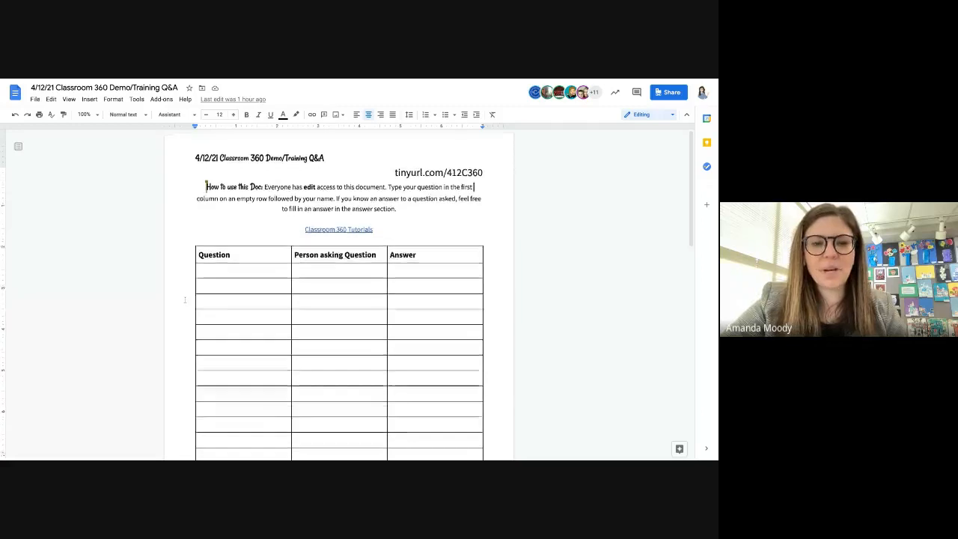
- Select the first empty Question and Answer cells in the Q&A table, then switch to the Tech Hub page
left_click(225, 235)
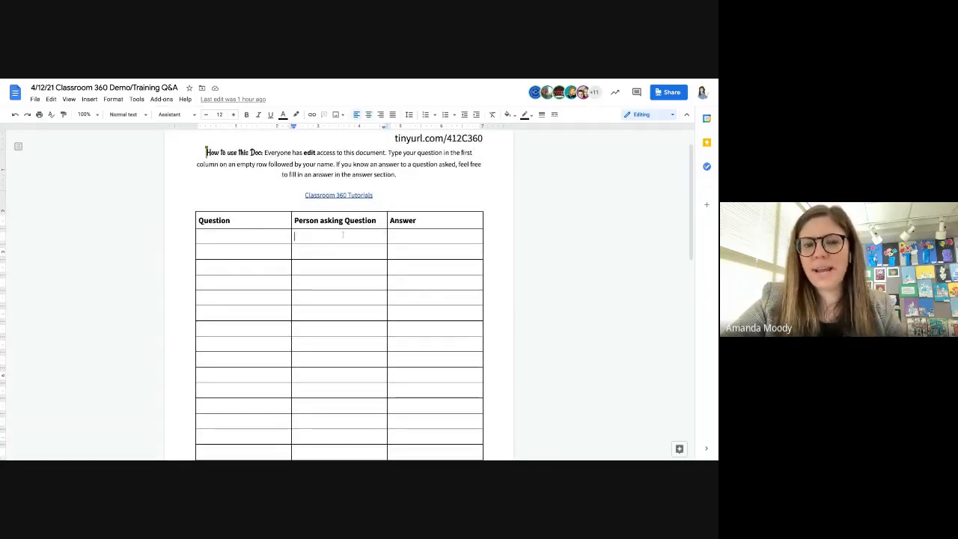
left_click(428, 235)
scroll(429, 236, "up", 1)
scroll(429, 236, "up", 2)
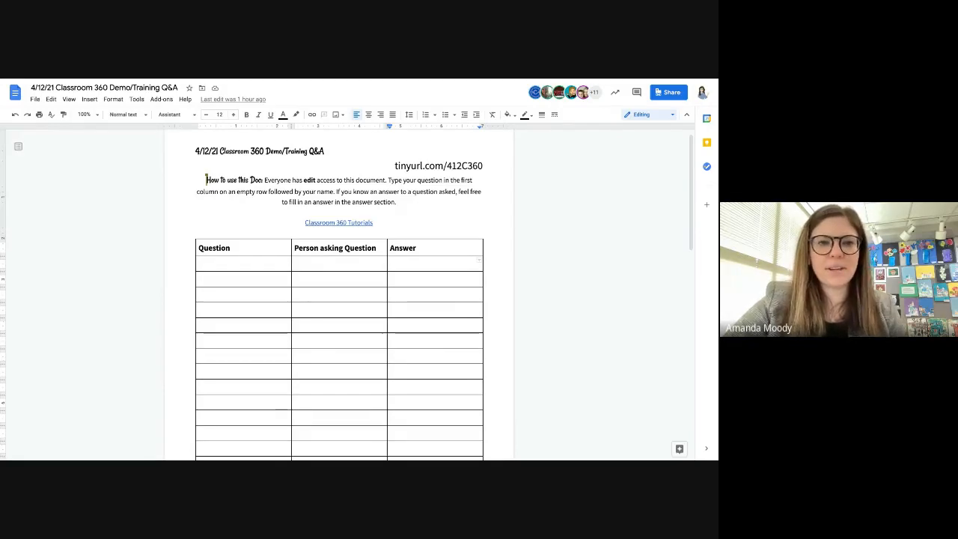
key("ctrl+Tab")
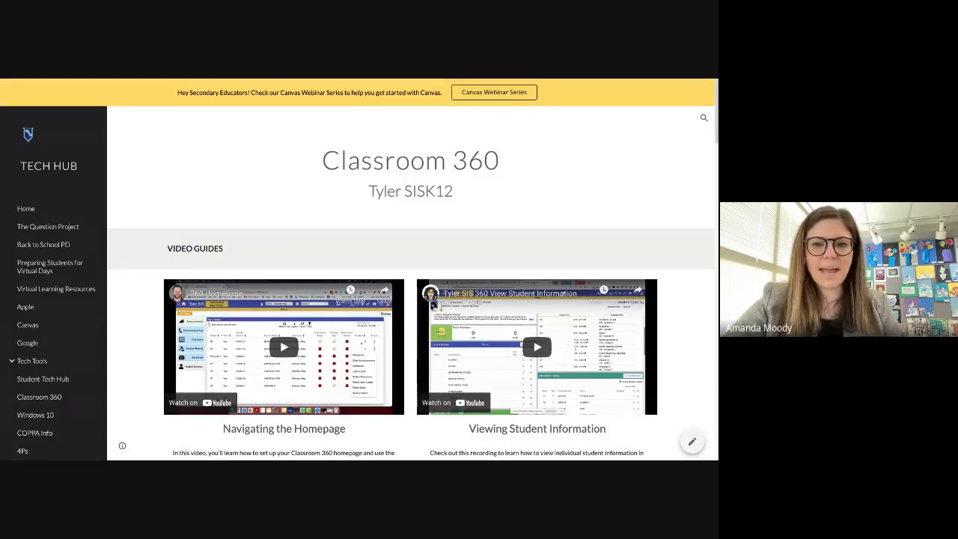
- Browse the Tech Hub's Classroom 360 video guides, then switch to the Tyler SIS Home page
scroll(120, 276, "down", 3)
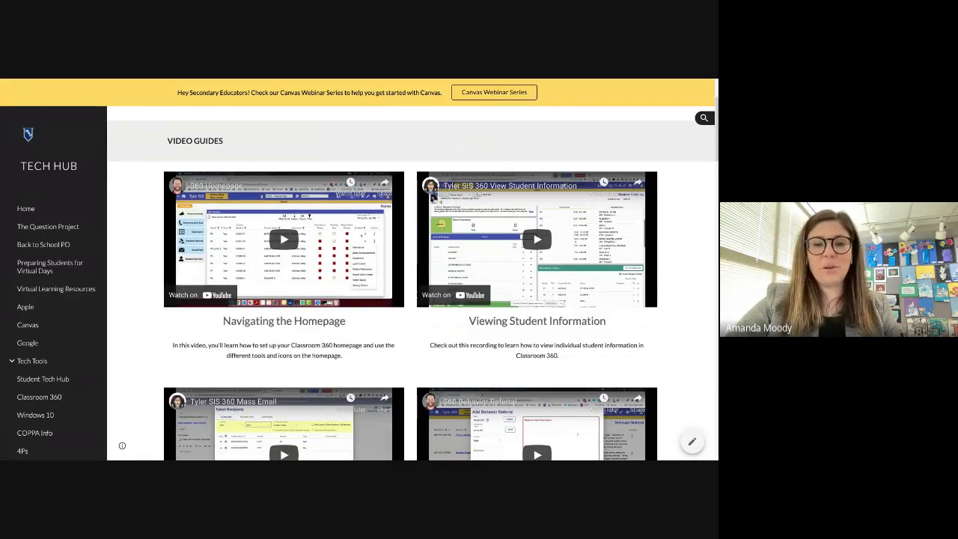
scroll(411, 285, "down", 5)
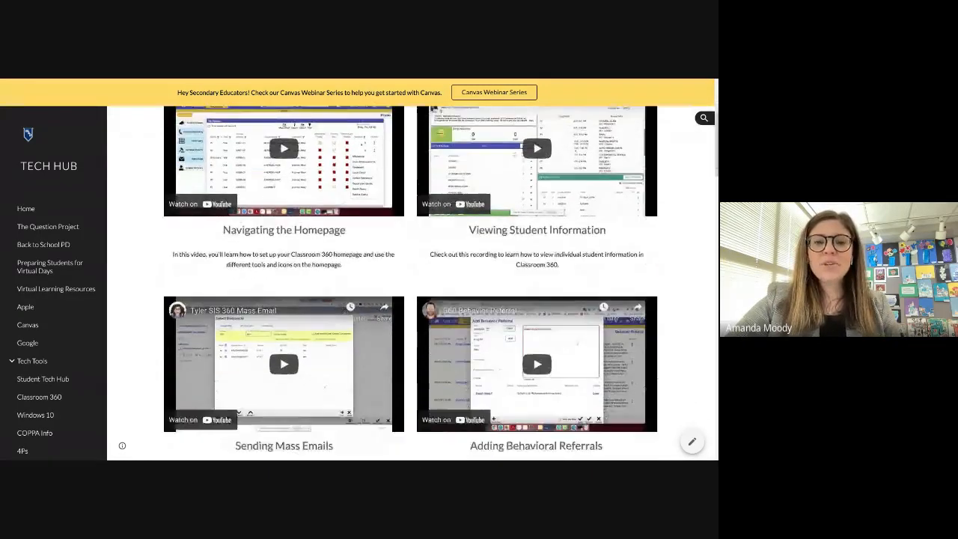
scroll(412, 285, "down", 4)
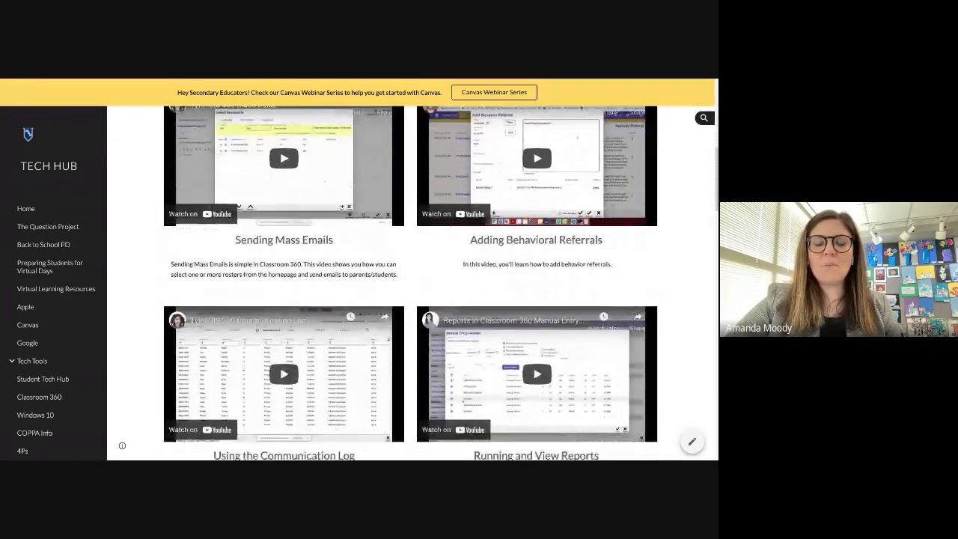
scroll(412, 284, "down", 3)
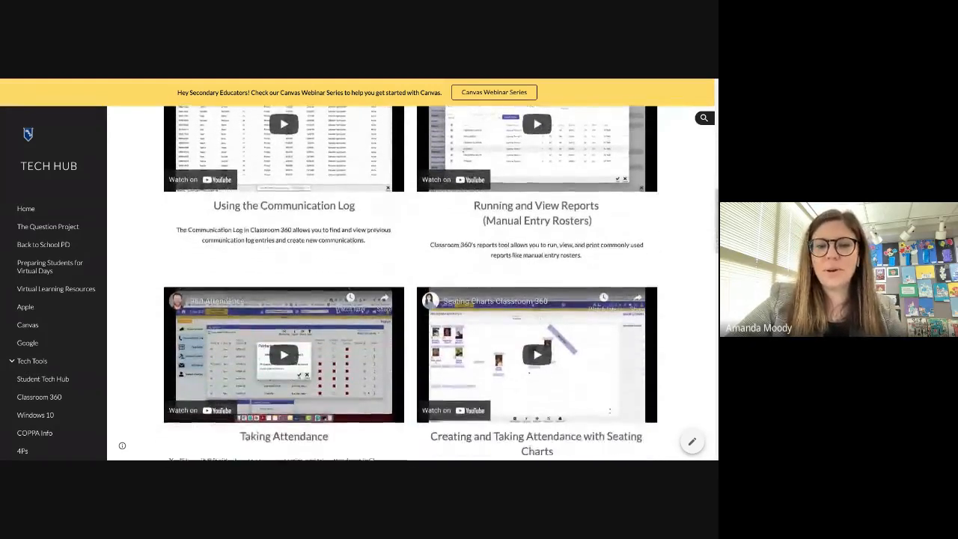
scroll(412, 285, "down", 3)
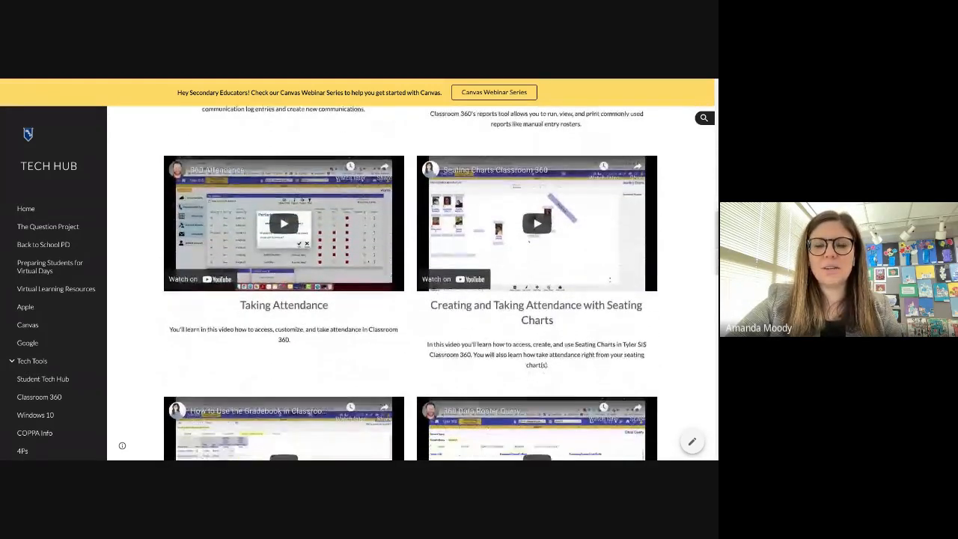
scroll(412, 285, "down", 3)
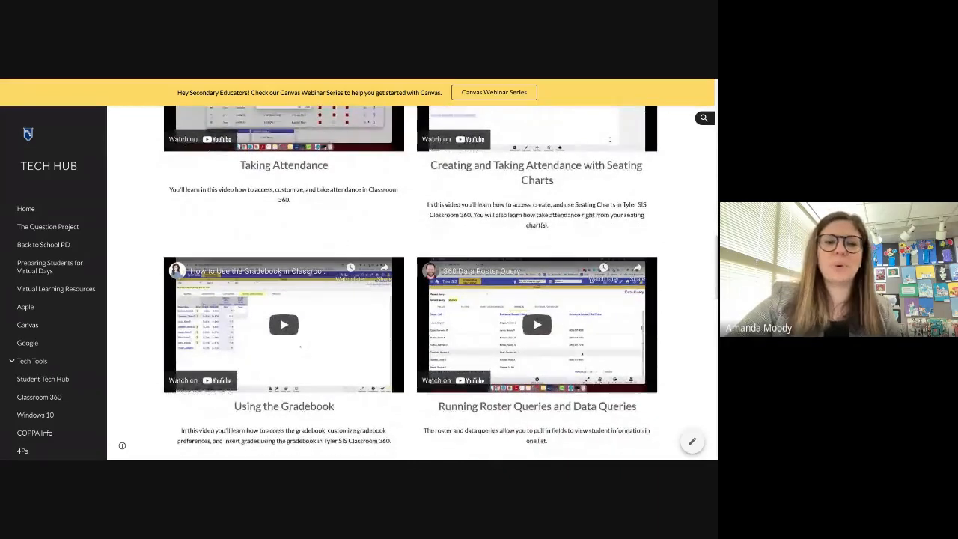
scroll(412, 284, "down", 5)
scroll(412, 285, "up", 10)
scroll(412, 285, "up", 10)
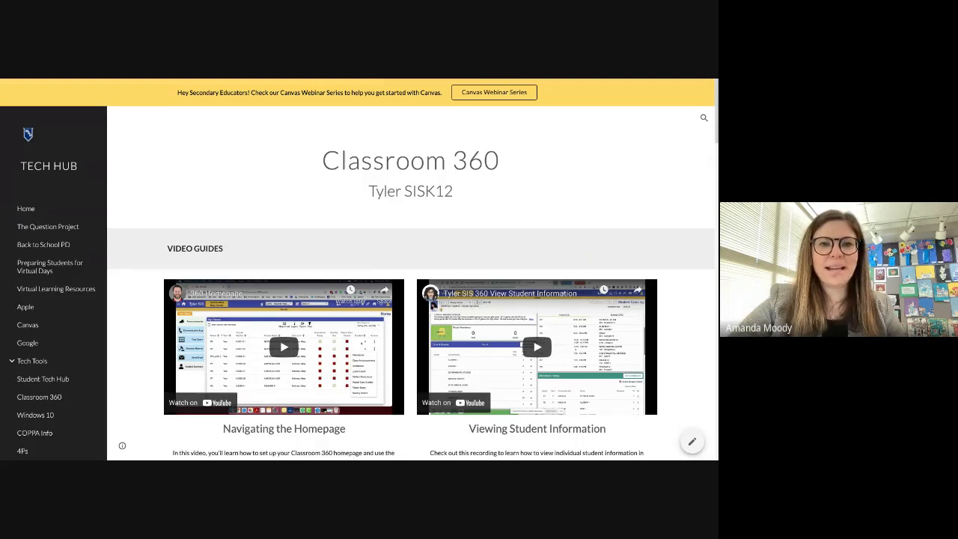
key("ctrl+Tab")
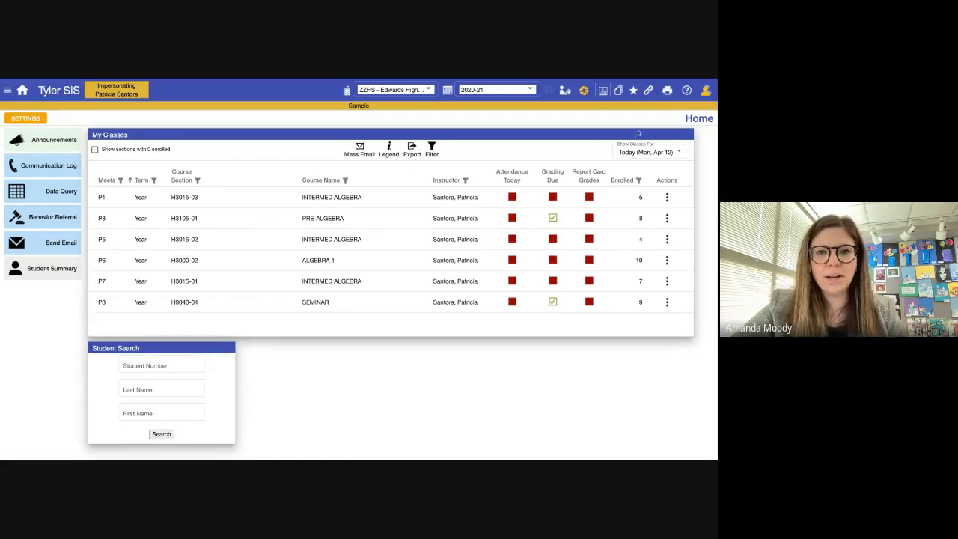
left_click(644, 153)
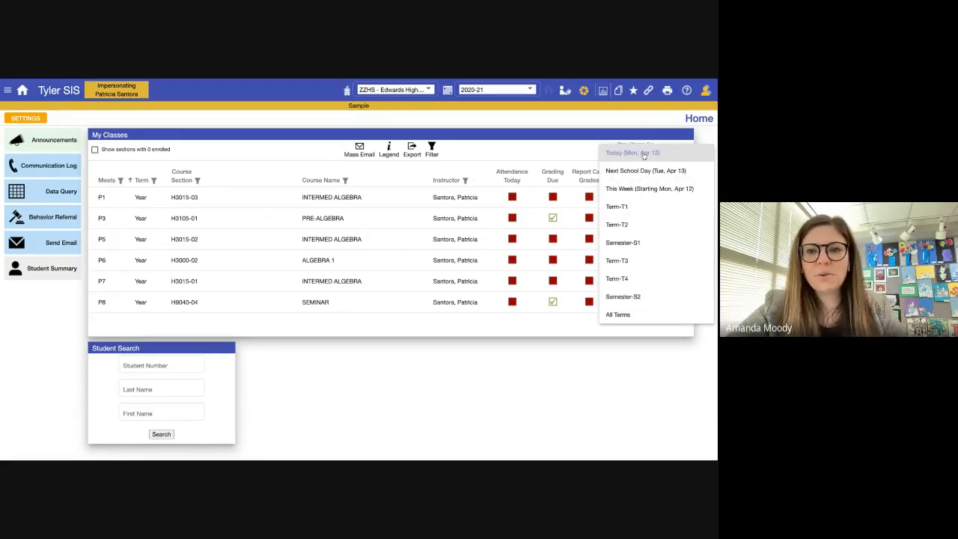
left_click(644, 154)
left_click(661, 159)
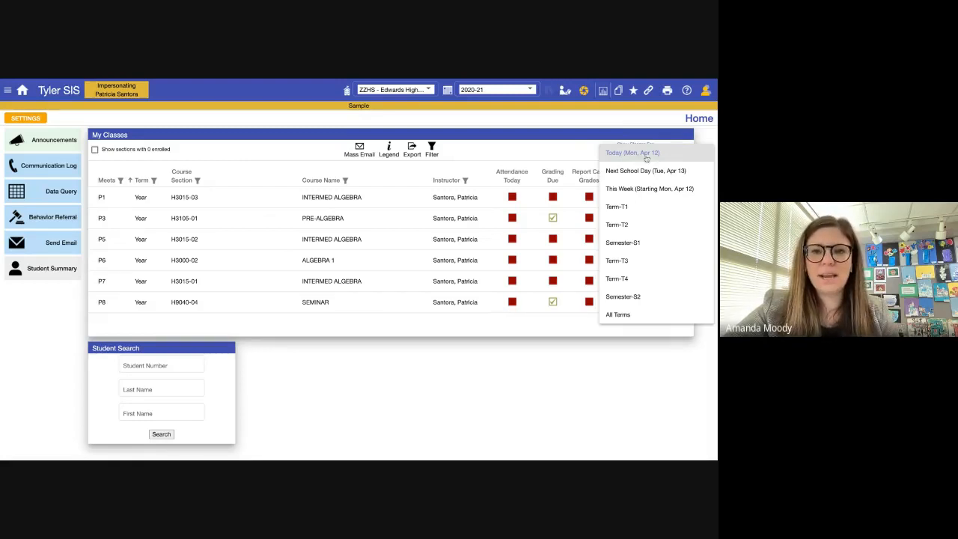
left_click(567, 157)
left_click(650, 151)
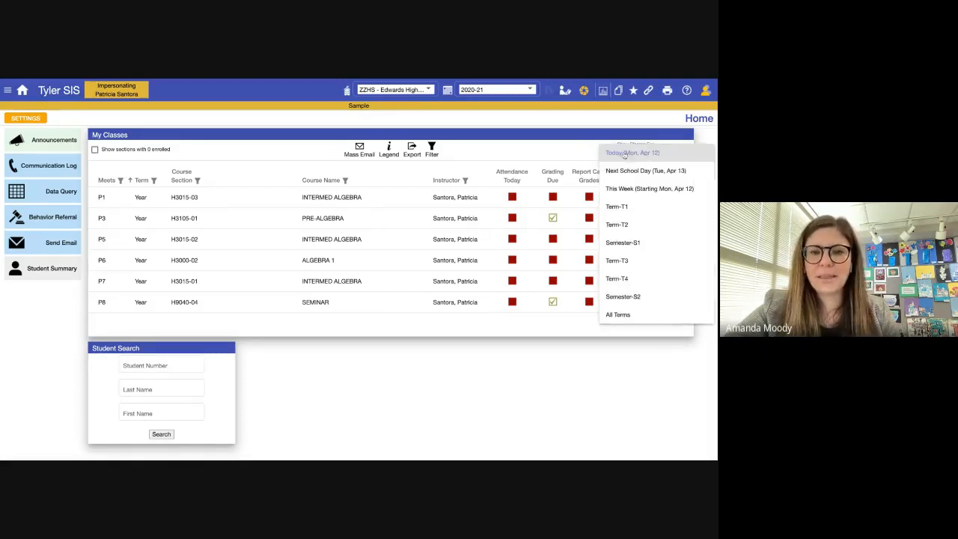
left_click(557, 157)
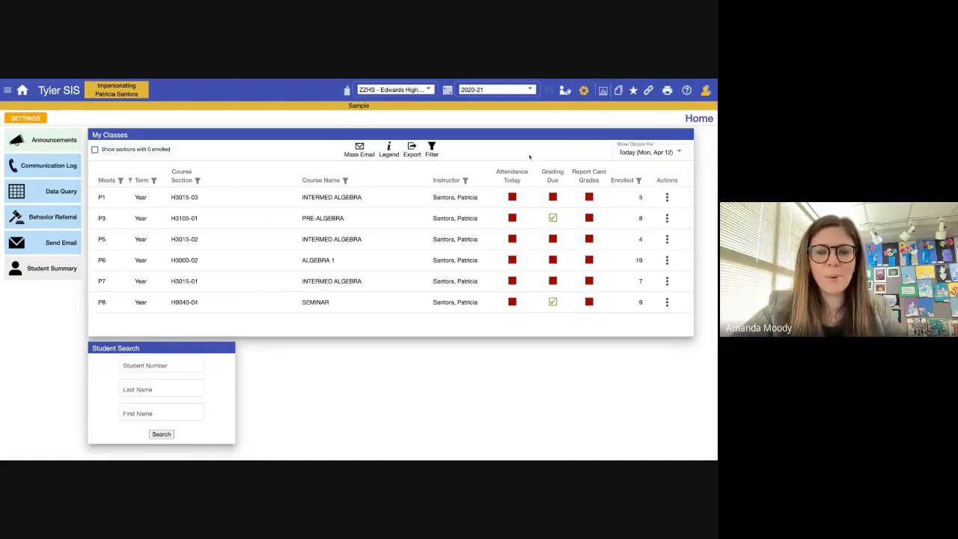
- Review the school and school-year lists, keeping Edwards High School and 2020-21, then open the main menu
left_click(403, 92)
left_click(307, 89)
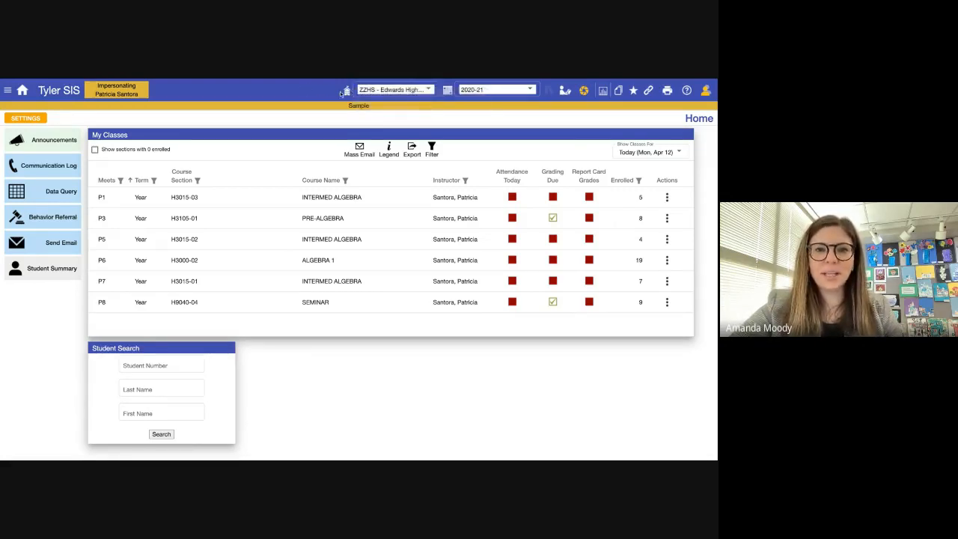
left_click(381, 91)
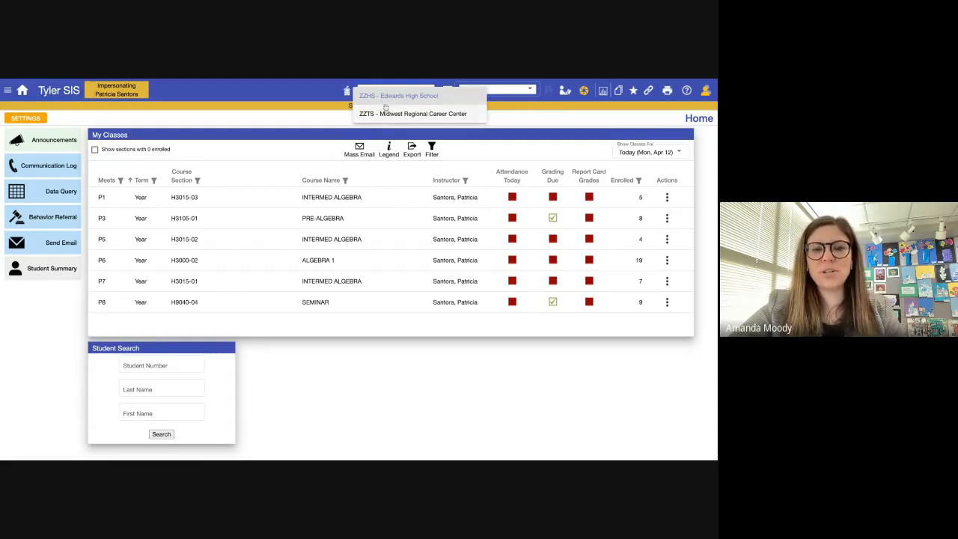
left_click(316, 98)
left_click(492, 91)
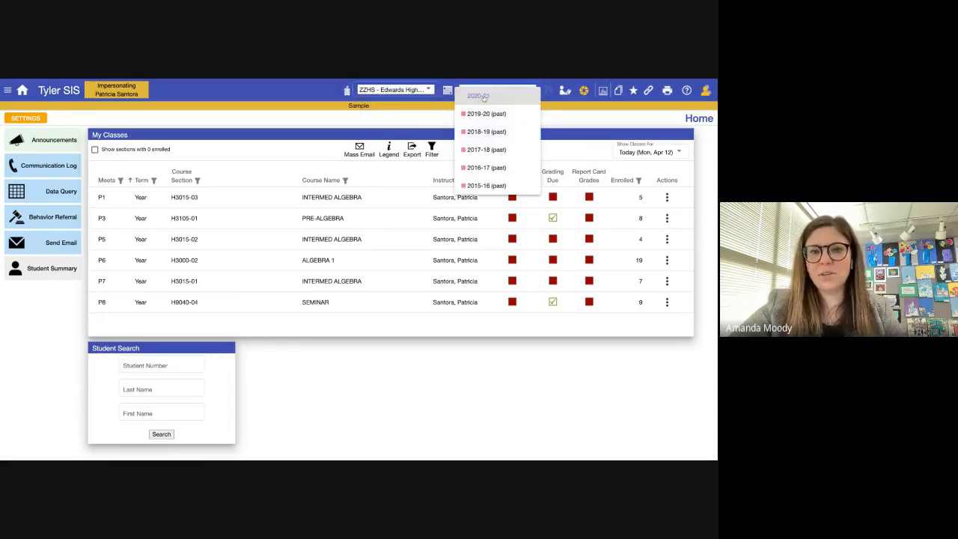
left_click(421, 114)
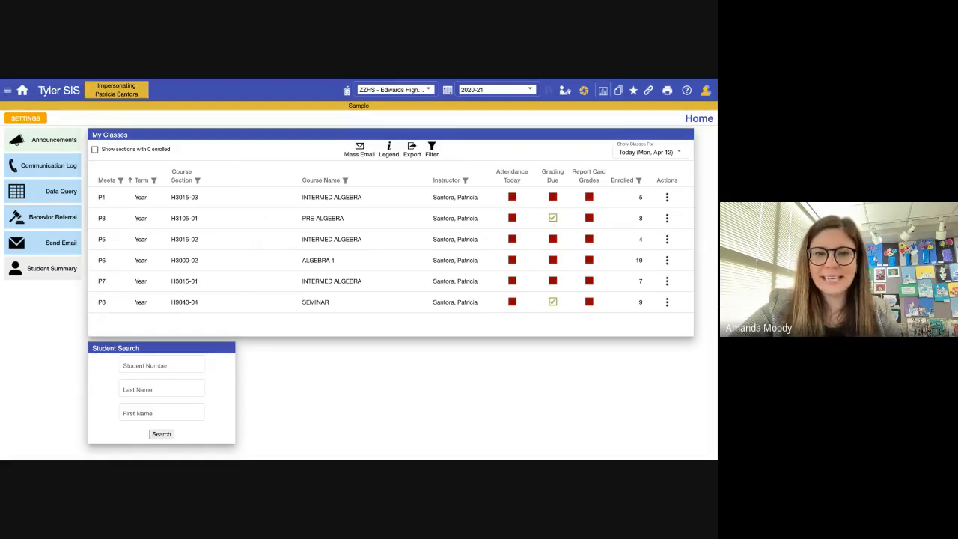
left_click(7, 90)
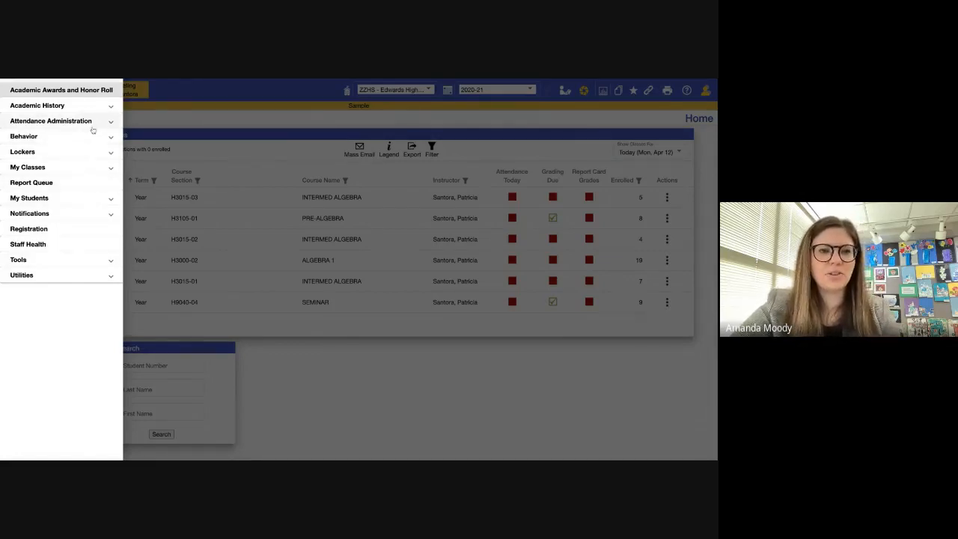
- Expand and collapse Academic History, Attendance Administration and Behavior, then close the navigation menu
left_click(112, 108)
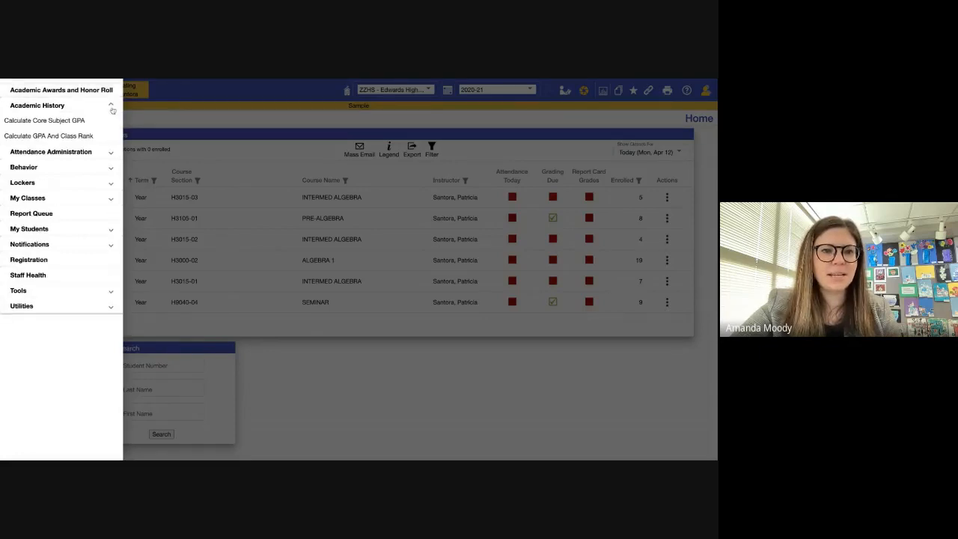
left_click(111, 108)
left_click(110, 122)
left_click(111, 121)
left_click(111, 138)
left_click(111, 137)
left_click(144, 117)
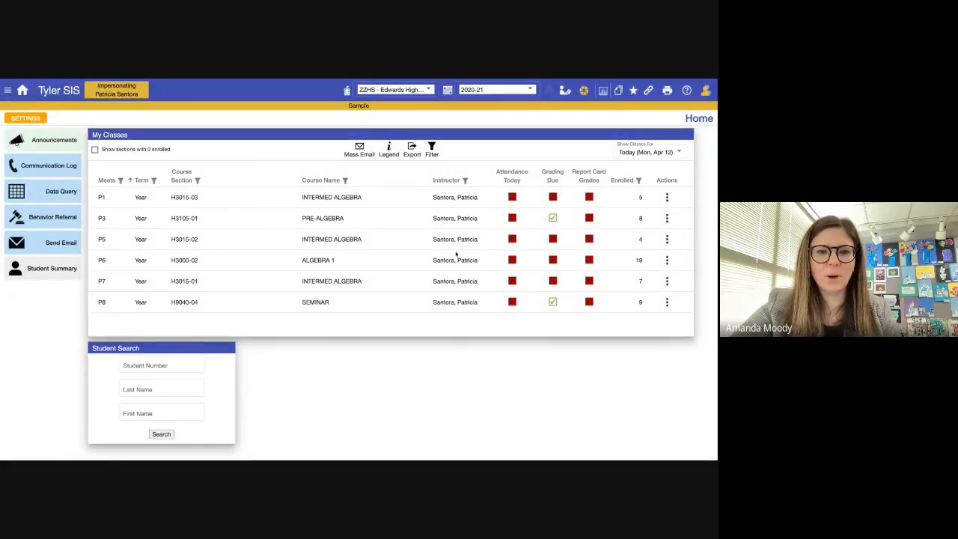
- Add and save a My Favorites card beside Student Search, then go to Data Query
left_click(25, 119)
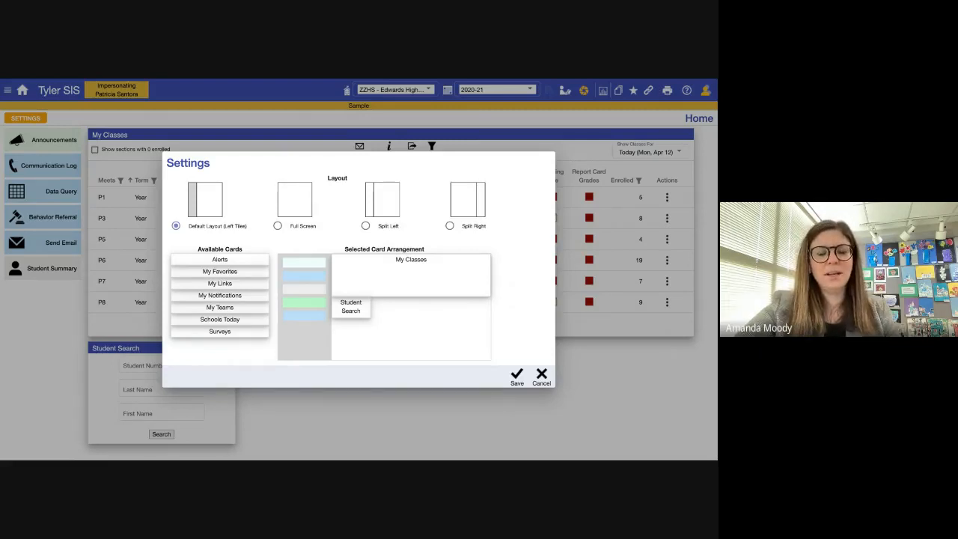
left_click_drag(220, 274, 382, 321)
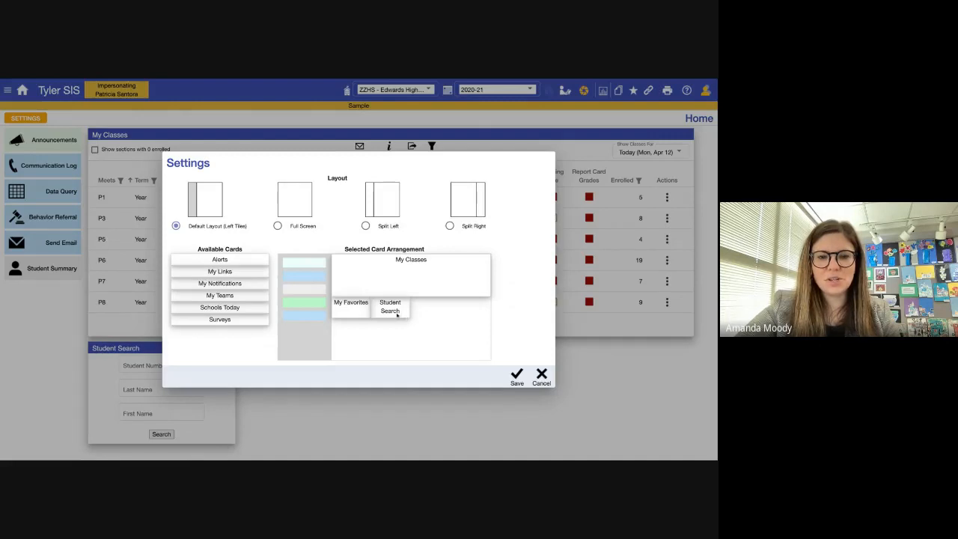
left_click(514, 378)
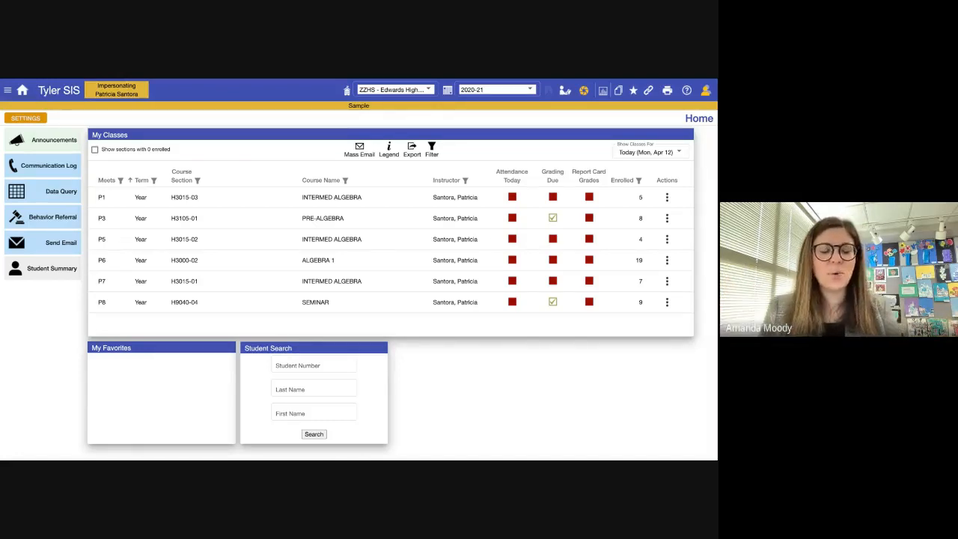
left_click(54, 192)
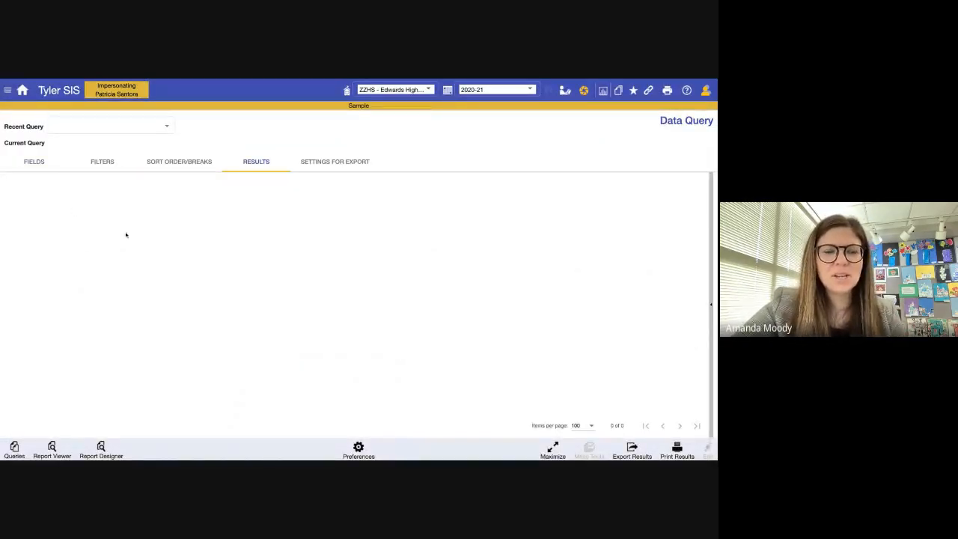
- Search the fields for 'birth' and add Birth Date to Show in Results
left_click(38, 165)
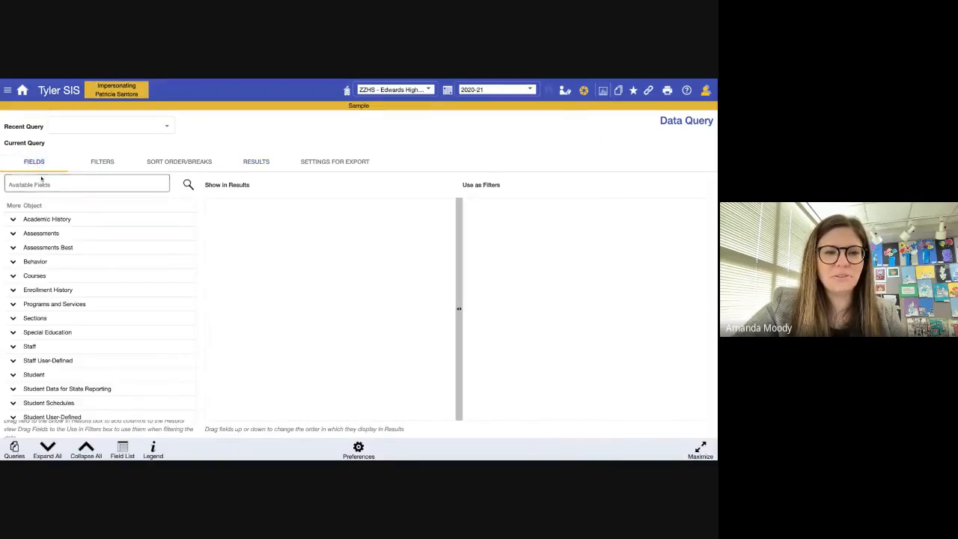
left_click(44, 183)
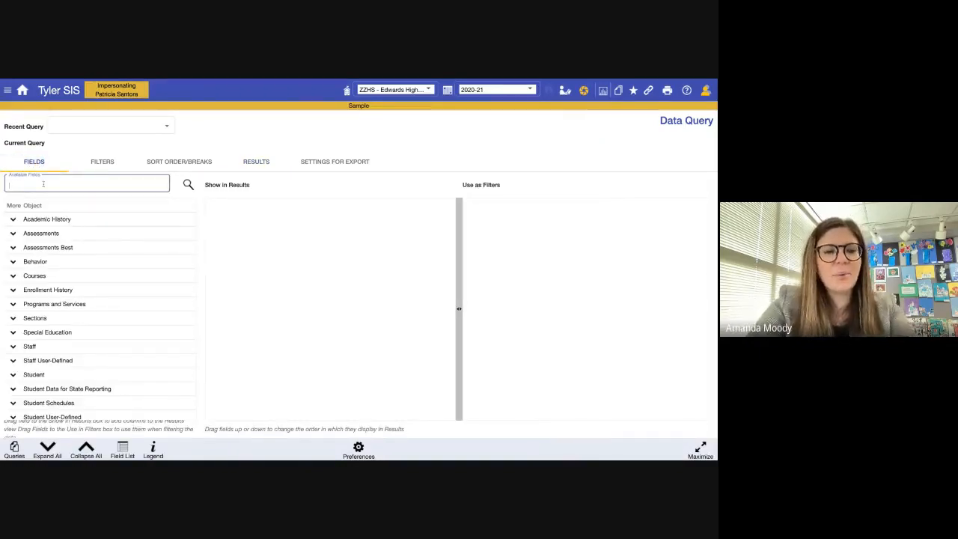
type("birth")
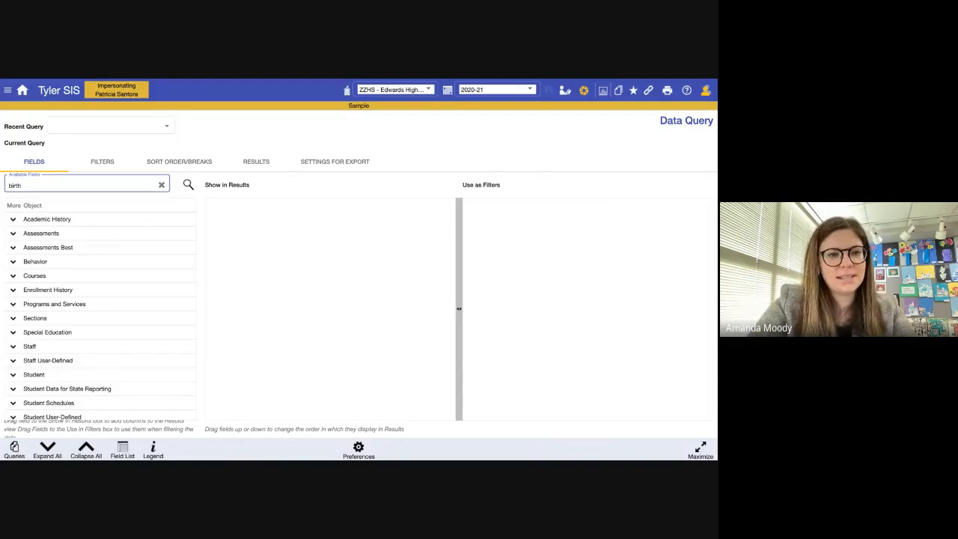
key("Return")
left_click(13, 219)
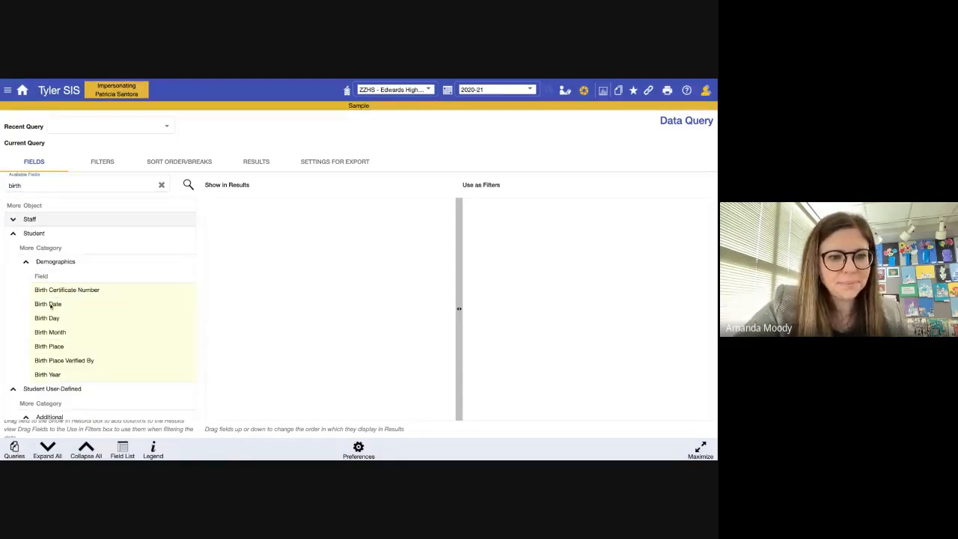
left_click_drag(57, 305, 257, 218)
- Search 'first name' and add Student First Name to the results
left_click(71, 187)
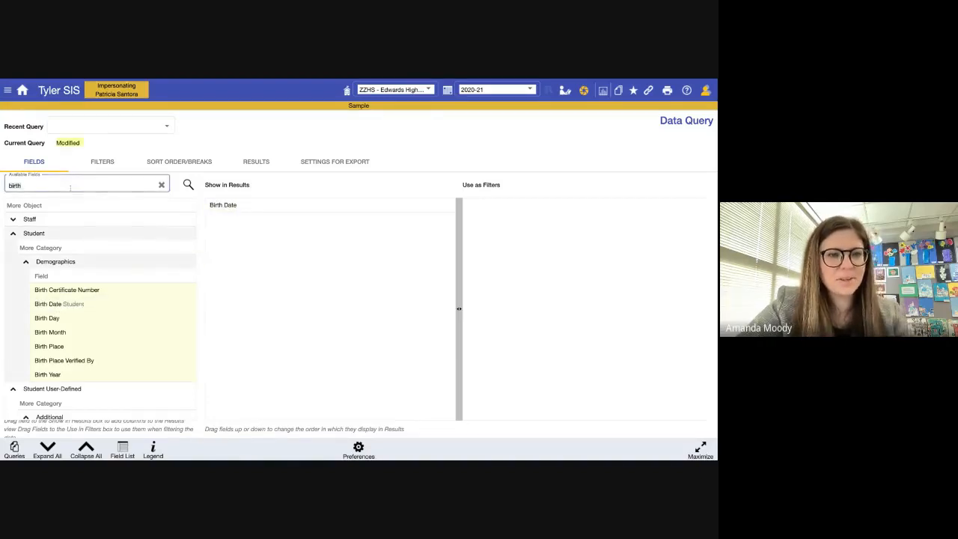
type("first name")
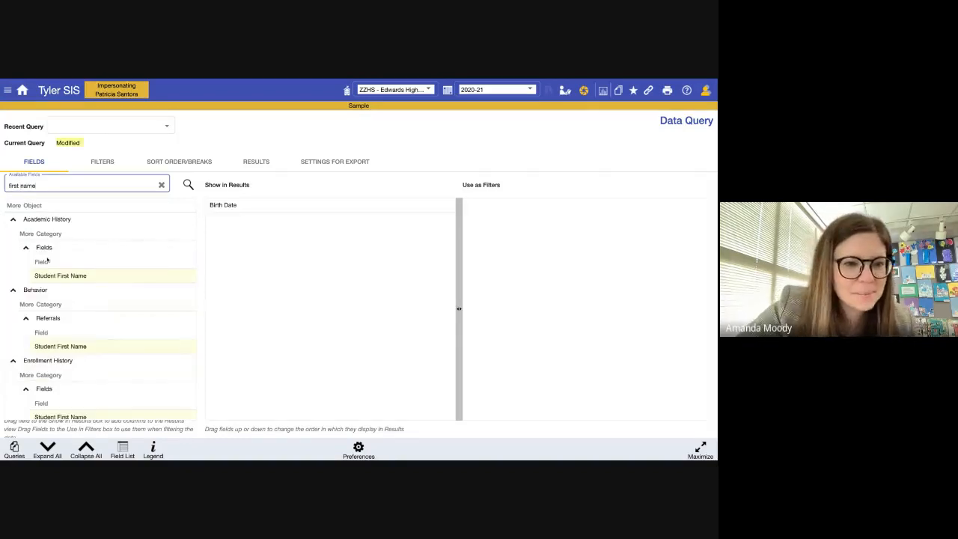
double_click(55, 277)
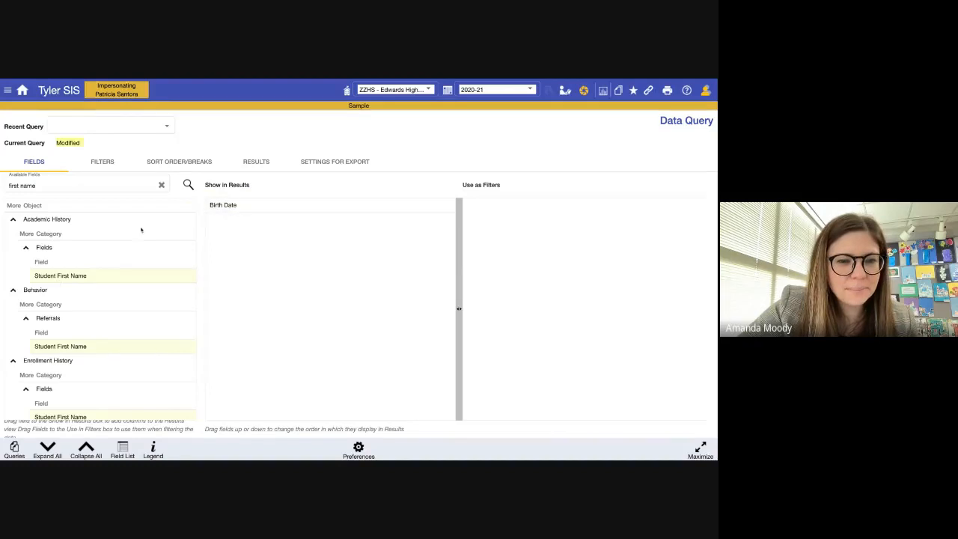
- Search 'last name', add Student Last Name as the third result column, and run the query
left_click(67, 185)
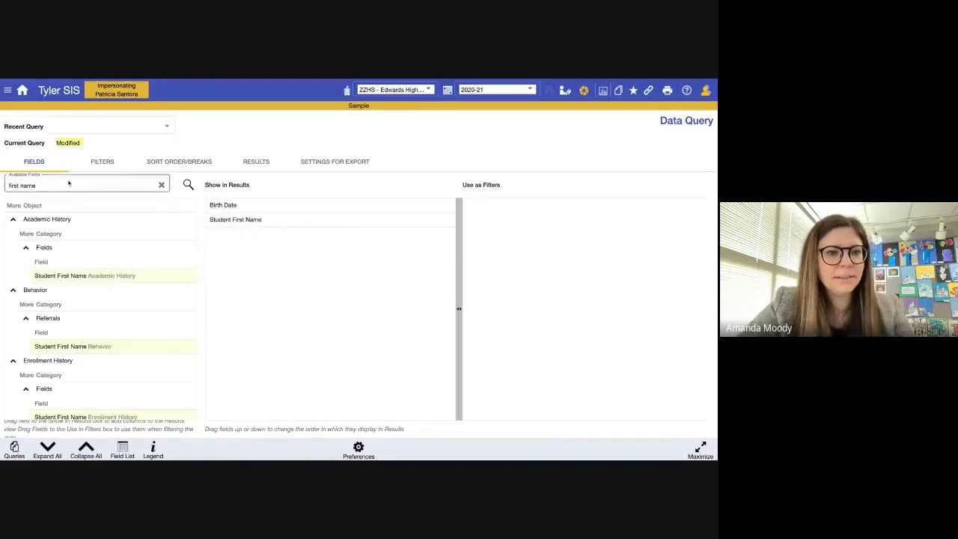
triple_click(67, 185)
type("last name")
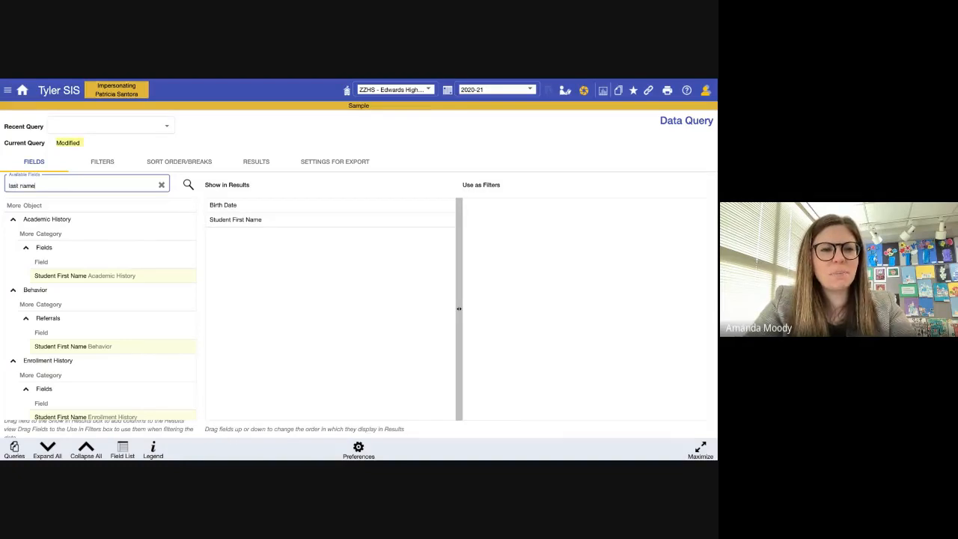
left_click_drag(62, 276, 228, 224)
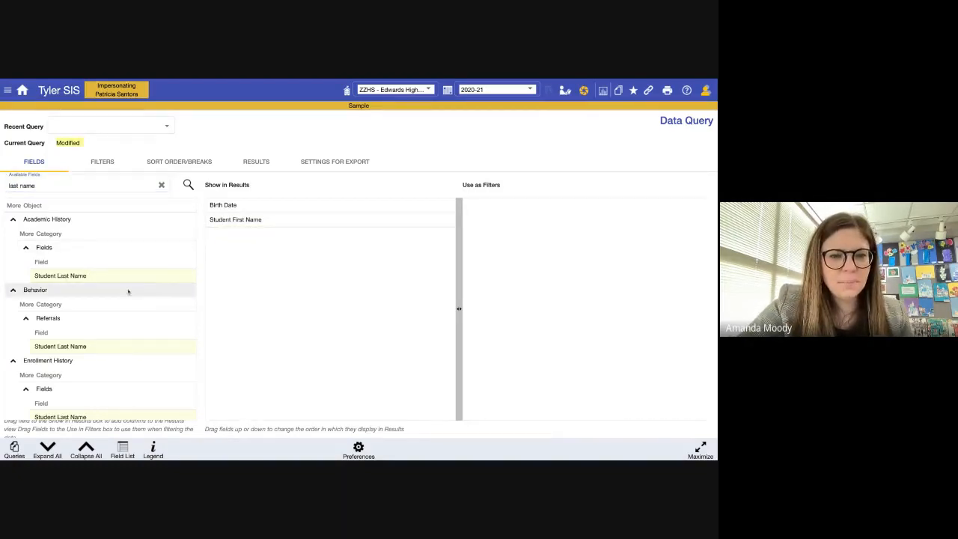
left_click_drag(49, 278, 212, 220)
double_click(68, 276)
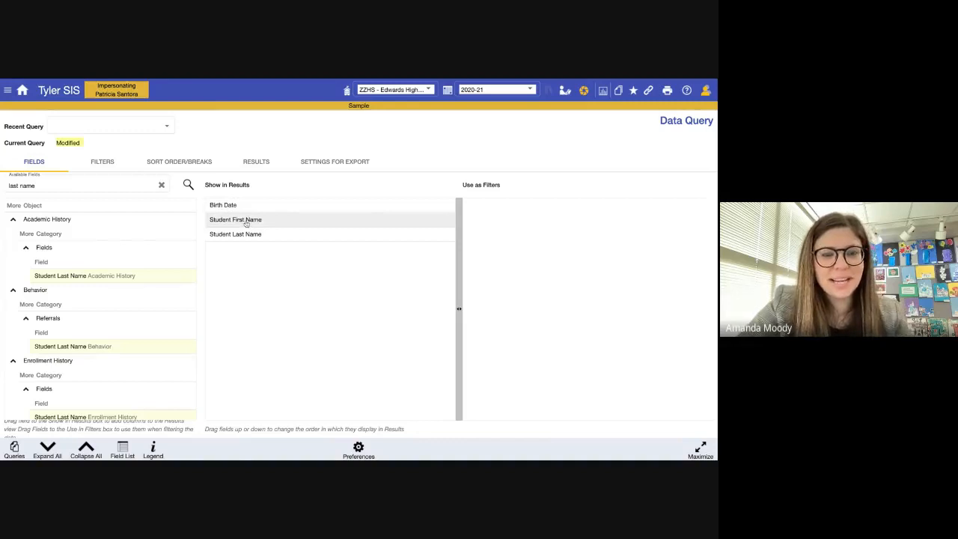
scroll(112, 321, "down", 5)
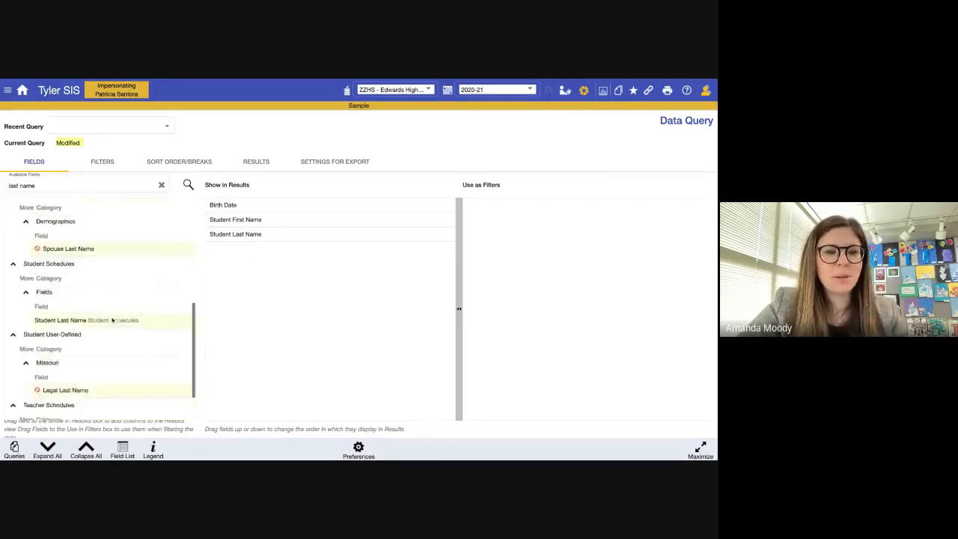
scroll(112, 321, "up", 5)
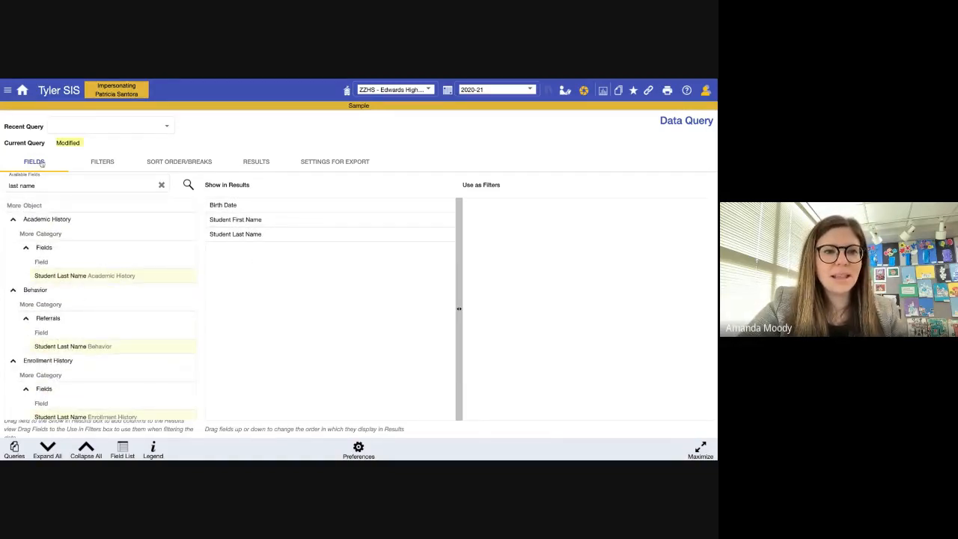
left_click(253, 164)
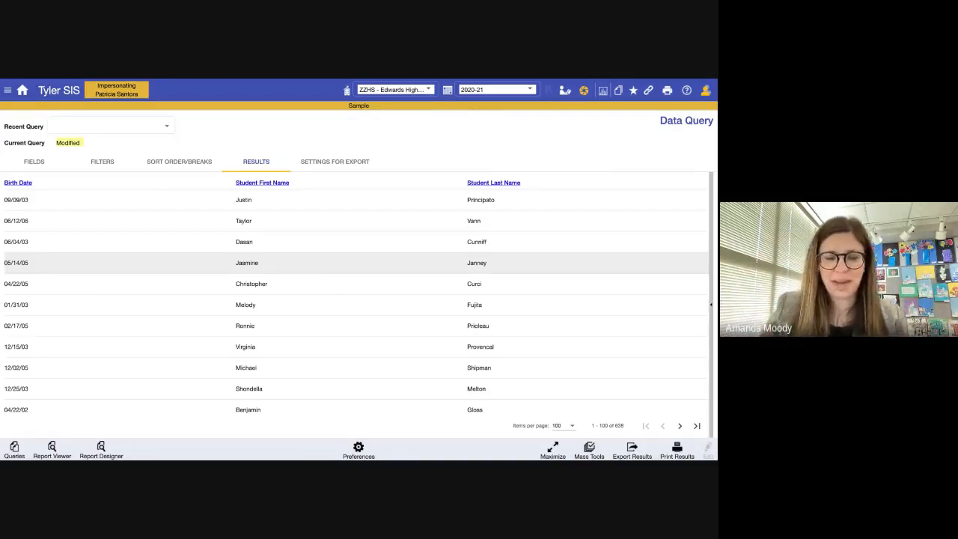
- Scroll the 638-student birth date and name results, then return to the Home page
scroll(292, 341, "down", 2)
scroll(292, 340, "up", 2)
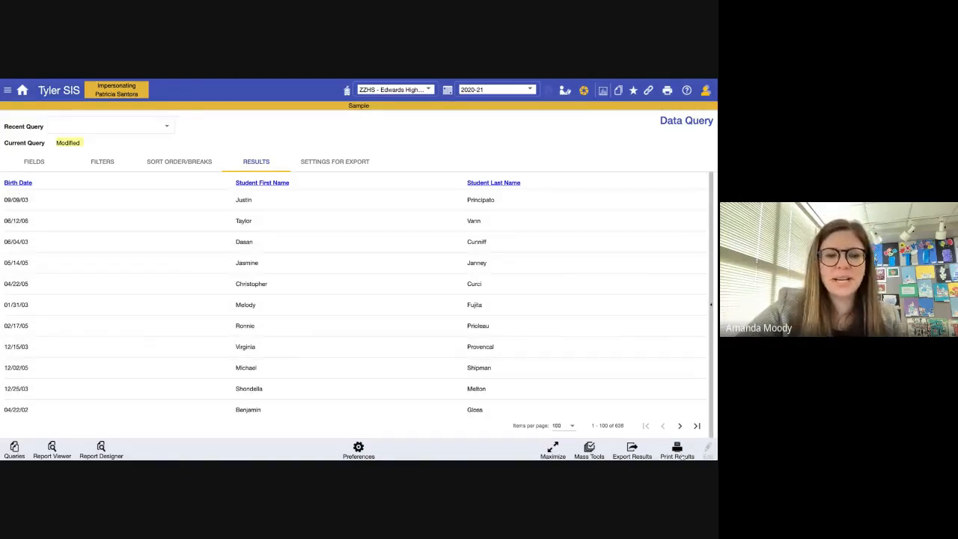
scroll(259, 250, "down", 5)
scroll(259, 250, "up", 5)
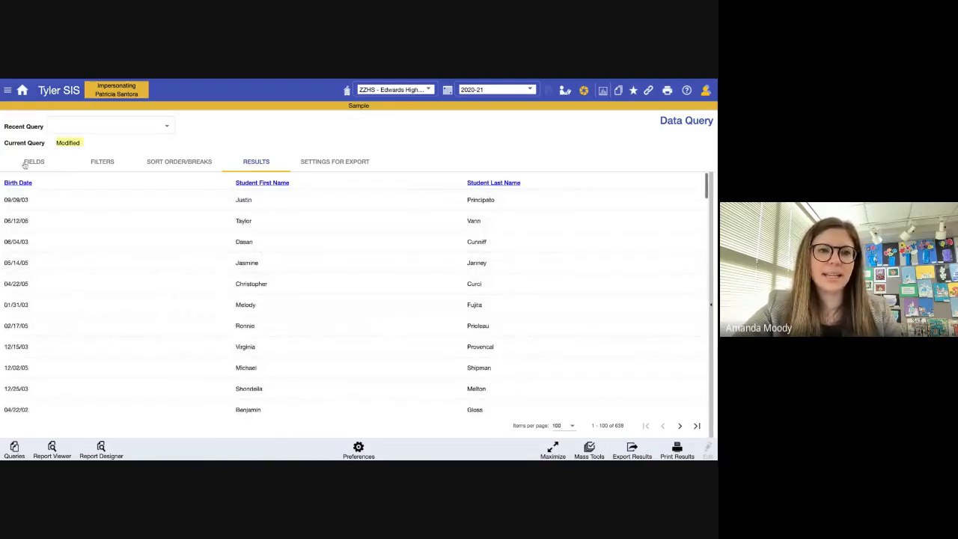
left_click(22, 91)
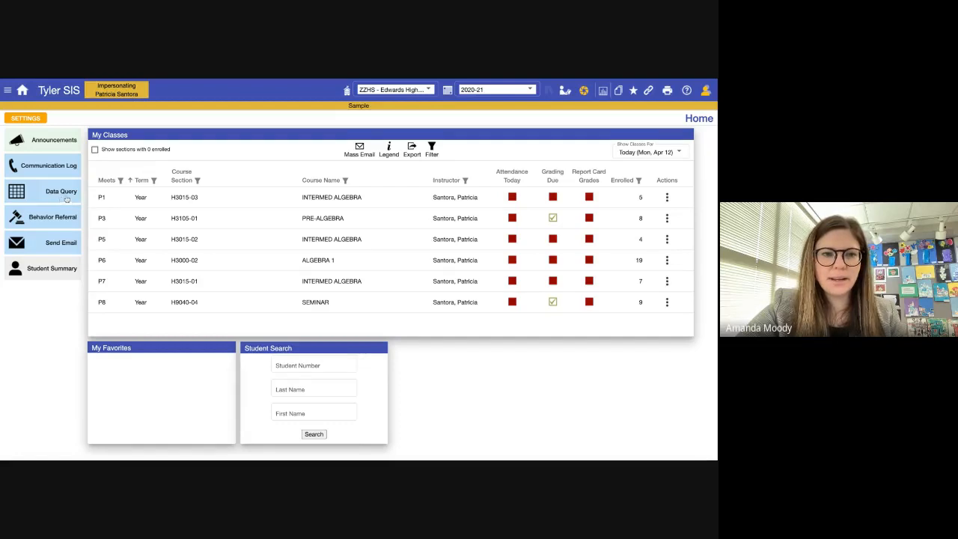
left_click(668, 197)
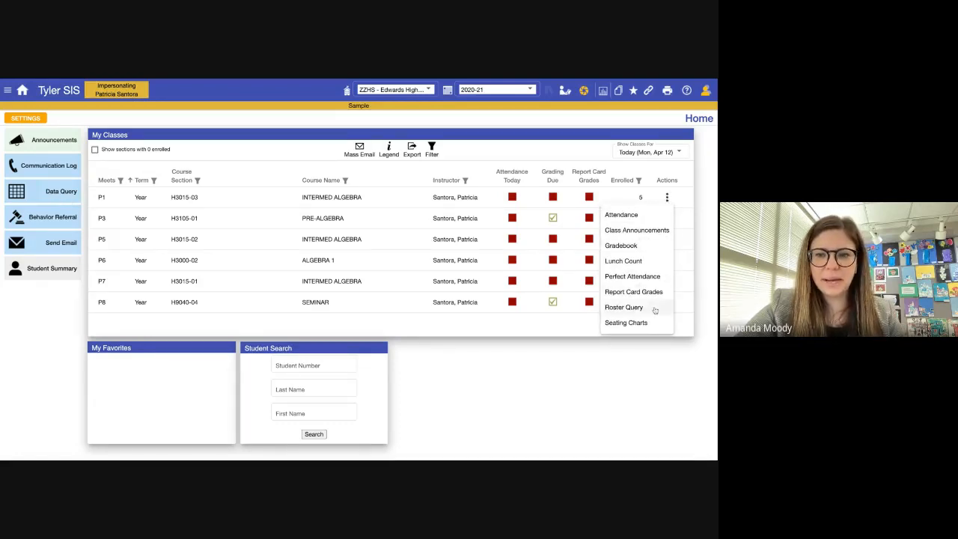
left_click(523, 388)
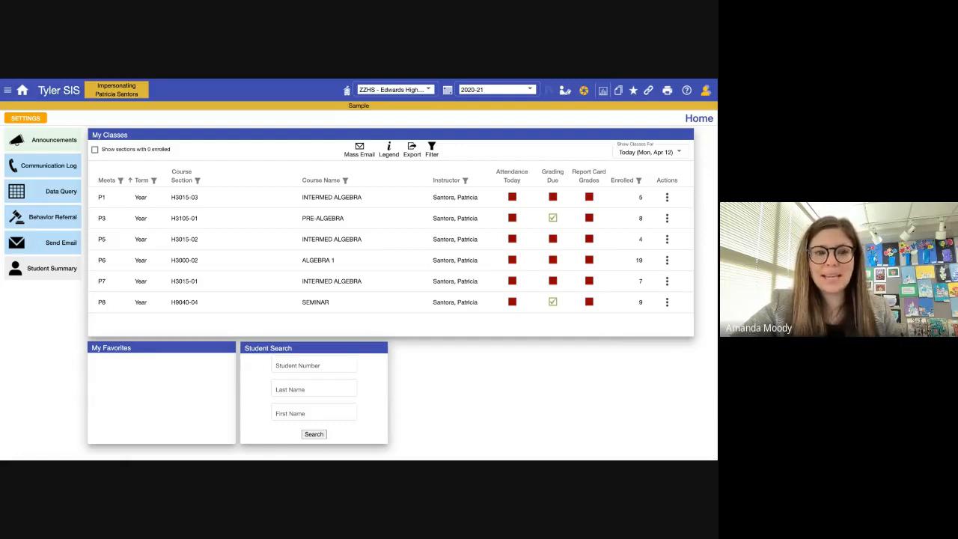
left_click(51, 268)
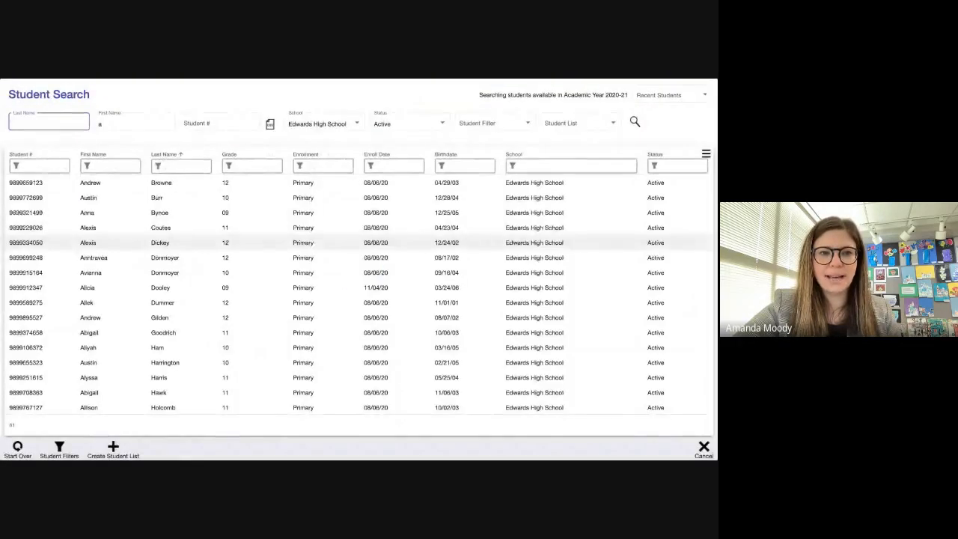
left_click(71, 244)
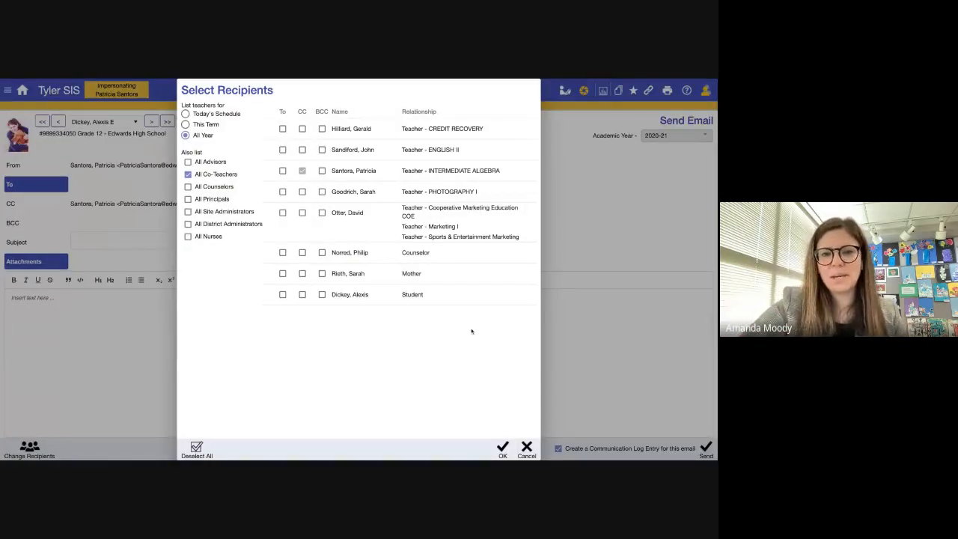
left_click(527, 447)
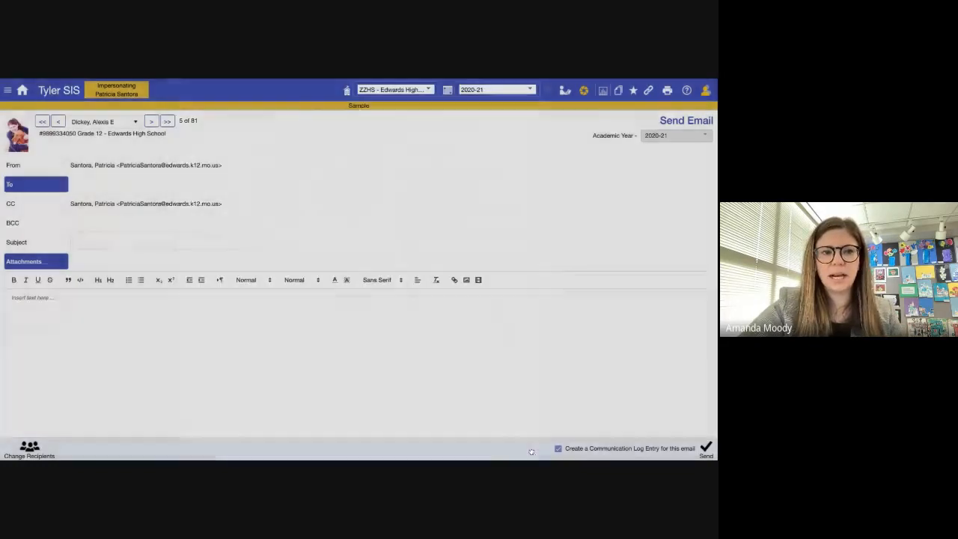
left_click(22, 92)
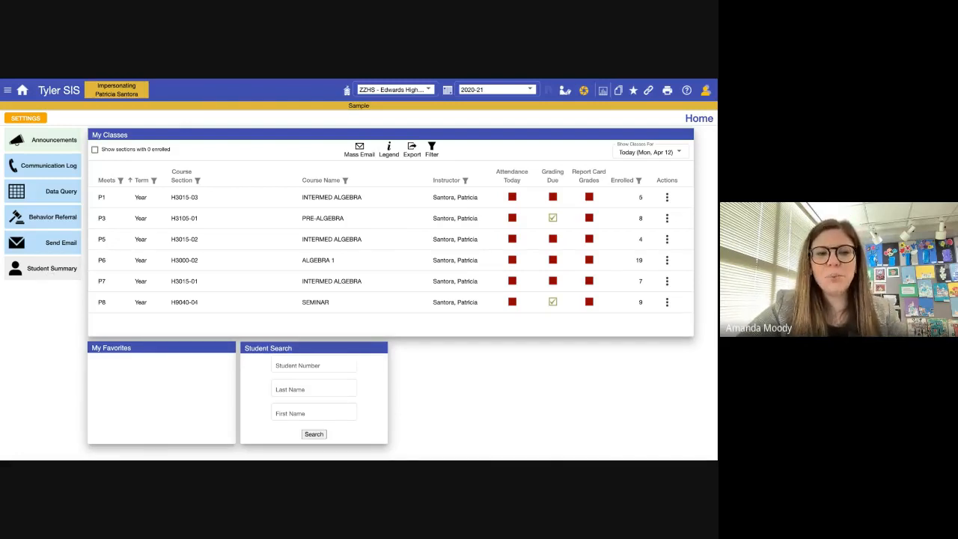
- Open the grade 12 student's Student Summary, scroll through it, then go to their Grades
left_click(41, 270)
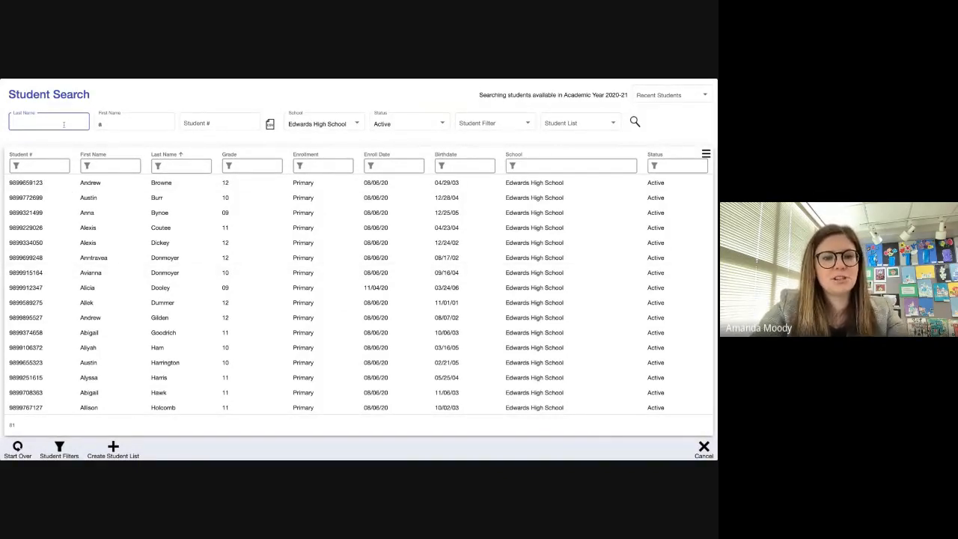
left_click(117, 243)
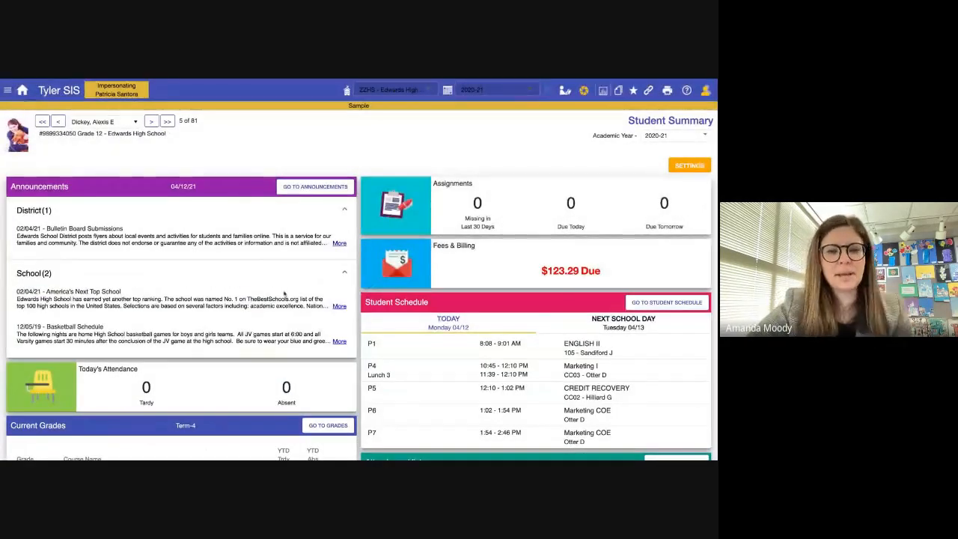
scroll(285, 293, "down", 1)
scroll(284, 293, "down", 10)
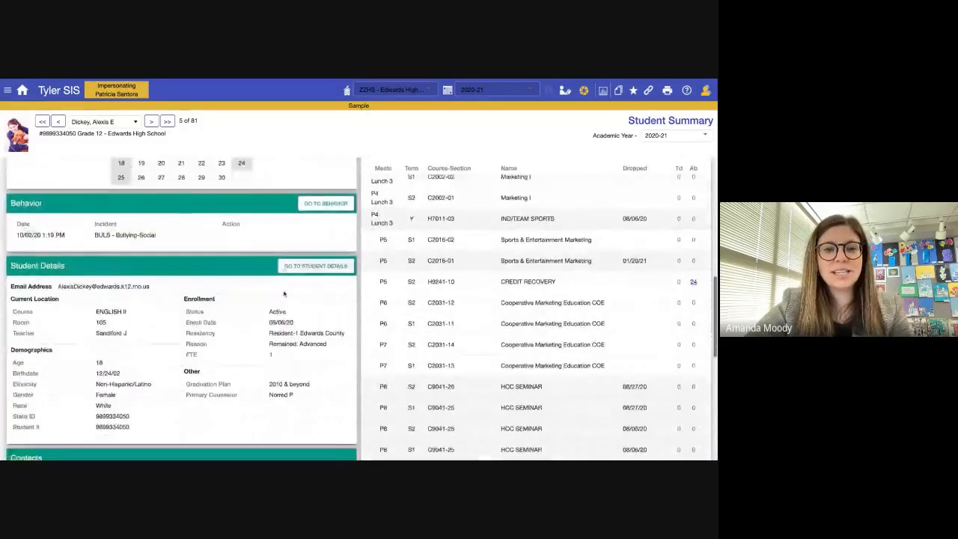
scroll(360, 309, "up", 10)
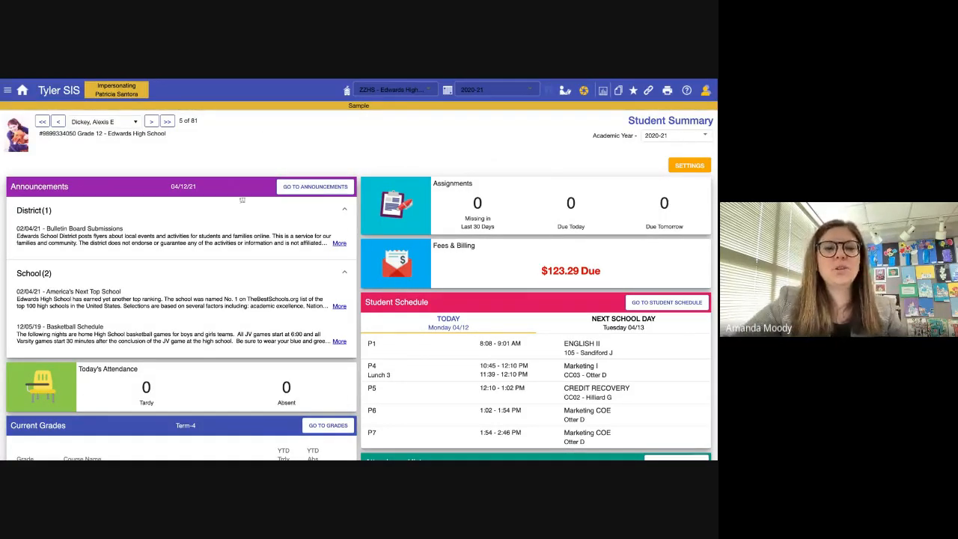
scroll(219, 286, "down", 3)
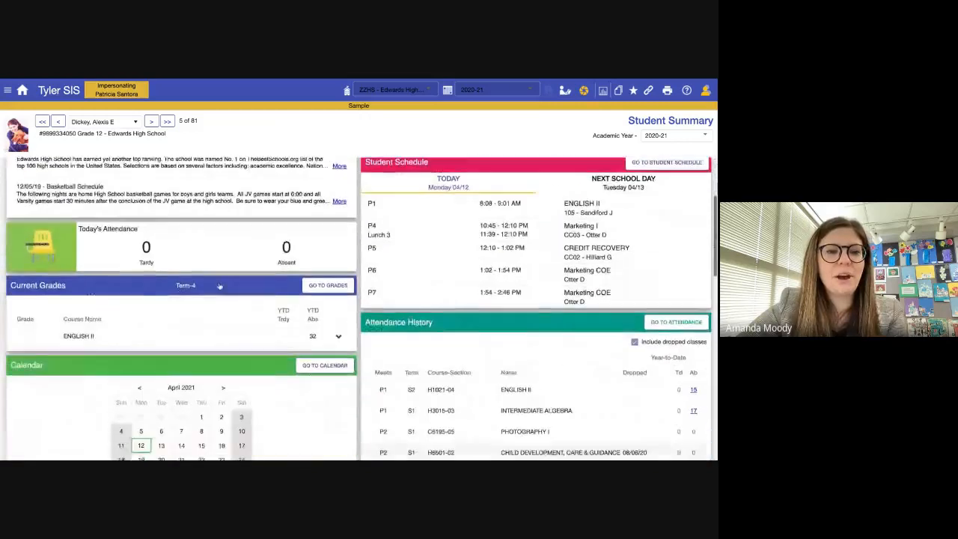
scroll(219, 287, "down", 1)
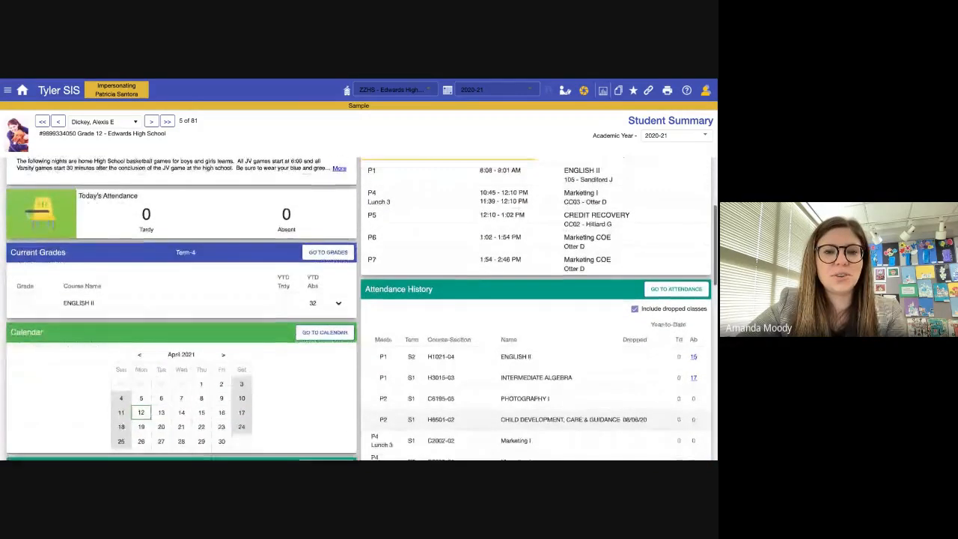
scroll(306, 241, "down", 1)
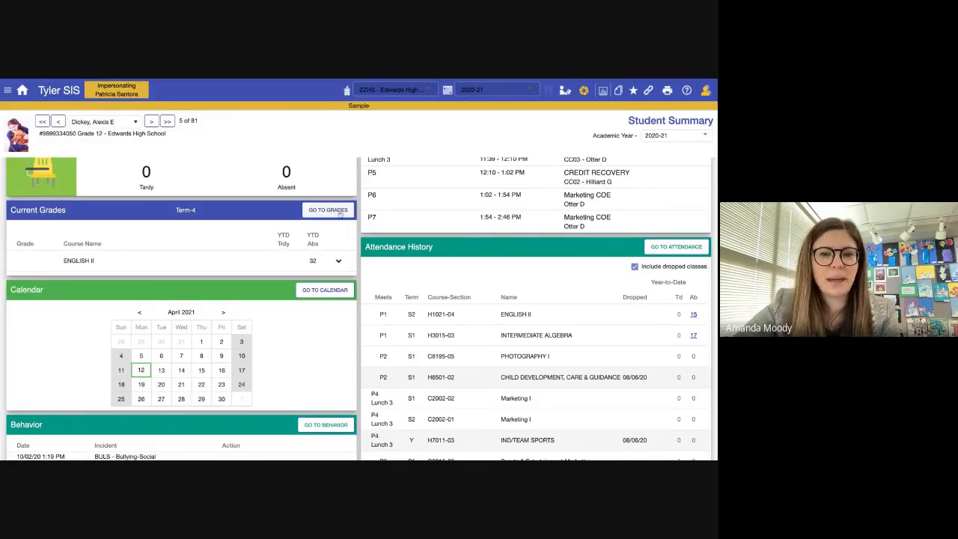
scroll(339, 214, "down", 4)
scroll(337, 215, "up", 4)
scroll(586, 281, "down", 3)
scroll(585, 281, "down", 5)
scroll(317, 281, "up", 6)
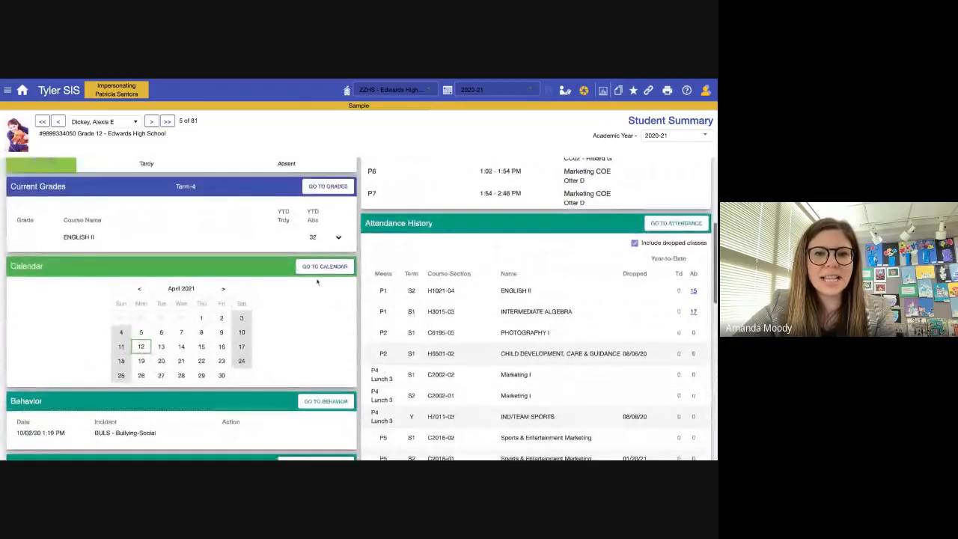
scroll(317, 282, "up", 3)
left_click(326, 262)
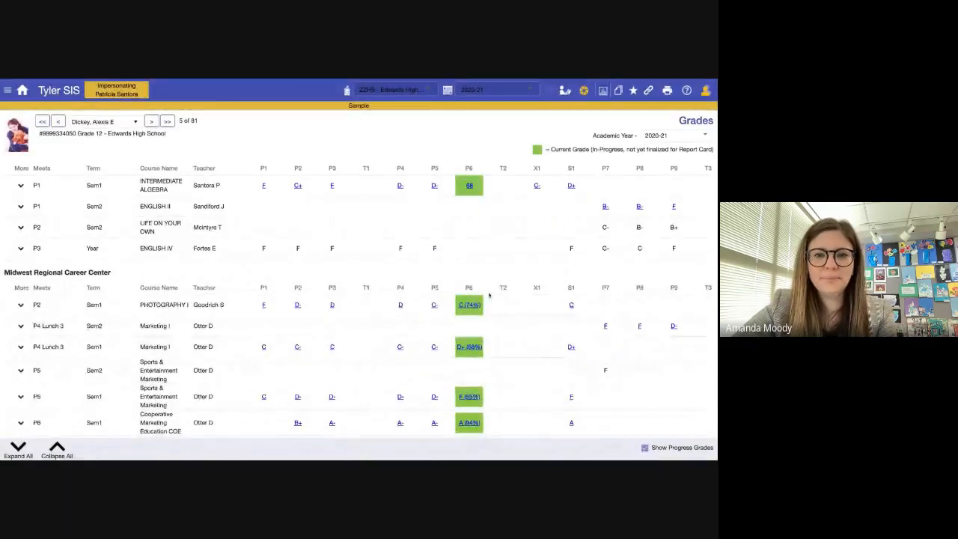
- Glance over the student's grades, then return to the Home page with My Classes
scroll(489, 295, "down", 3)
scroll(120, 192, "up", 3)
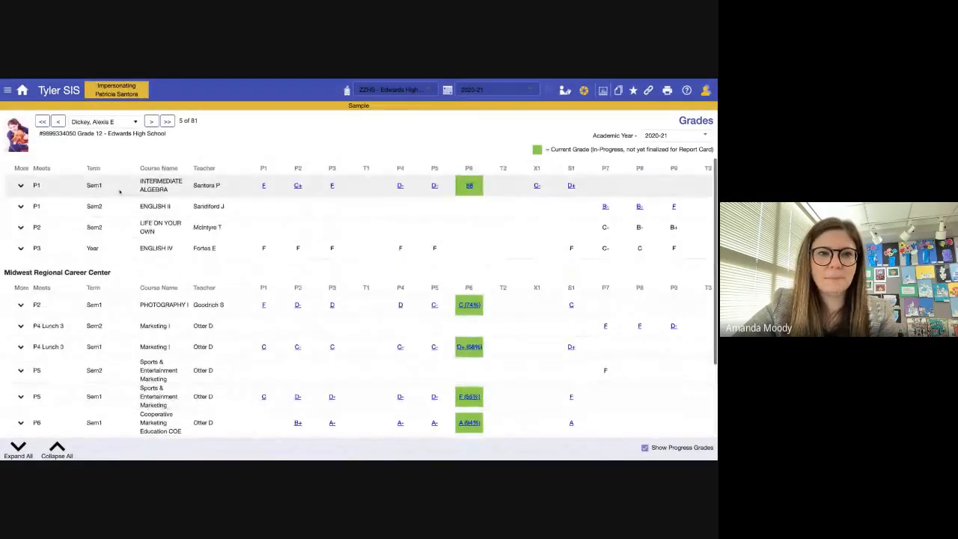
left_click(23, 90)
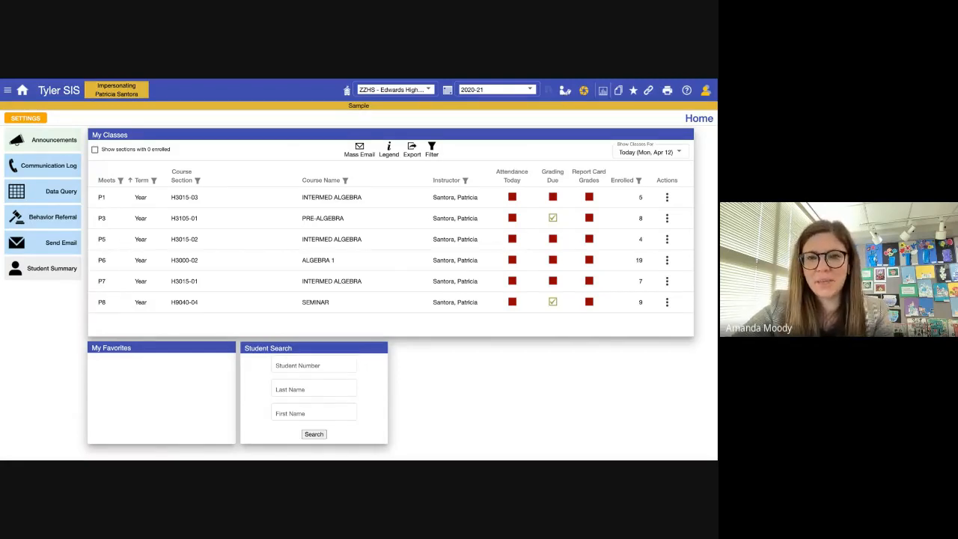
left_click(333, 367)
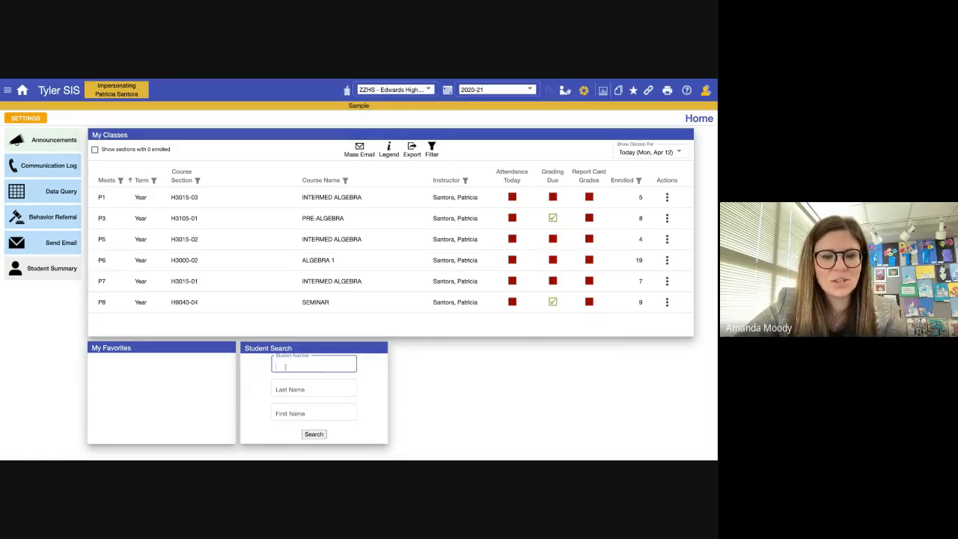
left_click(33, 119)
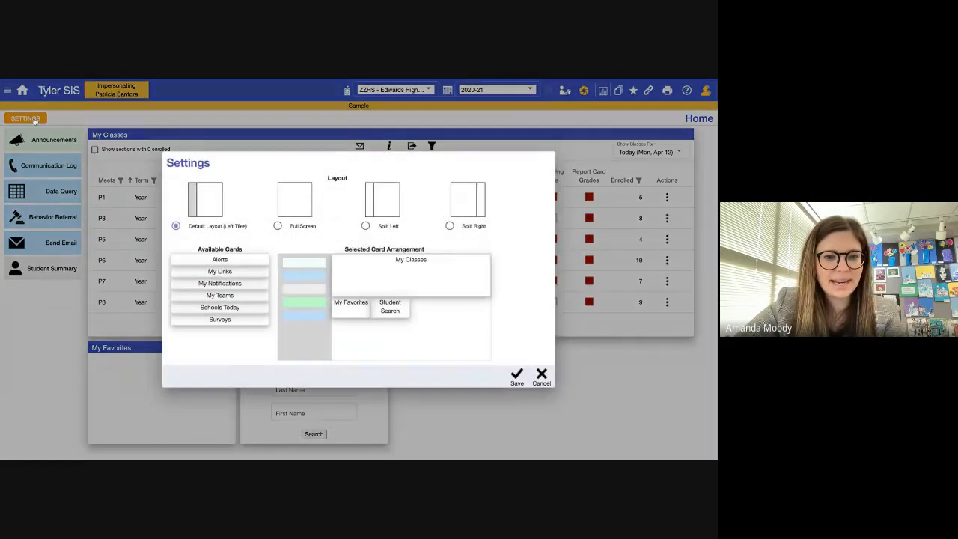
left_click_drag(390, 306, 351, 307)
left_click(541, 379)
left_click(326, 367)
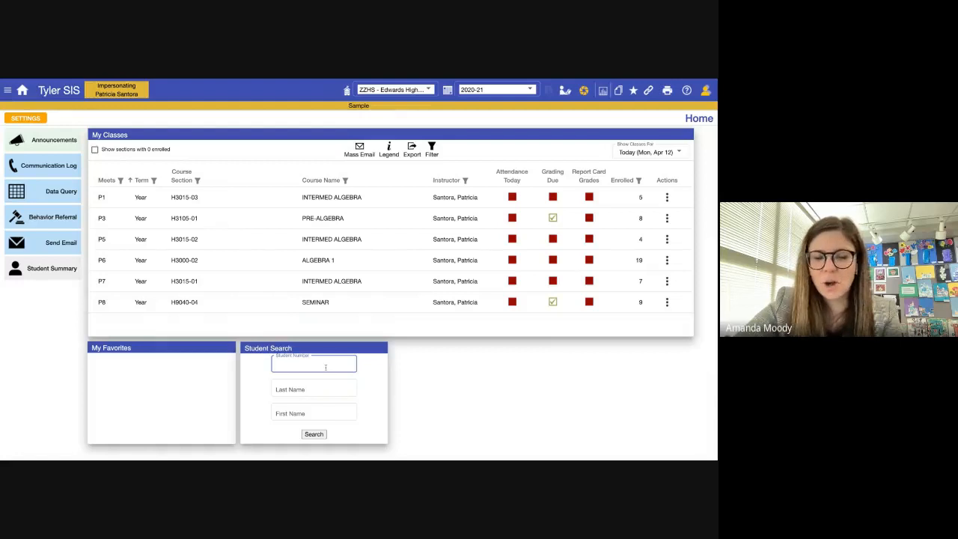
left_click(320, 388)
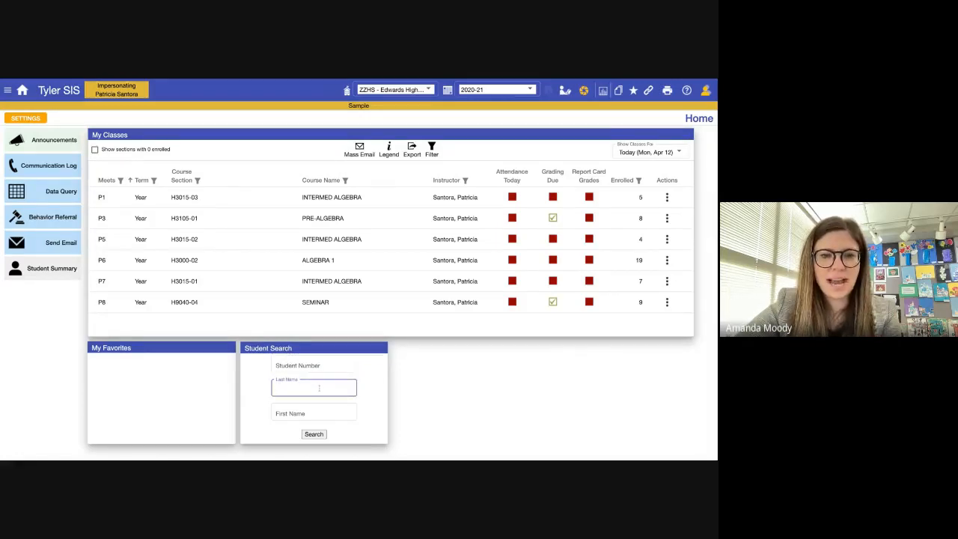
type("smith")
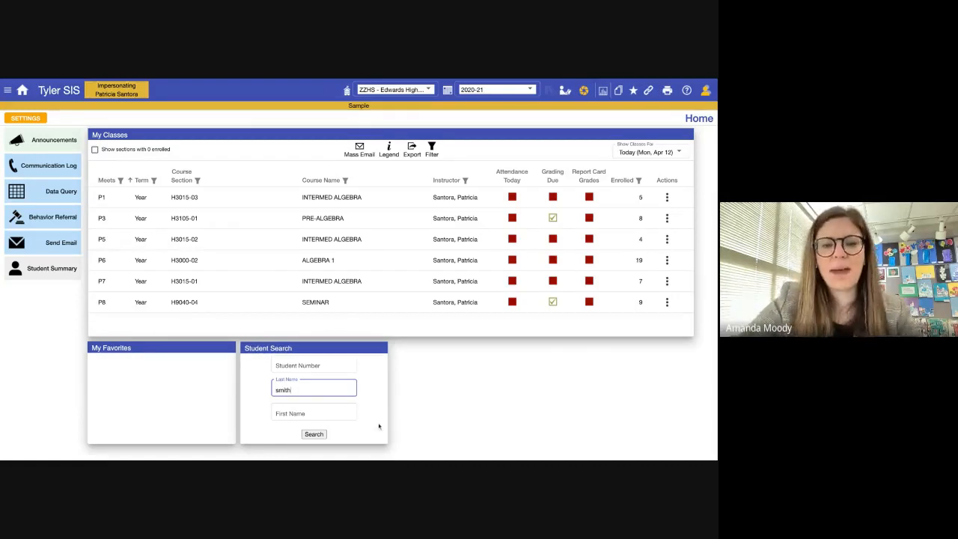
double_click(323, 389)
left_click(318, 395)
double_click(314, 392)
key("BackSpace")
left_click(45, 343)
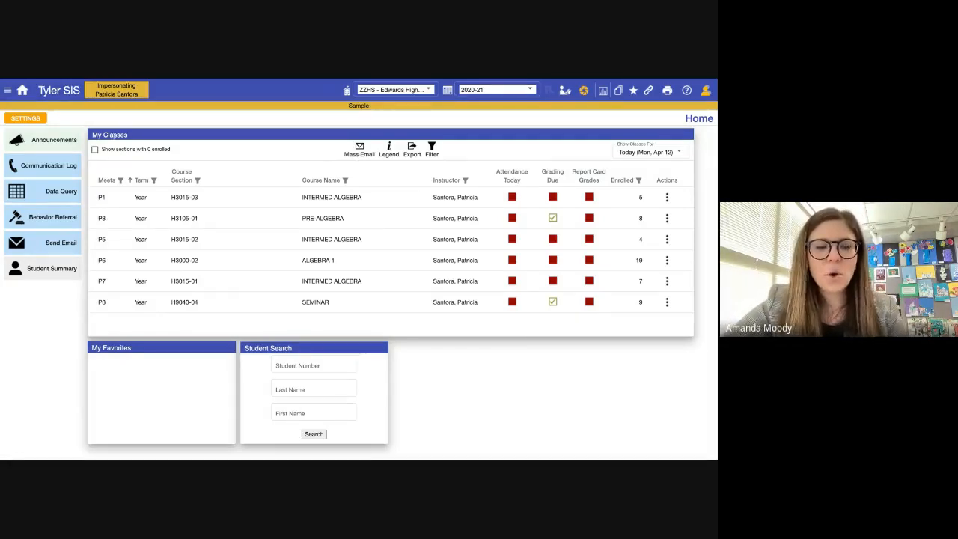
- Start a Mass Email and include the P1, P5 and P7 classes
left_click(360, 147)
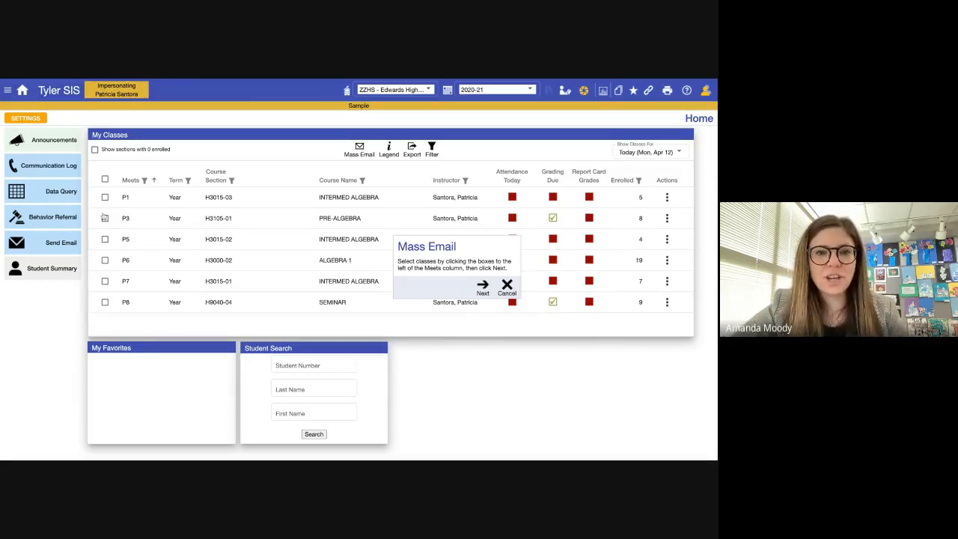
left_click(105, 197)
left_click(105, 239)
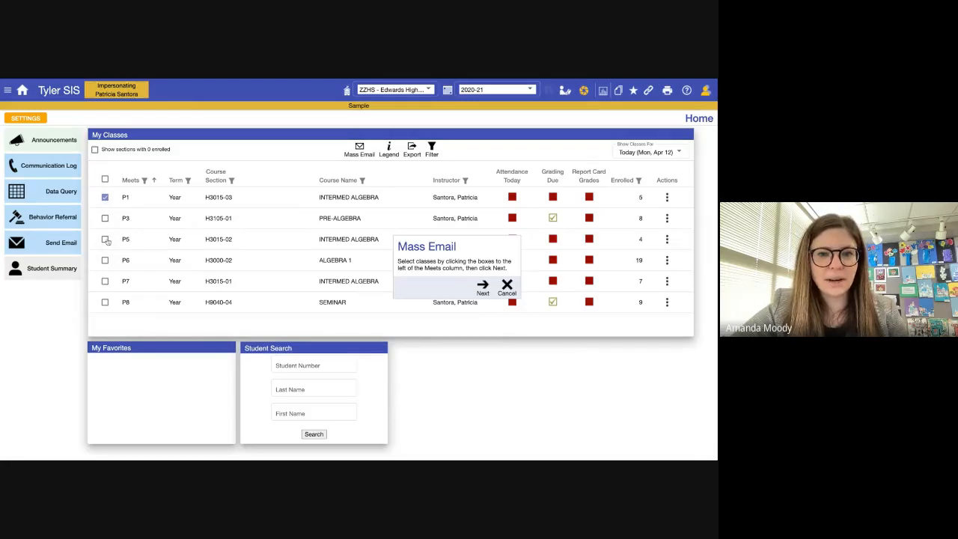
left_click(105, 281)
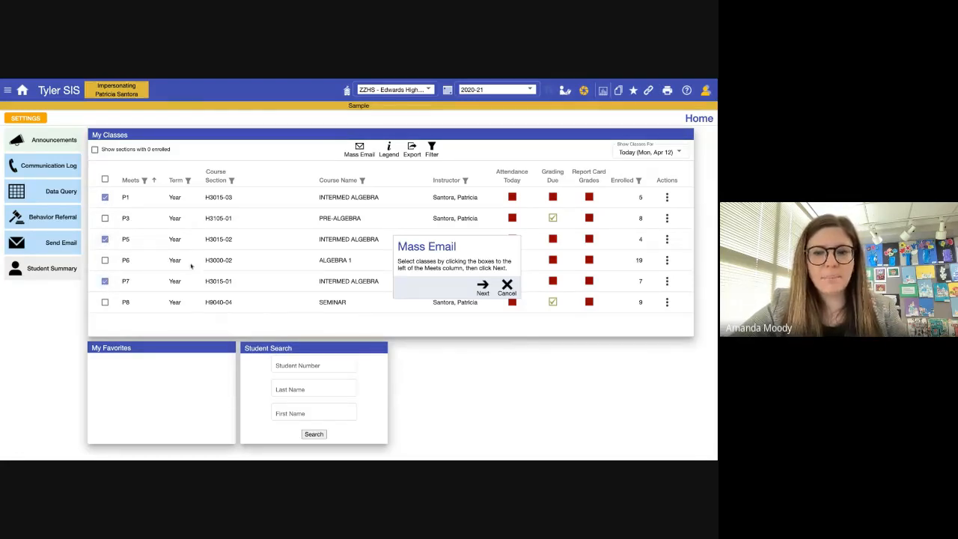
left_click(483, 290)
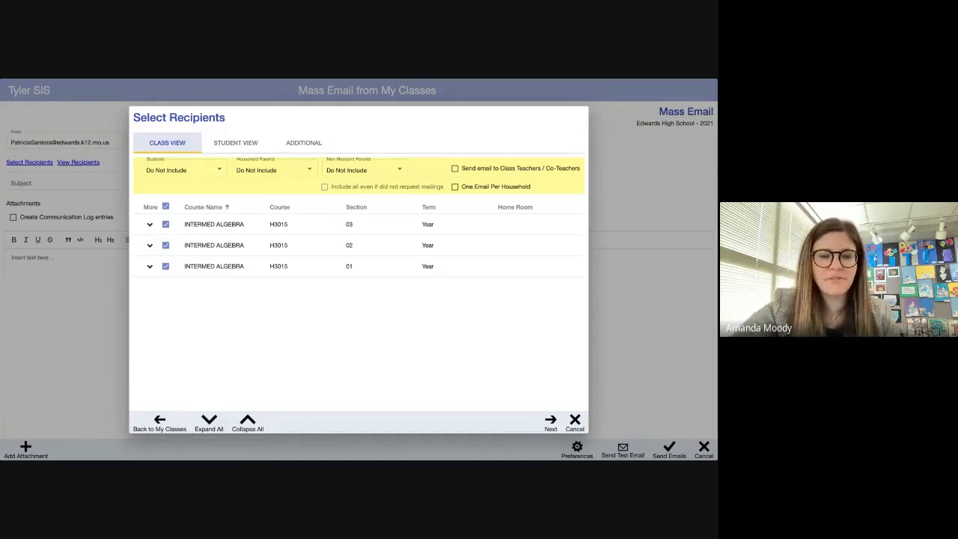
- Pick the first, third and fifth students of section 03 and the first two of section 02
left_click(165, 225)
left_click(165, 225)
left_click(149, 225)
scroll(209, 291, "down", 1)
left_click(191, 243)
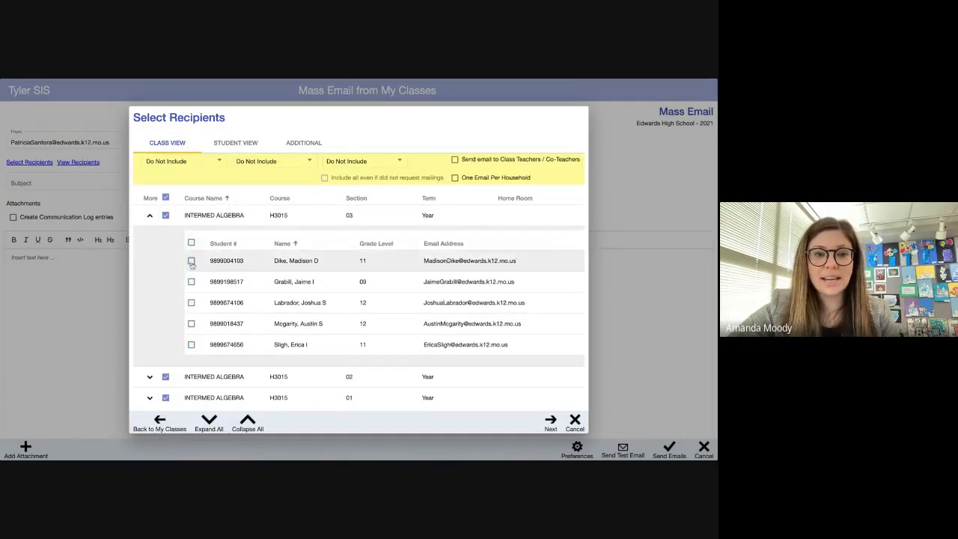
left_click(192, 261)
left_click(191, 303)
left_click(192, 345)
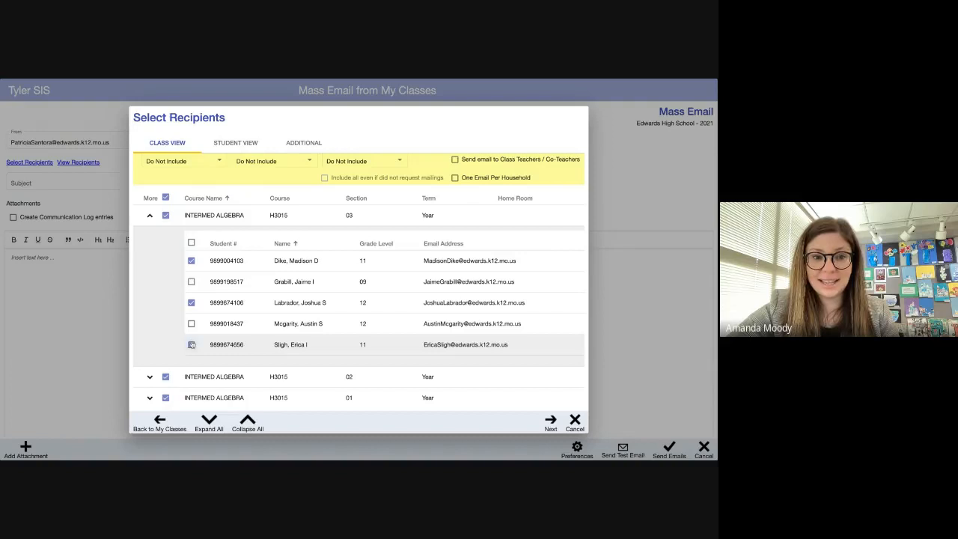
left_click(149, 215)
left_click(150, 245)
left_click(191, 273)
left_click(191, 290)
left_click(192, 311)
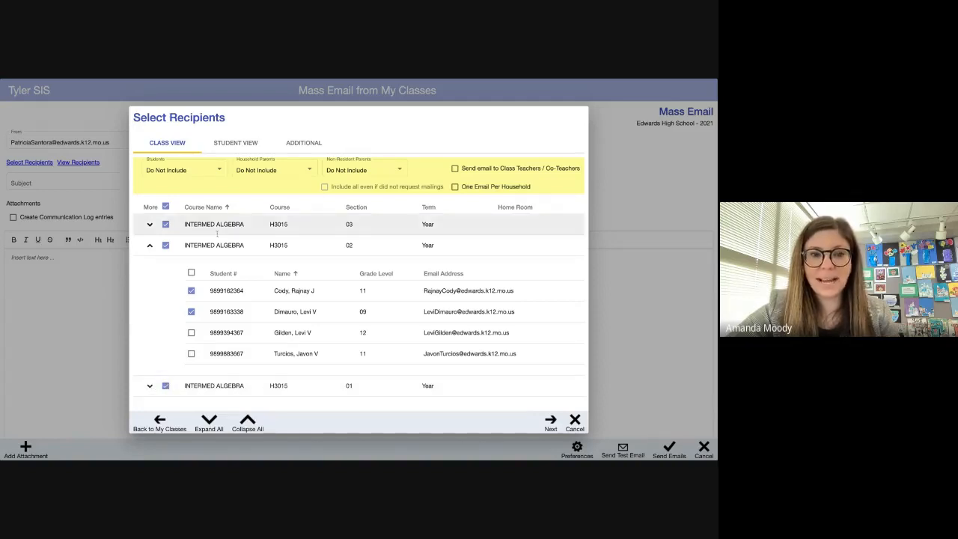
- Set students, household parents and non-resident parents to BCC, and confirm the recipients
left_click(203, 171)
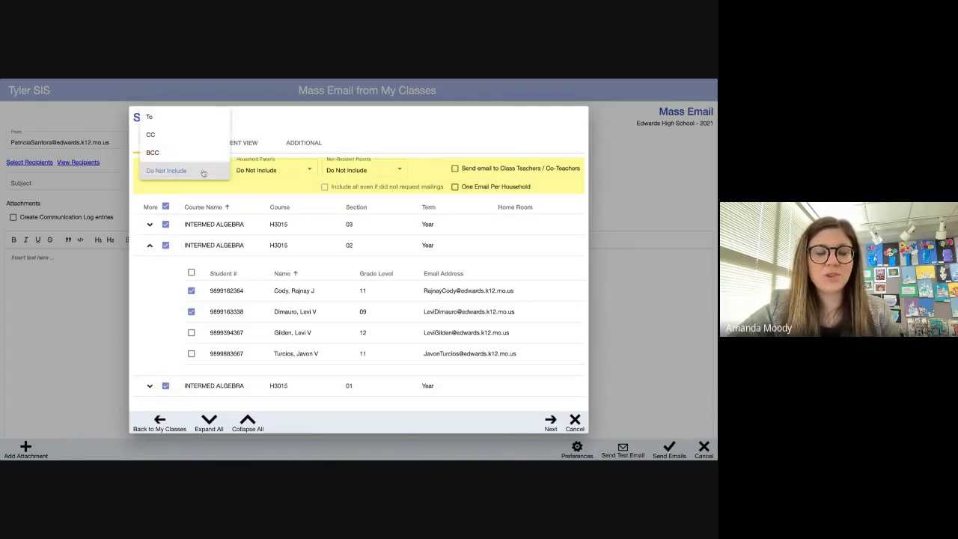
left_click(197, 153)
left_click(197, 161)
left_click(199, 170)
left_click(247, 173)
left_click(248, 175)
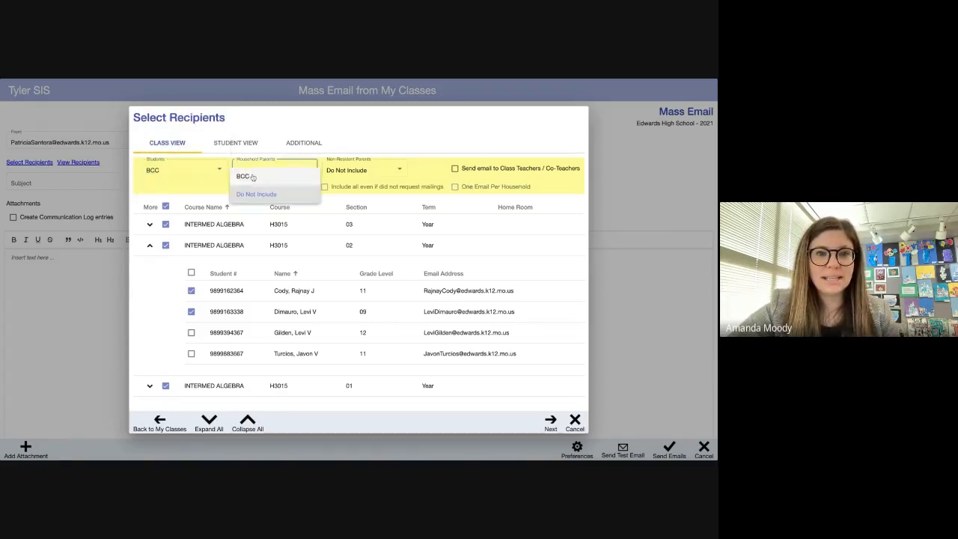
left_click(352, 171)
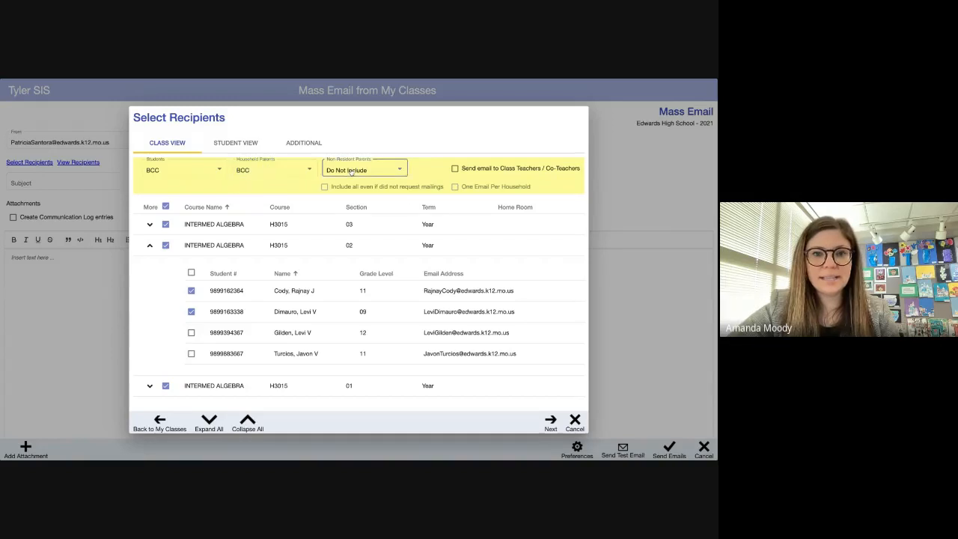
left_click(351, 176)
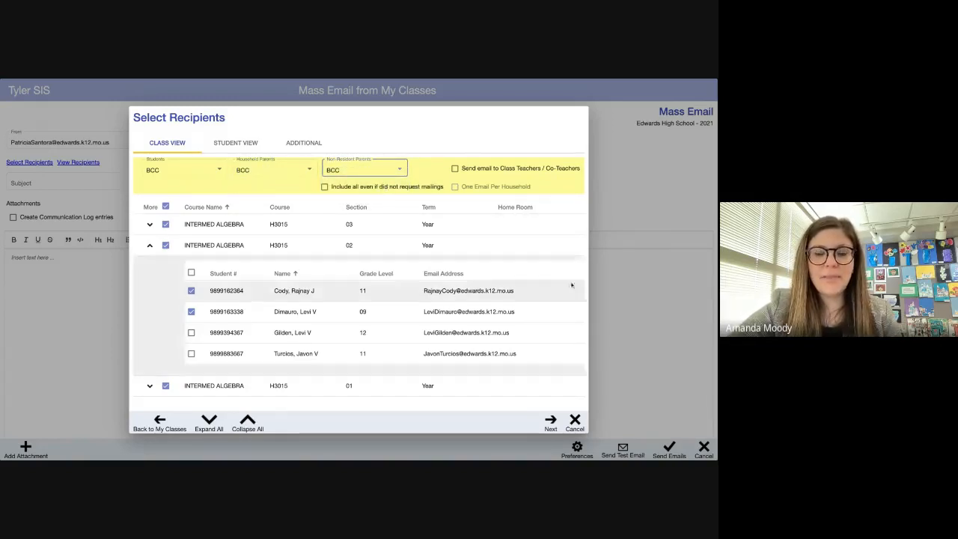
left_click(552, 421)
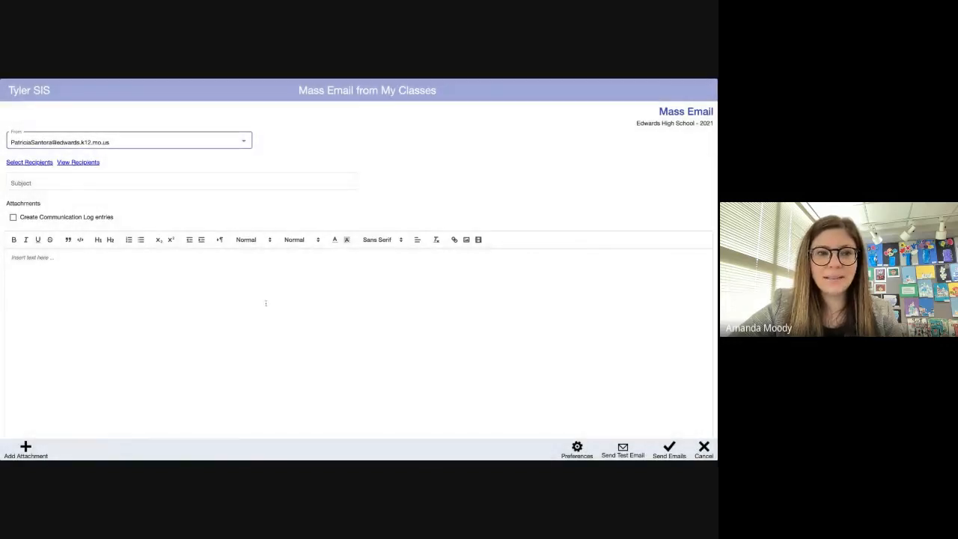
- Click into the empty Subject and body fields, then bring up the Preferences dialog with its General settings
left_click(197, 184)
left_click(132, 347)
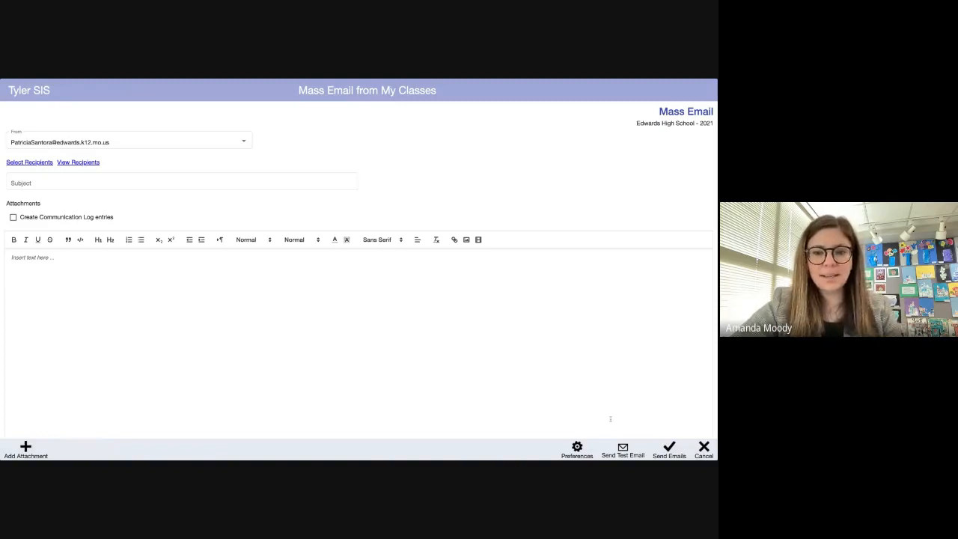
left_click(577, 452)
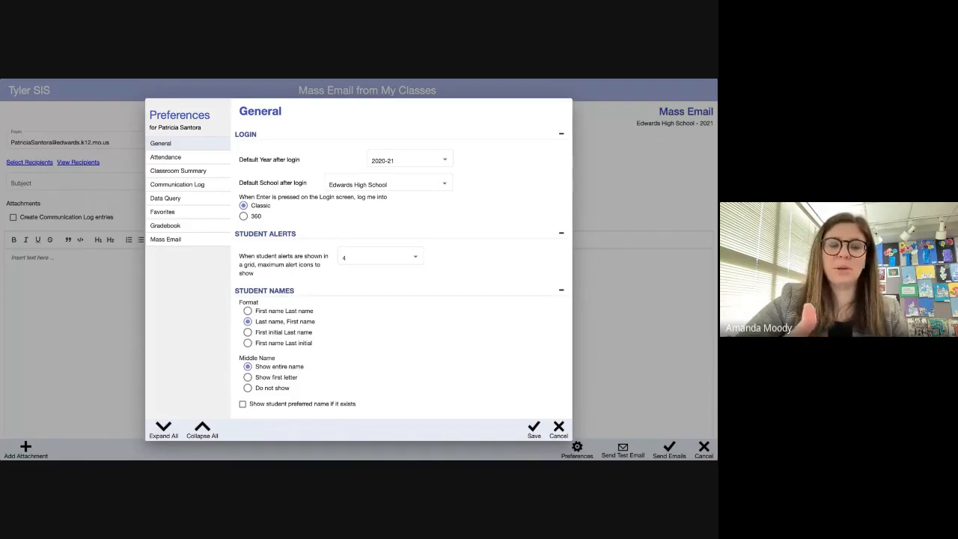
- Check the Mass Email preferences twice, toggling Create Communication Log entries to On, and cancel without saving
left_click(166, 239)
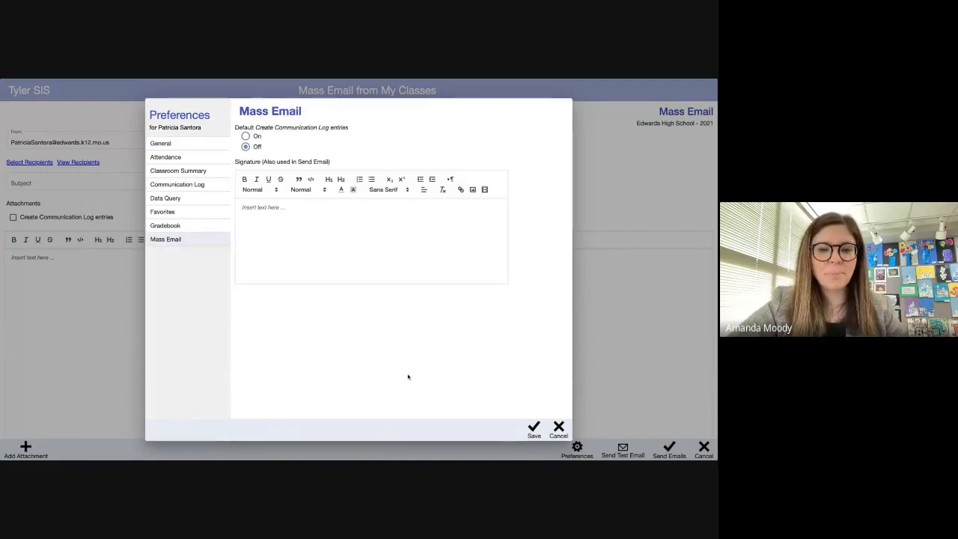
left_click(561, 427)
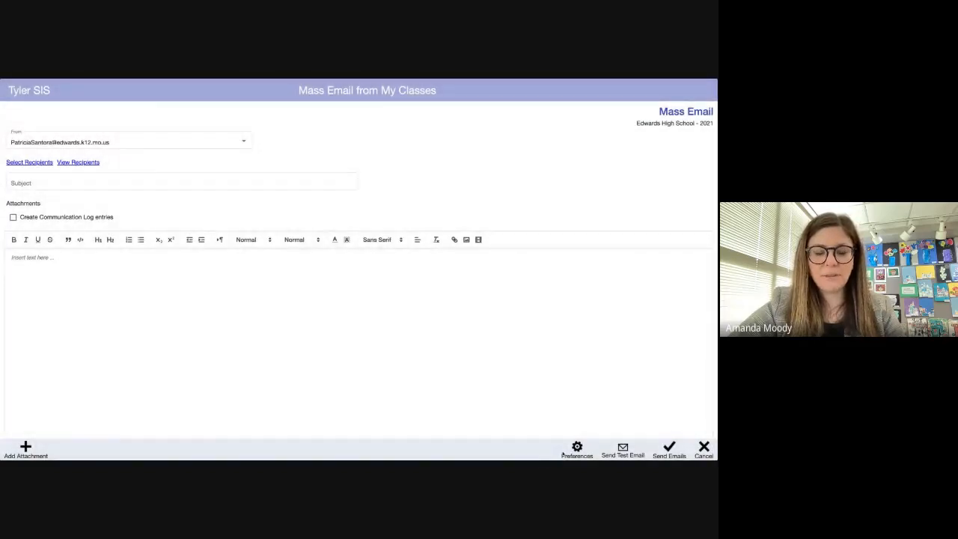
left_click(577, 449)
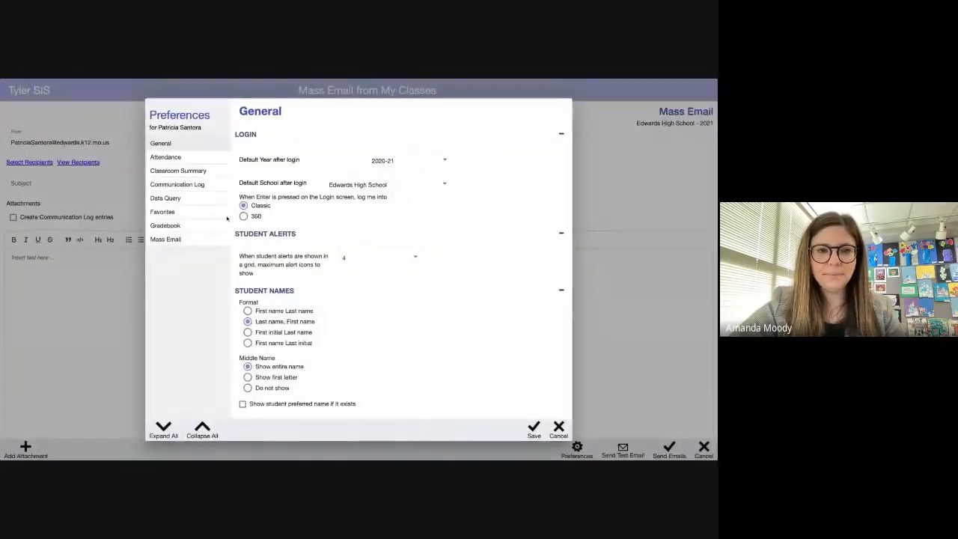
left_click(188, 243)
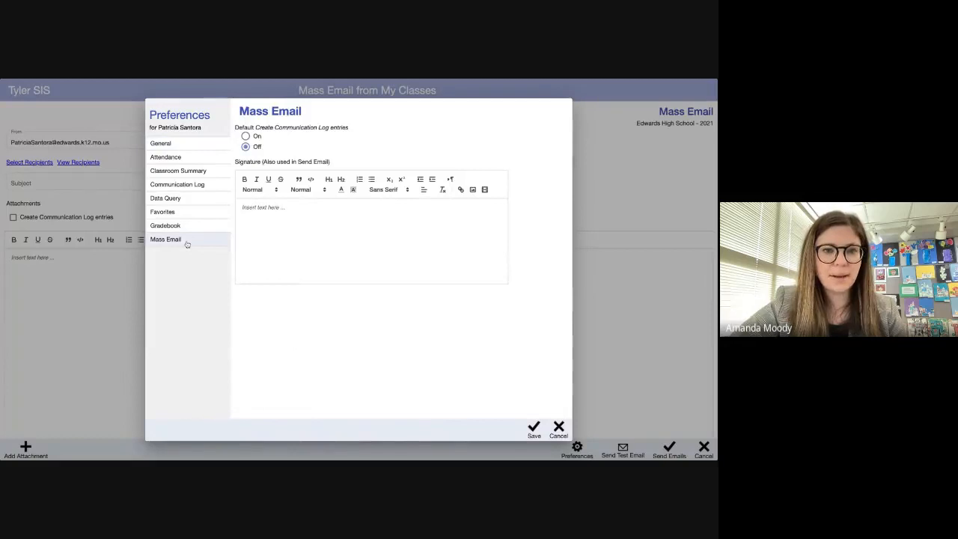
left_click(247, 137)
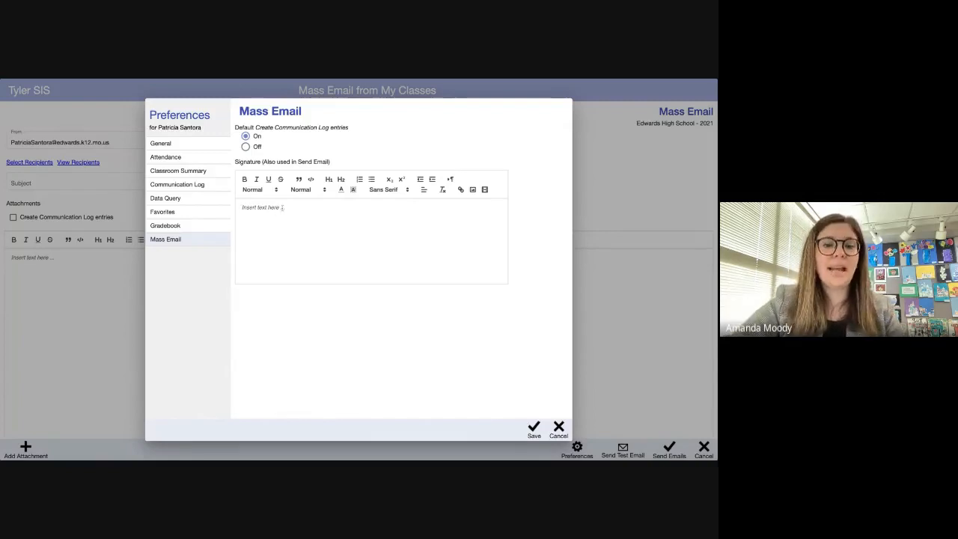
left_click(559, 428)
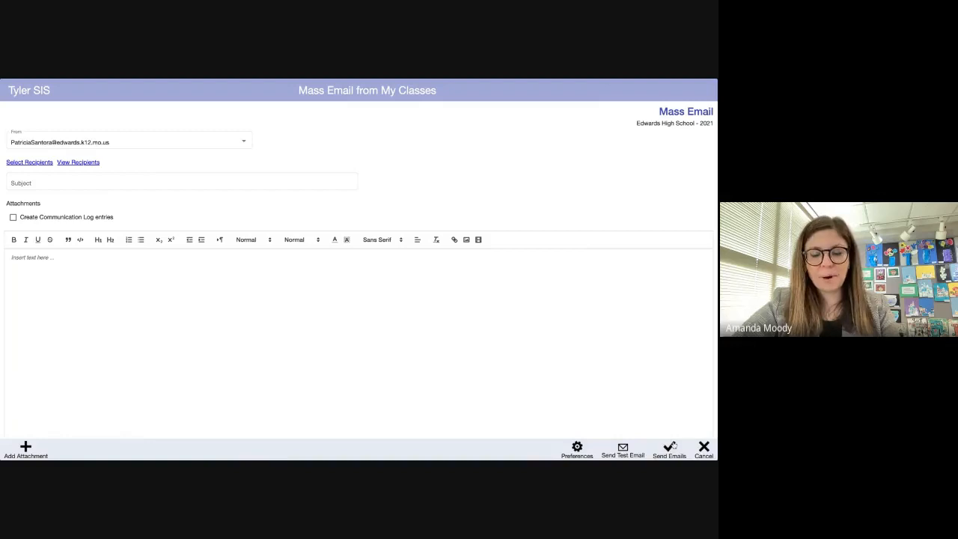
- Review the recipient list, then enter subject 'Welcome' and body 'Welcome to our class'
left_click(75, 163)
scroll(256, 271, "down", 10)
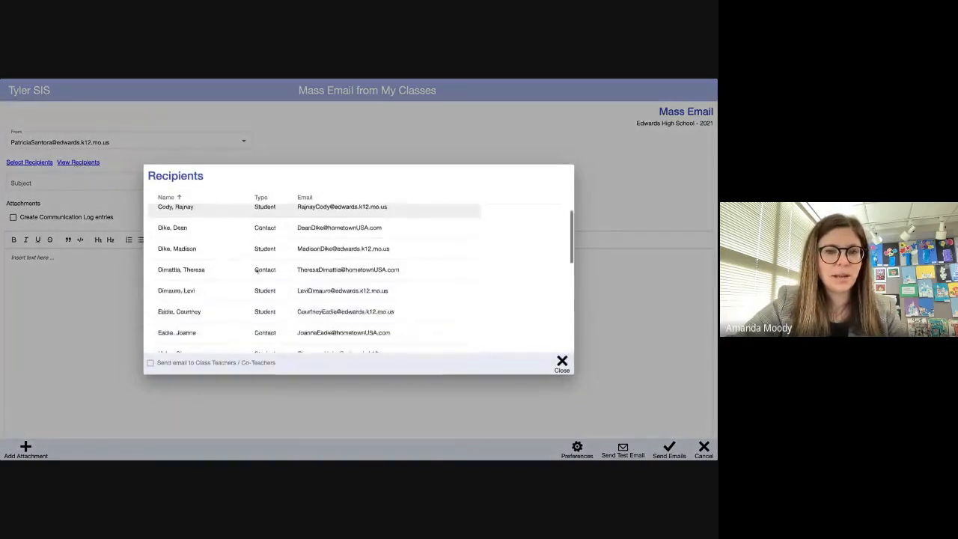
scroll(256, 272, "up", 8)
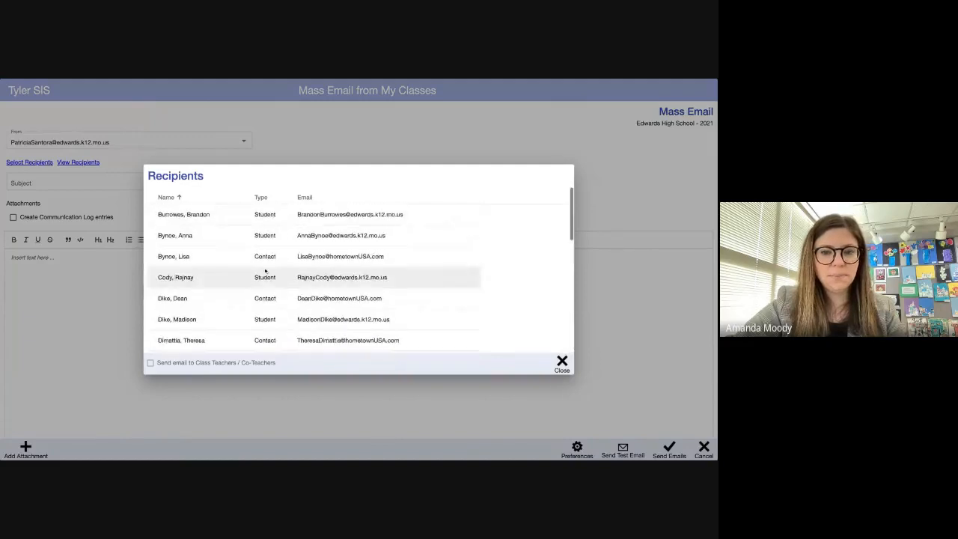
left_click(563, 365)
left_click(134, 180)
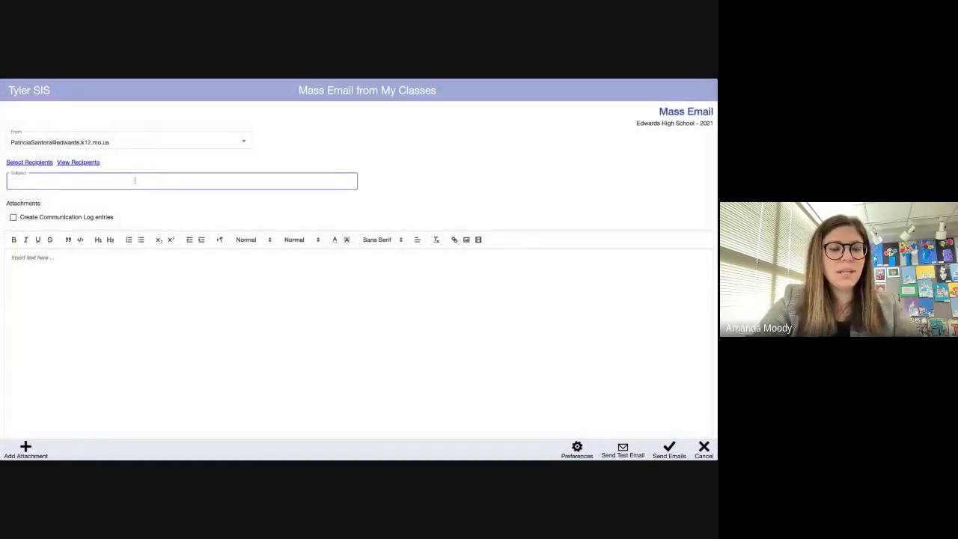
type("Welcome")
left_click(85, 305)
type("Welcome to our class")
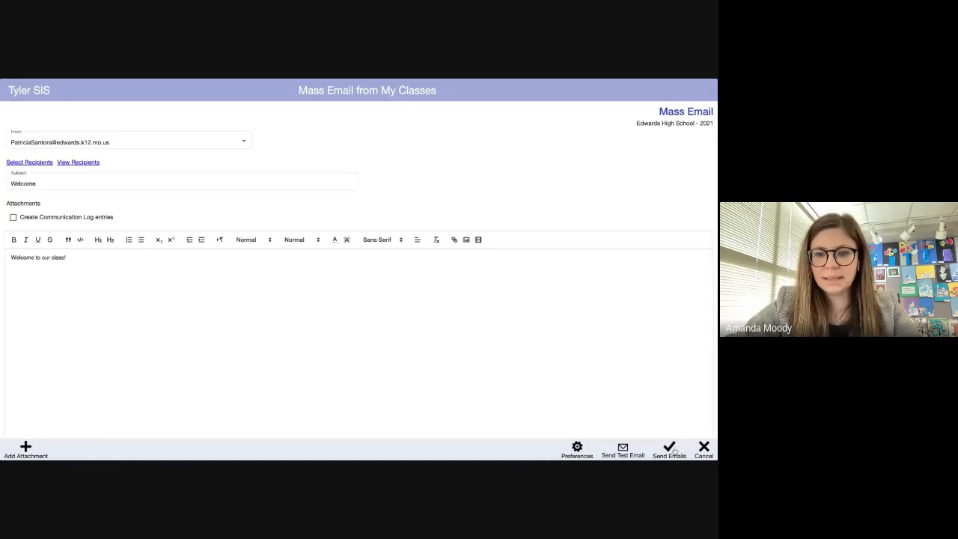
- Keep the teacher's own address as sender and send the mass email
left_click(216, 144)
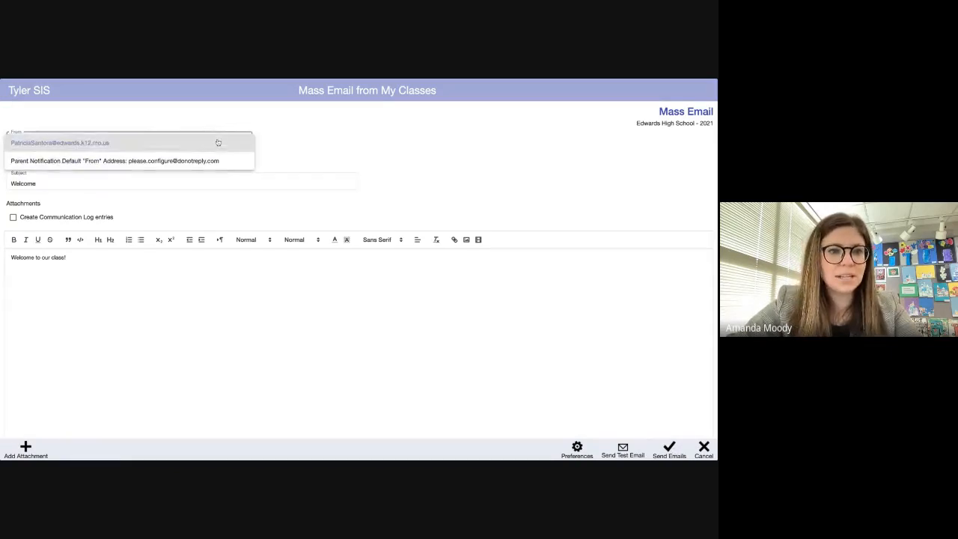
left_click(150, 143)
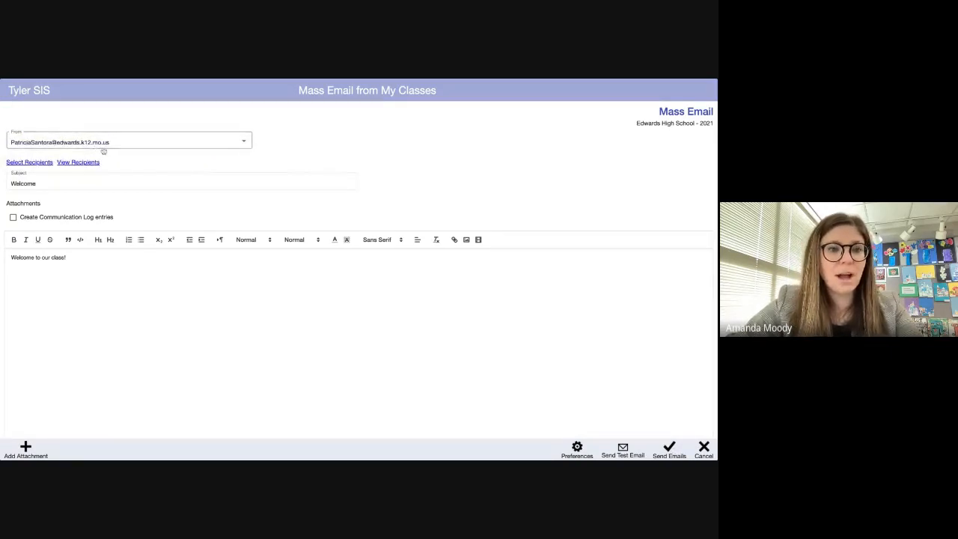
left_click(670, 452)
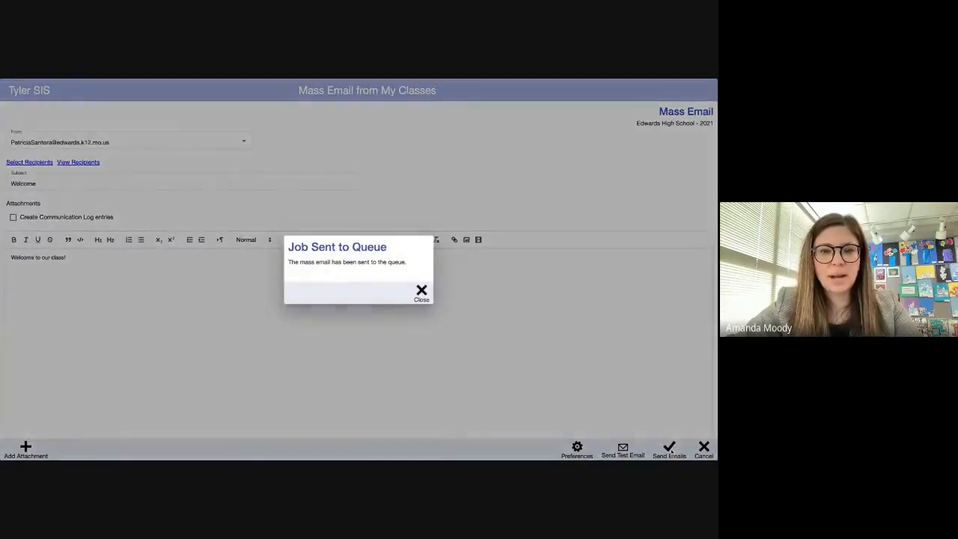
left_click(422, 295)
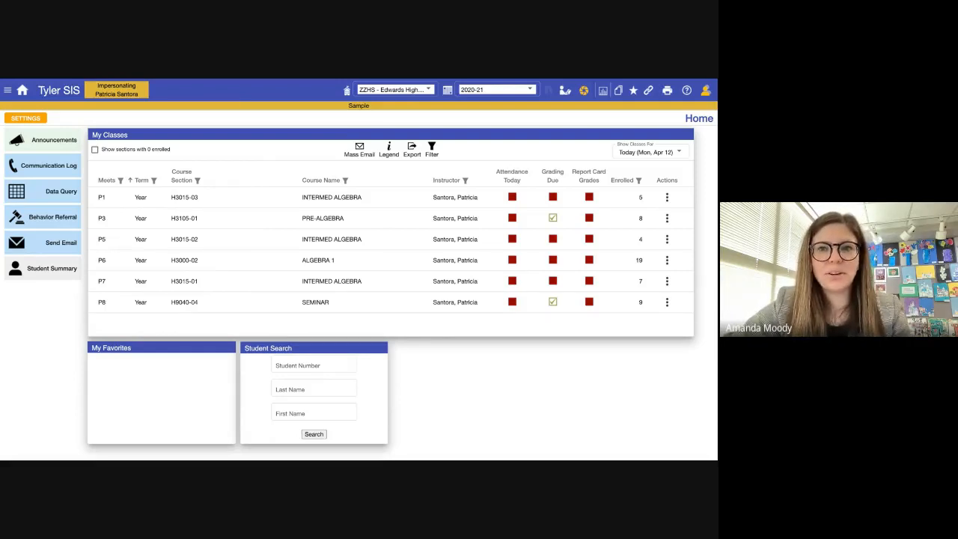
key("ctrl+Tab")
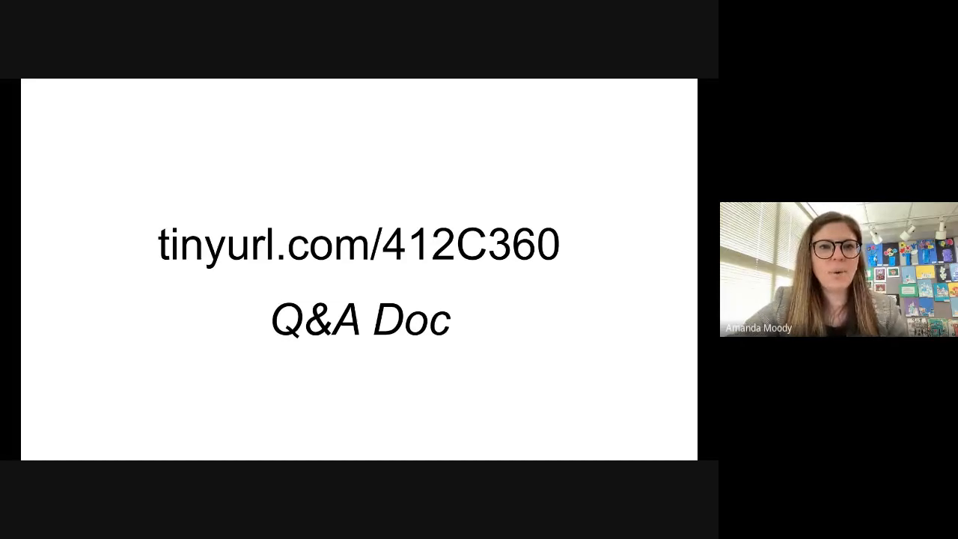
- Switch from the Q&A slide back to the Tyler SIS Home page's My Classes list
key("ctrl+Tab")
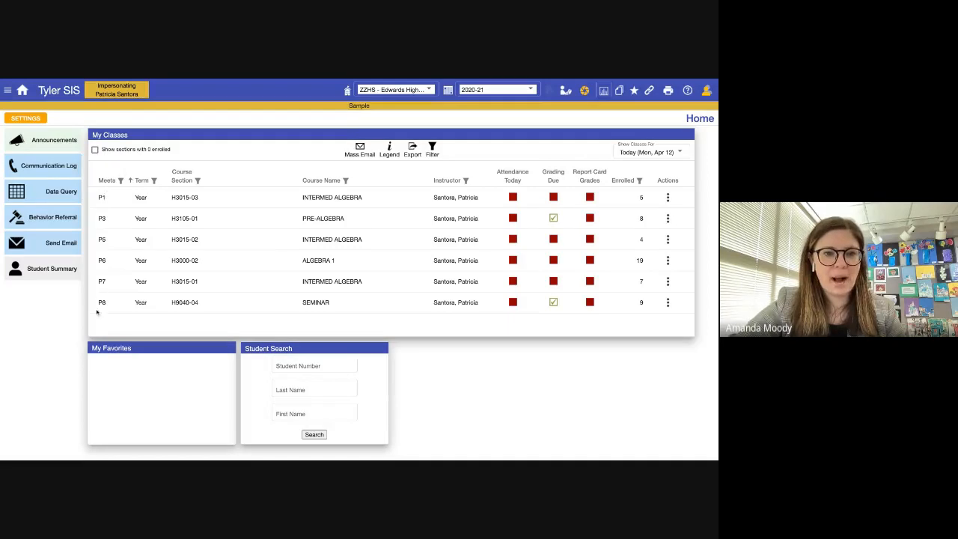
- Keep today's classes shown and give P1 Intermed Algebra Perfect Attendance, confirming with OK
left_click(641, 152)
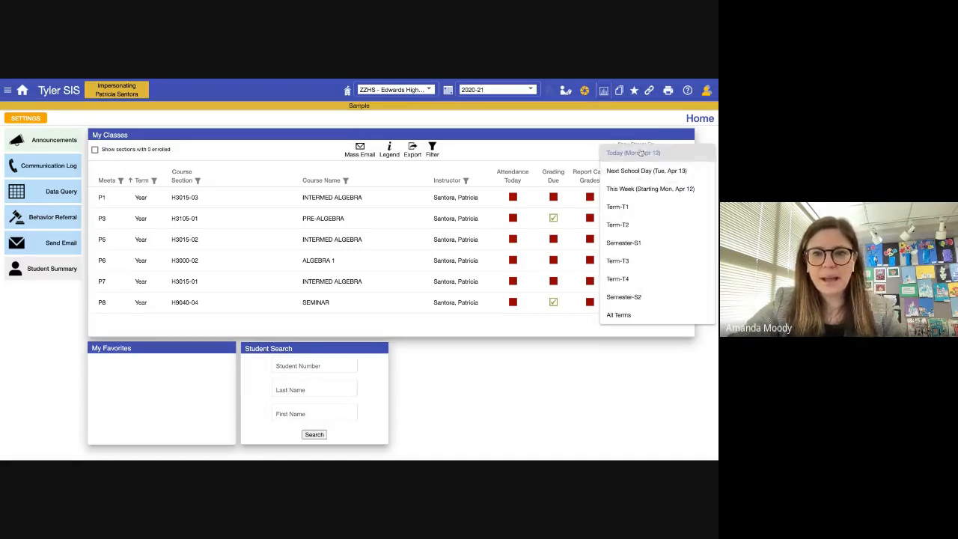
left_click(651, 161)
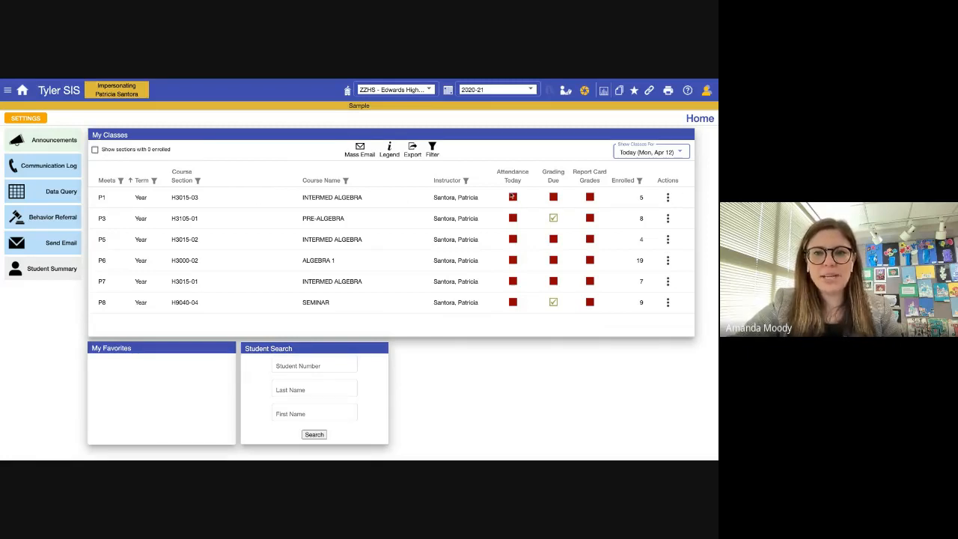
left_click(668, 197)
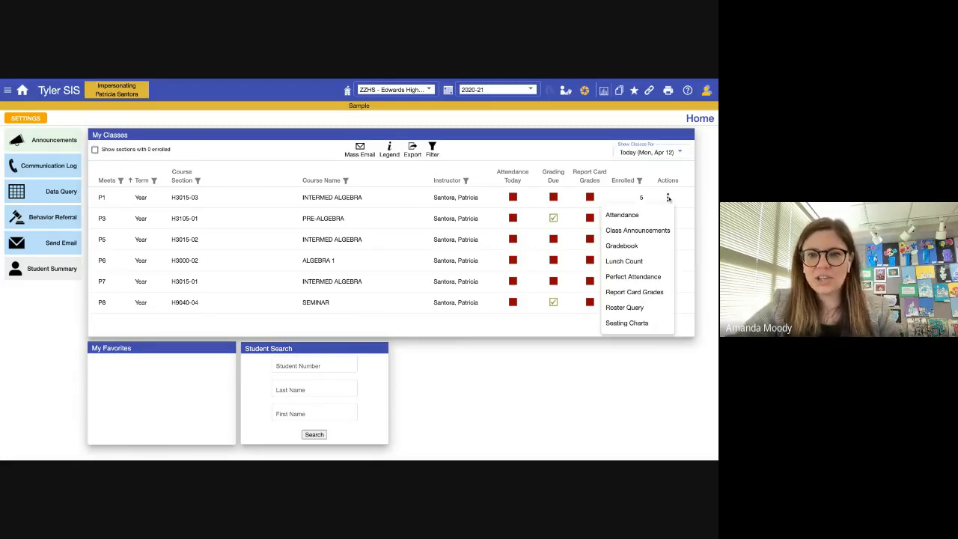
left_click(645, 276)
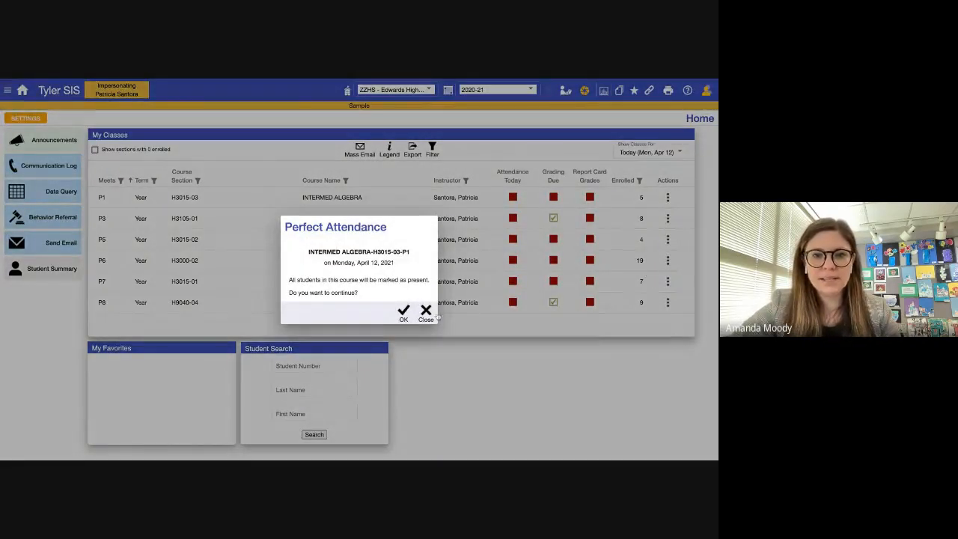
left_click(402, 320)
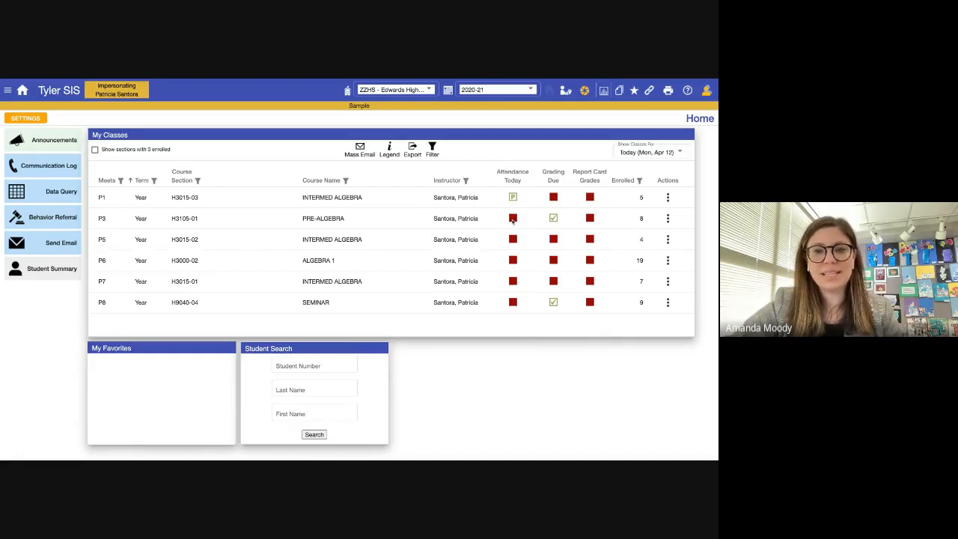
- Review the status icon legend, then open today's attendance for P3 Pre-Algebra
left_click(389, 149)
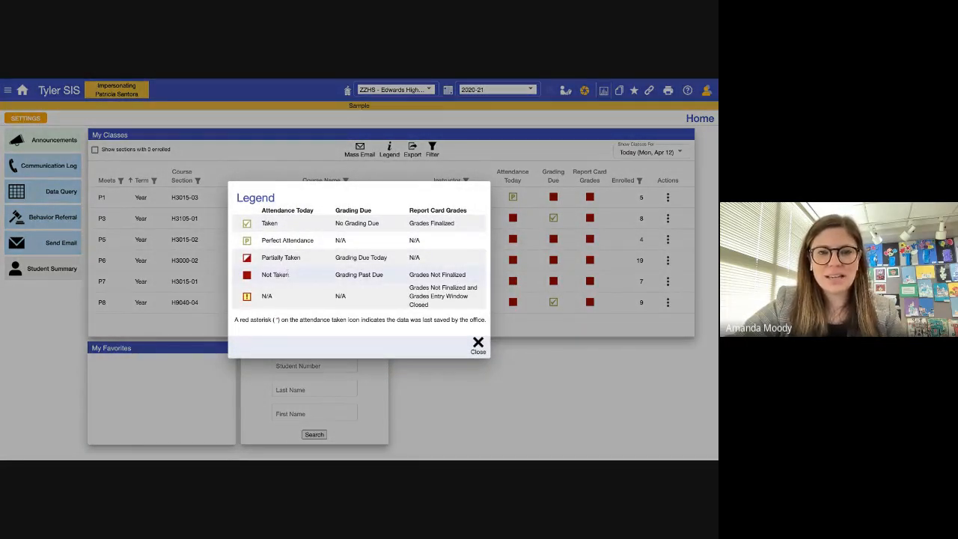
left_click(478, 346)
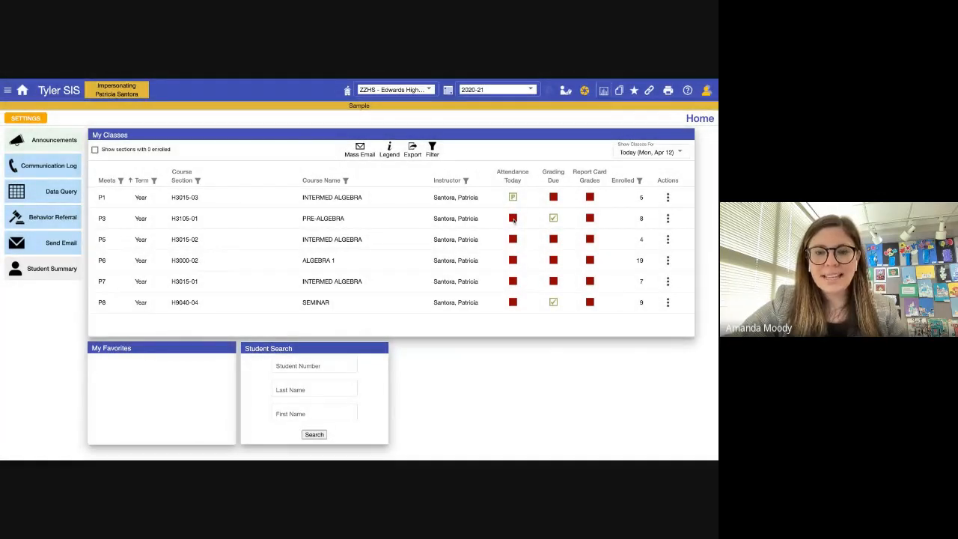
left_click(668, 217)
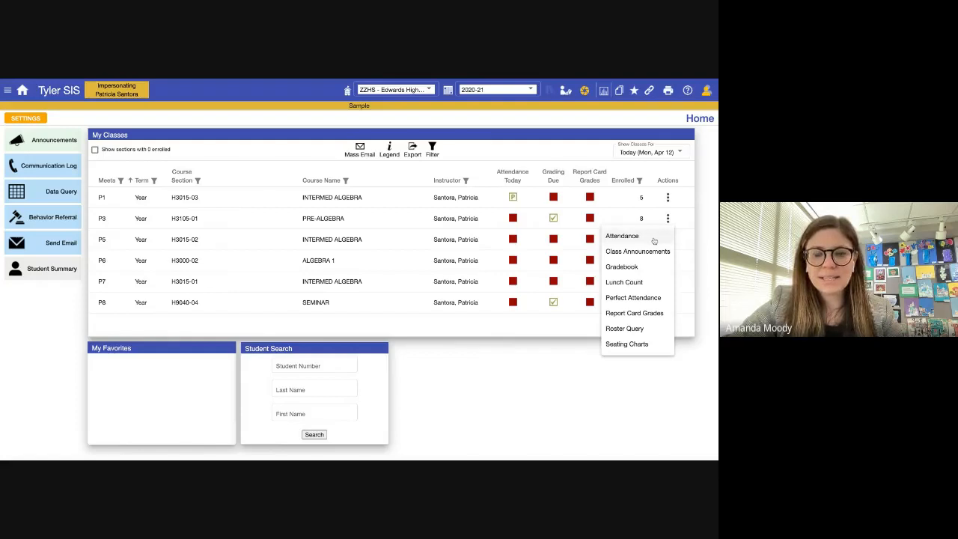
left_click(514, 219)
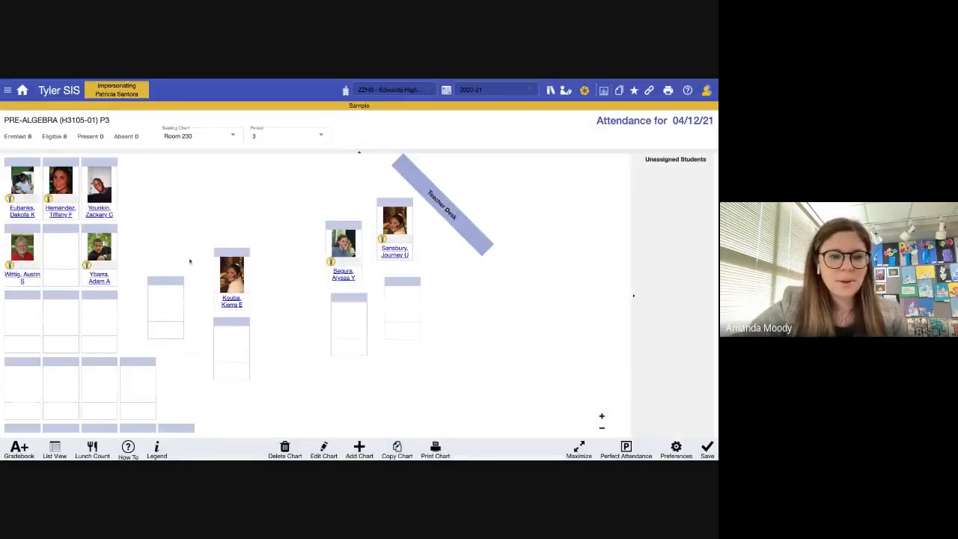
- Switch P3 attendance to List View, hiding and then restoring the student photos
left_click(58, 450)
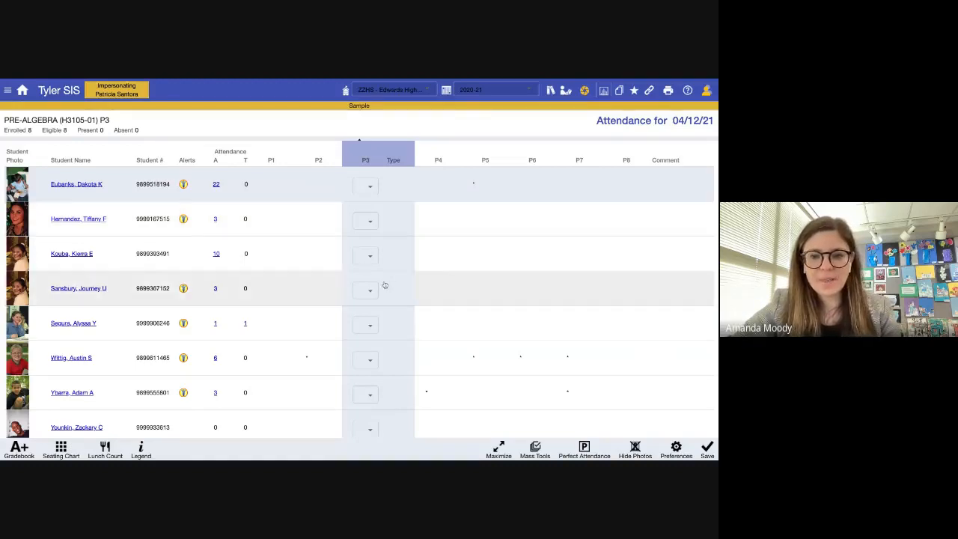
left_click(635, 447)
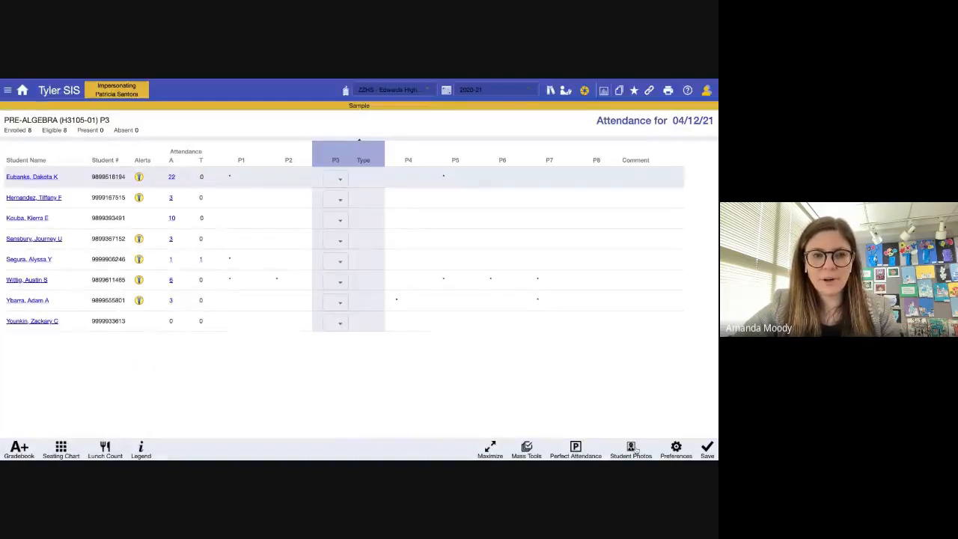
left_click(632, 447)
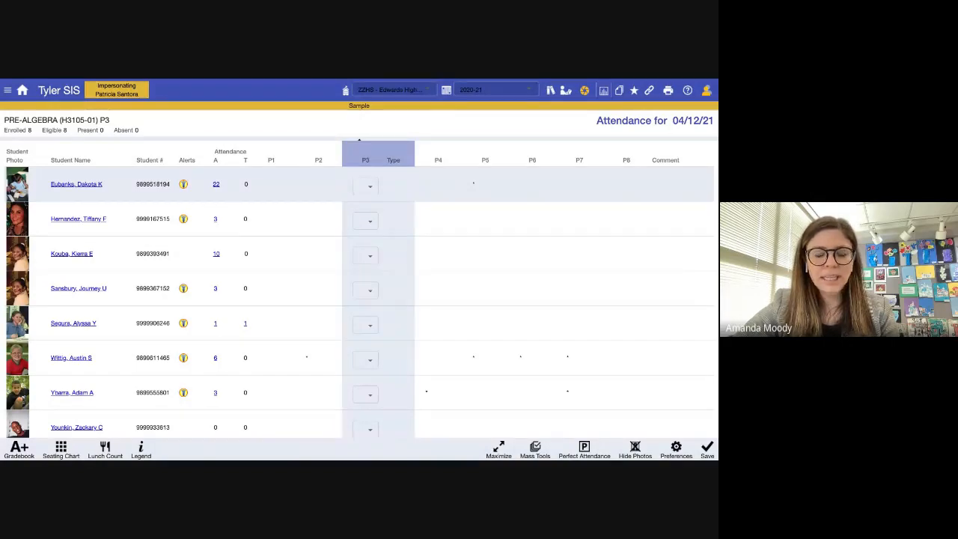
- Move Student # from Show to Available Columns in attendance Preferences and save
left_click(677, 449)
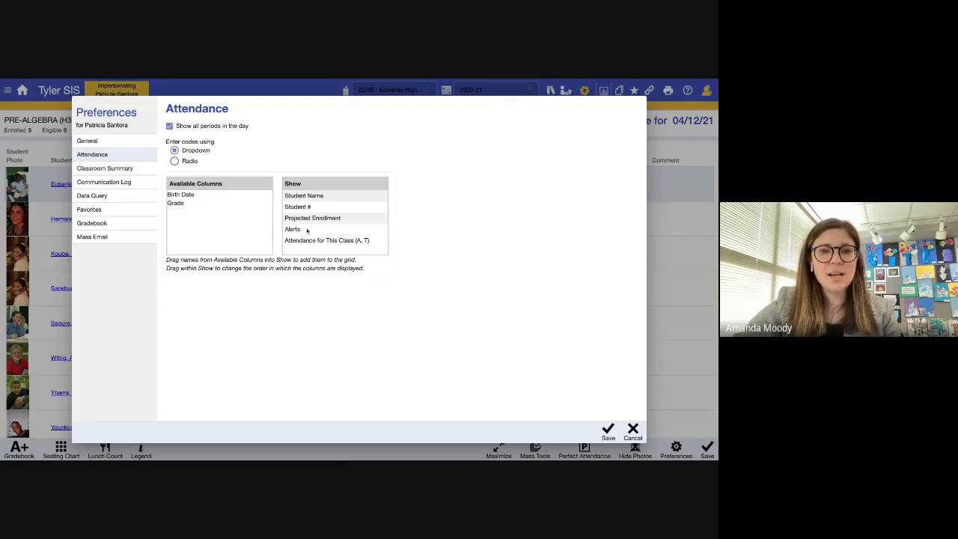
left_click_drag(316, 210, 203, 213)
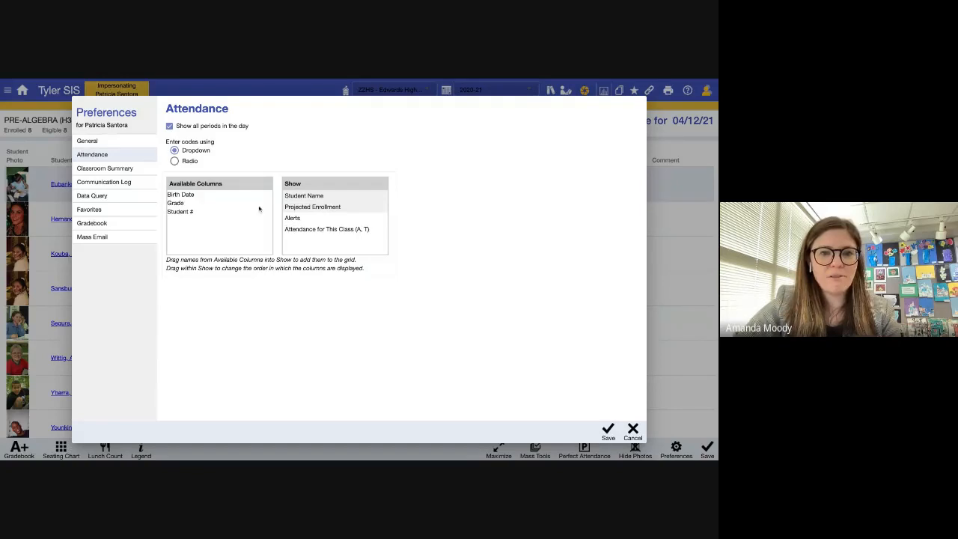
left_click_drag(311, 210, 194, 217)
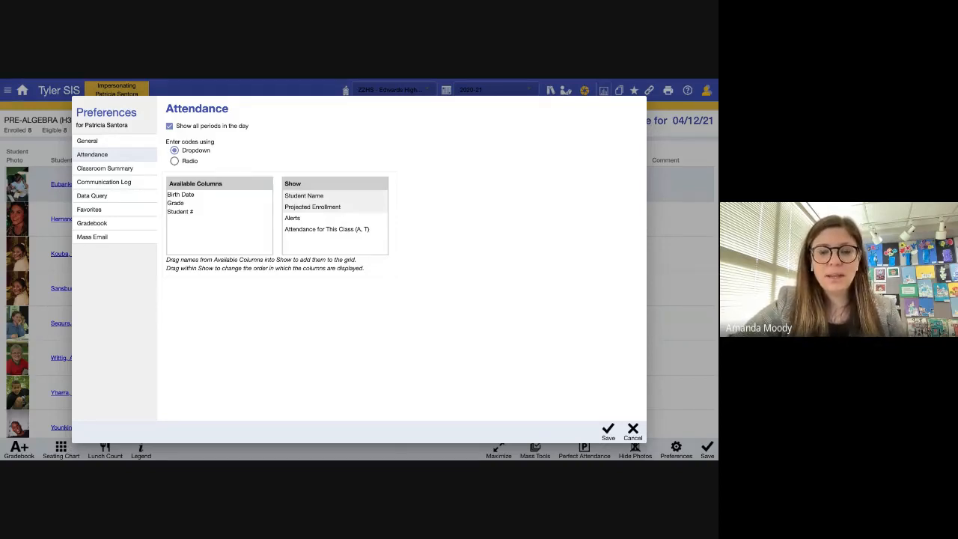
left_click(608, 432)
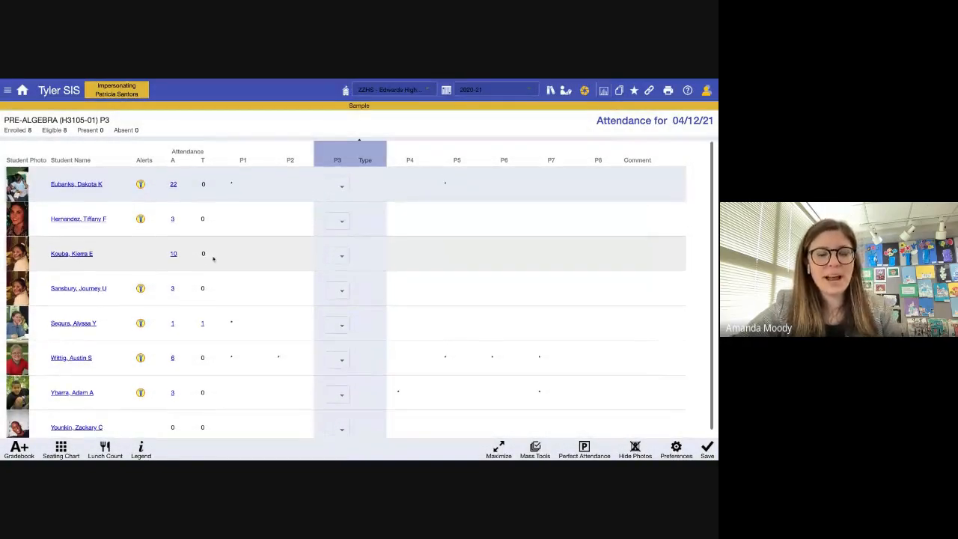
scroll(75, 309, "down", 1)
scroll(75, 308, "up", 1)
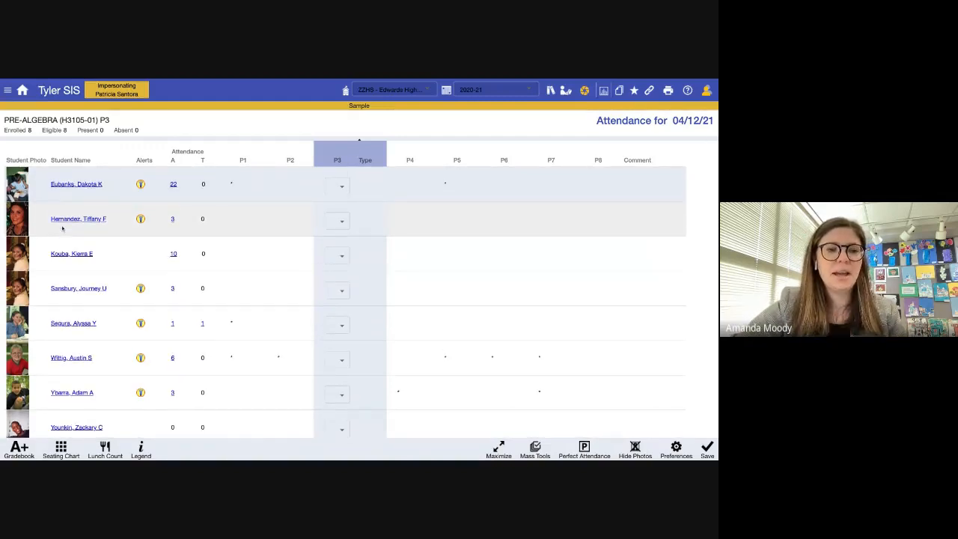
left_click(77, 185)
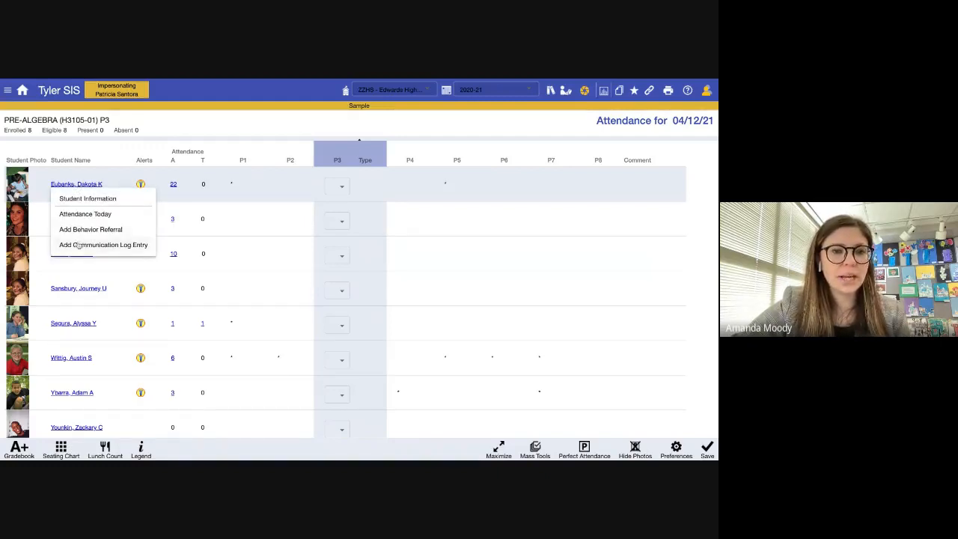
left_click(83, 200)
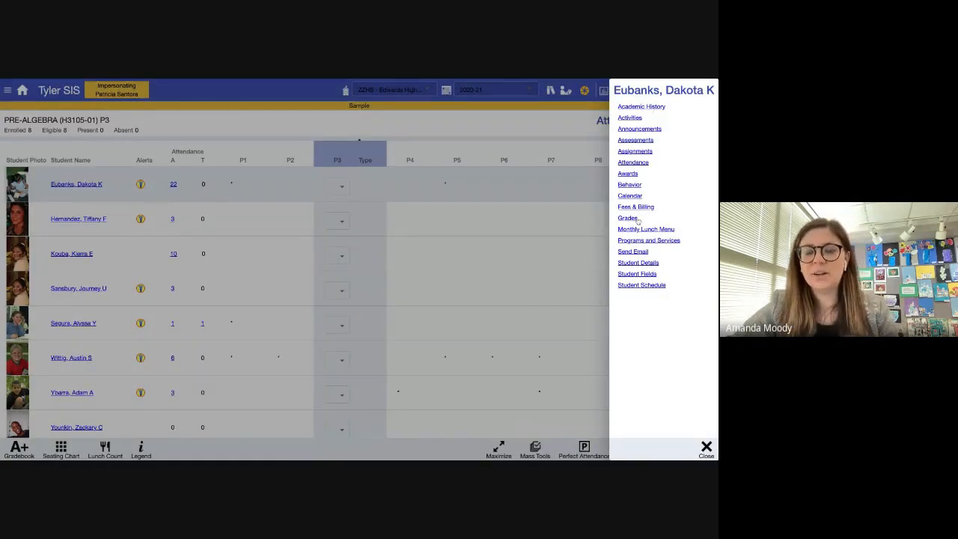
left_click(706, 447)
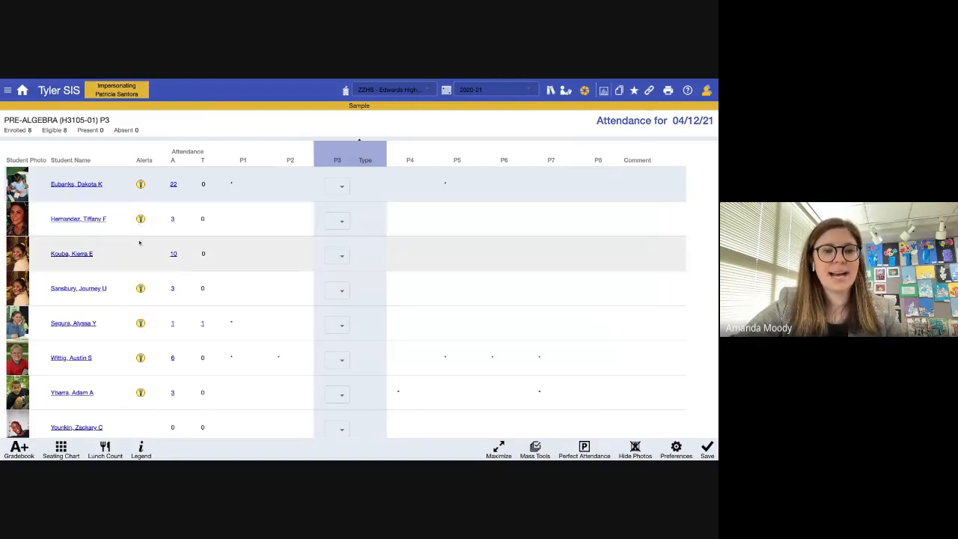
left_click(141, 185)
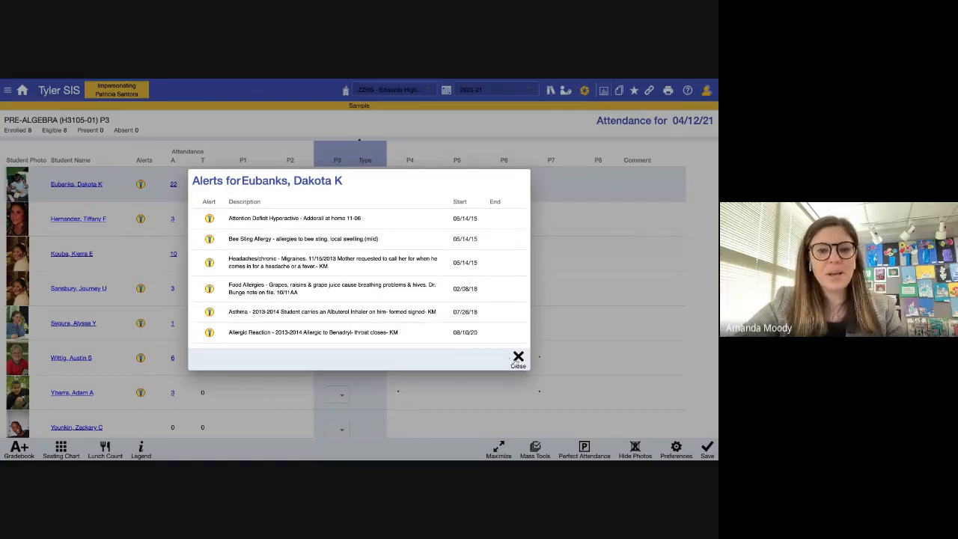
left_click(518, 358)
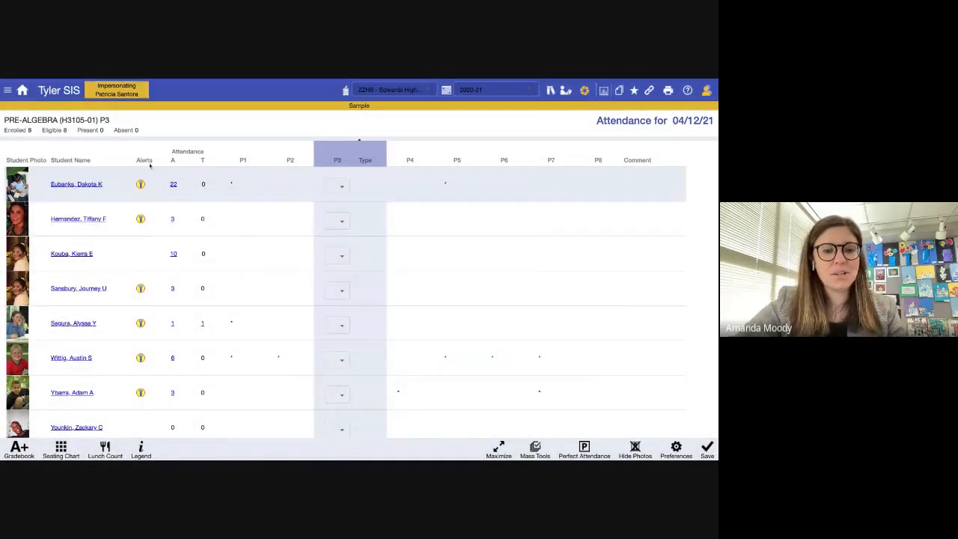
left_click(141, 218)
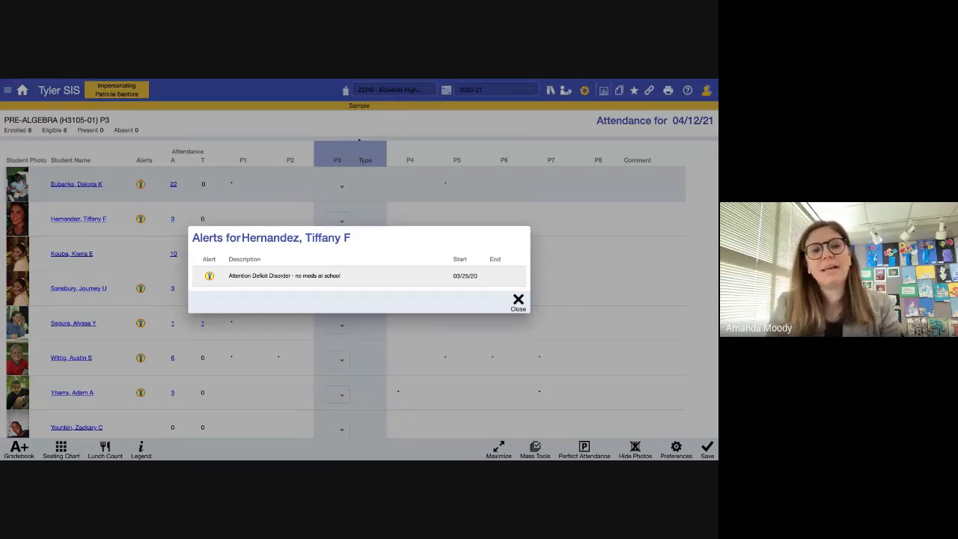
left_click(517, 306)
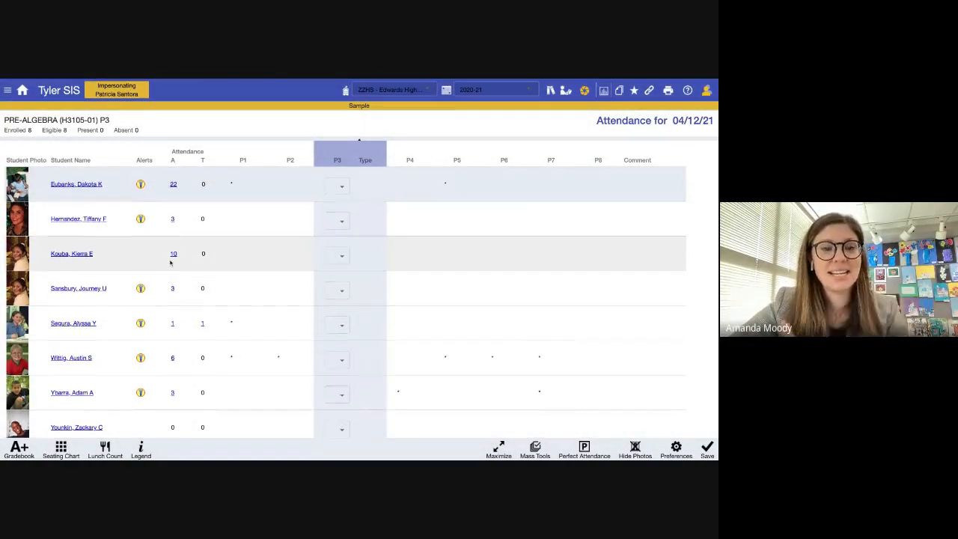
- Review the first student's 22-absence history and close it
left_click(173, 189)
scroll(311, 293, "down", 5)
scroll(311, 294, "up", 4)
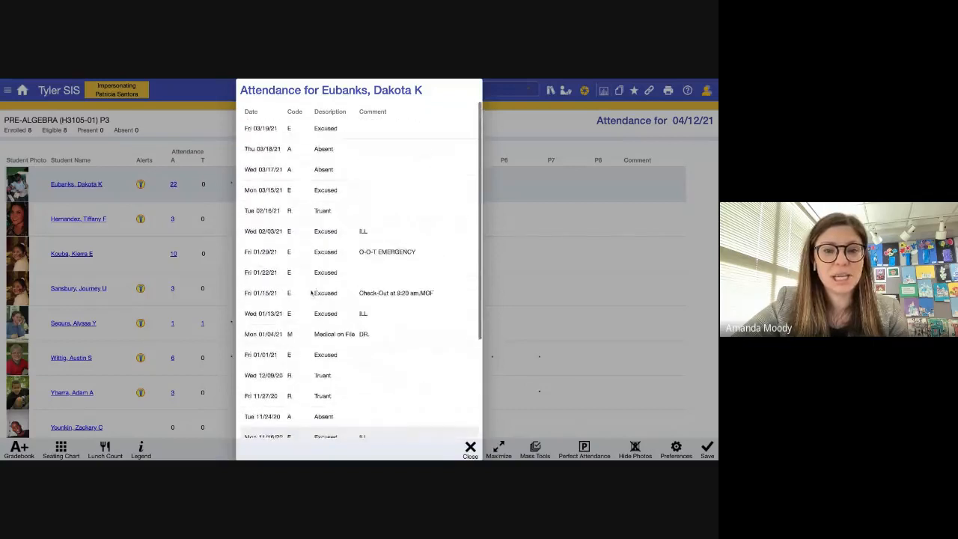
left_click(469, 450)
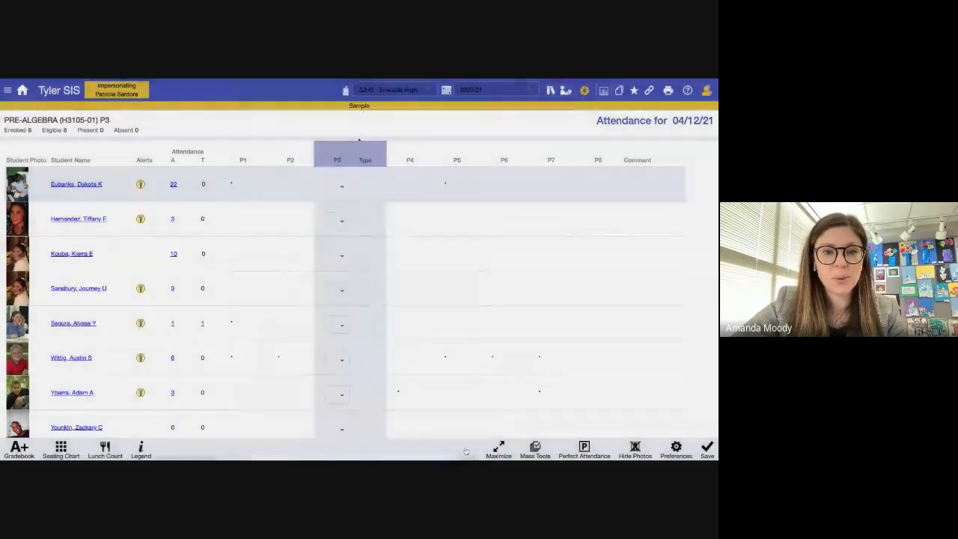
- Set P3 code A for the first, third and last students
scroll(368, 210, "down", 1)
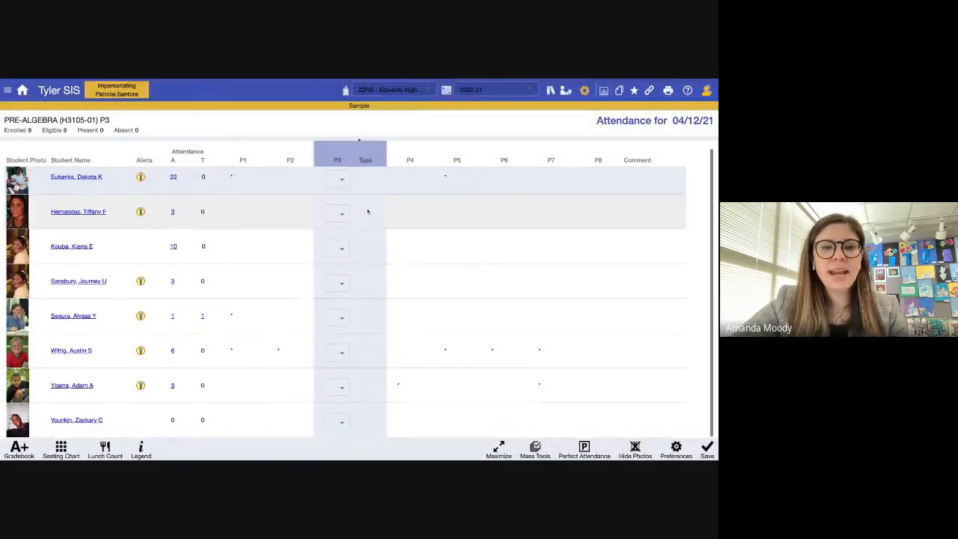
left_click(341, 183)
left_click(331, 200)
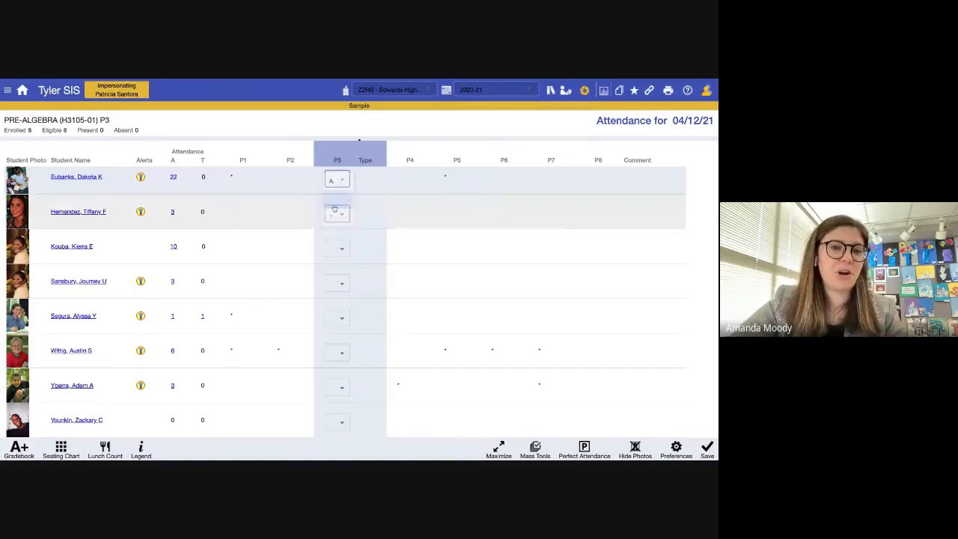
left_click(338, 248)
left_click(339, 268)
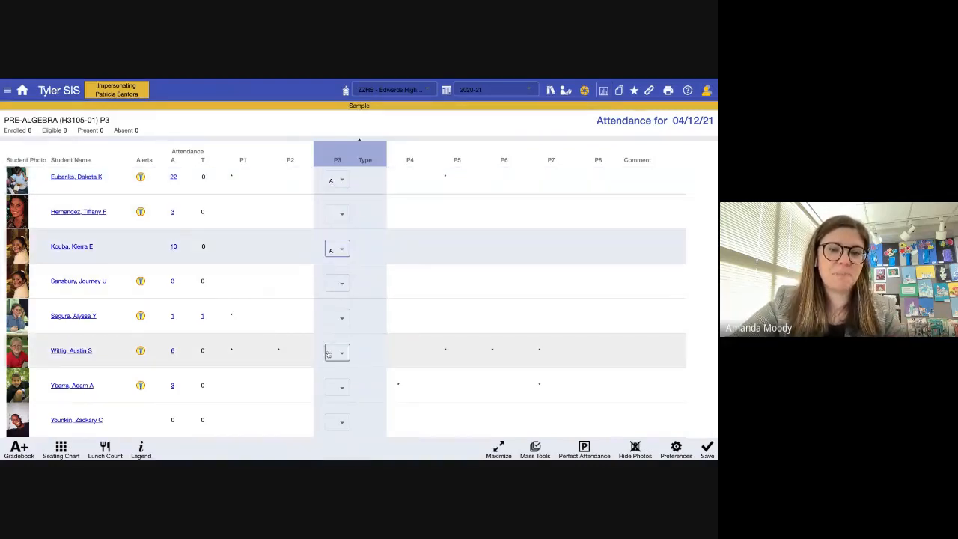
left_click(341, 422)
left_click(332, 404)
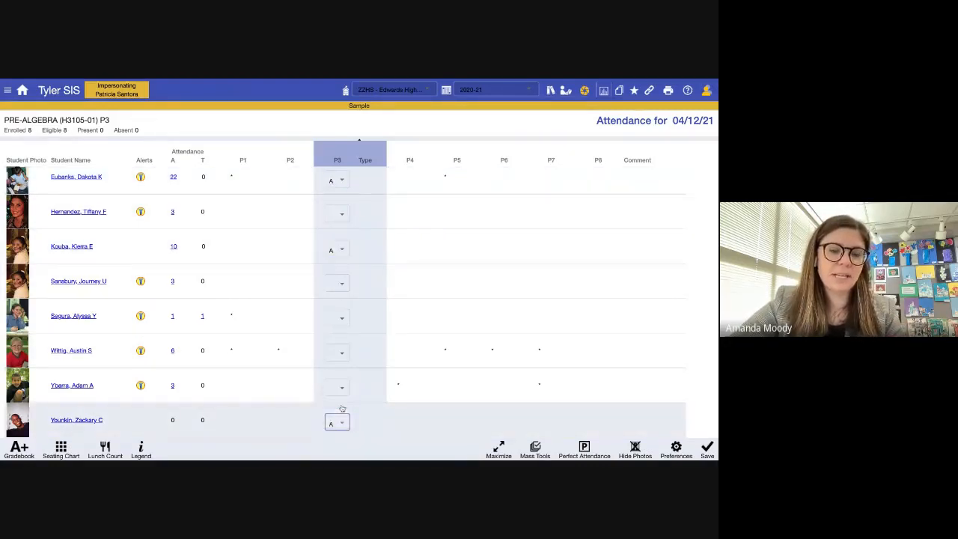
scroll(337, 420, "up", 1)
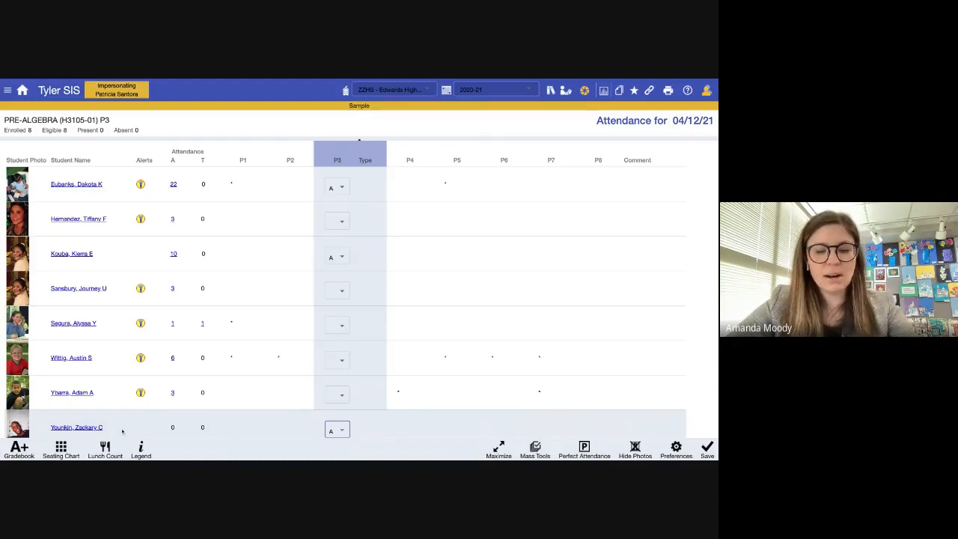
left_click(536, 448)
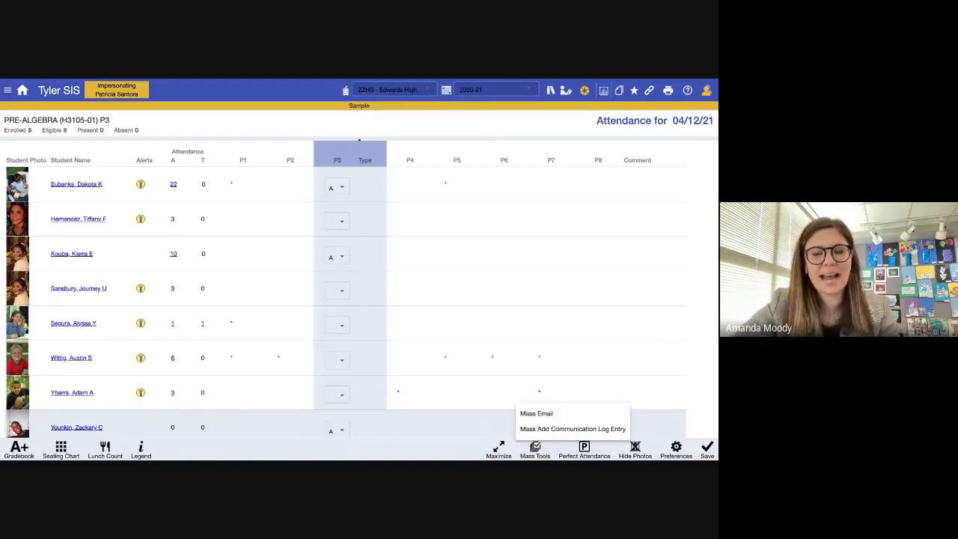
left_click(545, 414)
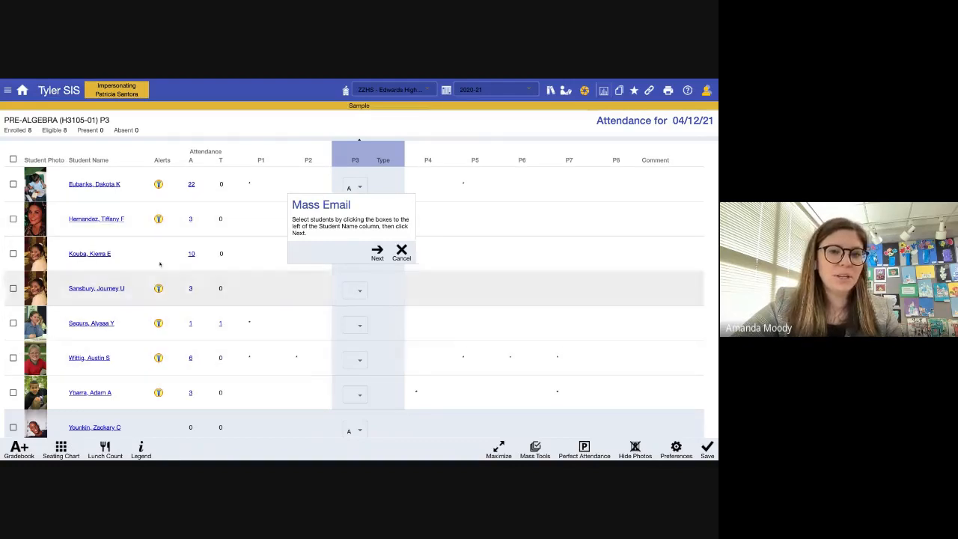
left_click(402, 253)
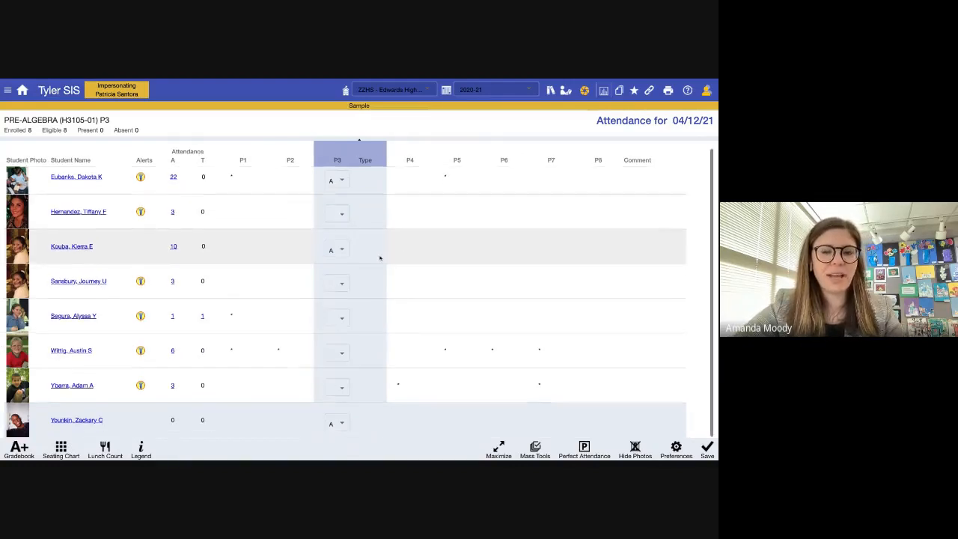
scroll(380, 259, "up", 1)
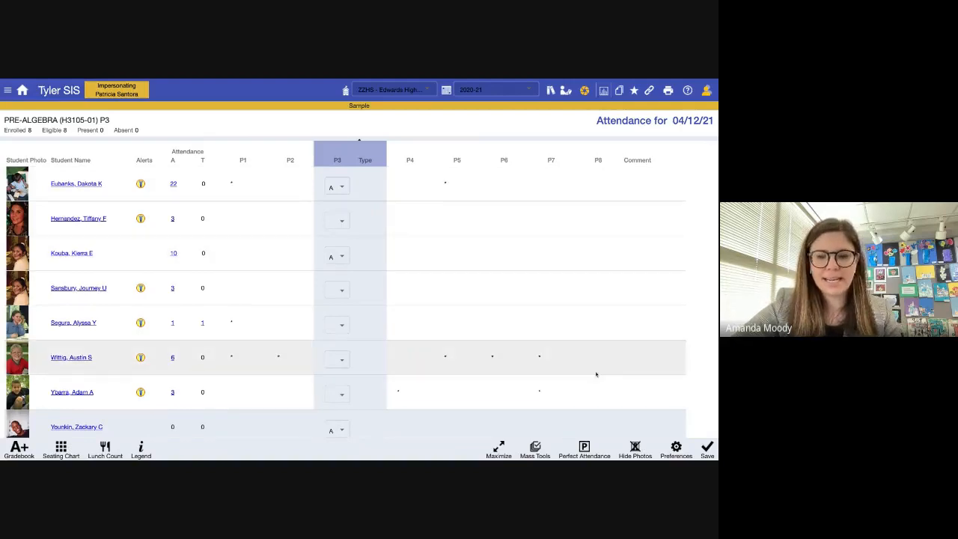
left_click(540, 449)
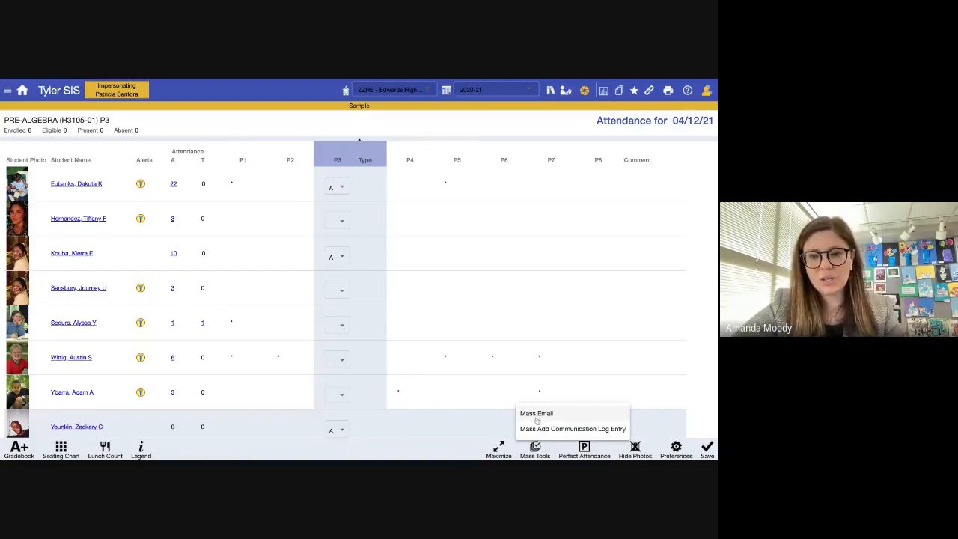
left_click(390, 447)
scroll(426, 346, "down", 1)
scroll(426, 347, "up", 1)
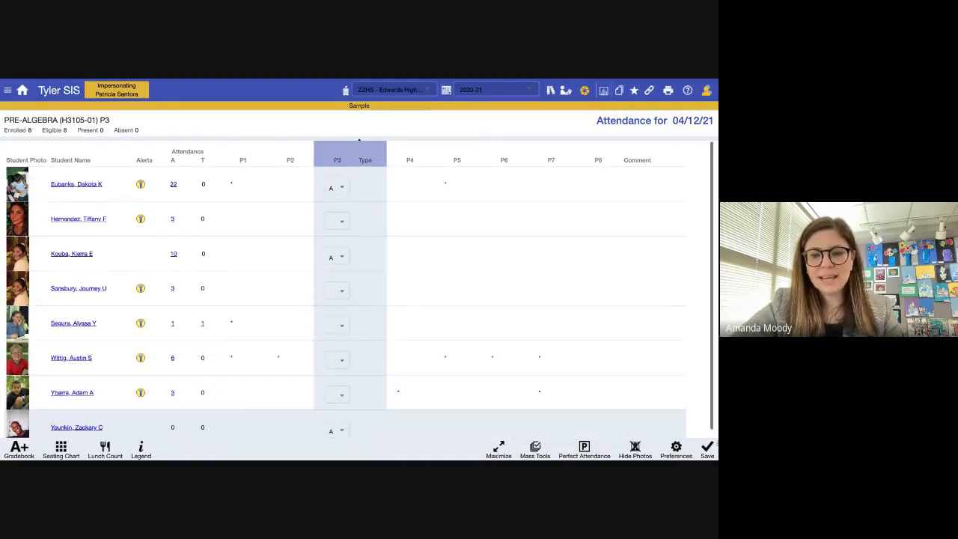
left_click(707, 450)
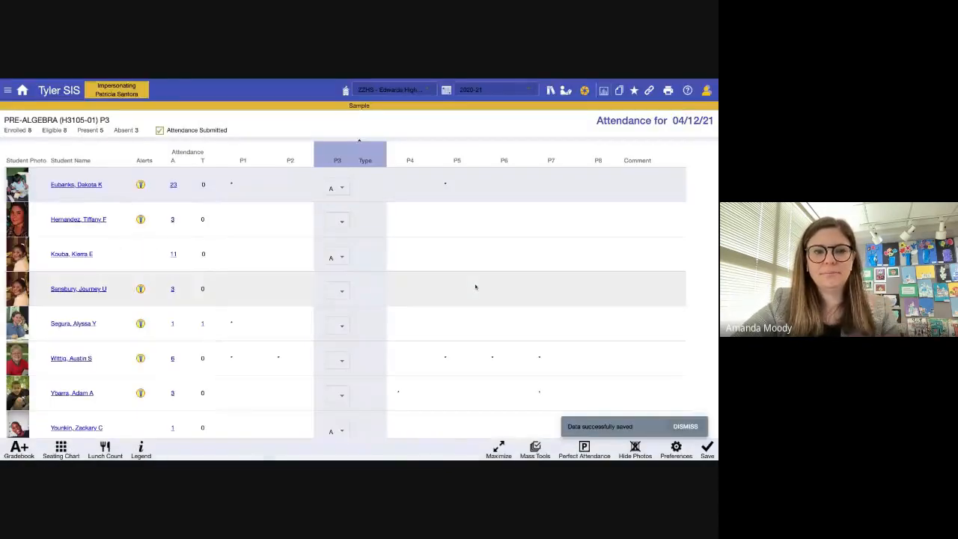
- Show the submitted P3 attendance (5 present, 3 absent) on the Room 230 seating chart
scroll(444, 325, "down", 1)
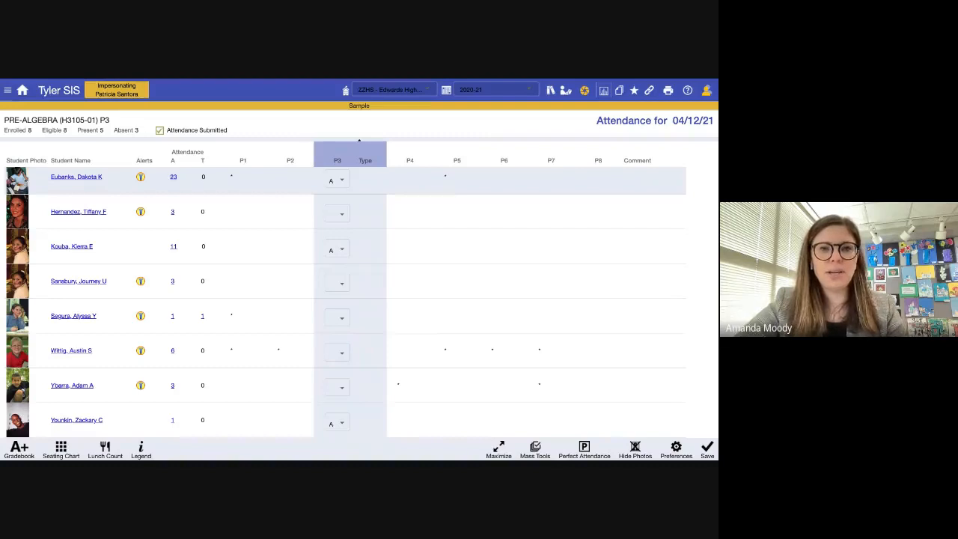
left_click(60, 450)
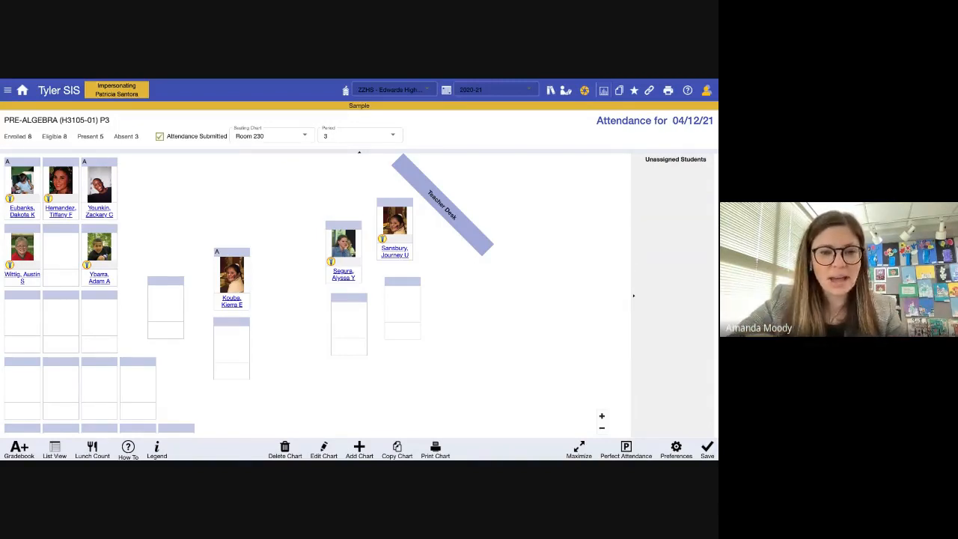
- On the P3 seating chart, mark the second student absent
left_click(48, 450)
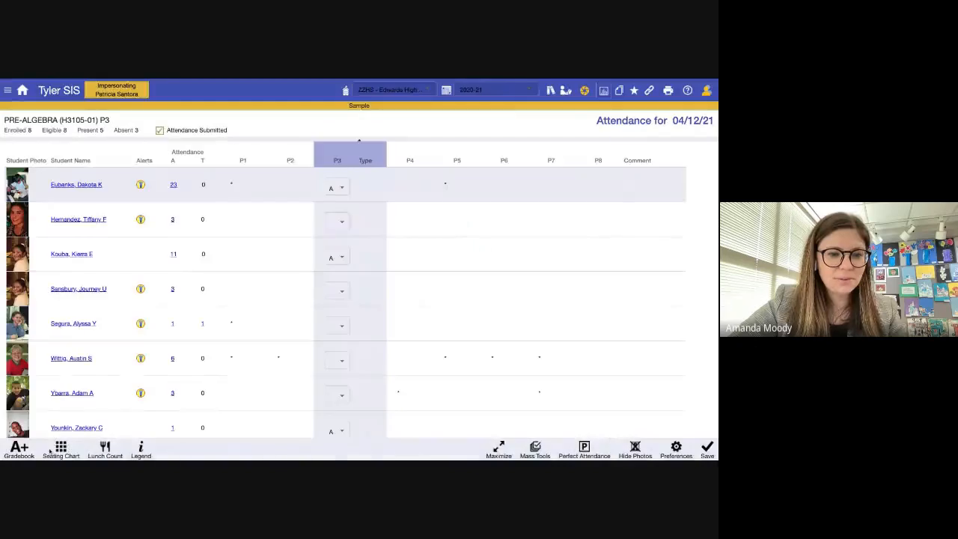
left_click(60, 451)
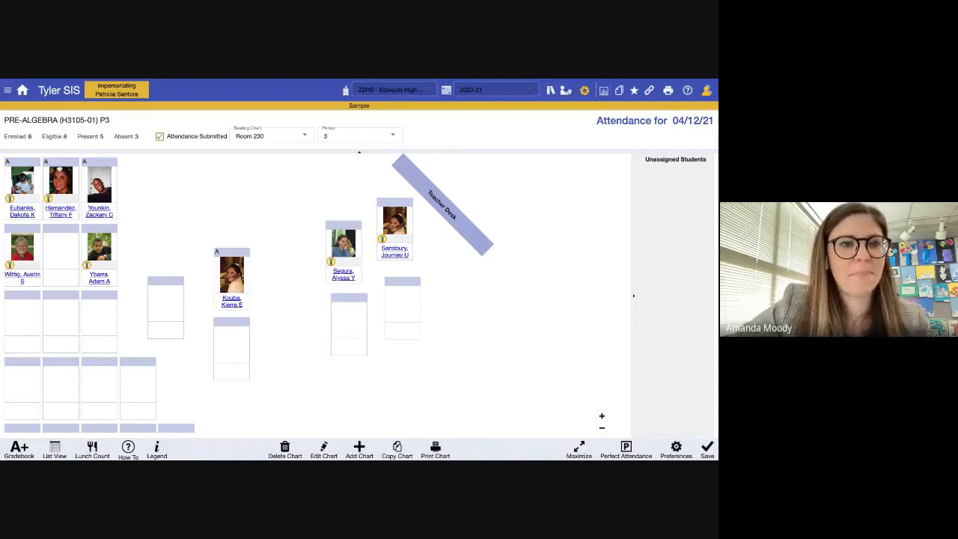
left_click(58, 165)
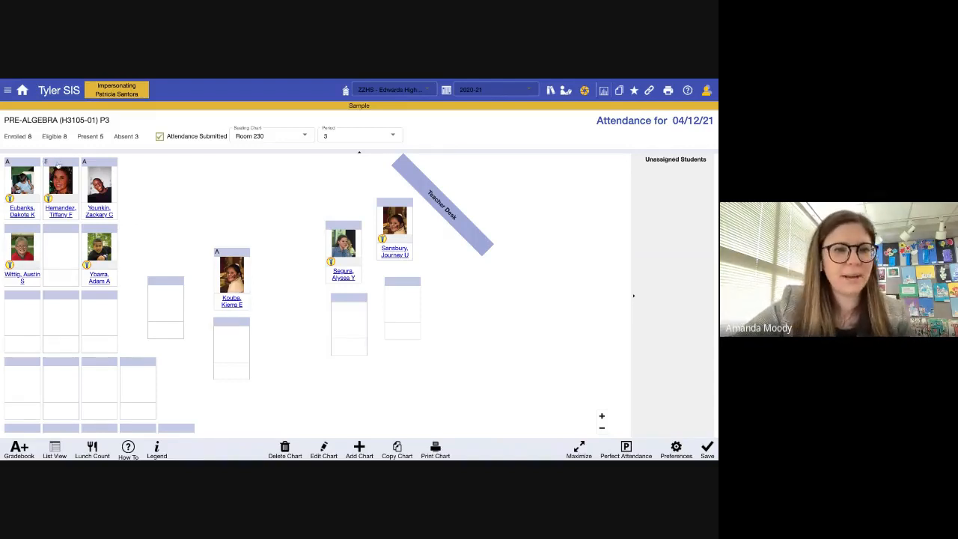
left_click(57, 165)
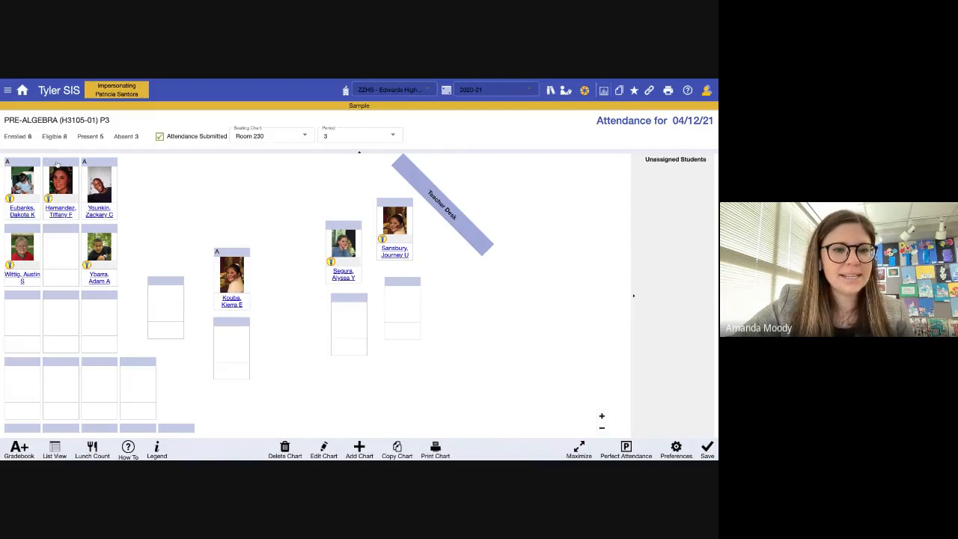
left_click(86, 165)
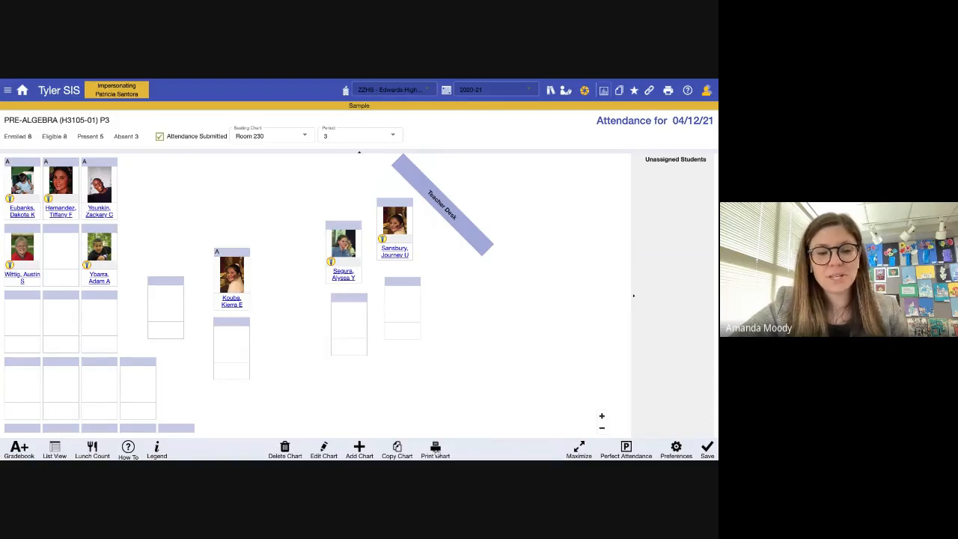
- Save P3 attendance as 4 present, 4 absent and return to the Home page
scroll(438, 378, "down", 1)
scroll(438, 378, "up", 1)
left_click(709, 449)
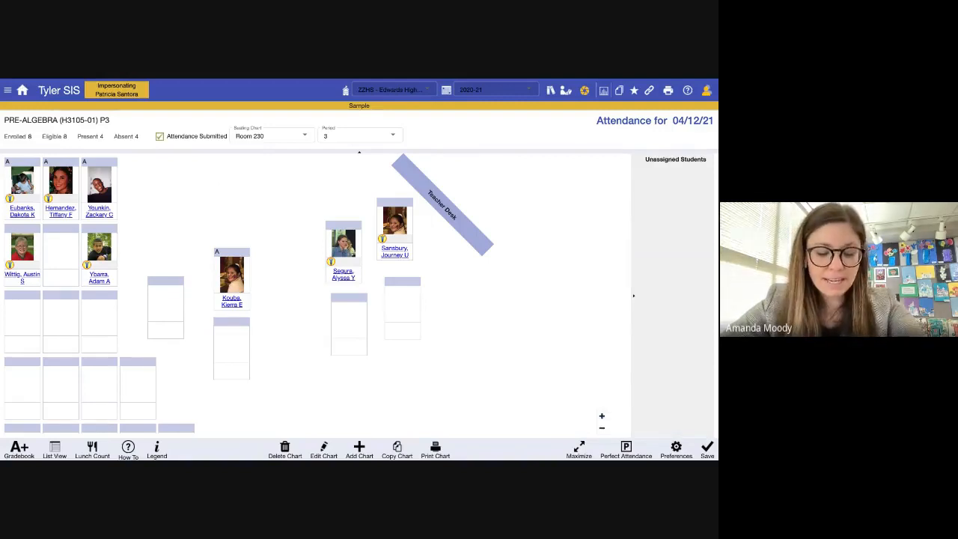
left_click(22, 90)
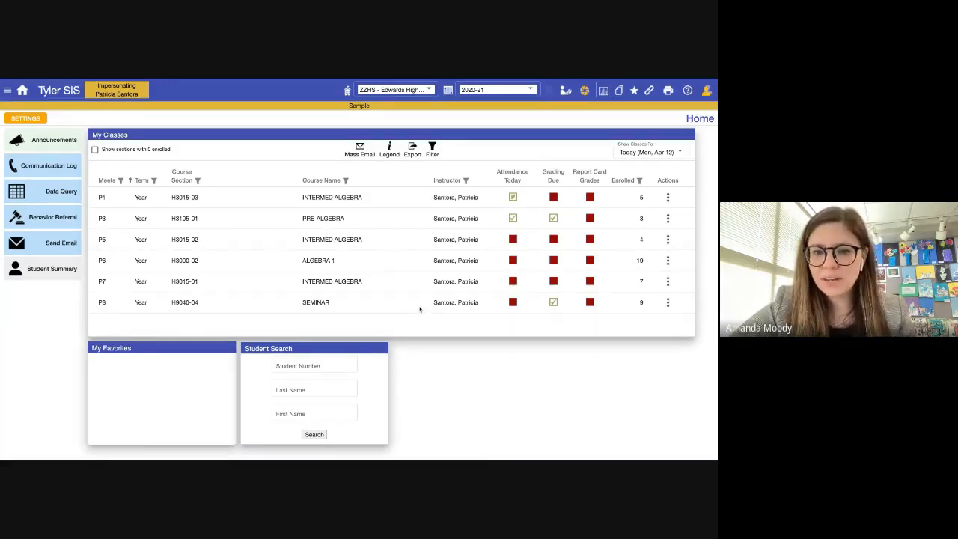
- Open P7 Intermed Algebra attendance in seating-chart view, with all seven students unassigned
left_click(513, 281)
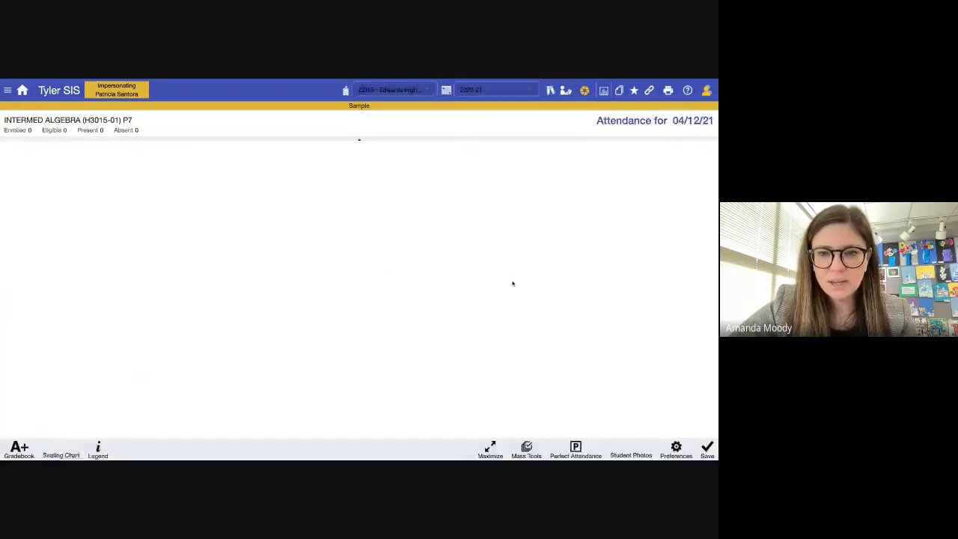
left_click(62, 449)
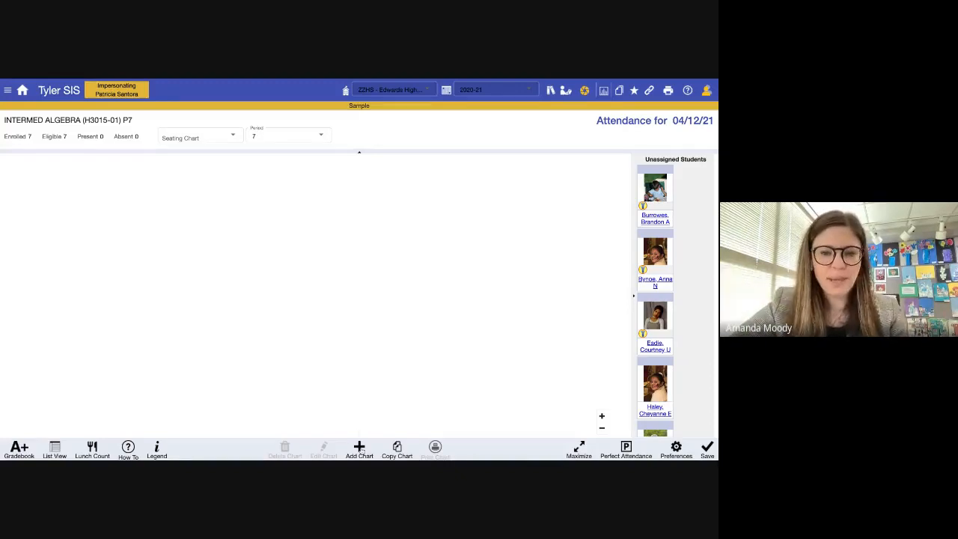
left_click(359, 447)
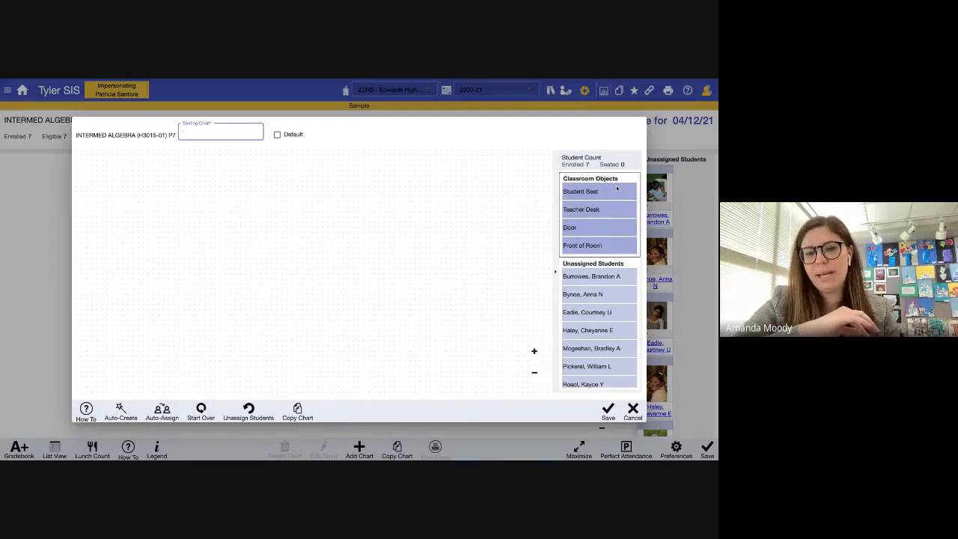
- Add a teacher desk to the new P7 chart and rotate it horizontal
mouse_move(606, 213)
left_mouse_down()
mouse_move(524, 209)
mouse_move(603, 214)
left_mouse_up()
left_click(604, 213)
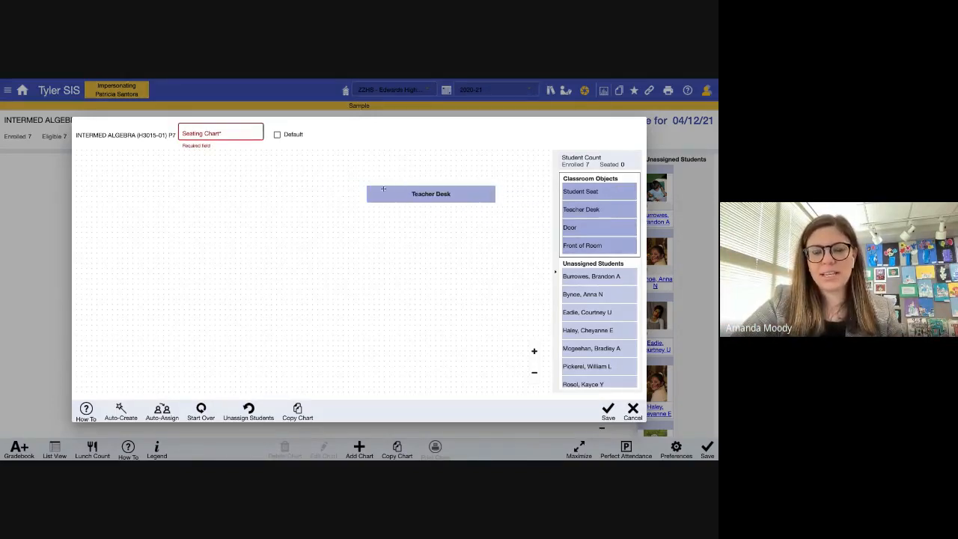
left_click_drag(398, 191, 312, 189)
double_click(334, 192)
double_click(345, 190)
double_click(345, 190)
double_click(344, 191)
double_click(344, 190)
double_click(344, 190)
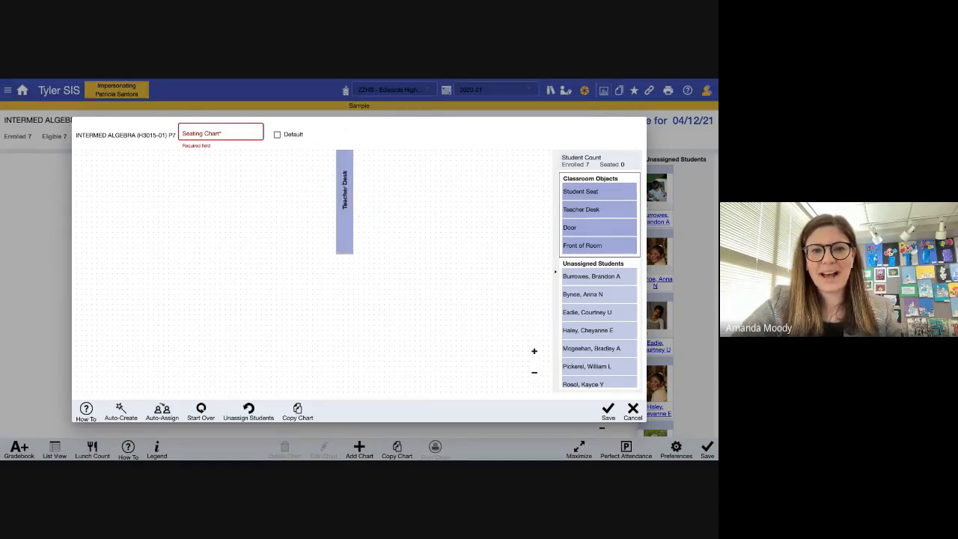
double_click(345, 190)
double_click(344, 190)
- Set the teacher desk across the top of the room, add one student seat, and open Auto-Create
left_click_drag(345, 189, 441, 166)
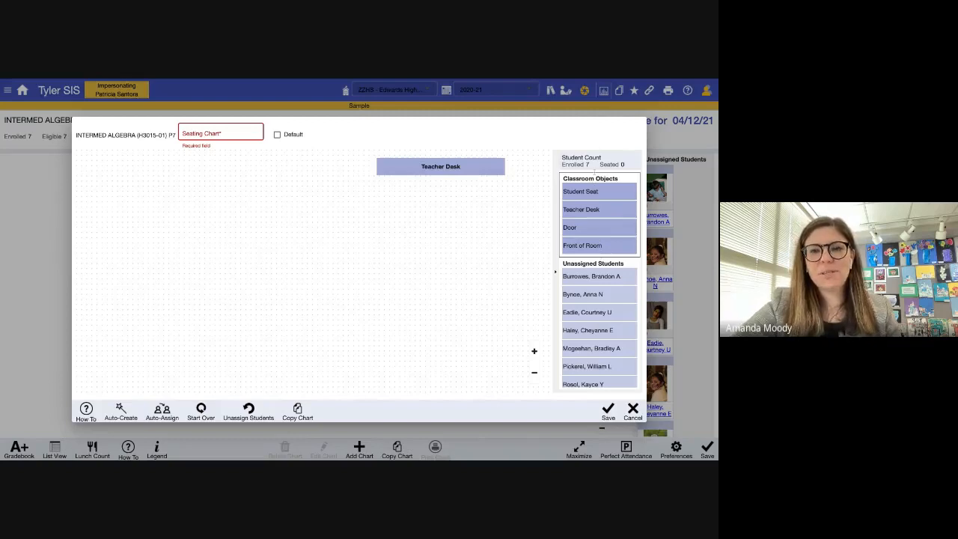
left_click(600, 191)
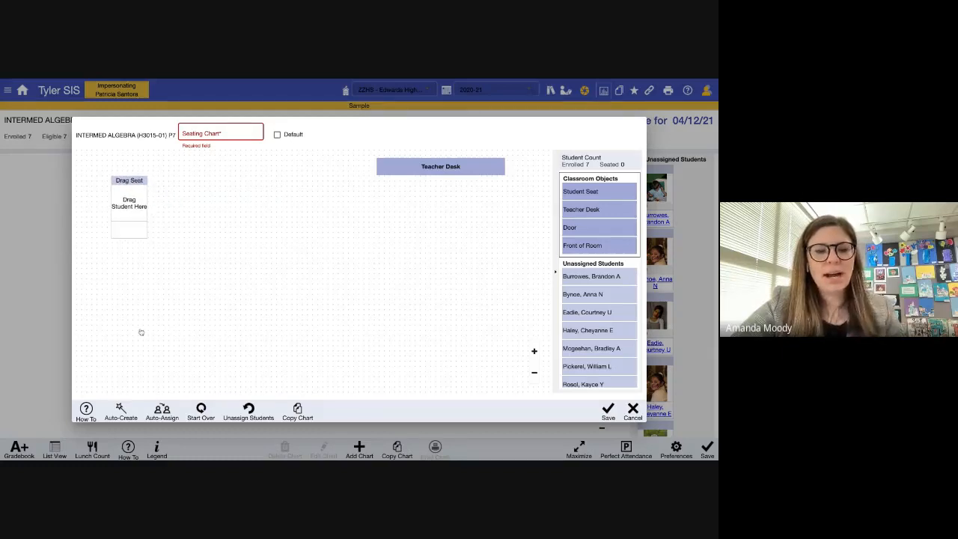
left_click(124, 412)
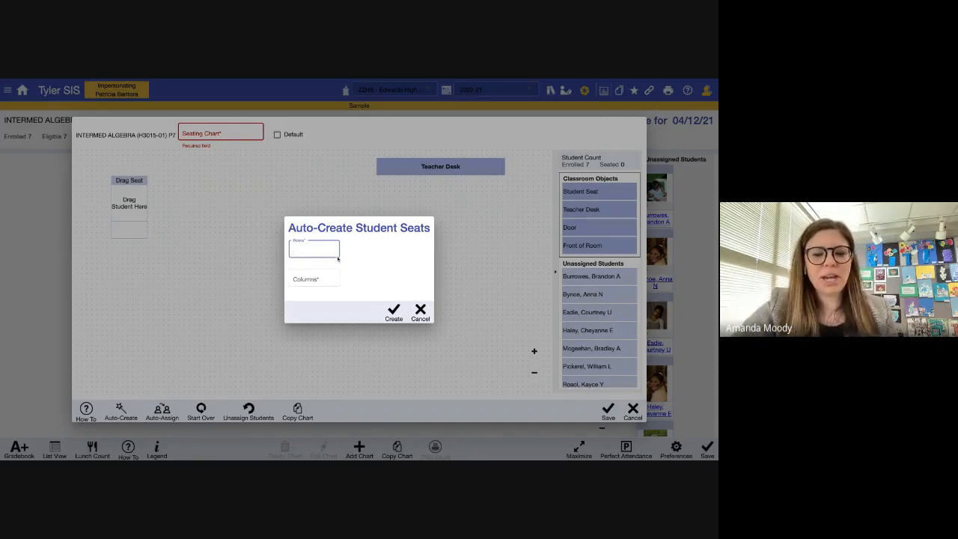
- Auto-create a 5 x 5 grid of student seats, replacing the existing chart layout
type("5")
left_click(324, 286)
type("5")
left_click(393, 313)
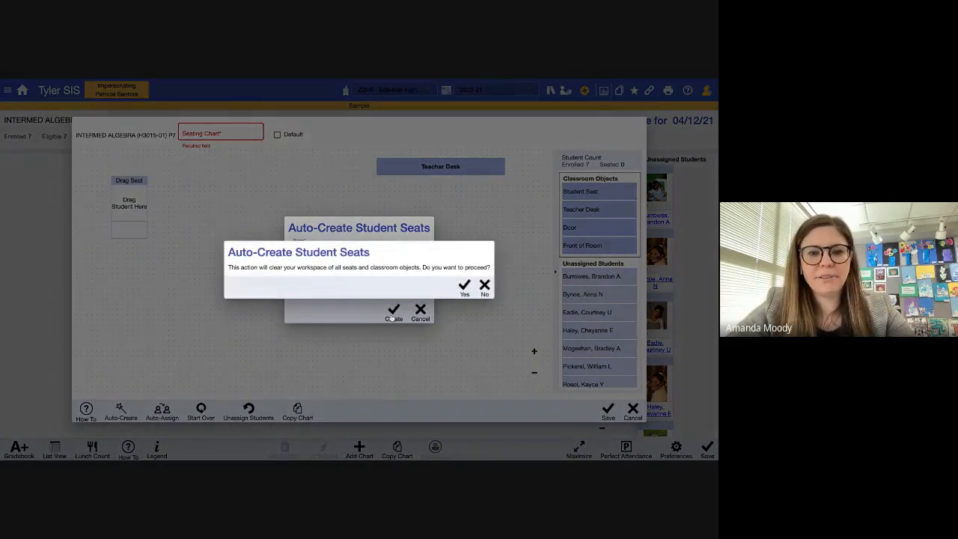
left_click(465, 288)
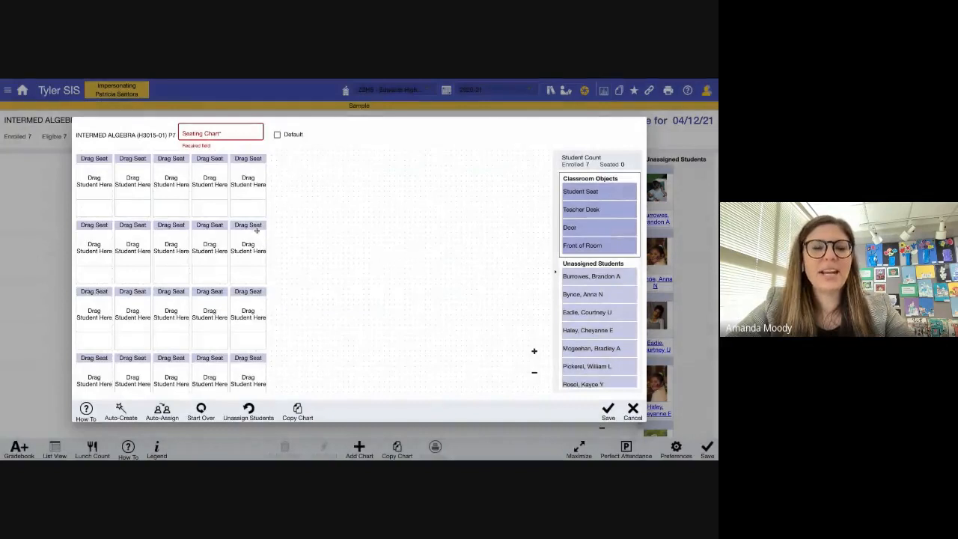
- Pull several seats out of the grid into open floor space
left_click_drag(250, 163, 448, 191)
left_click_drag(239, 229, 474, 264)
left_click_drag(220, 239, 418, 255)
left_click_drag(173, 226, 356, 256)
left_click_drag(247, 291, 307, 182)
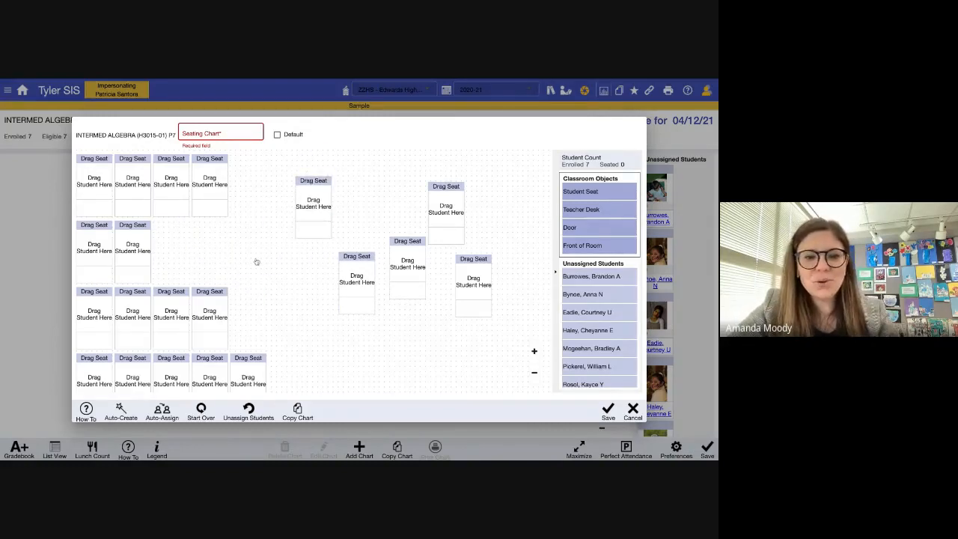
- Seat all seven P7 students in desks across the top, second and third rows
left_click(170, 411)
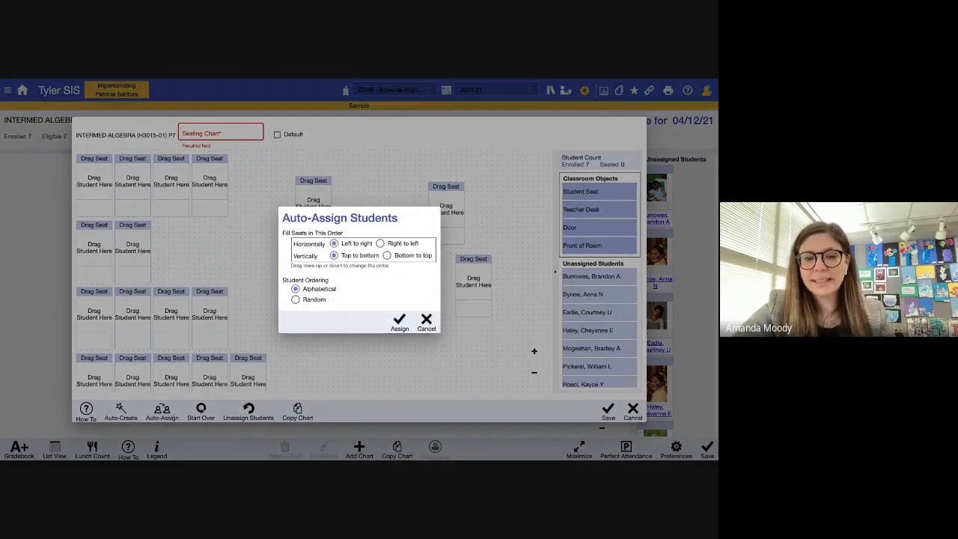
left_click(399, 321)
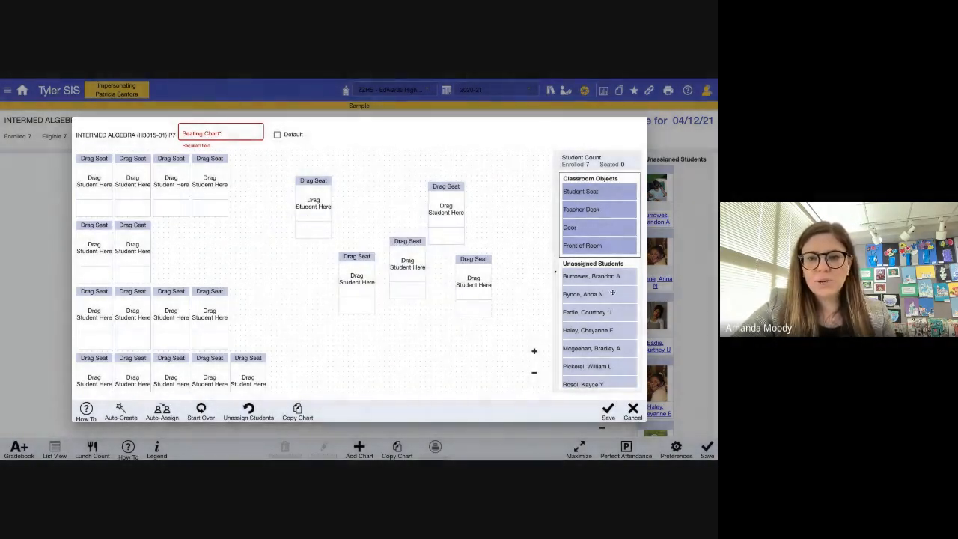
left_click_drag(613, 294, 479, 287)
left_click_drag(594, 331, 361, 282)
left_click_drag(587, 313, 209, 187)
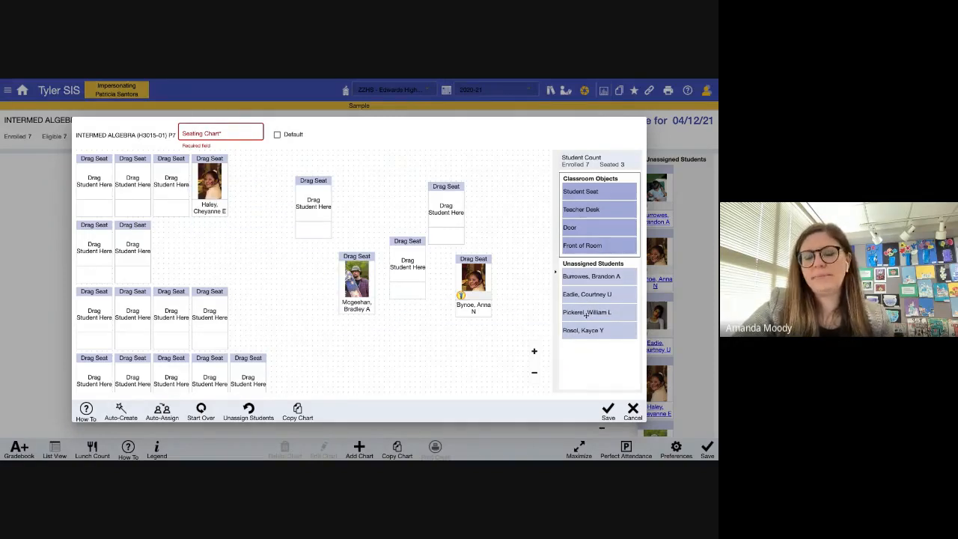
left_click_drag(602, 274, 209, 311)
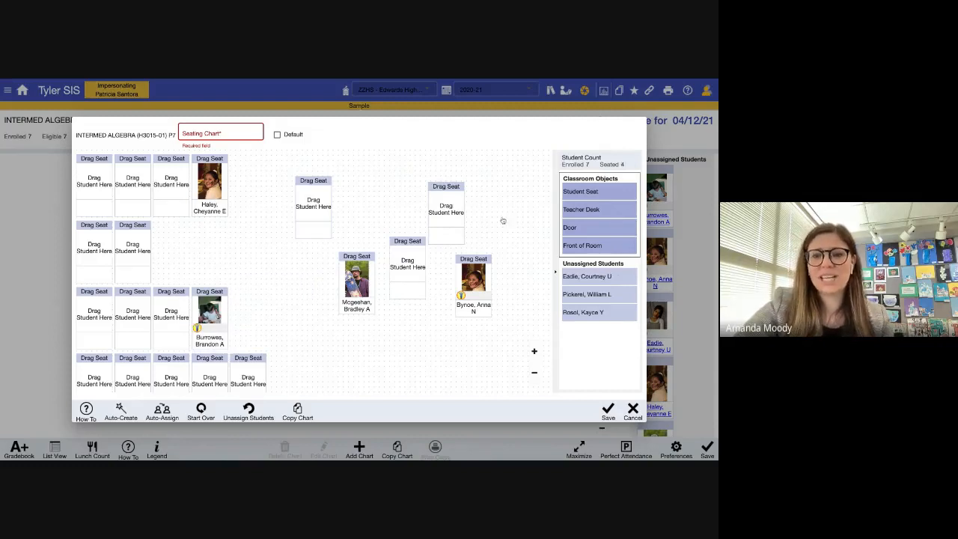
left_click_drag(576, 279, 173, 195)
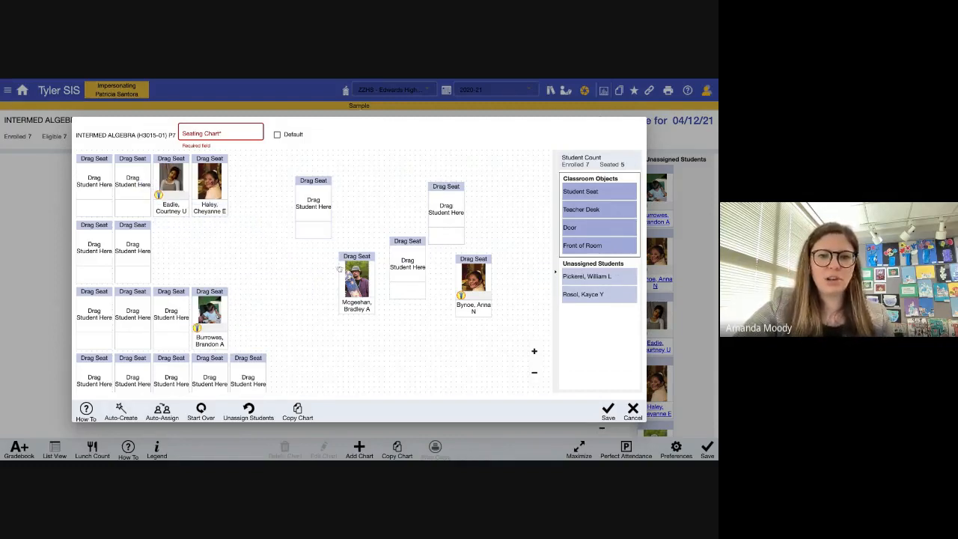
left_click_drag(622, 280, 171, 311)
left_click_drag(599, 277, 134, 249)
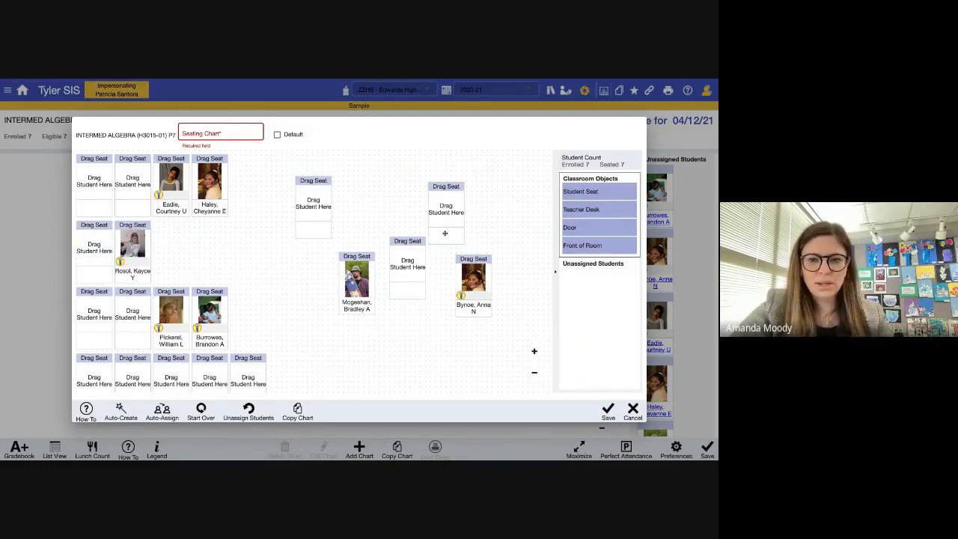
- Name the seating chart '7th Room 230' and save it
left_click(240, 134)
type("7th Room 230")
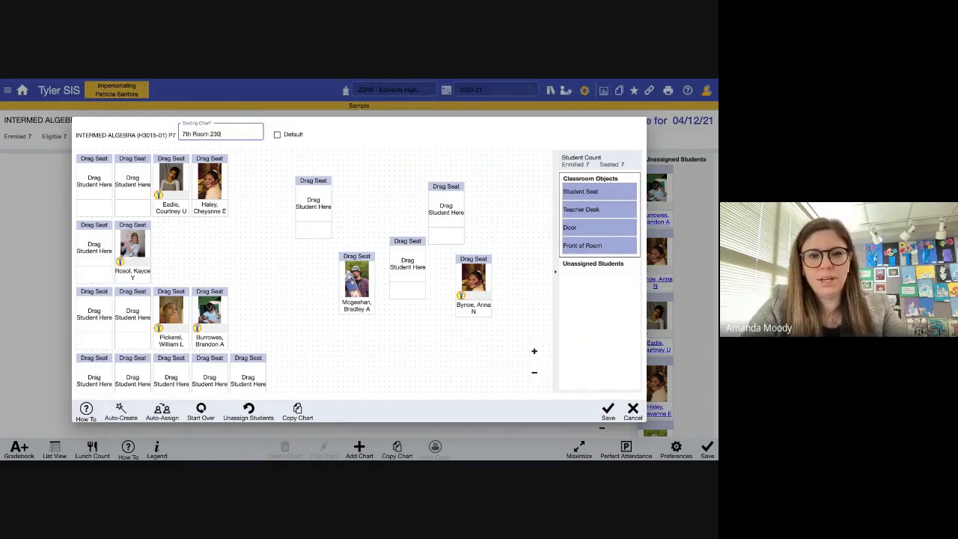
left_click(608, 410)
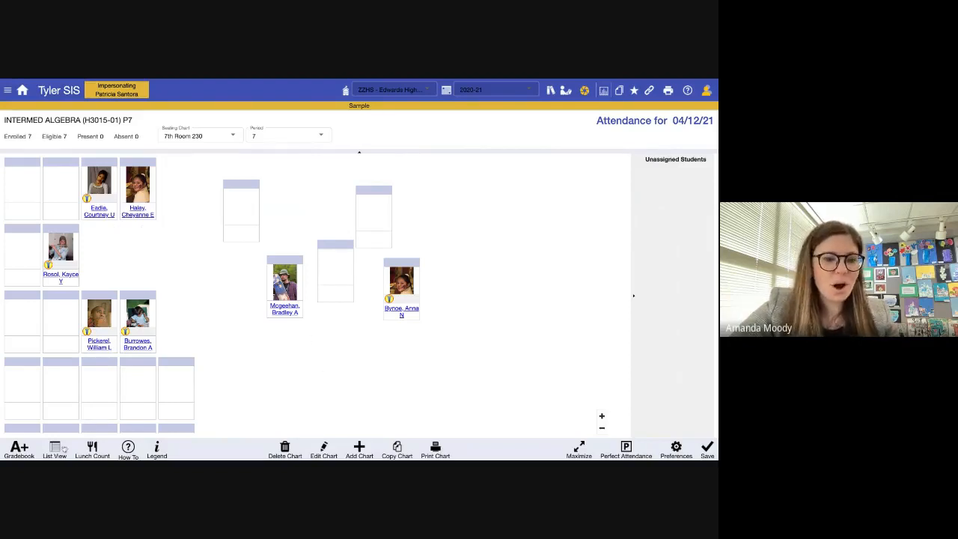
- Switch P7 attendance to the photo list view and open the class dropdown
left_click(55, 452)
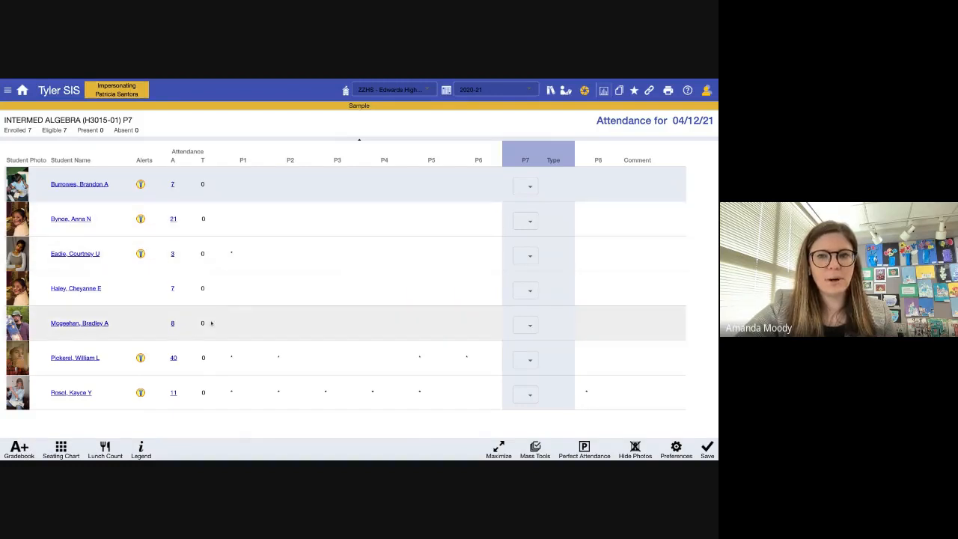
left_click(604, 91)
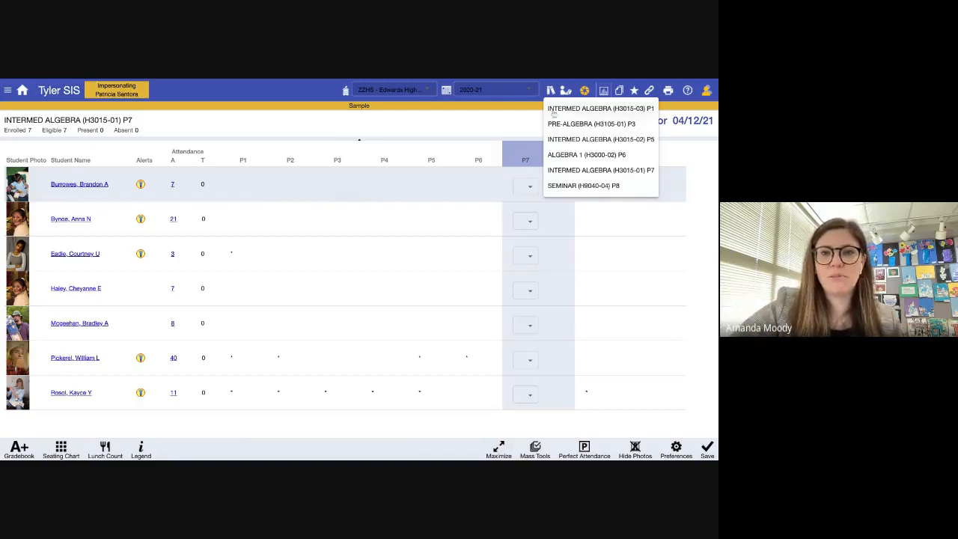
- Switch to INTERMED ALGEBRA P1, view its gradebook, then go back to My Classes
left_click(600, 109)
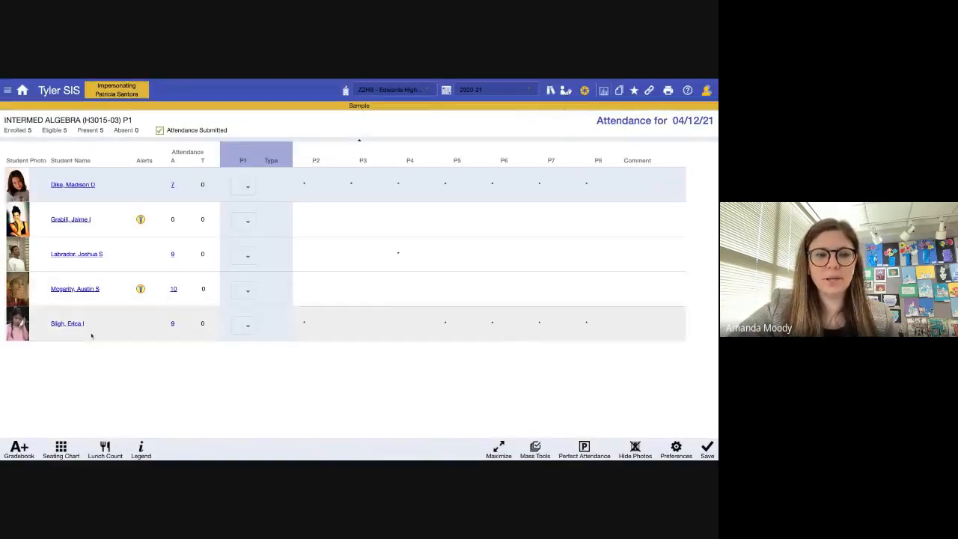
left_click(21, 449)
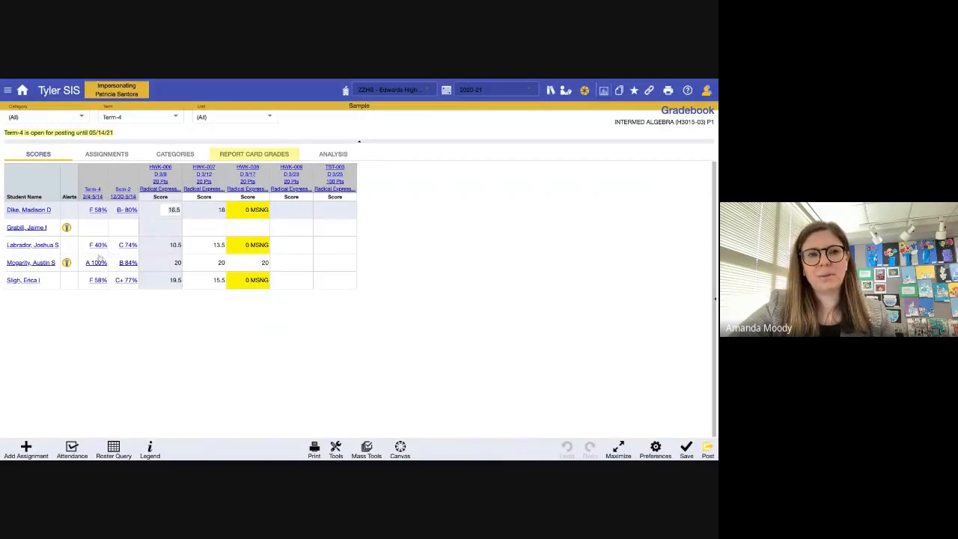
left_click(22, 90)
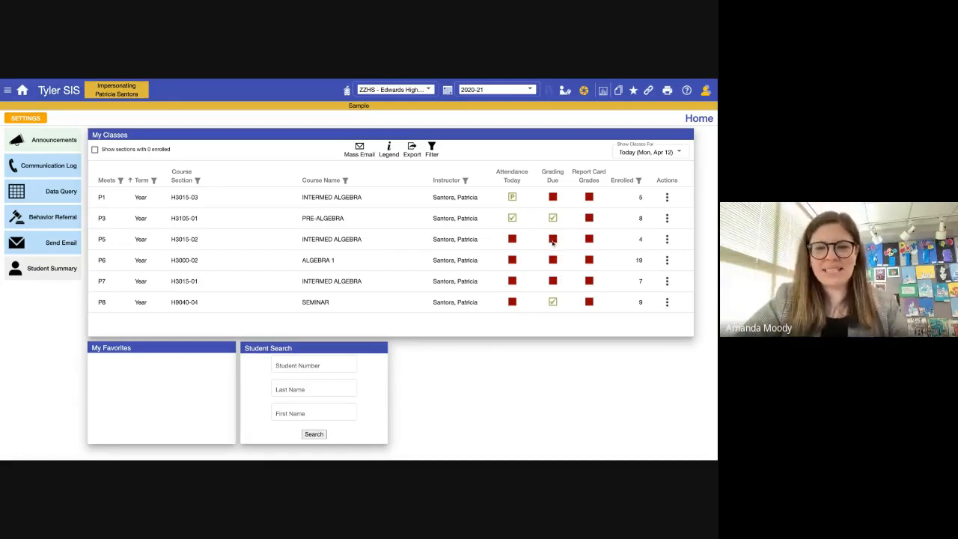
- Review the status-icon legend, then open the ALGEBRA 1 P6 gradebook from its actions menu
left_click(389, 154)
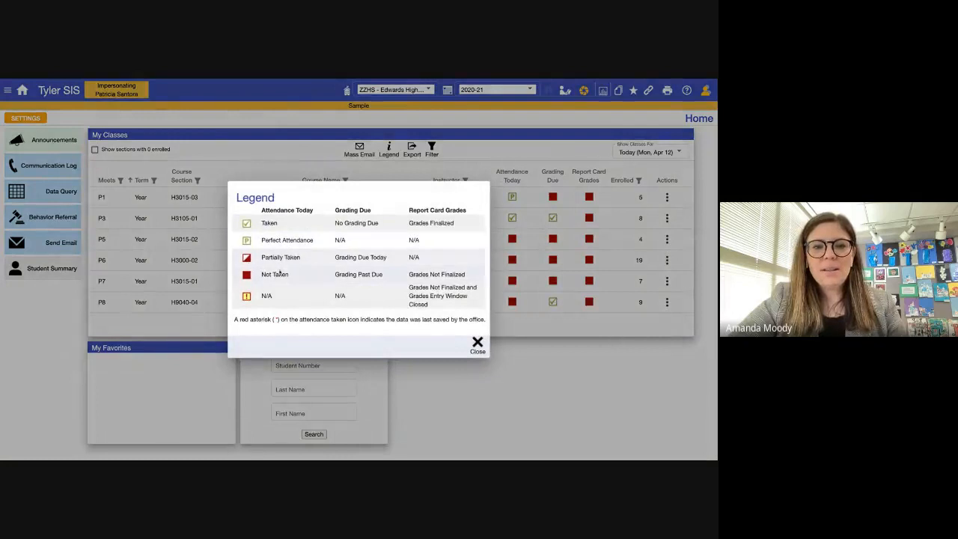
left_click(476, 346)
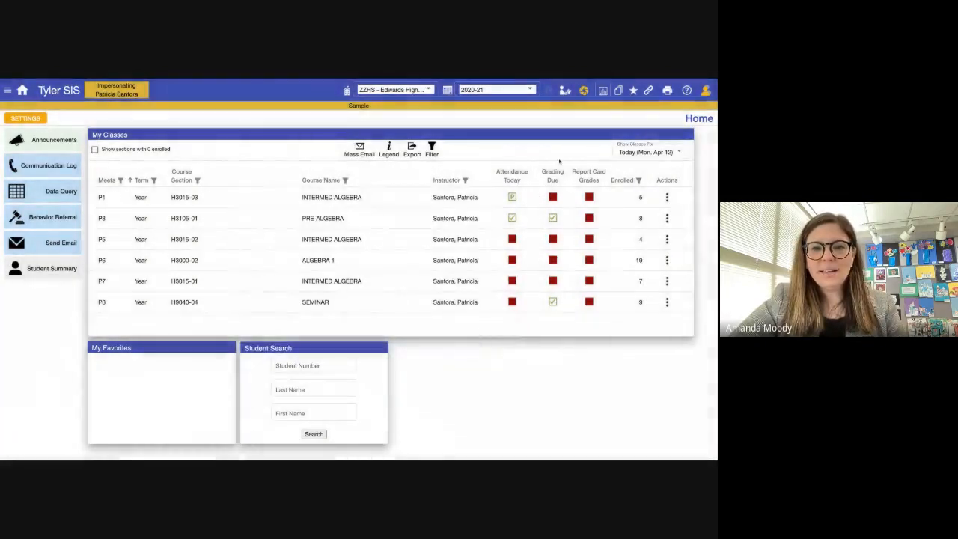
left_click(553, 261)
left_click(22, 89)
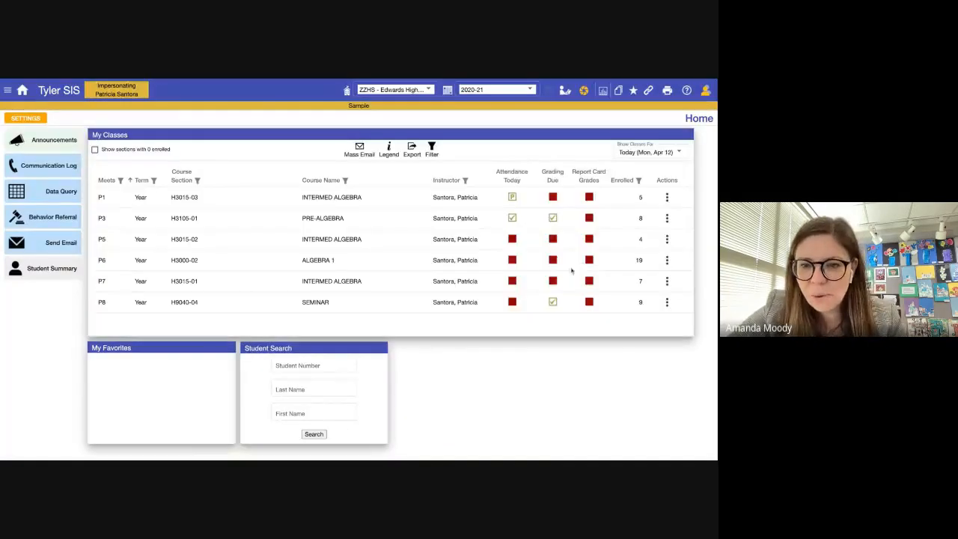
left_click(667, 261)
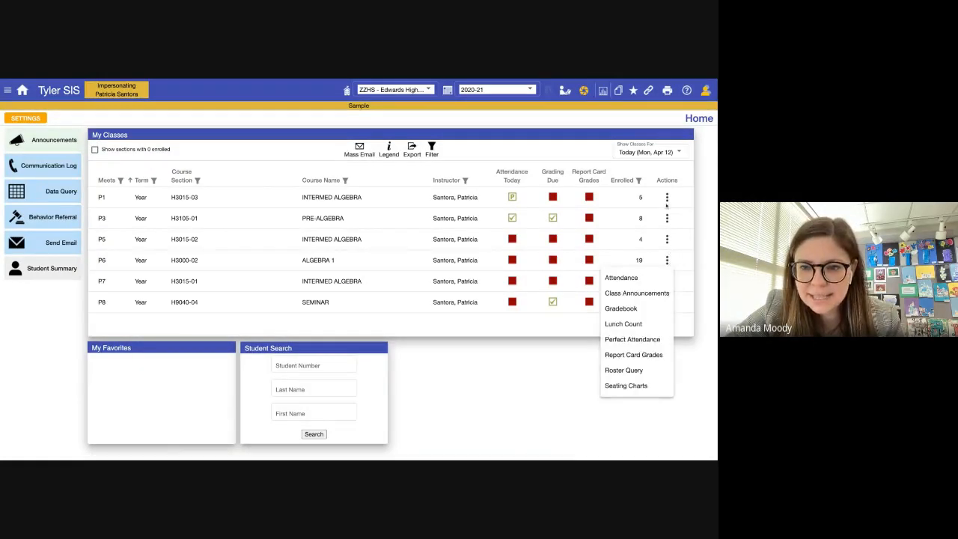
left_click(632, 310)
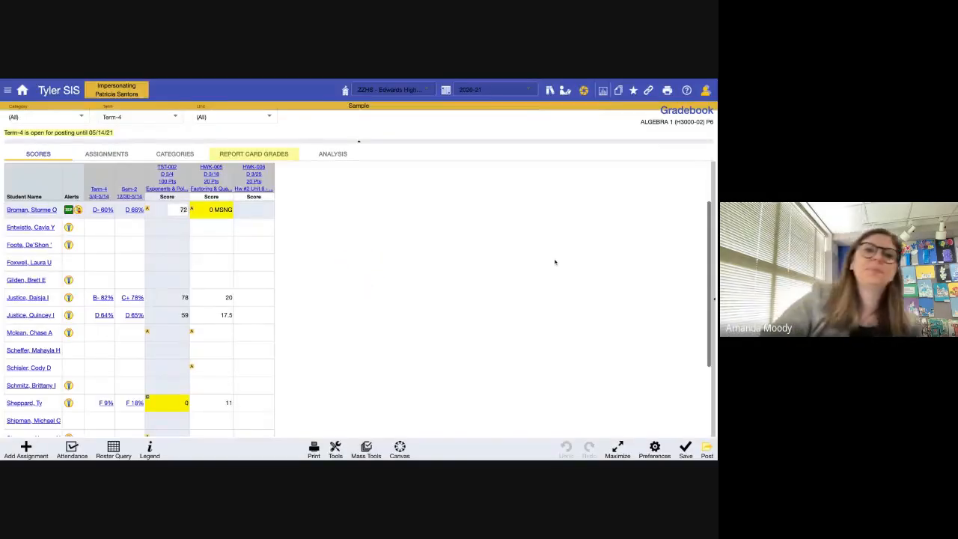
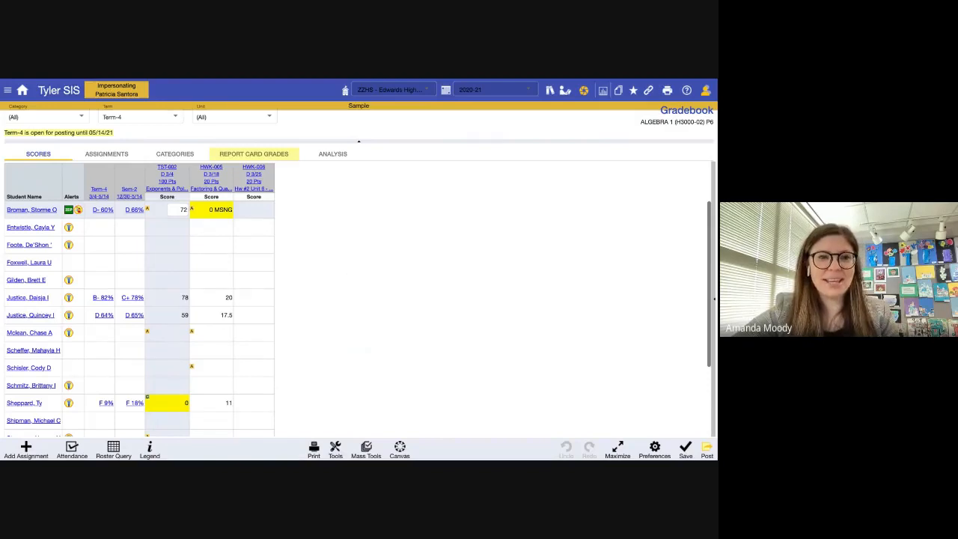
- Switch the Algebra 1 gradebook term filter from Term-4 to Semester-2, showing Term-3, Term-4 and Sem-2 columns
left_click(135, 118)
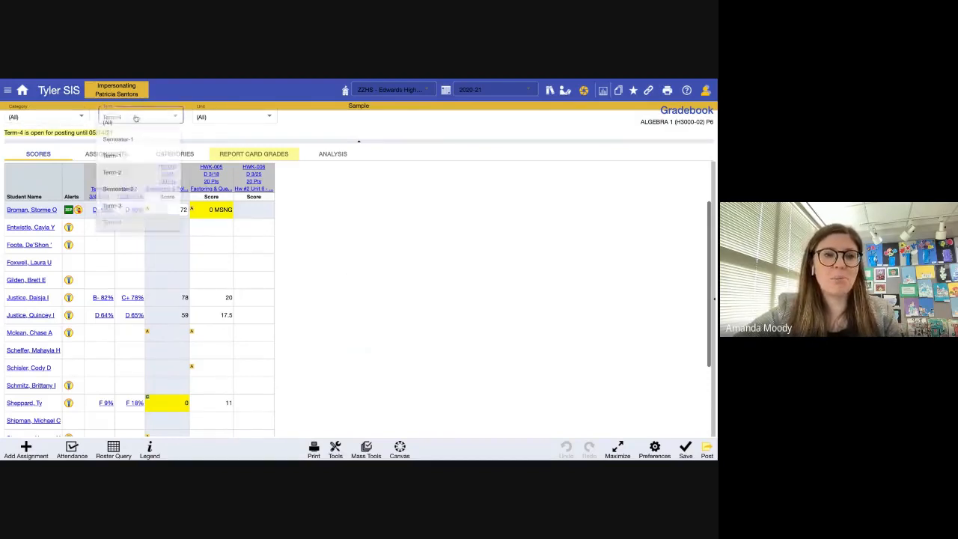
left_click(325, 197)
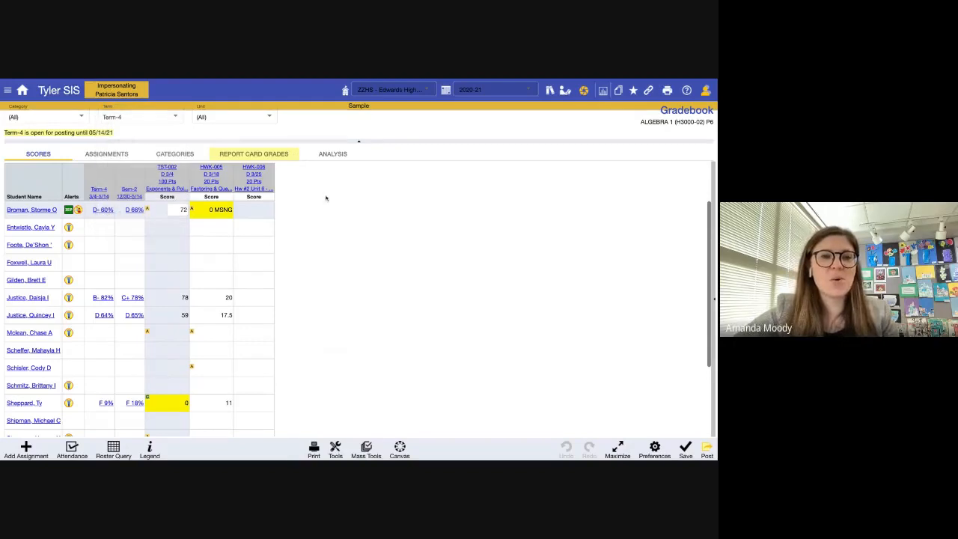
left_click(157, 123)
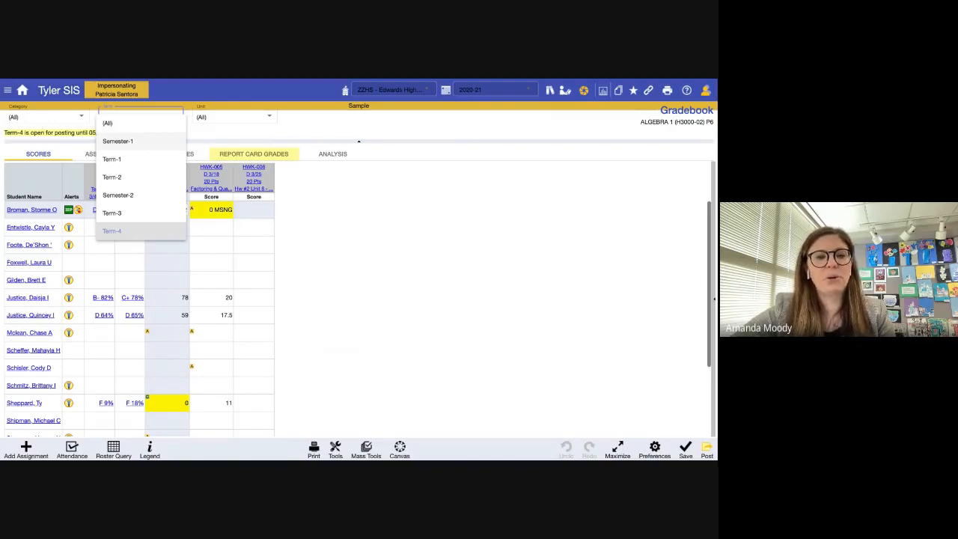
left_click(149, 199)
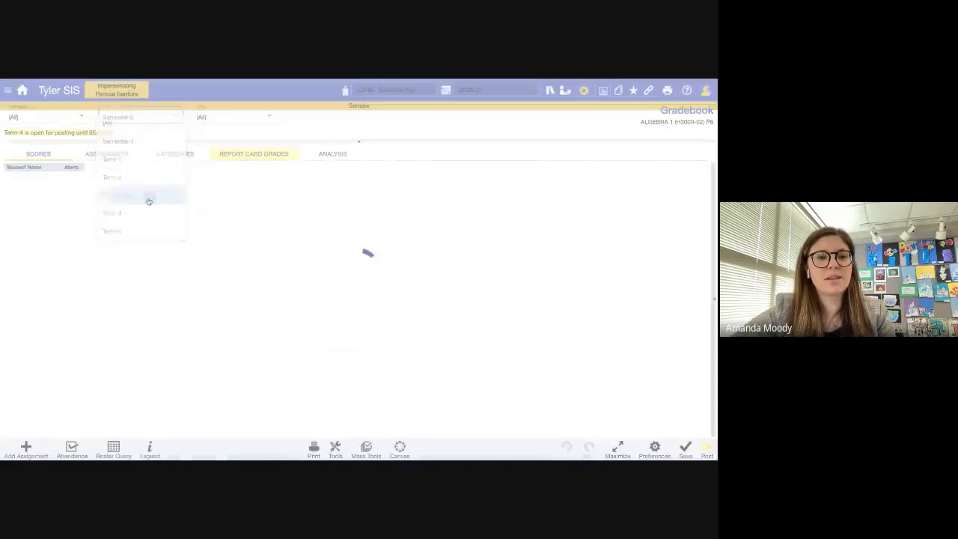
scroll(378, 255, "down", 1)
scroll(379, 255, "down", 3)
scroll(379, 256, "up", 4)
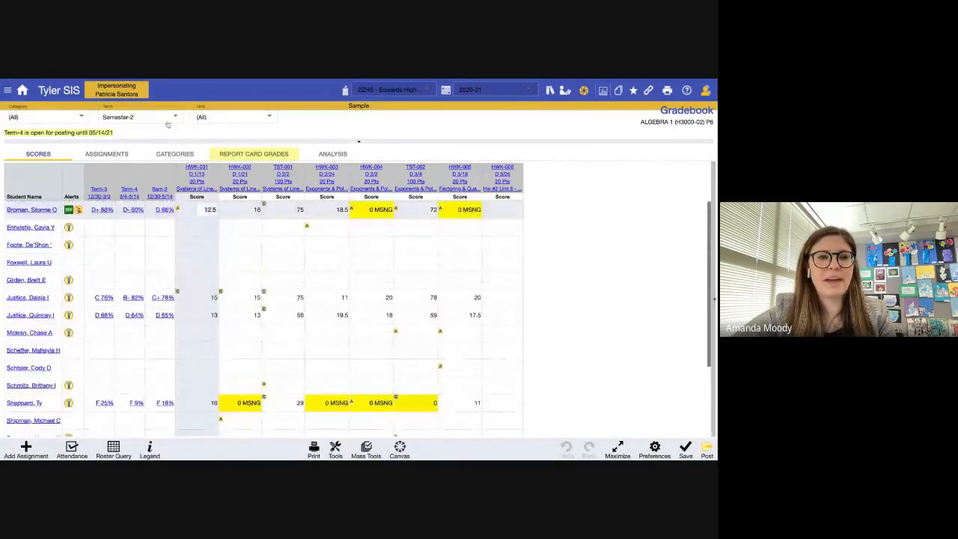
left_click(169, 119)
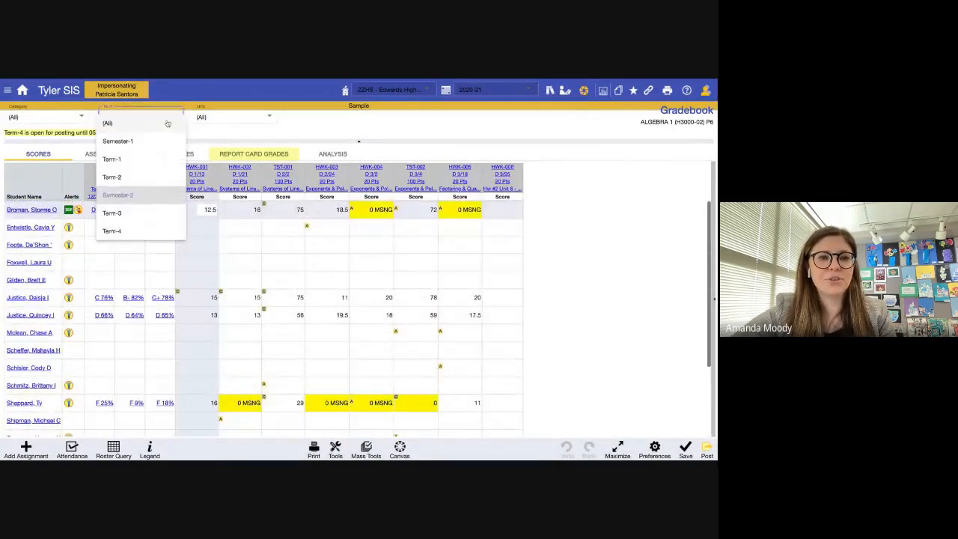
left_click(220, 140)
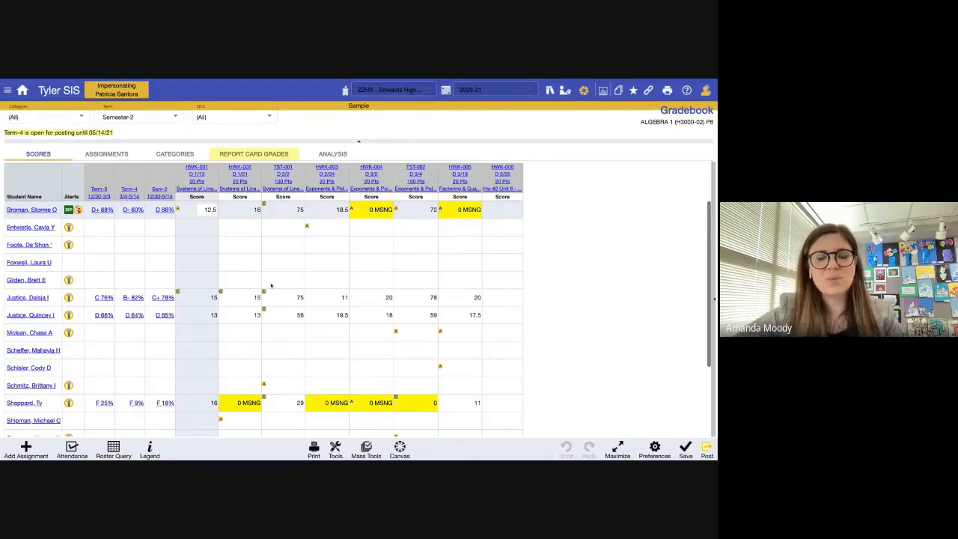
scroll(271, 285, "down", 3)
scroll(270, 286, "up", 3)
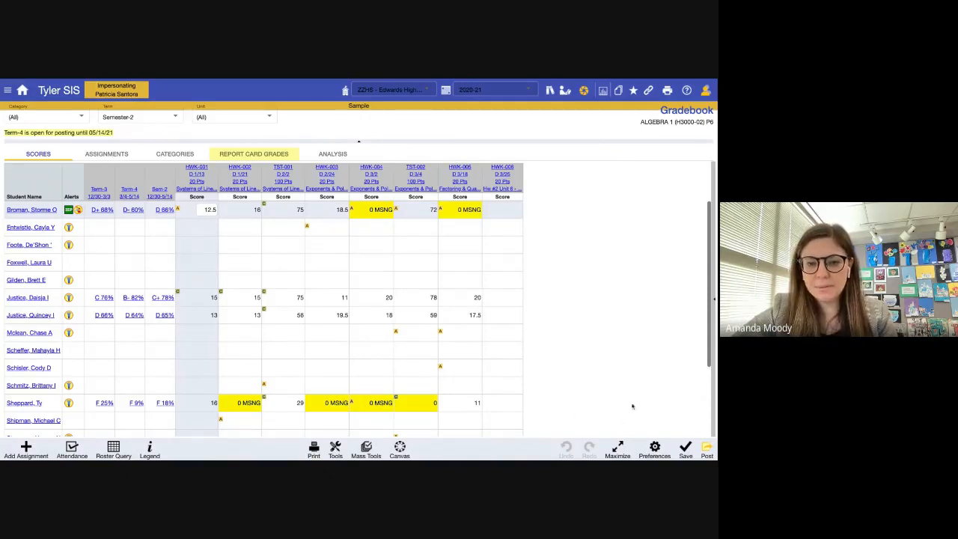
- Open Gradebook Preferences and review the assignment heading (15-character summary) and Assignment Sort settings
left_click(656, 449)
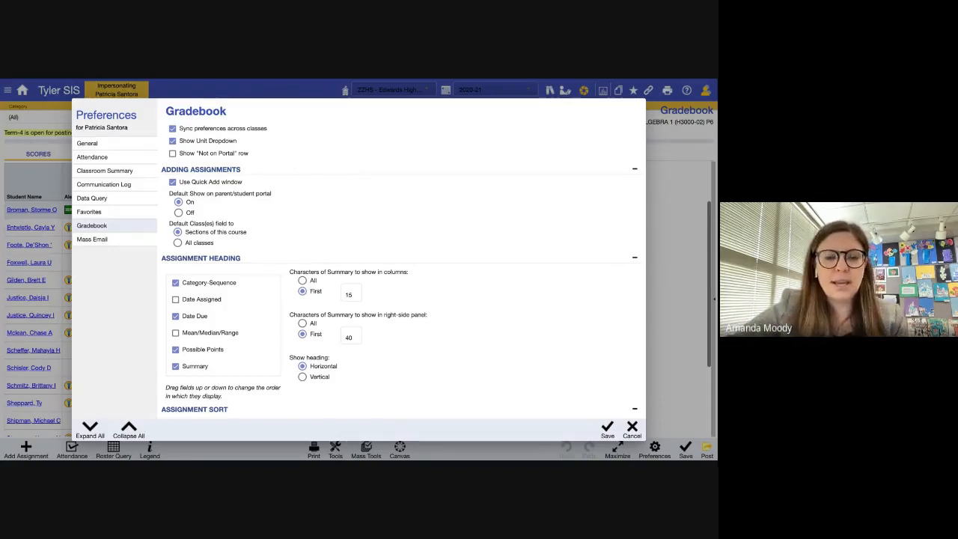
scroll(401, 258, "down", 3)
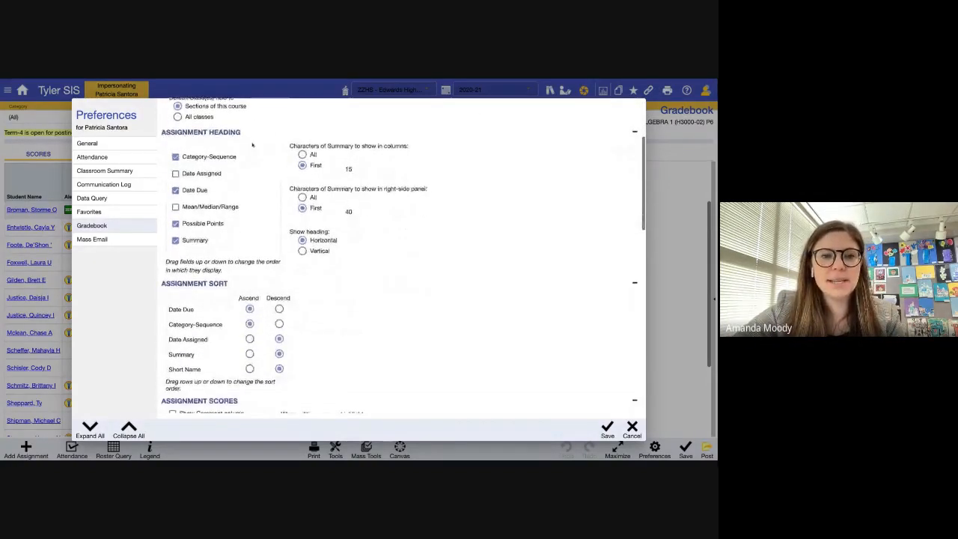
scroll(227, 217, "up", 1)
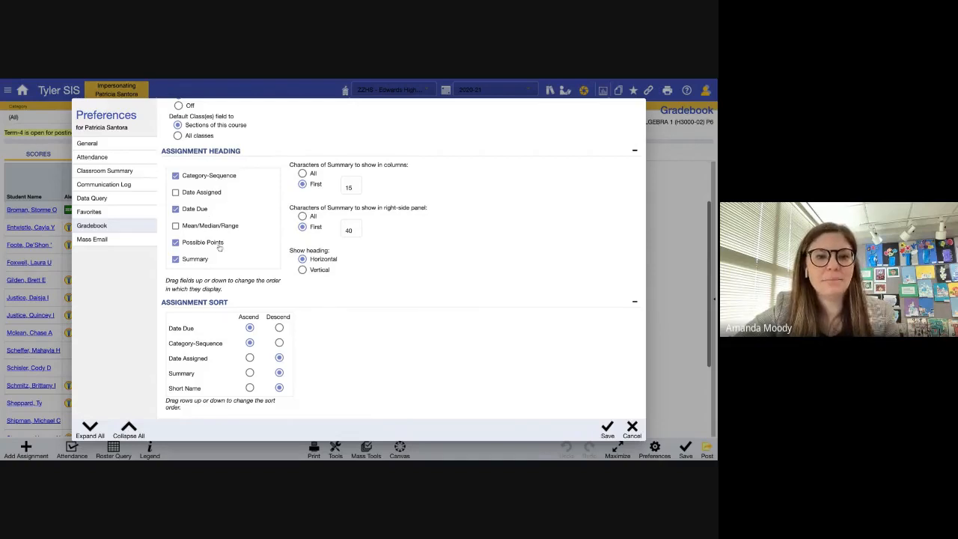
left_click(349, 188)
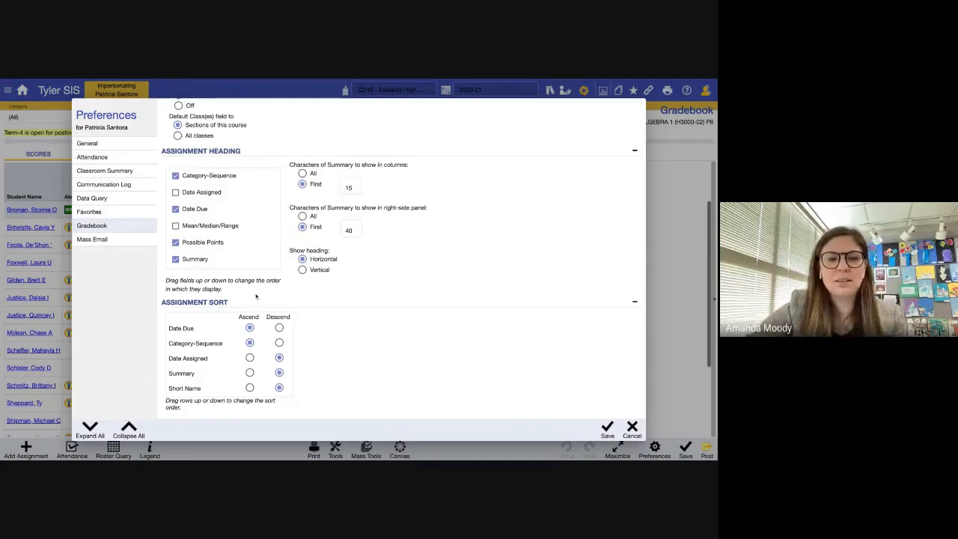
scroll(299, 252, "down", 1)
scroll(199, 220, "down", 3)
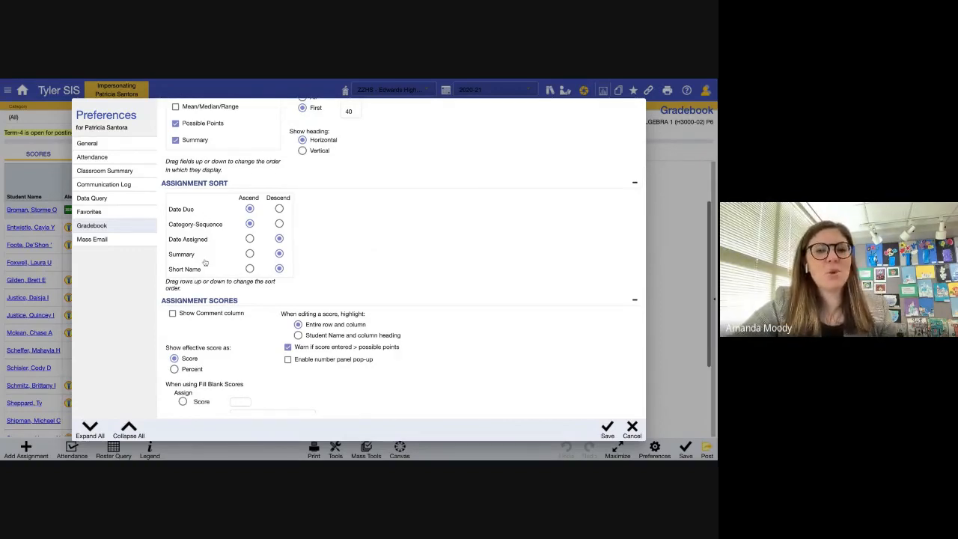
- Drag Category-Sequence above Date Due in Assignment Sort, then scroll through the remaining preferences
left_click_drag(205, 219, 223, 210)
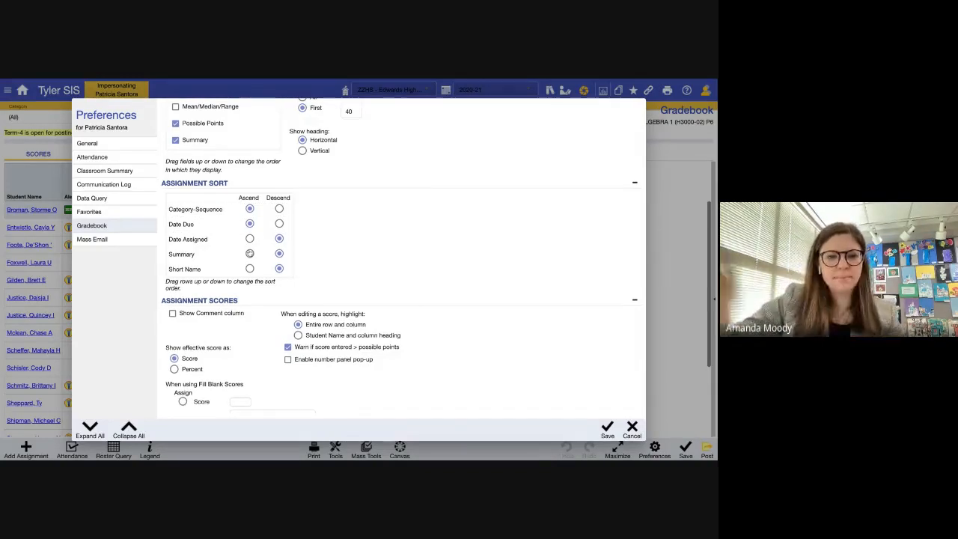
scroll(250, 254, "down", 3)
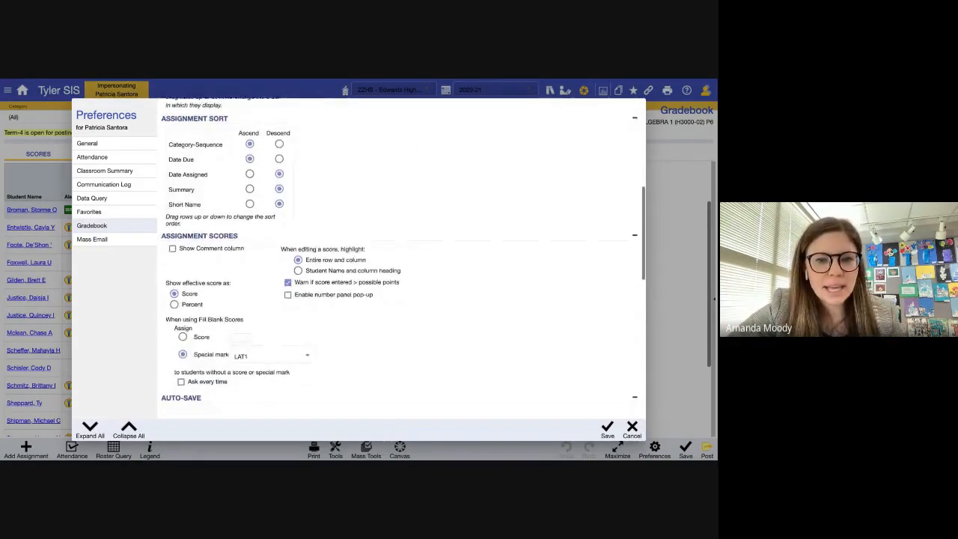
scroll(200, 188, "down", 2)
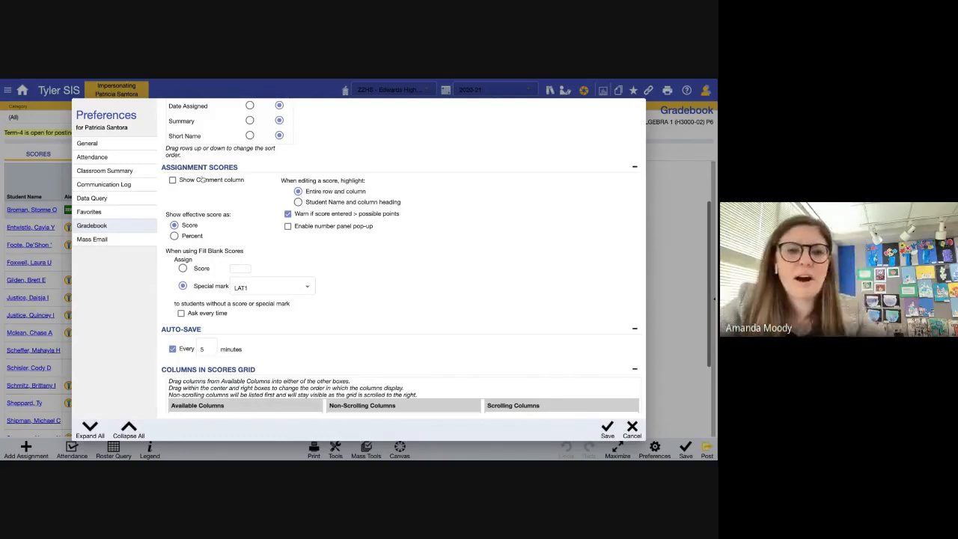
scroll(224, 217, "down", 2)
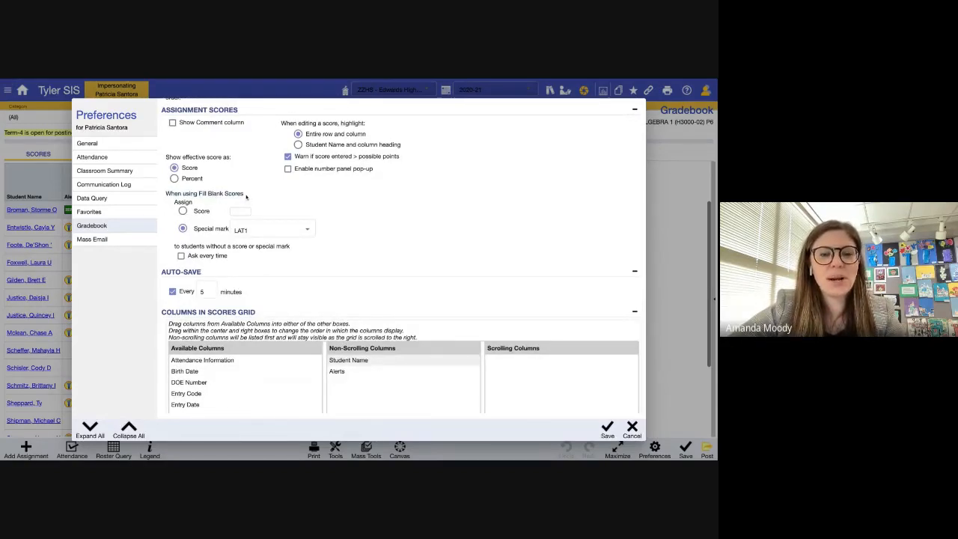
scroll(246, 196, "down", 3)
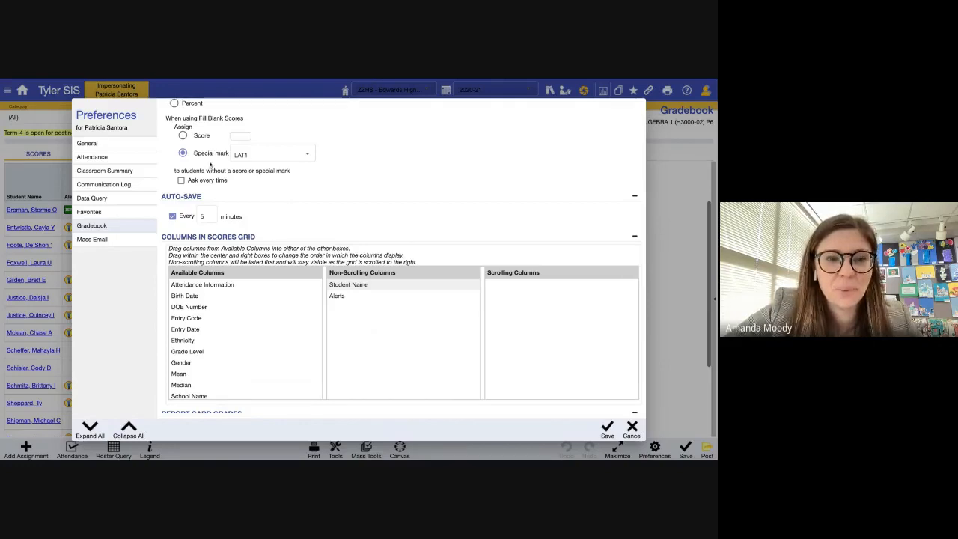
- Change the Fill Blank Scores special mark from LAT1 to LATE and save the preferences
left_click(247, 154)
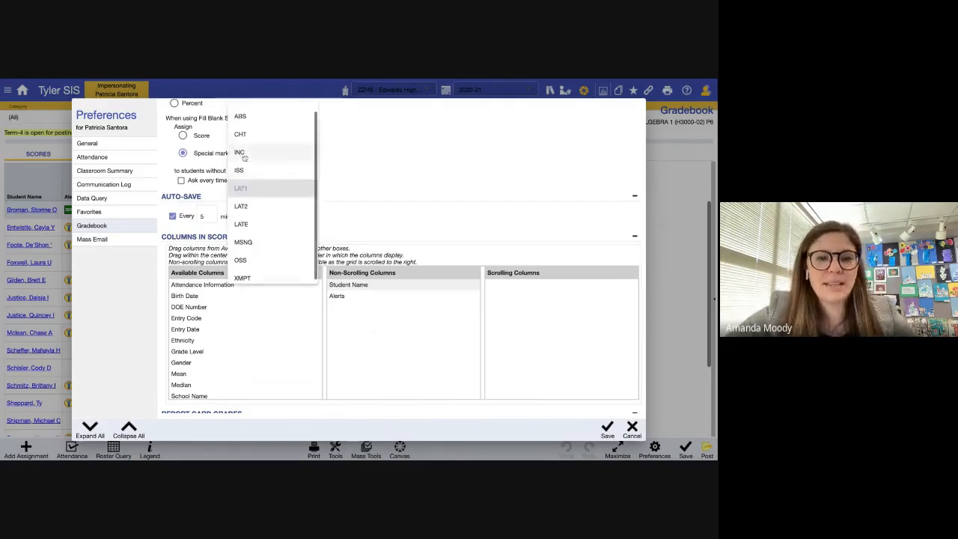
scroll(251, 187, "down", 1)
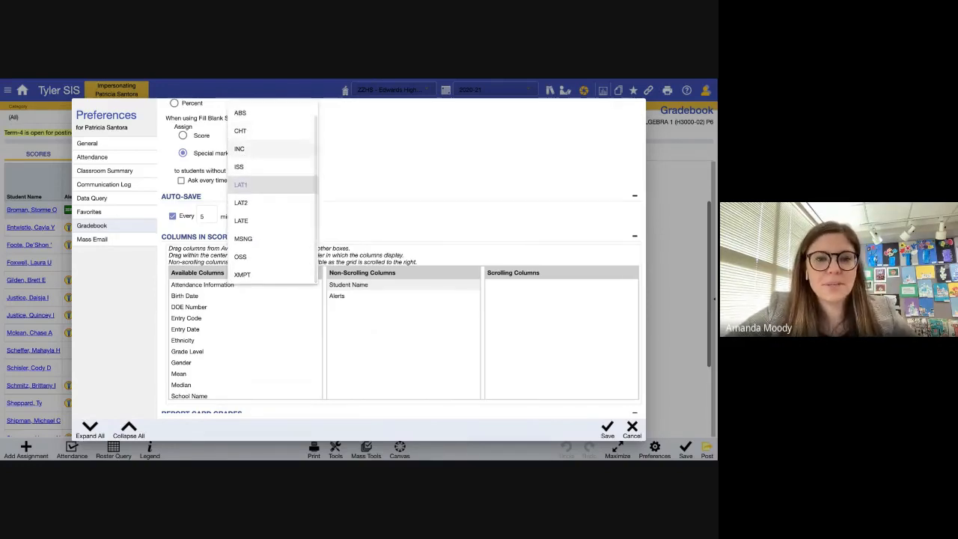
left_click(250, 221)
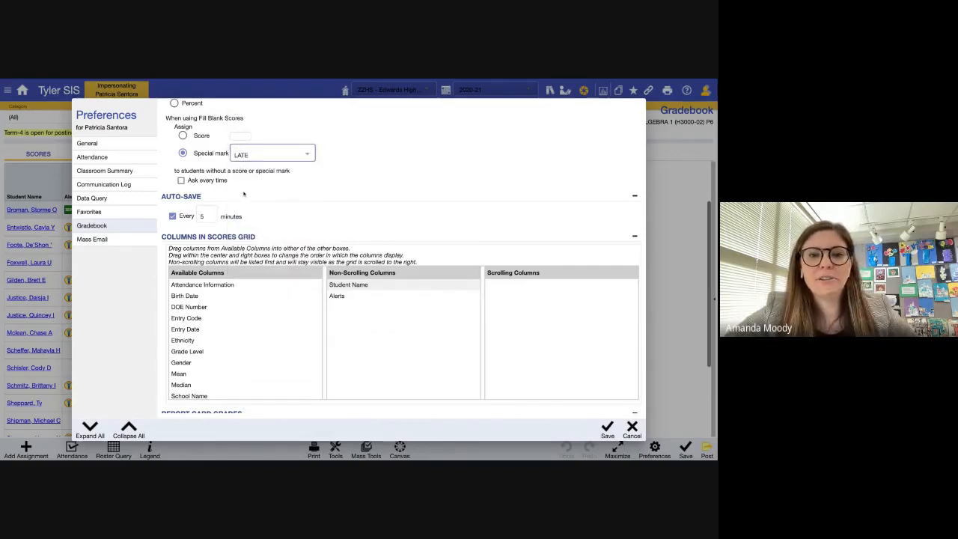
scroll(245, 193, "up", 3)
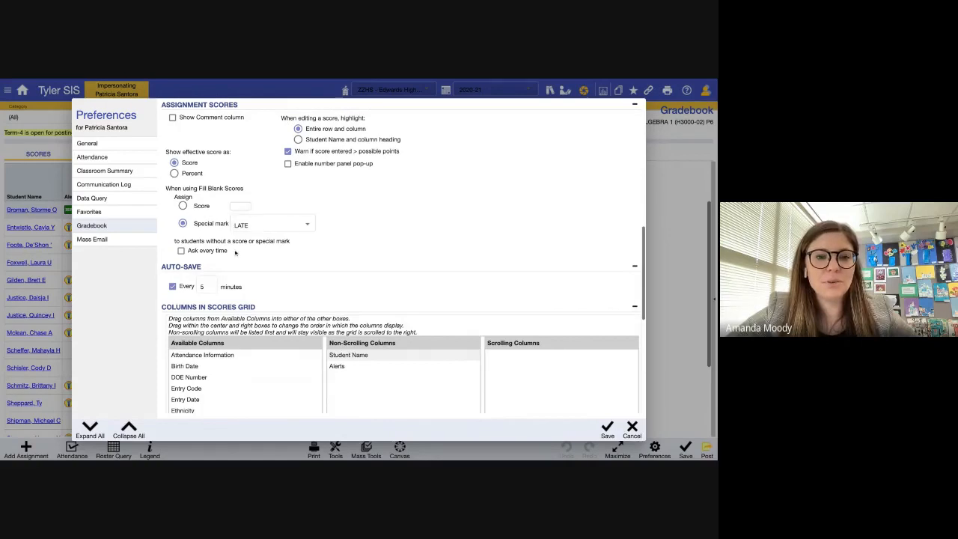
scroll(225, 240, "up", 1)
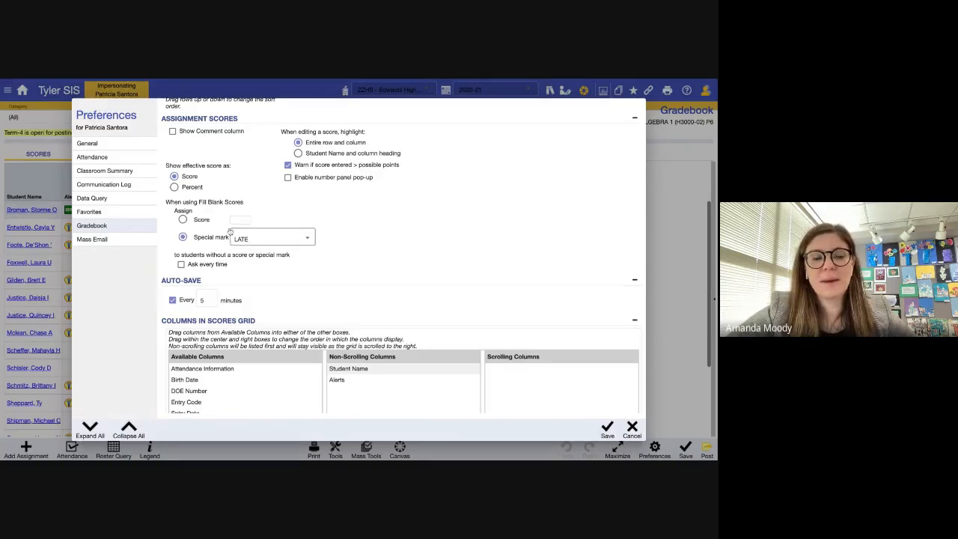
scroll(218, 226, "down", 5)
scroll(218, 226, "up", 1)
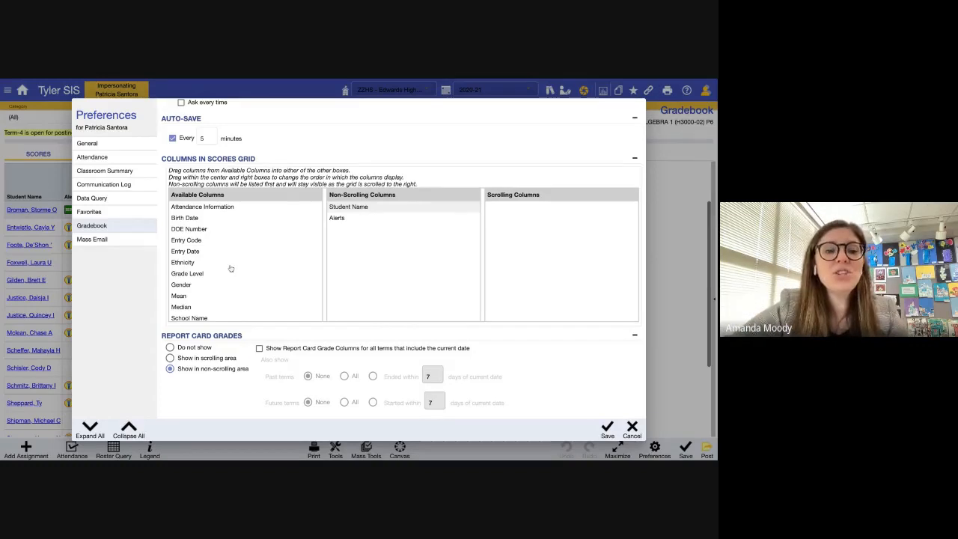
scroll(231, 268, "up", 1)
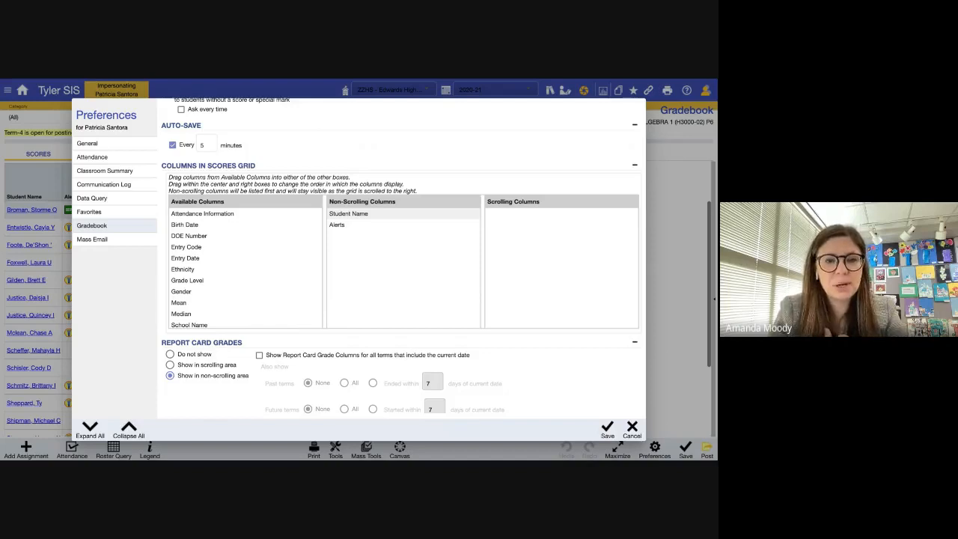
scroll(245, 269, "down", 3)
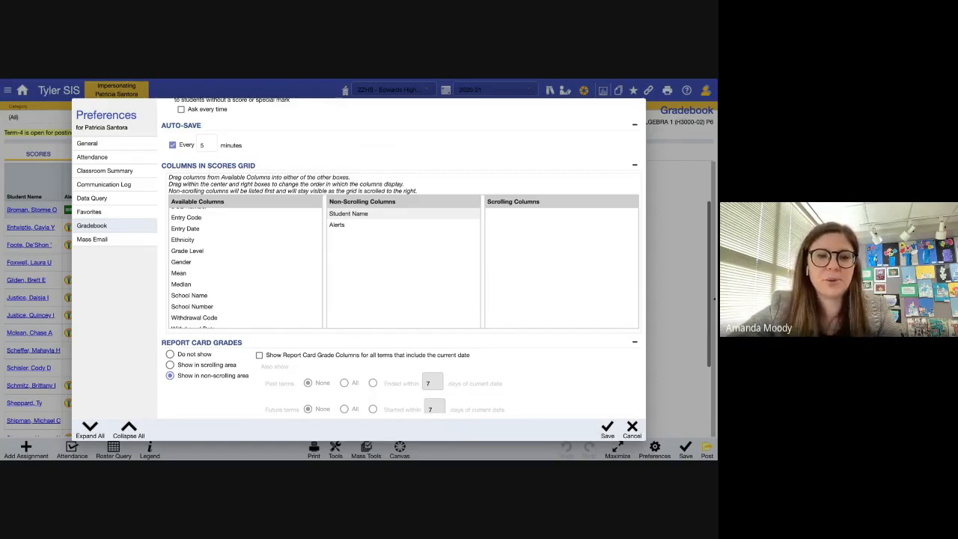
scroll(244, 269, "down", 3)
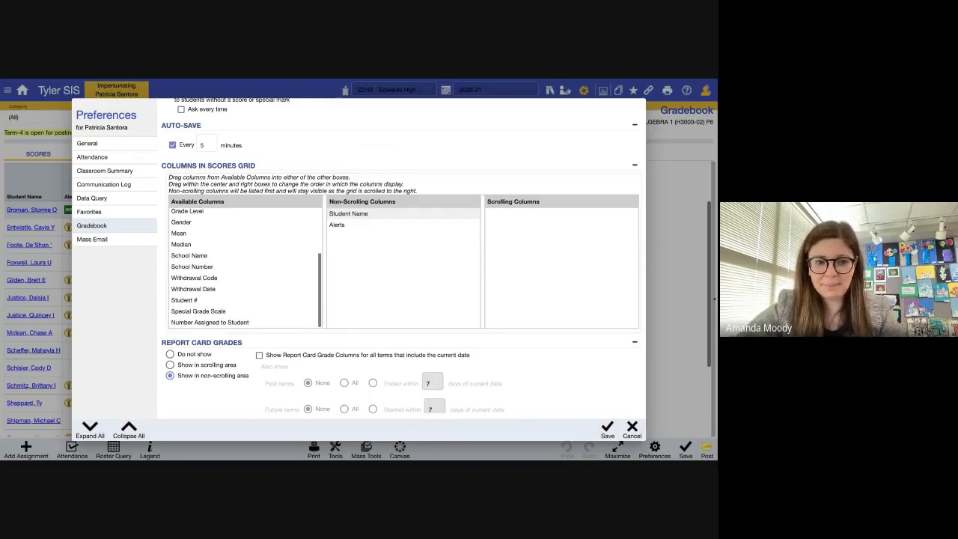
scroll(212, 244, "up", 5)
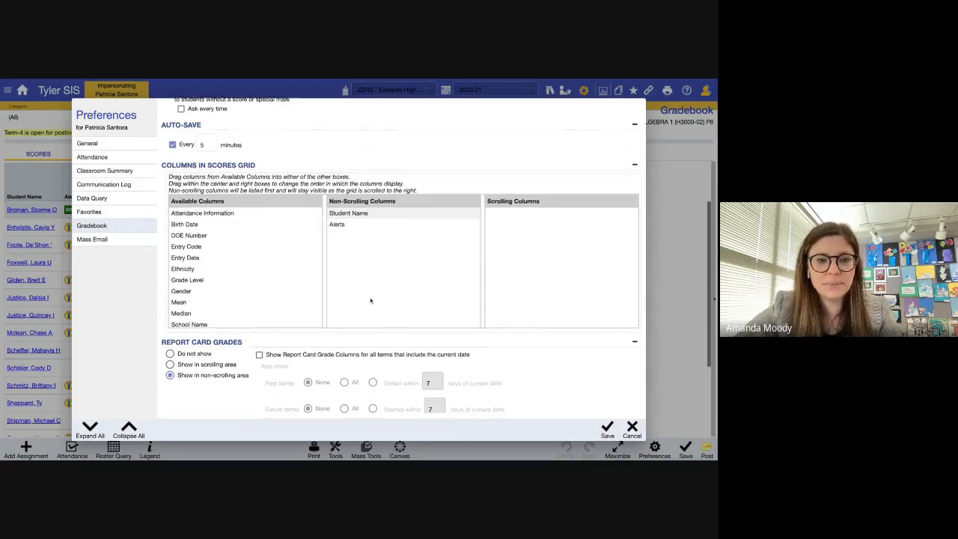
scroll(370, 301, "down", 5)
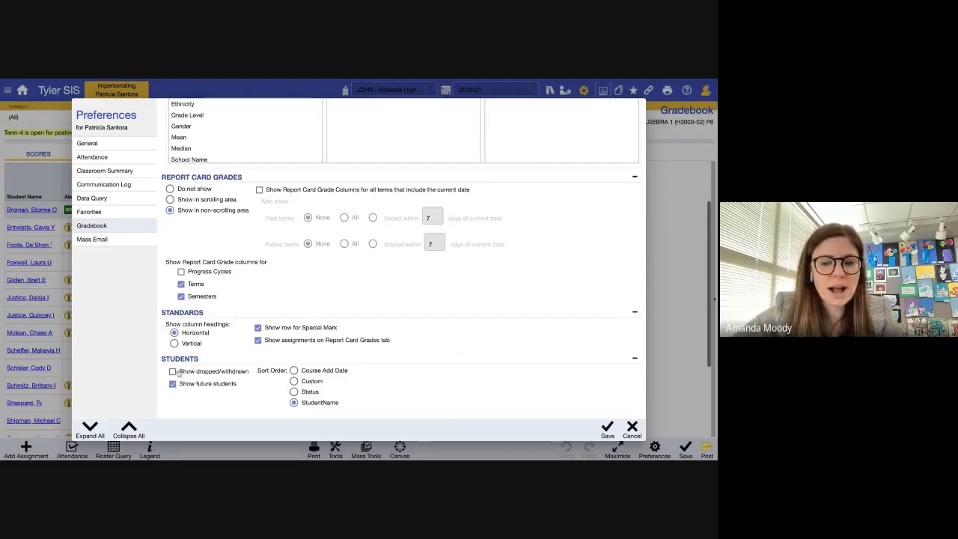
scroll(178, 370, "up", 1)
scroll(178, 369, "up", 15)
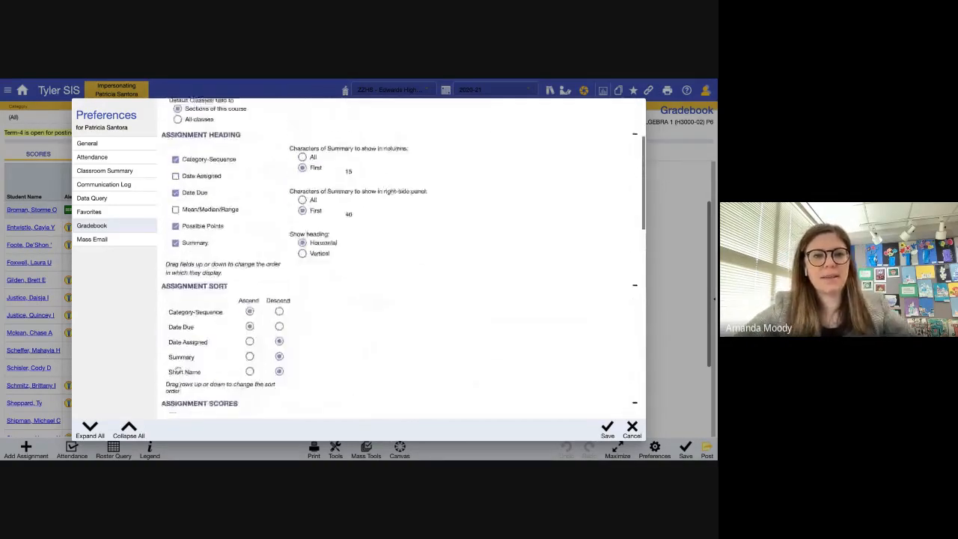
scroll(178, 369, "up", 1)
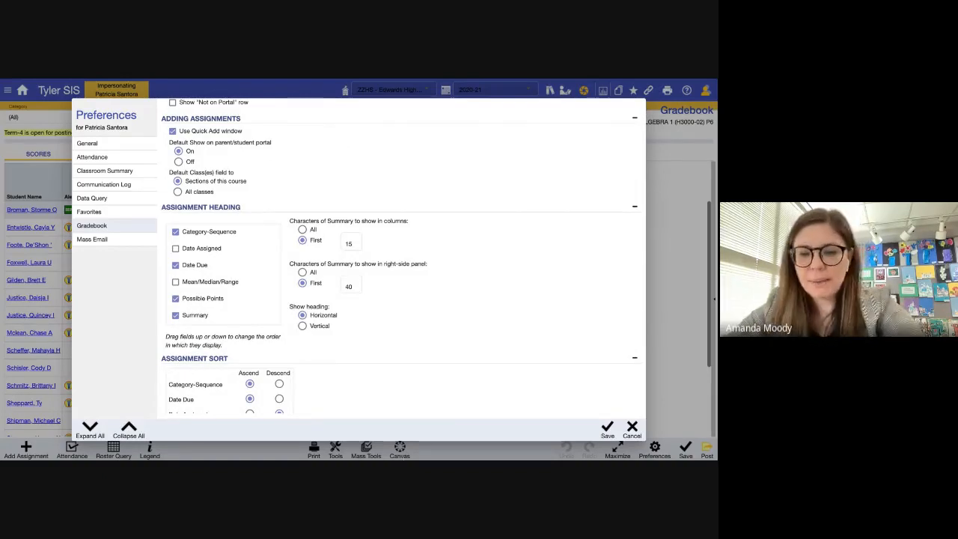
left_click(608, 432)
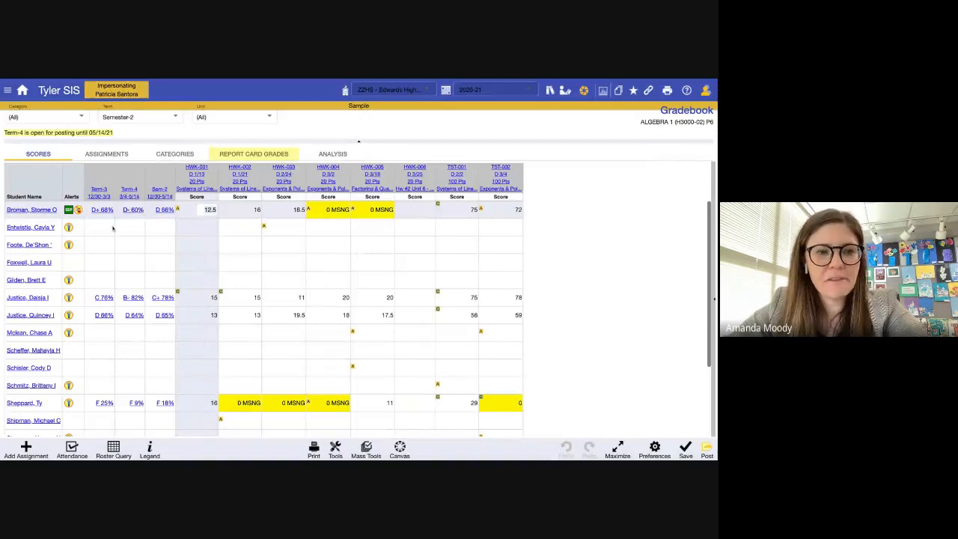
scroll(113, 228, "down", 3)
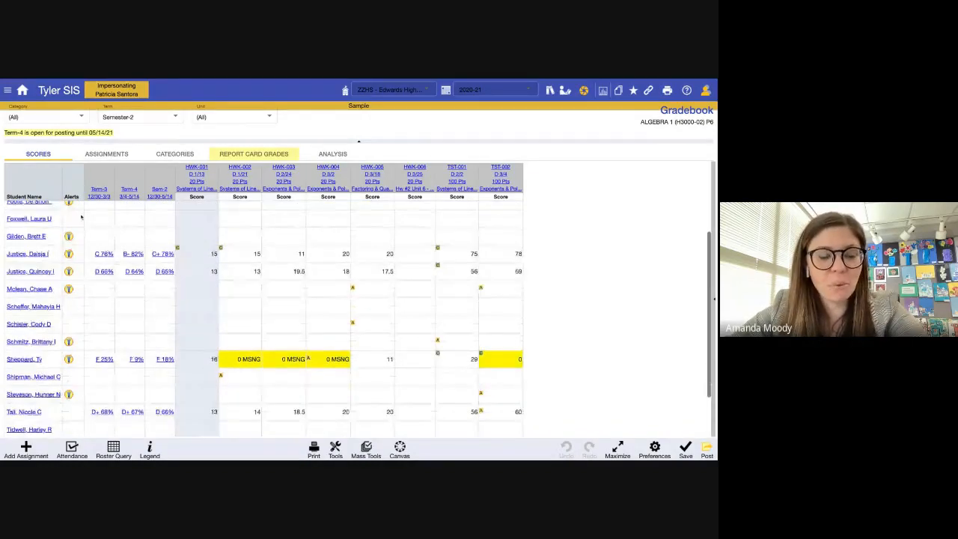
scroll(81, 217, "up", 3)
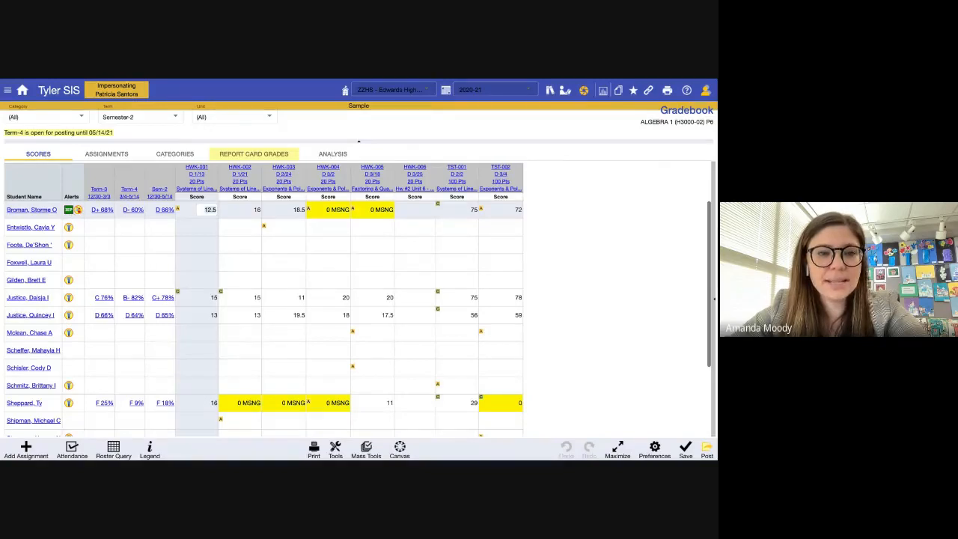
scroll(75, 228, "down", 3)
scroll(71, 221, "up", 3)
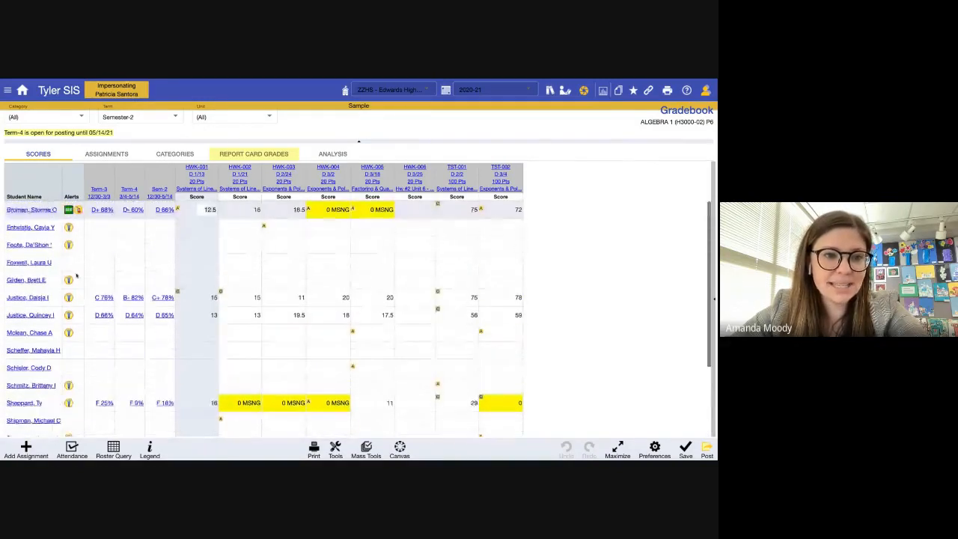
left_click(68, 212)
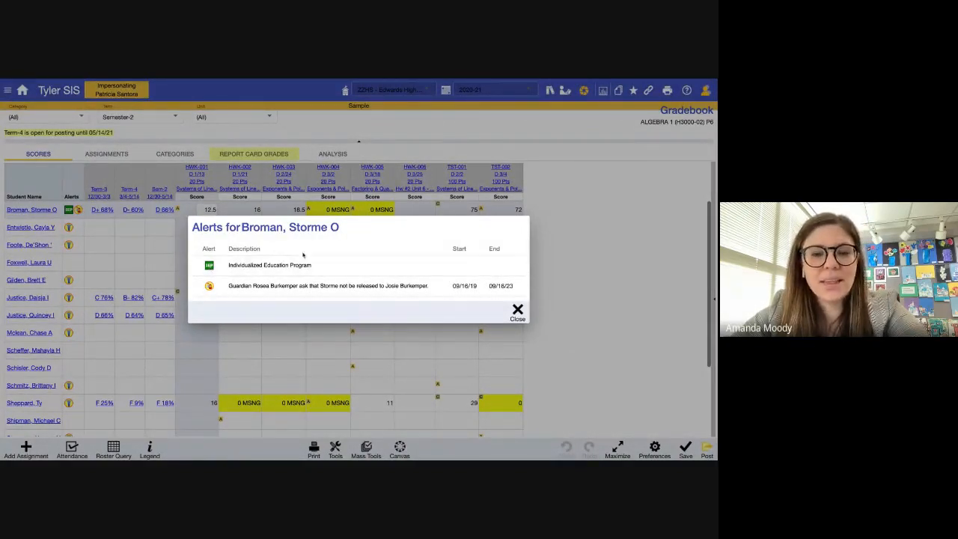
left_click(517, 312)
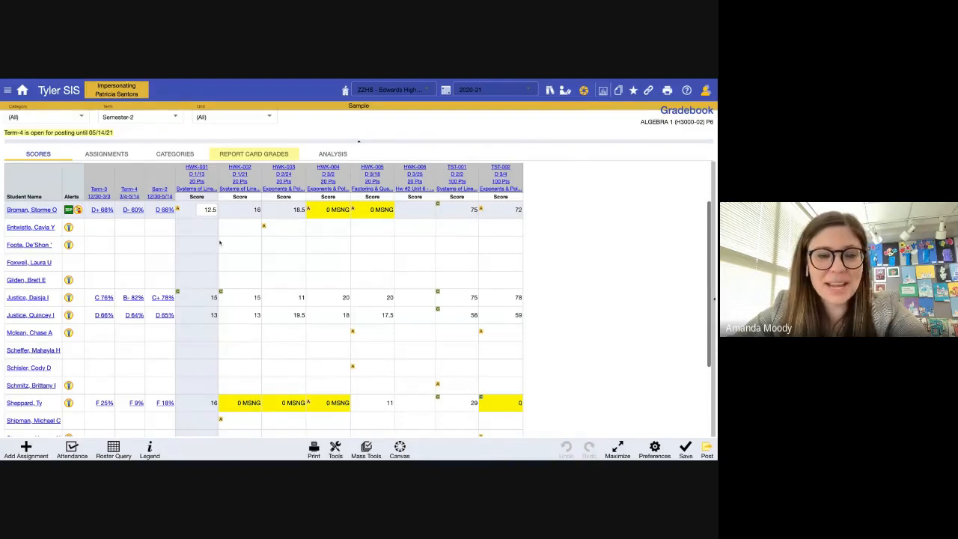
scroll(192, 234, "down", 3)
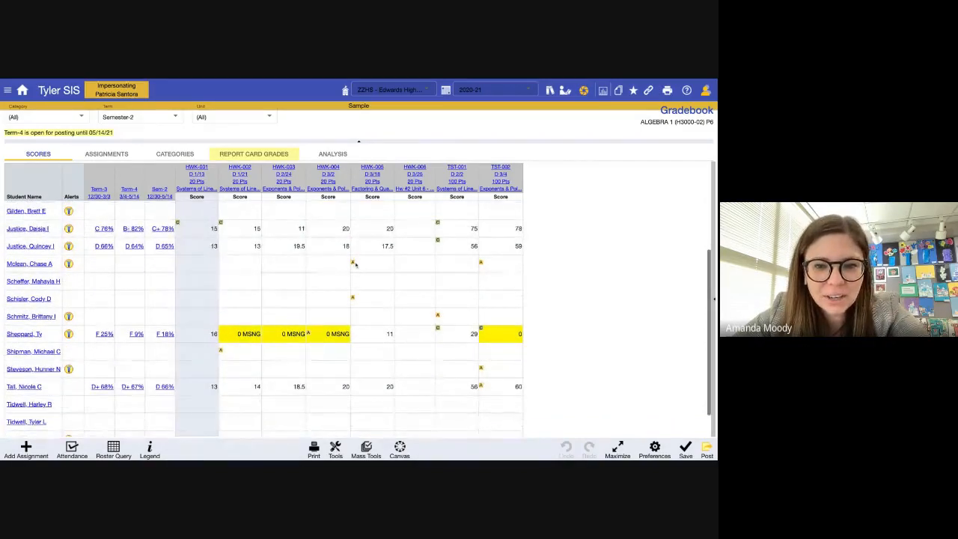
left_click(391, 266)
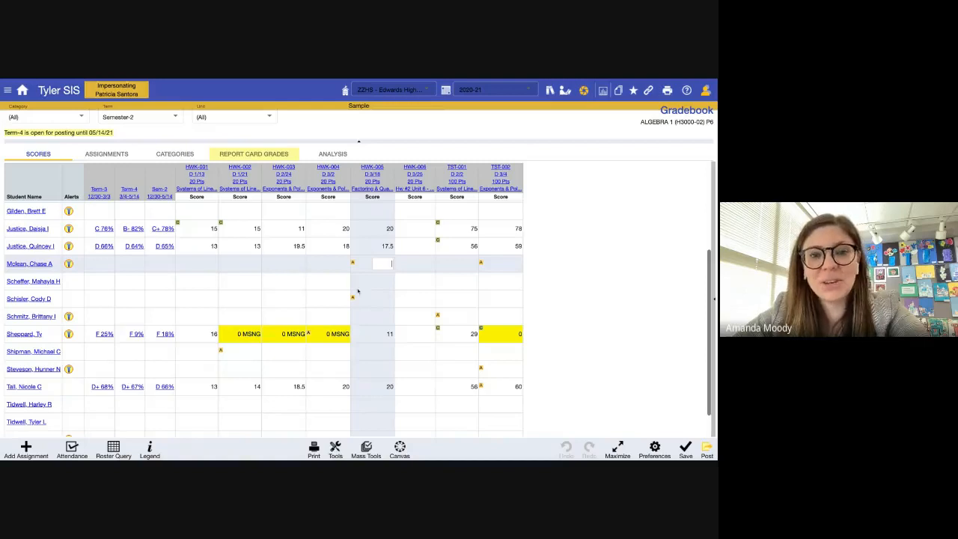
left_click(358, 301)
left_click(363, 268)
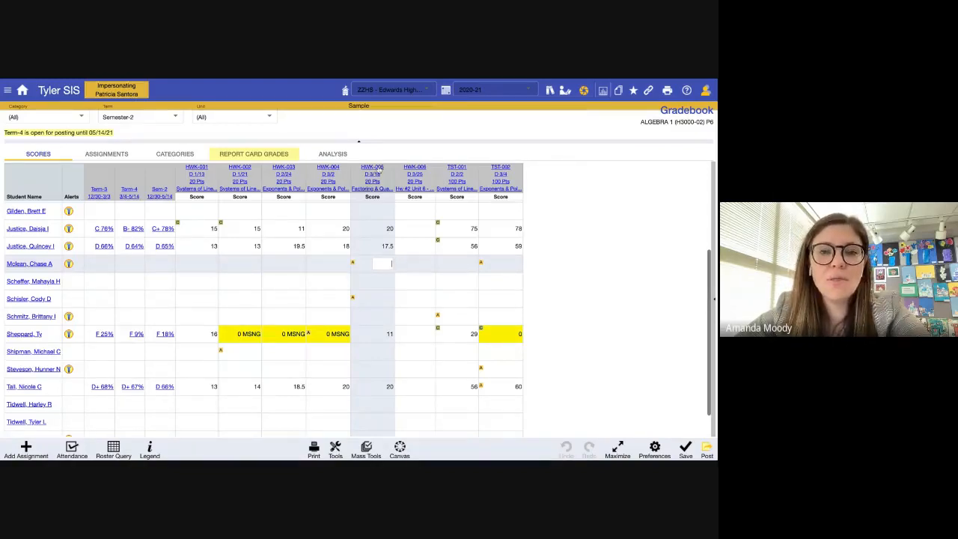
left_click(376, 287)
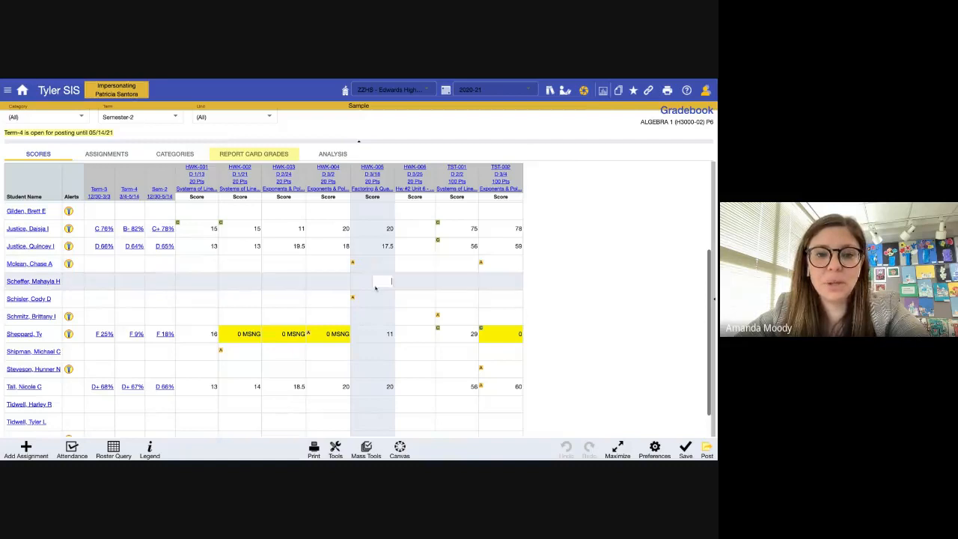
left_click(200, 230)
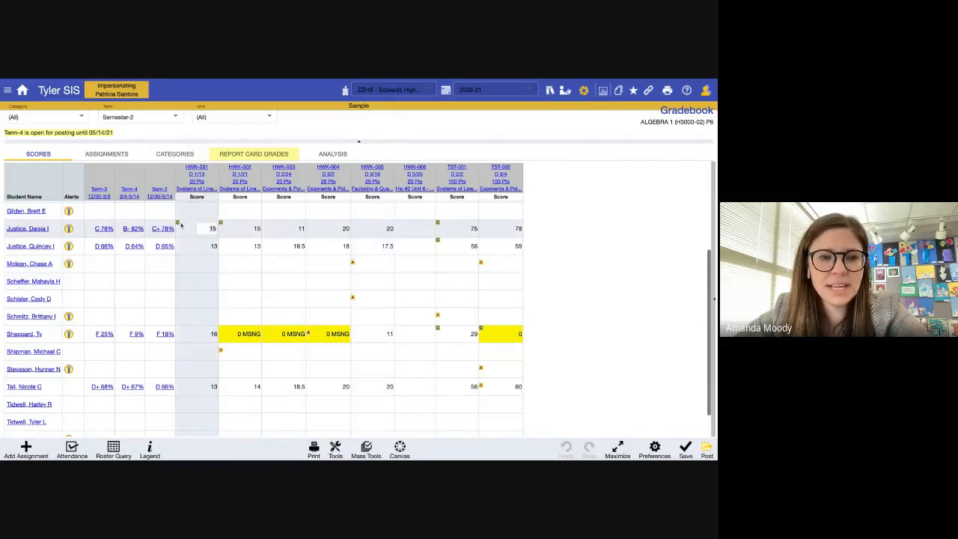
left_click(231, 227)
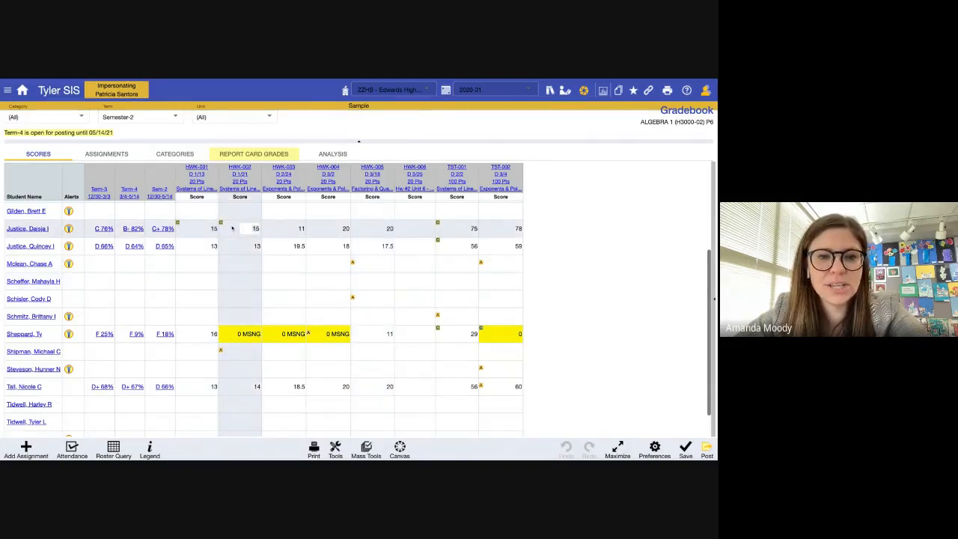
scroll(232, 253, "up", 2)
scroll(232, 253, "down", 3)
scroll(232, 253, "up", 3)
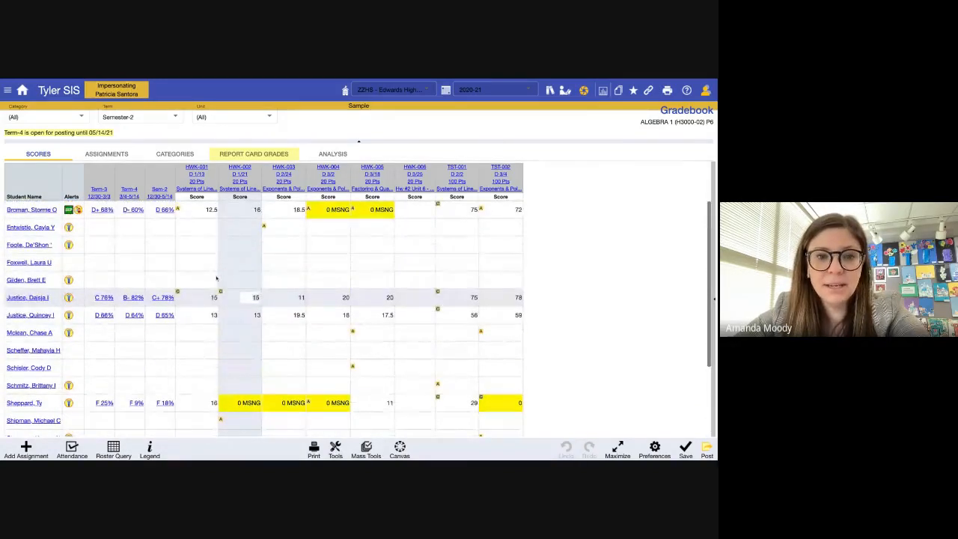
left_click(714, 300)
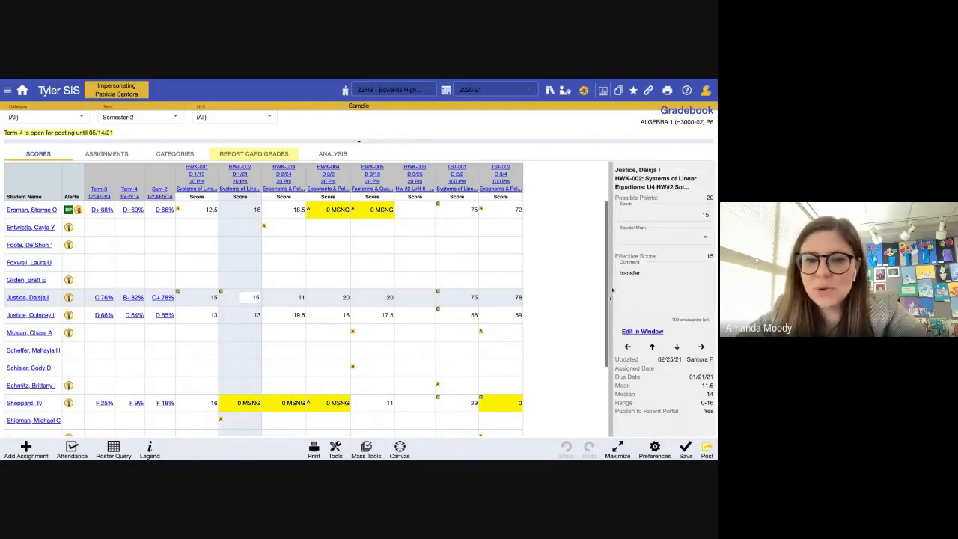
left_click(234, 288)
left_click(209, 302)
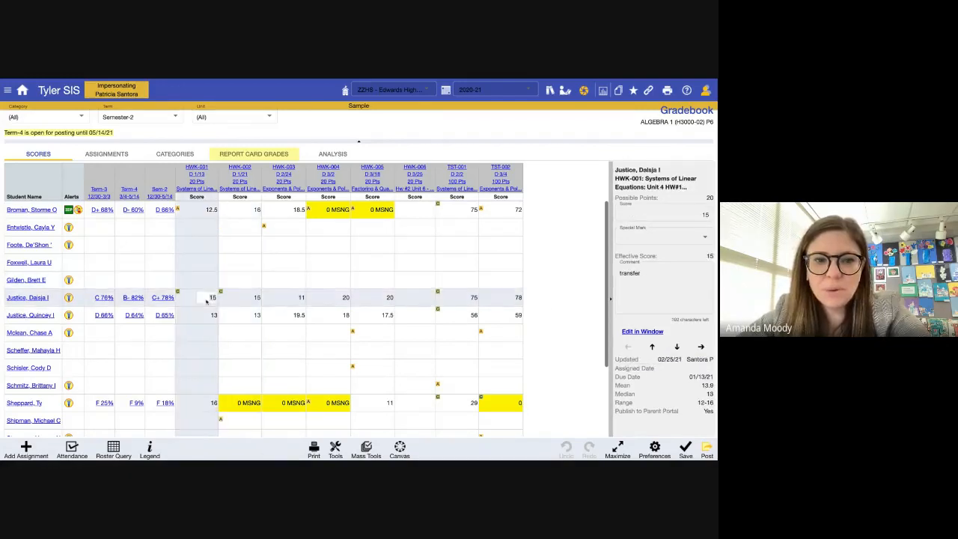
left_click(233, 301)
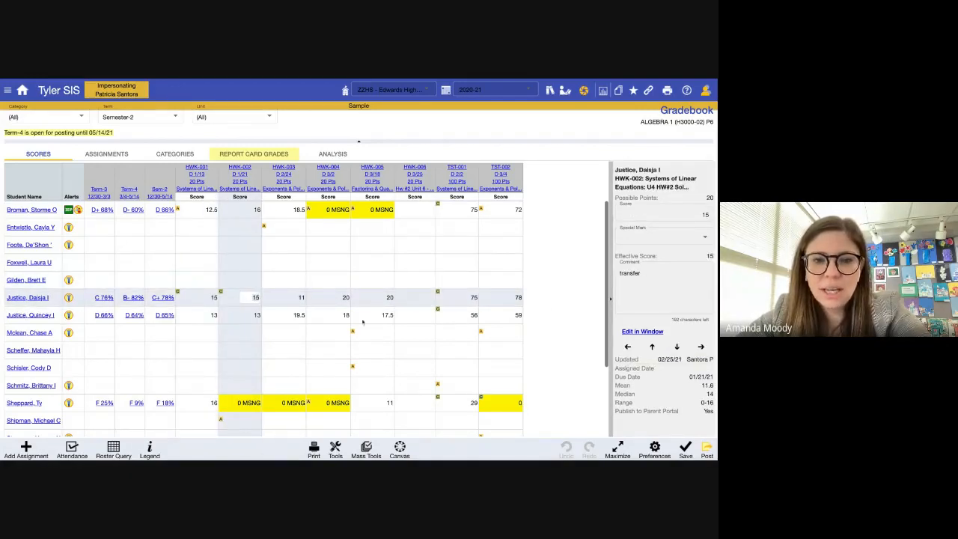
left_click(447, 319)
left_click(450, 299)
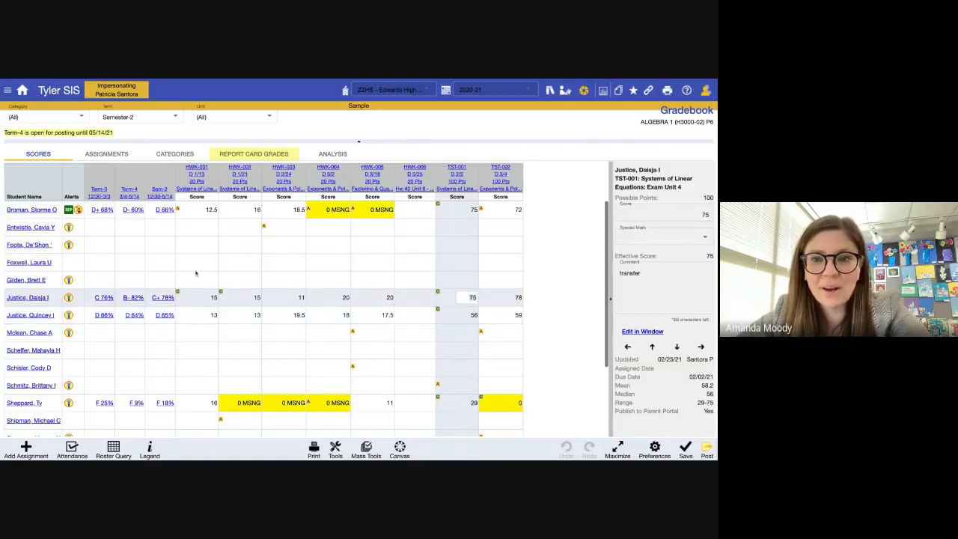
left_click(449, 211)
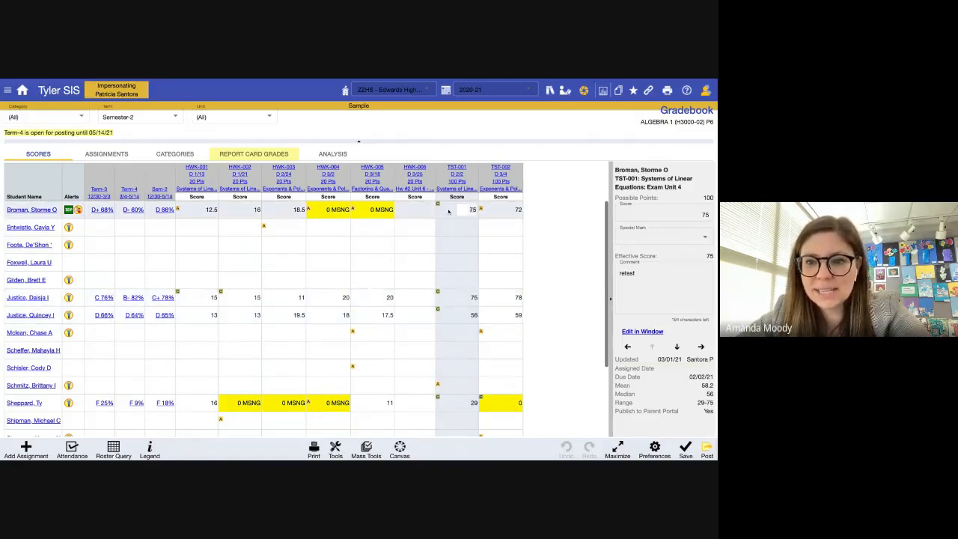
left_click(653, 274)
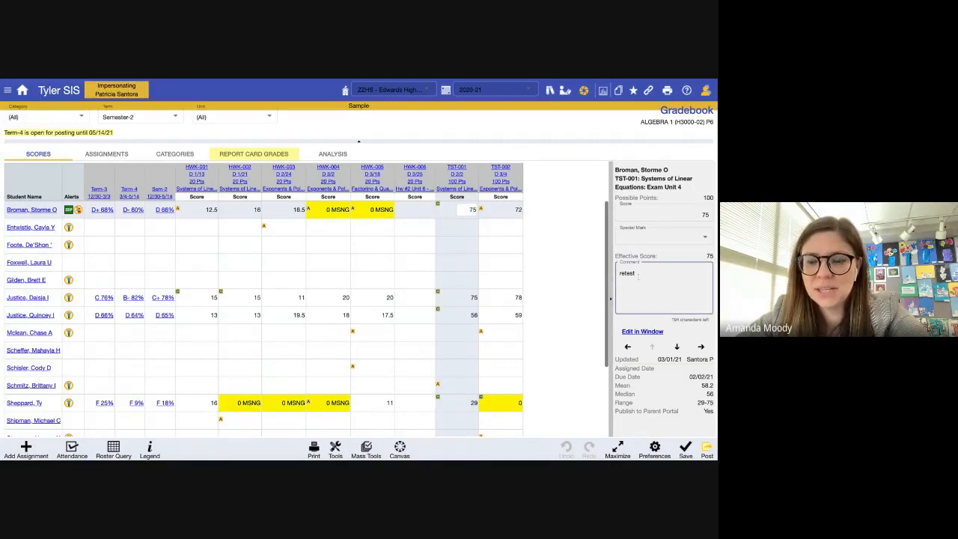
left_click(459, 226)
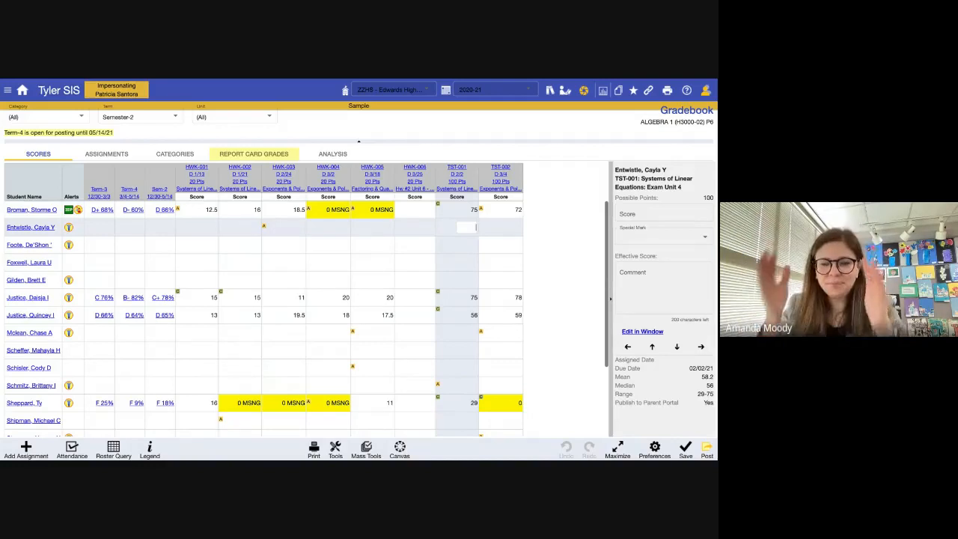
key("Down")
key("Down")
key("Down")
key("Down")
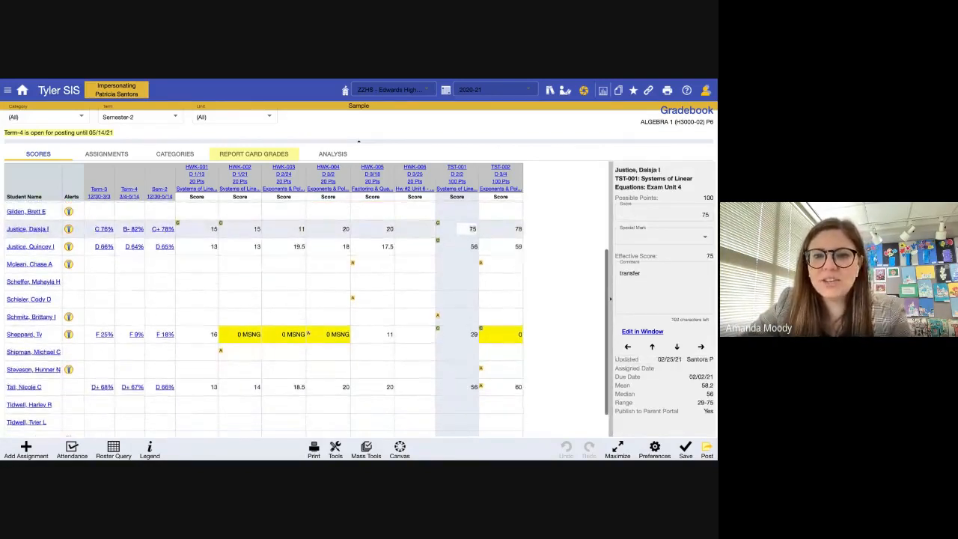
key("Left")
key("Left")
key("Left")
key("Left")
key("Down")
key("Down")
key("Down")
key("Right")
key("Right")
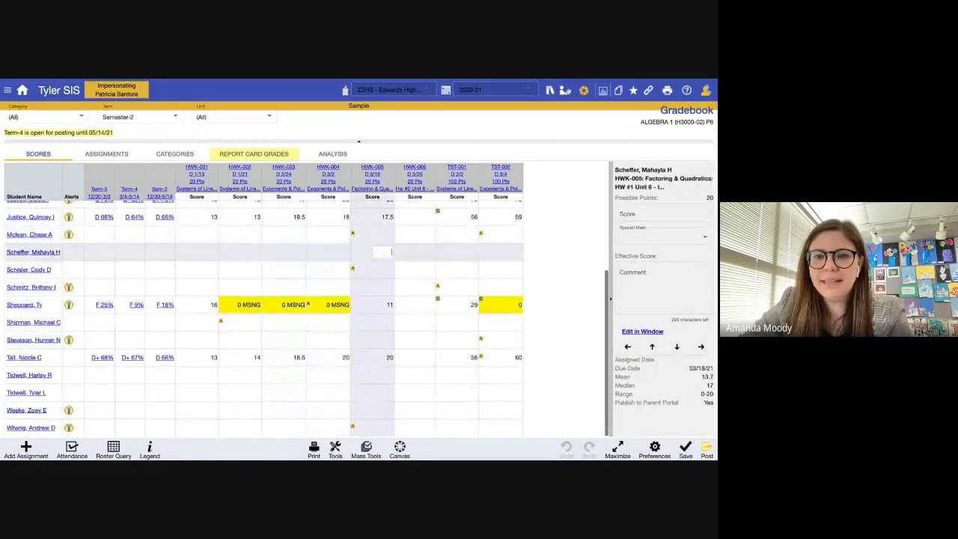
left_click(612, 300)
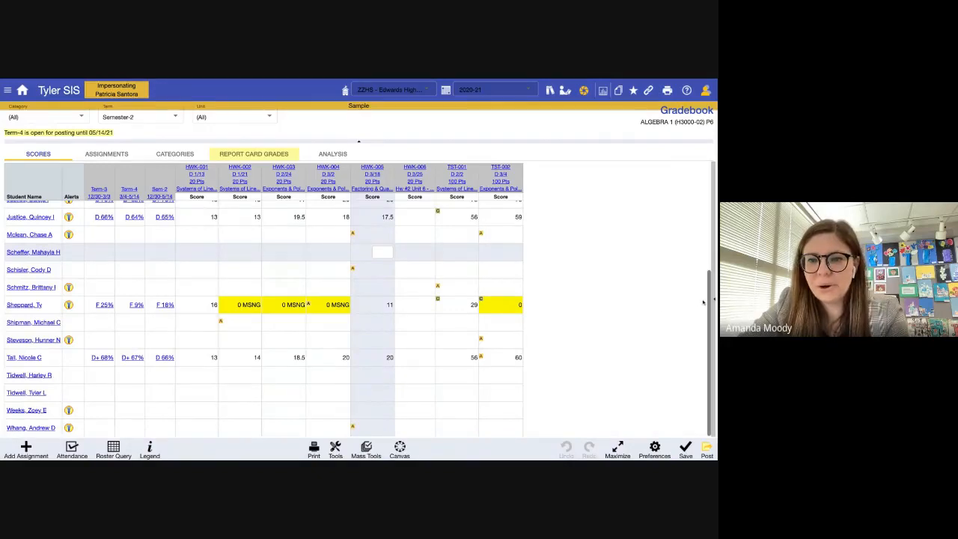
scroll(673, 335, "up", 3)
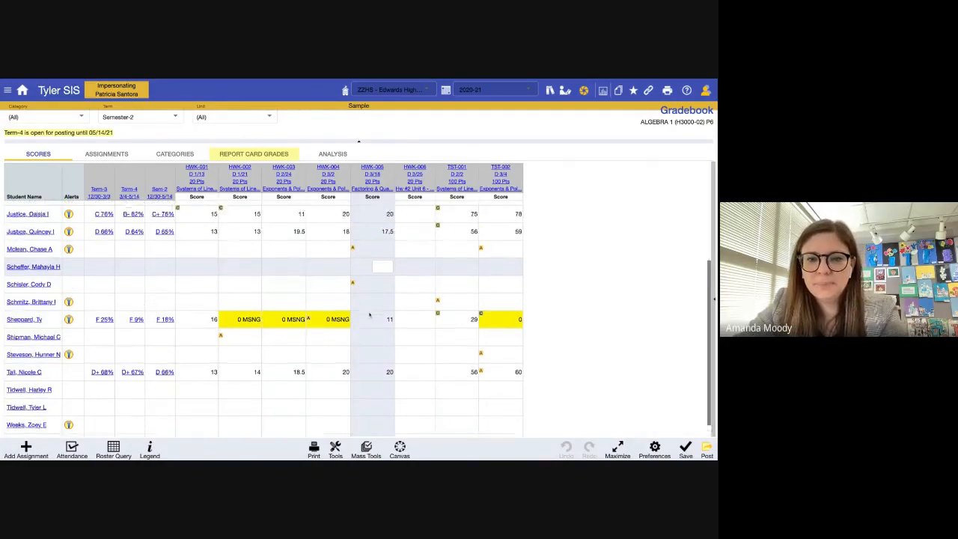
left_click(111, 230)
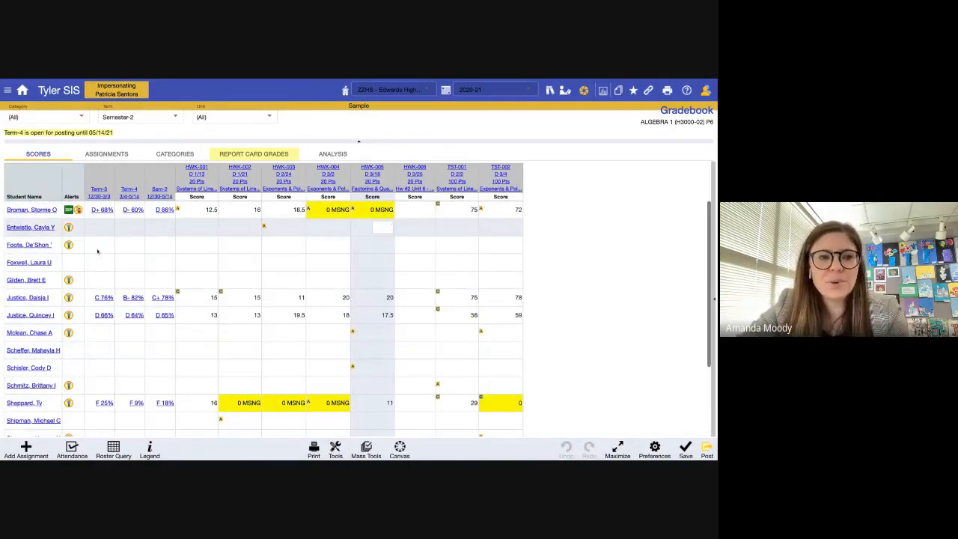
left_click(97, 256)
left_click(331, 267)
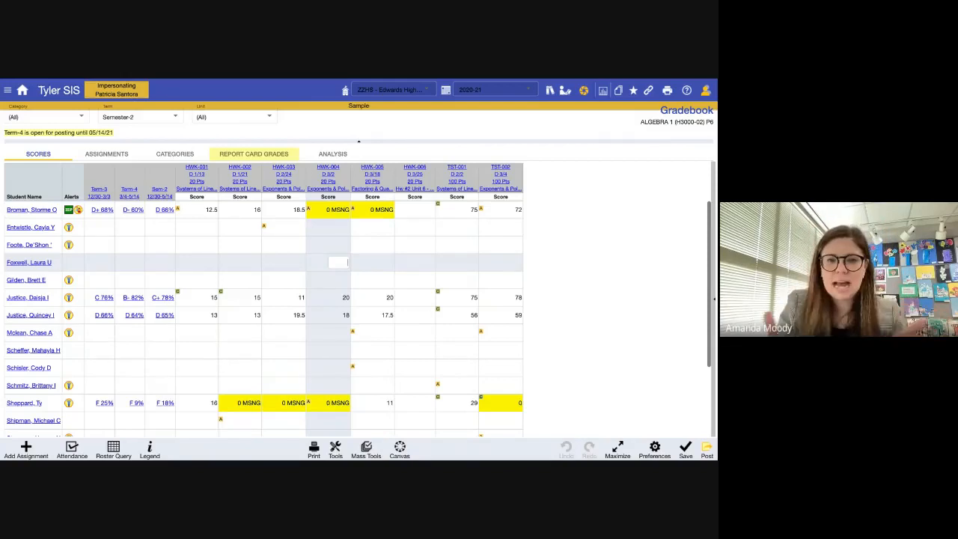
- Enter HWK-005 scores of 2, 3 and 4 for the three unscored students
left_click(382, 246)
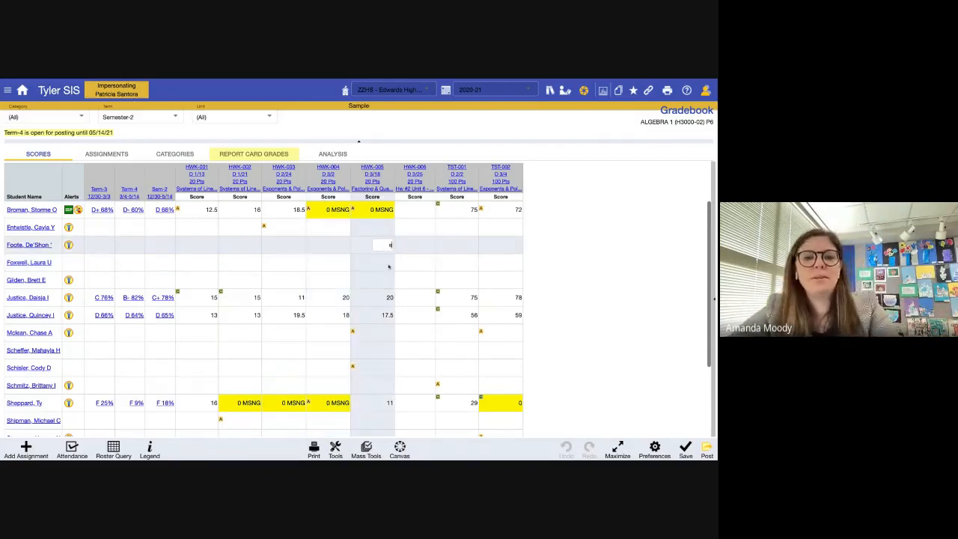
type("e")
key("BackSpace")
type("2")
left_click(381, 268)
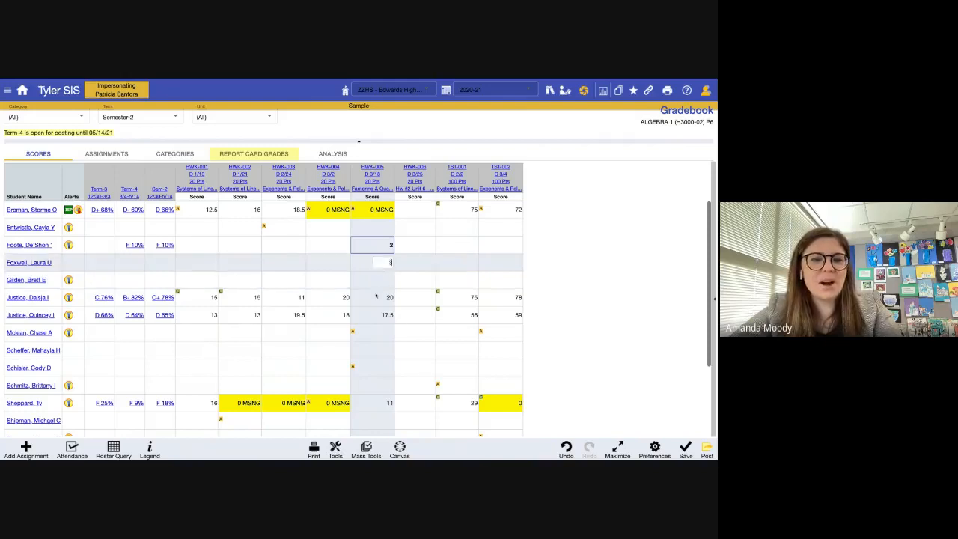
type("3")
left_click(375, 350)
left_click(378, 385)
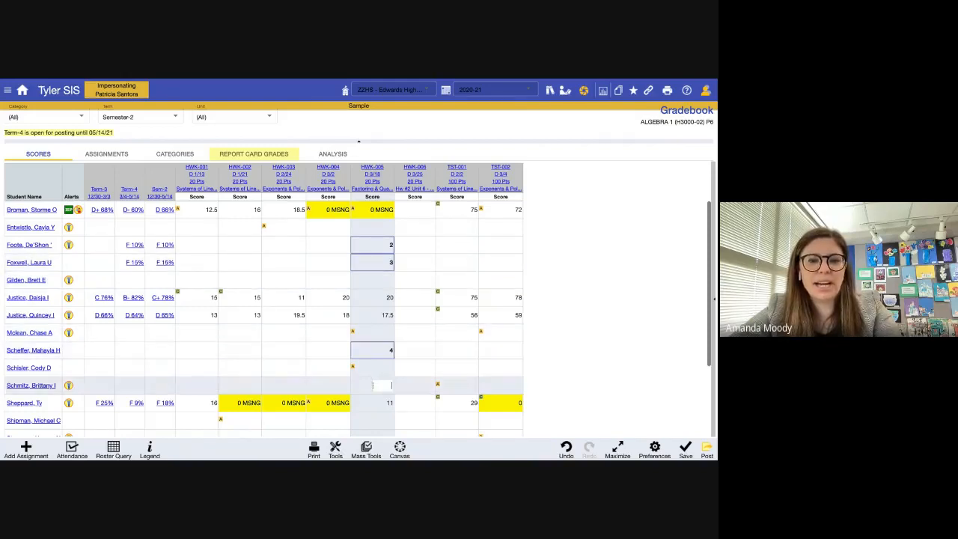
scroll(171, 315, "down", 1)
scroll(171, 314, "down", 1)
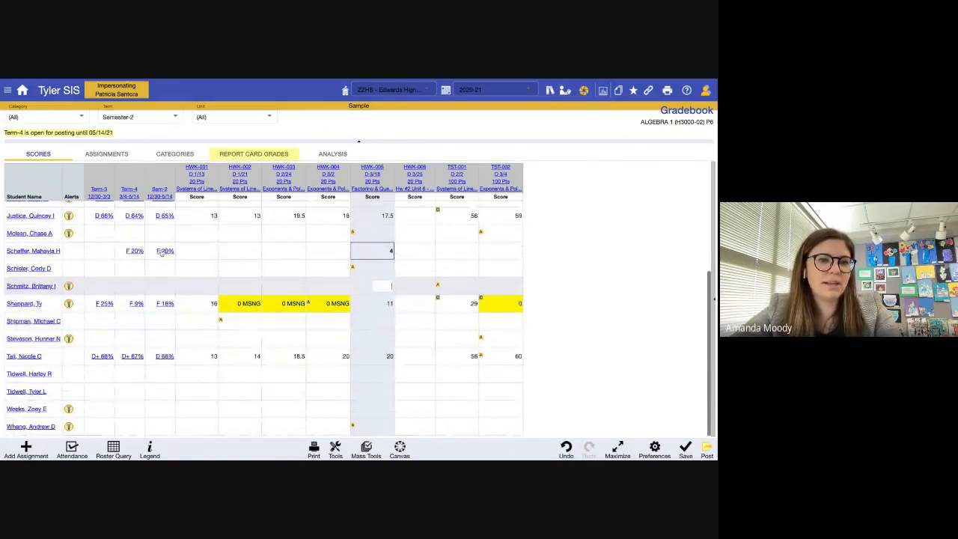
scroll(172, 314, "up", 2)
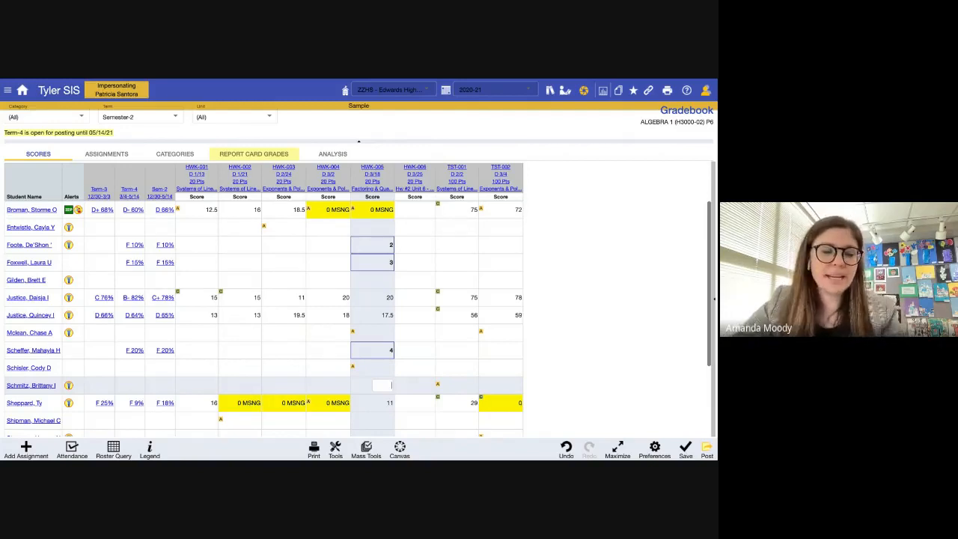
- Start a Quick Add assignment, save the pending scores, and expand to the full Add Assignment form
left_click(25, 449)
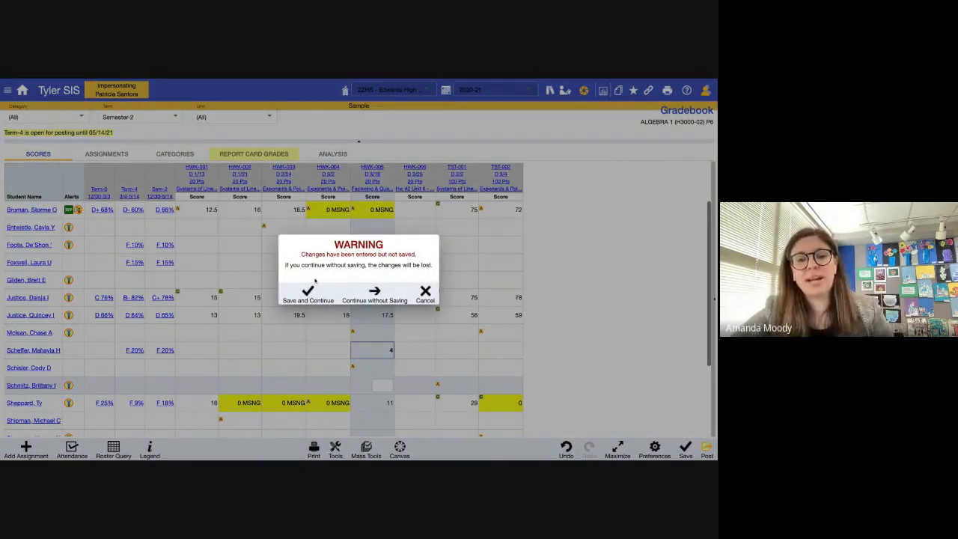
left_click(307, 291)
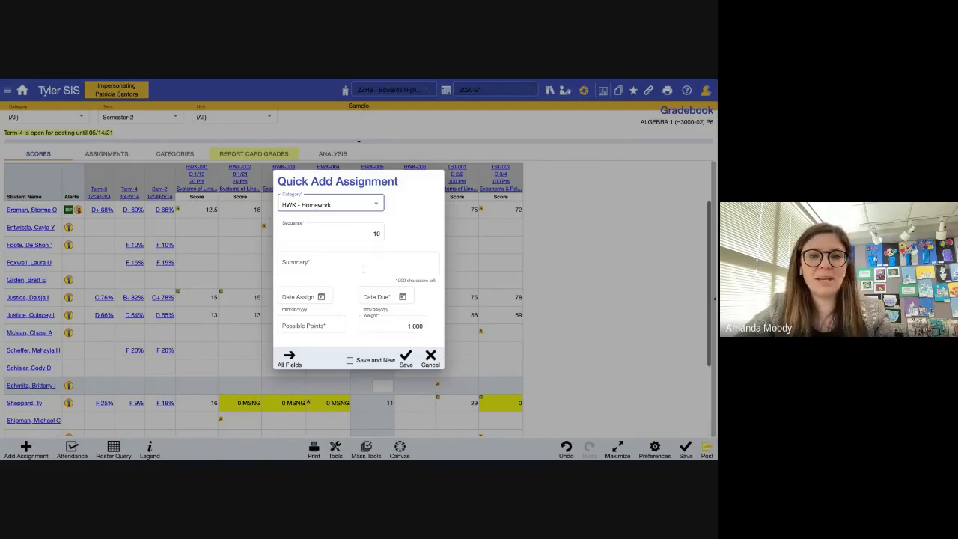
left_click(289, 359)
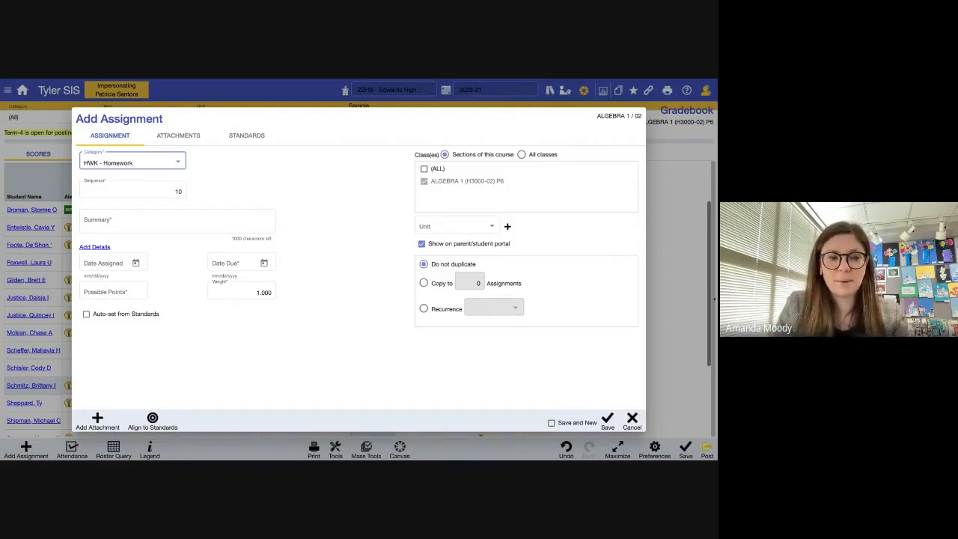
- Keep the category HWK - Homework and enter the summary 'Essay'
left_click(157, 163)
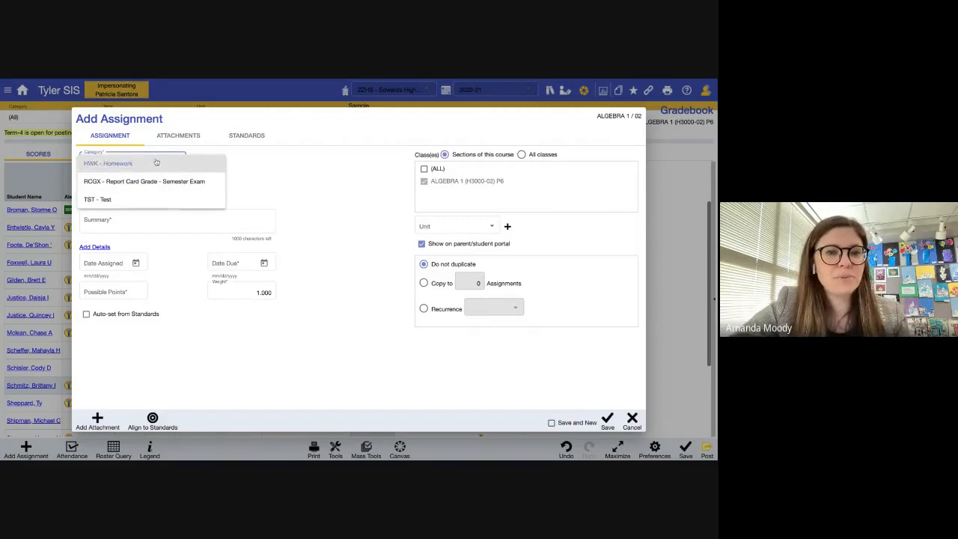
left_click(157, 162)
left_click(162, 189)
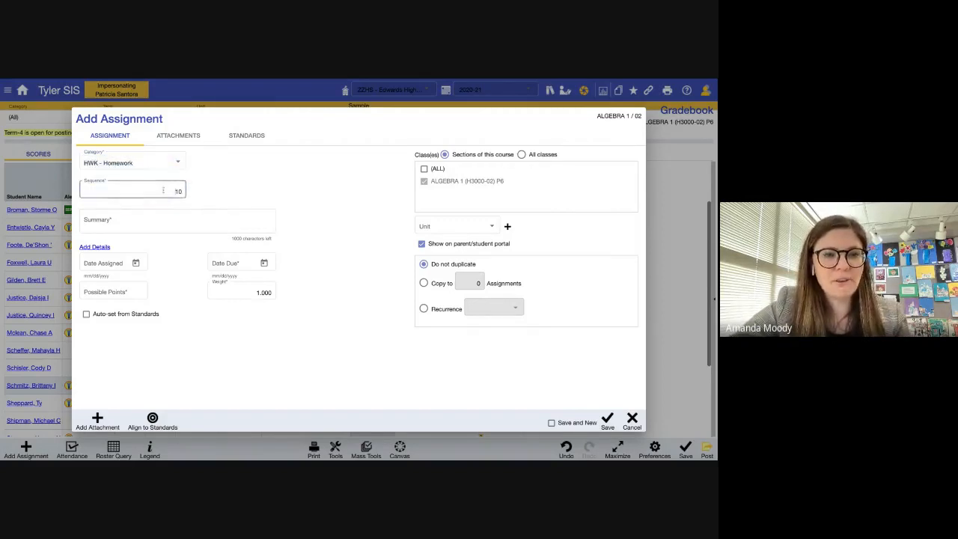
left_click(182, 218)
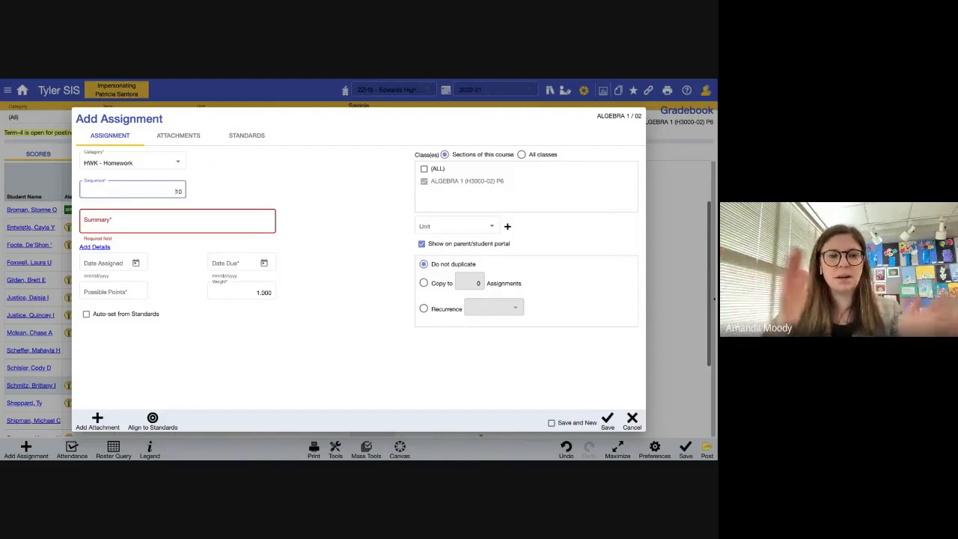
left_click(213, 225)
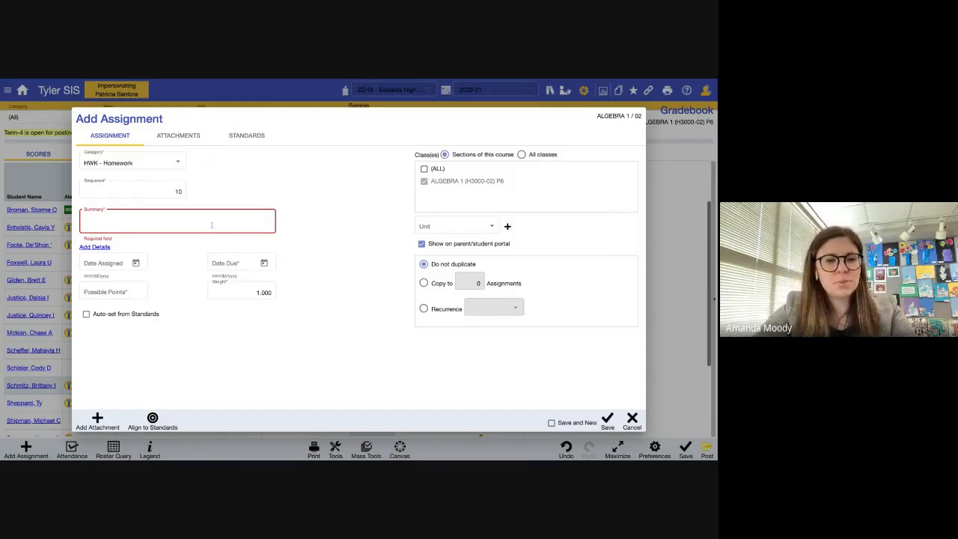
type("Essay")
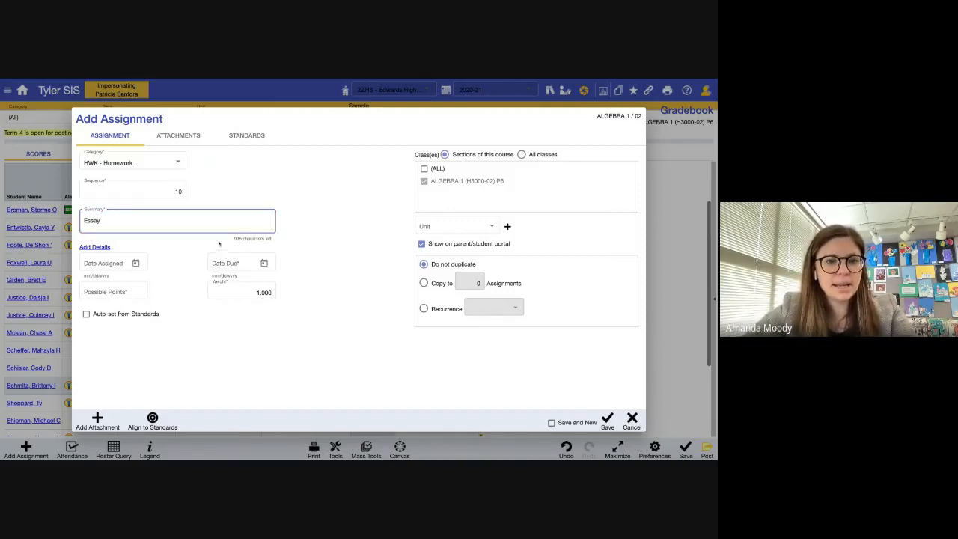
left_click(193, 251)
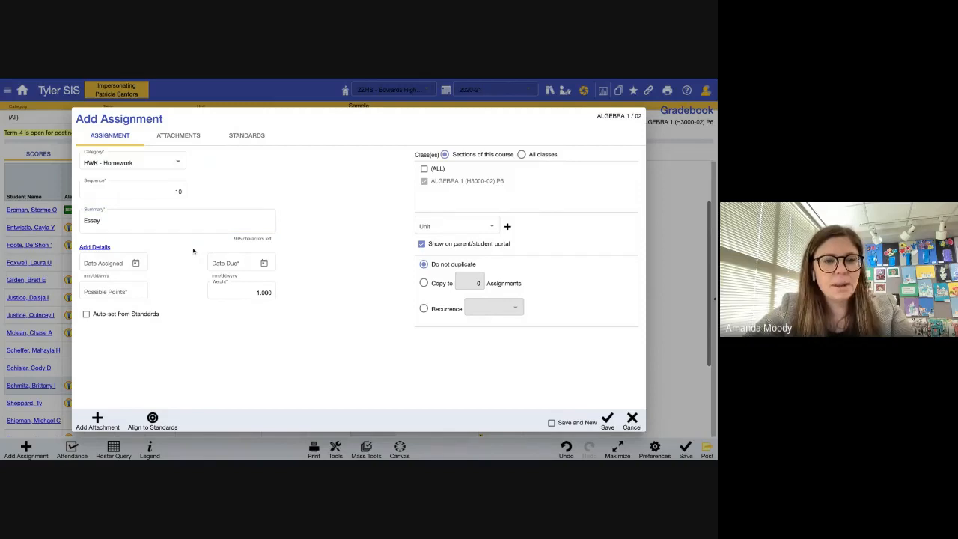
- Set the due date to 04/16/2021 and the possible points to 100
left_click(263, 263)
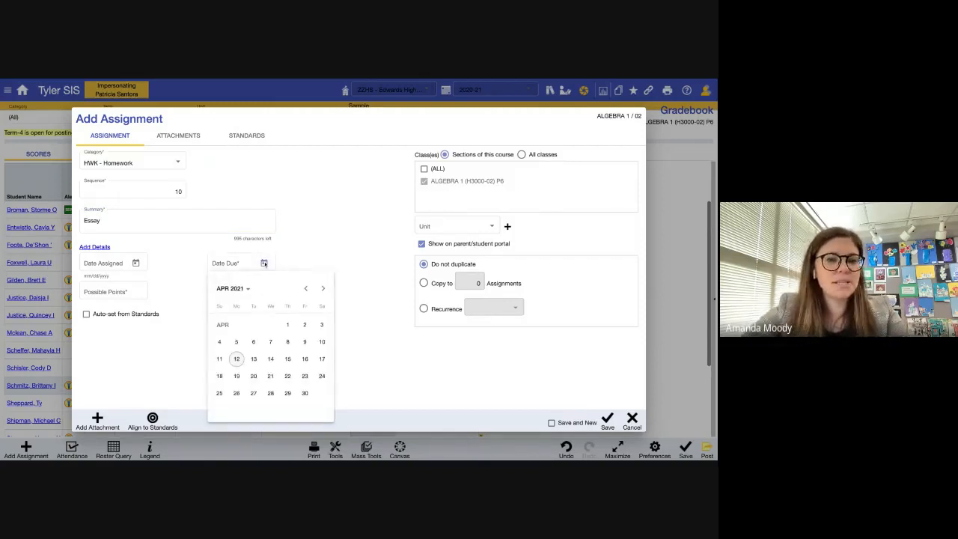
left_click(305, 359)
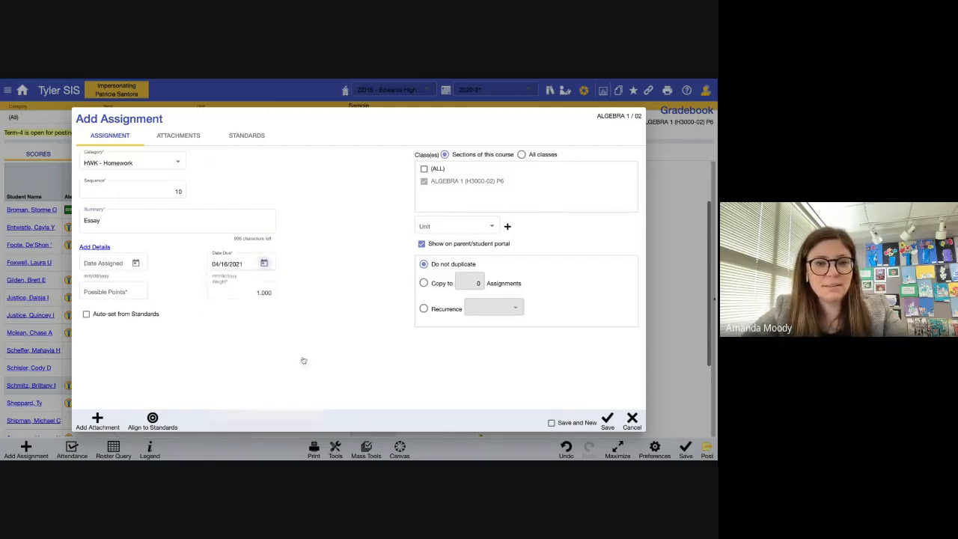
left_click(127, 293)
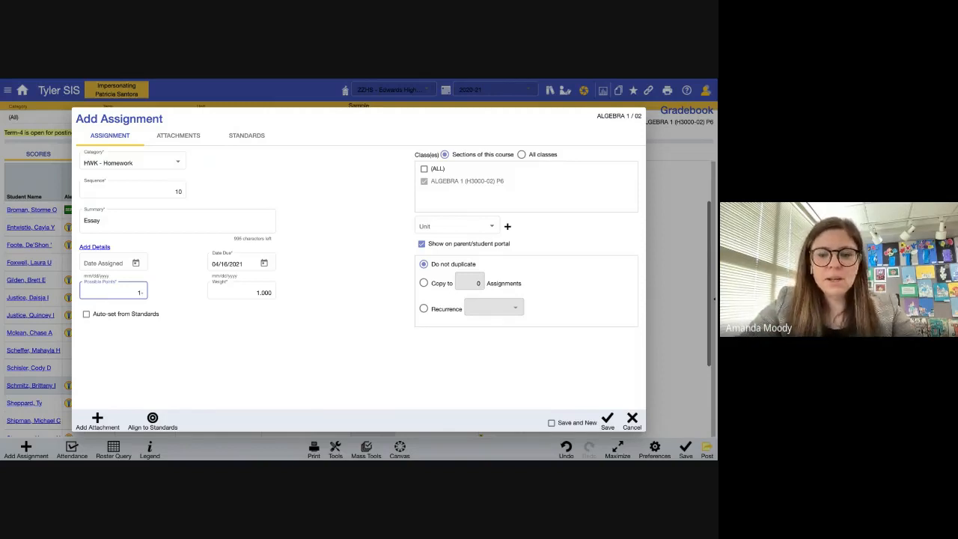
type("00")
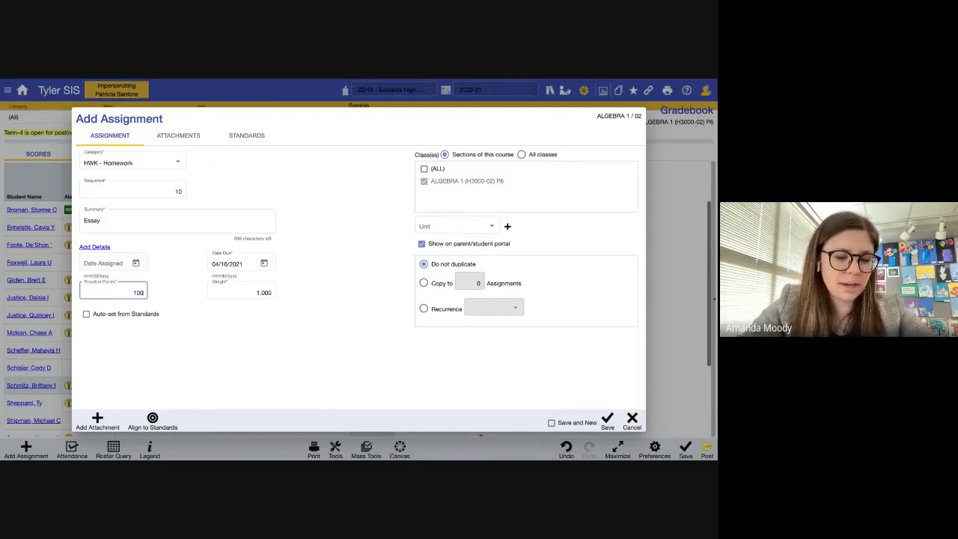
left_click(191, 366)
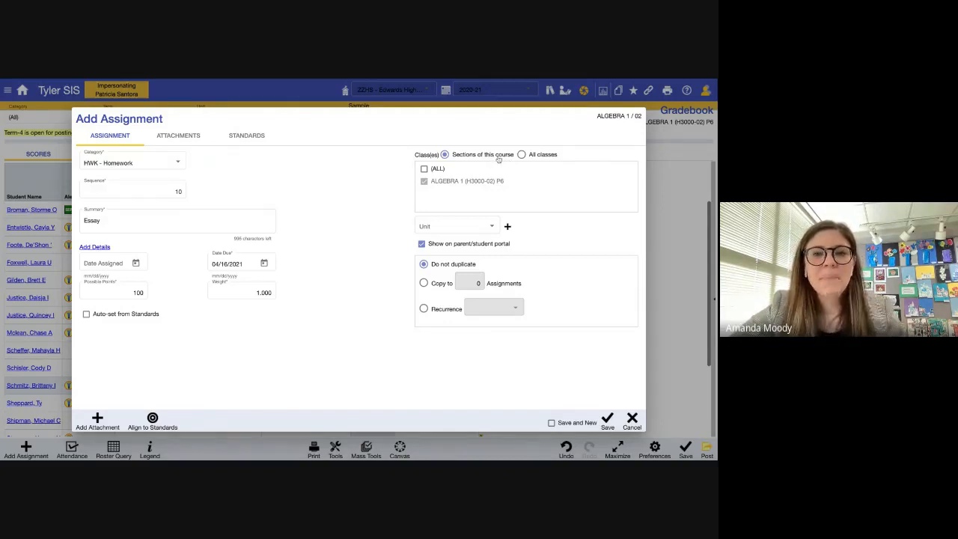
- Show all classes and tick INTERMED ALGEBRA P1, PRE-ALGEBRA P3, INTERMED ALGEBRA P7 and SEMINAR P8
left_click(522, 155)
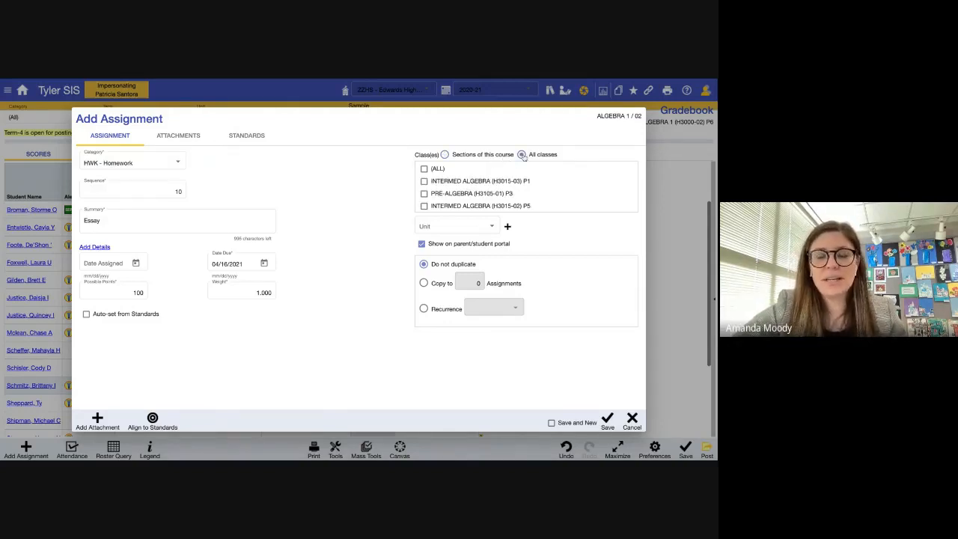
scroll(517, 182, "down", 2)
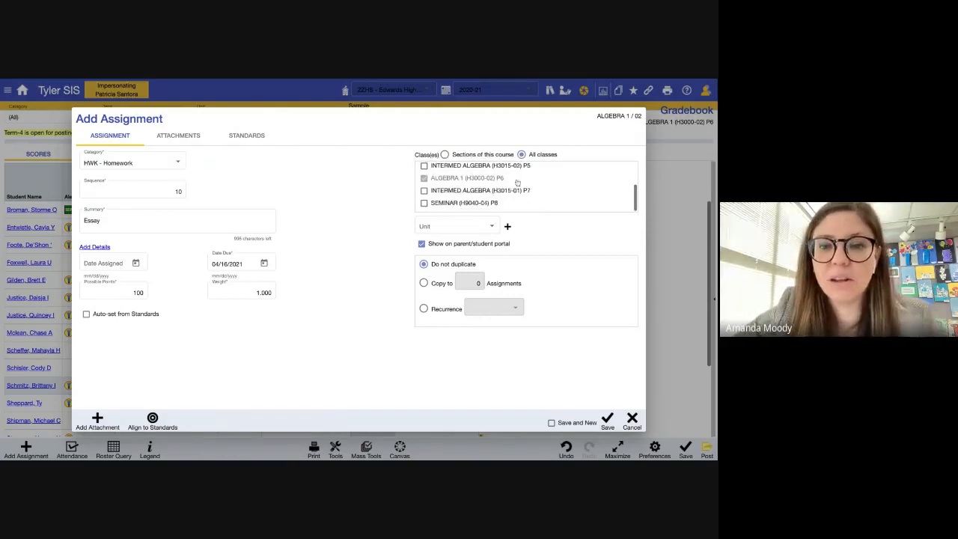
scroll(517, 183, "up", 3)
left_click(425, 181)
left_click(425, 193)
scroll(425, 197, "down", 3)
left_click(424, 192)
left_click(426, 203)
scroll(432, 196, "up", 2)
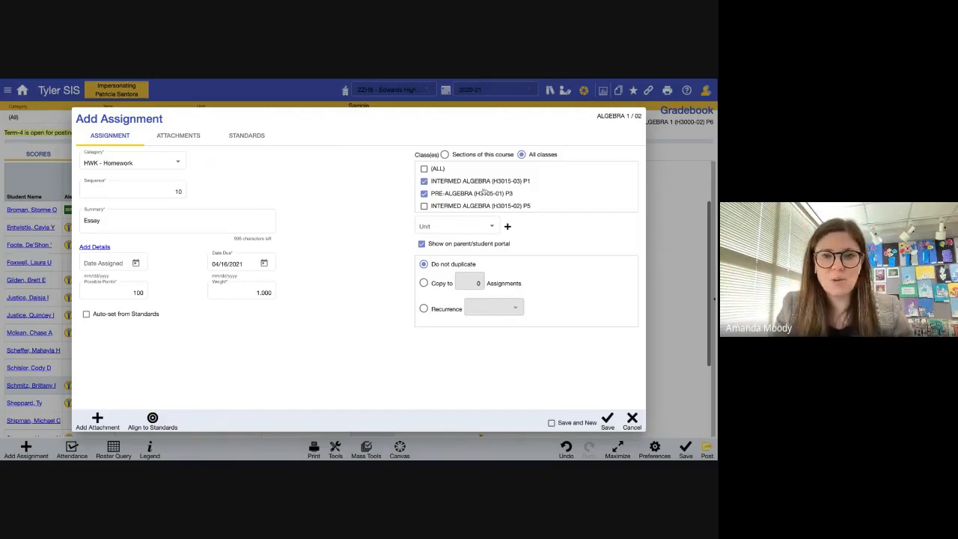
- Toggle the Save and New option on and back off
scroll(466, 190, "down", 2)
scroll(465, 190, "up", 2)
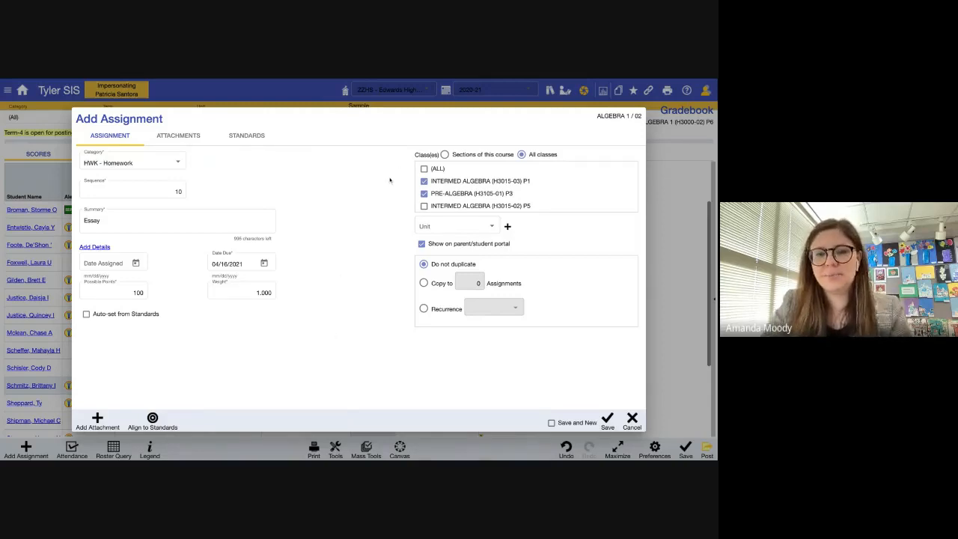
scroll(483, 186, "down", 2)
scroll(490, 181, "up", 2)
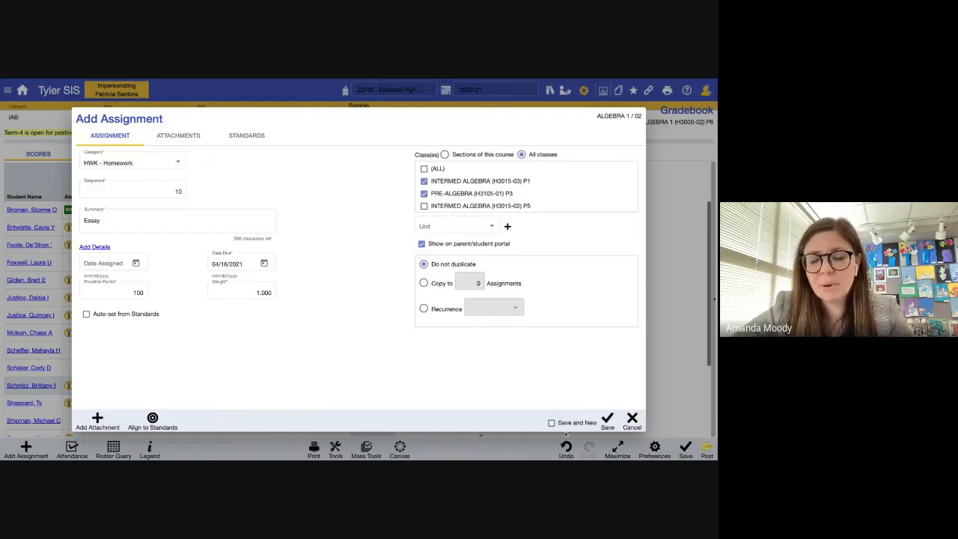
left_click(553, 424)
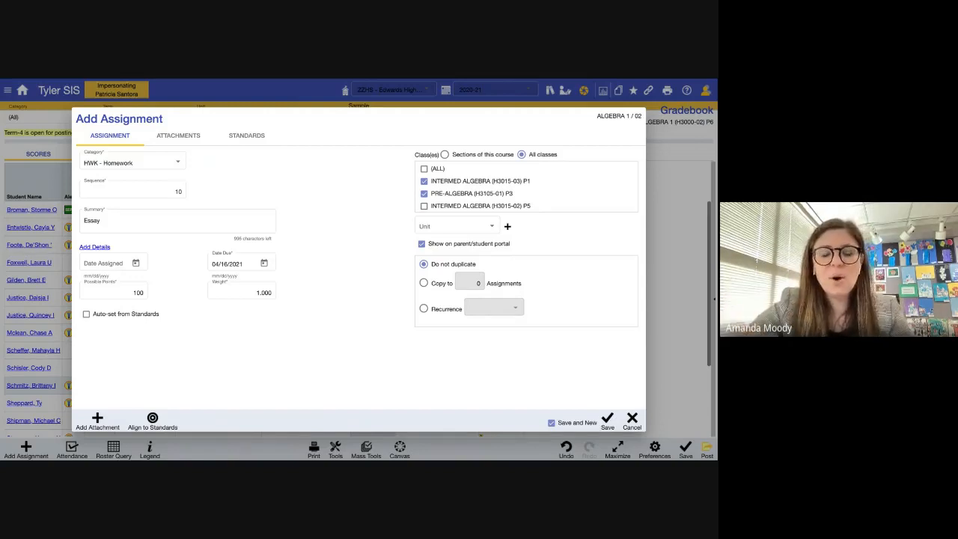
left_click(551, 423)
- Save the Essay assignment, which appears in the gradebook as HWK-010
left_click(607, 421)
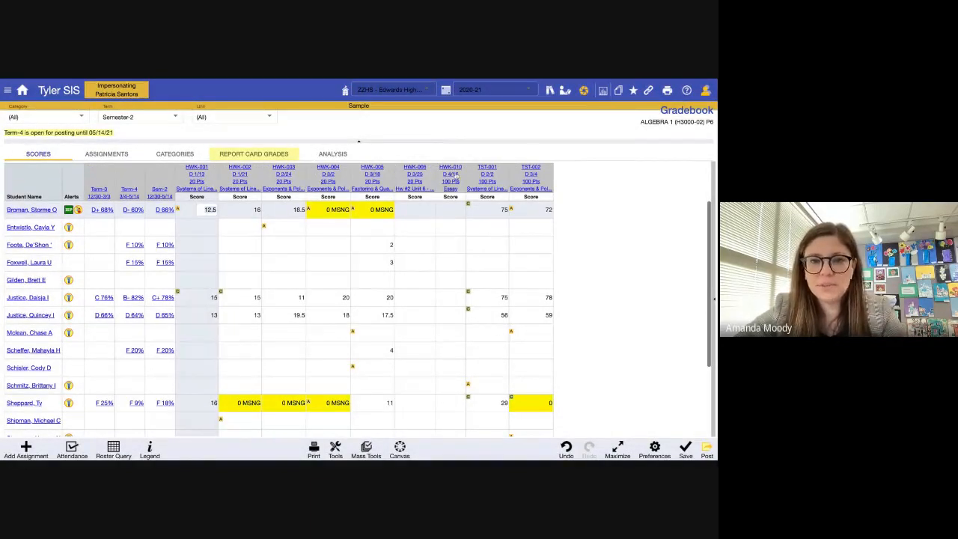
scroll(446, 355, "down", 2)
scroll(446, 355, "up", 2)
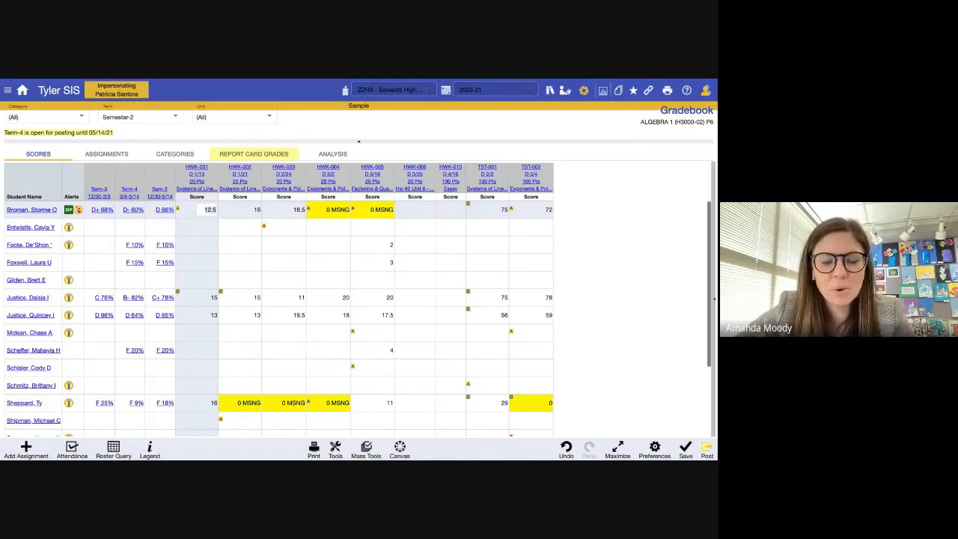
scroll(240, 279, "down", 2)
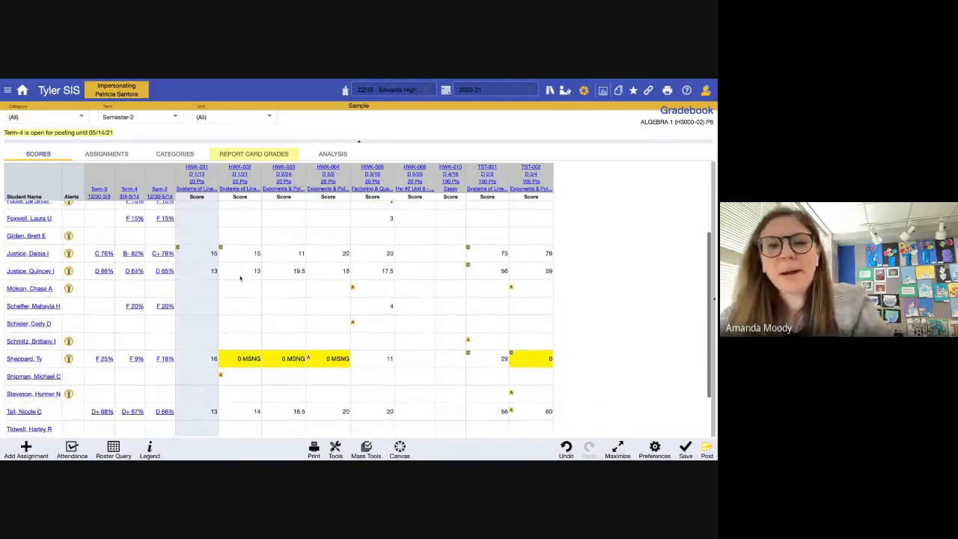
scroll(240, 278, "up", 2)
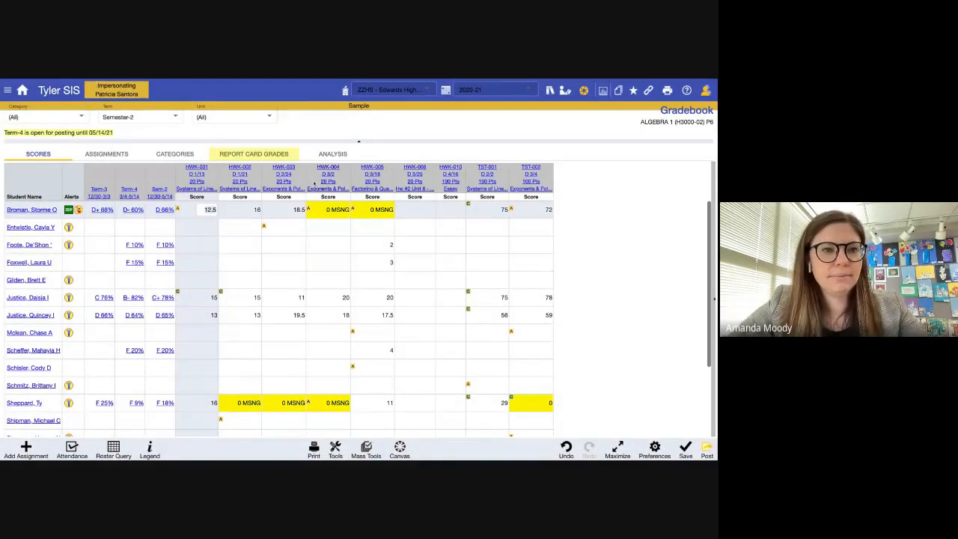
- Enter HWK-006 scores of 10, 20 and 10, correcting the rejected entries
left_click(428, 224)
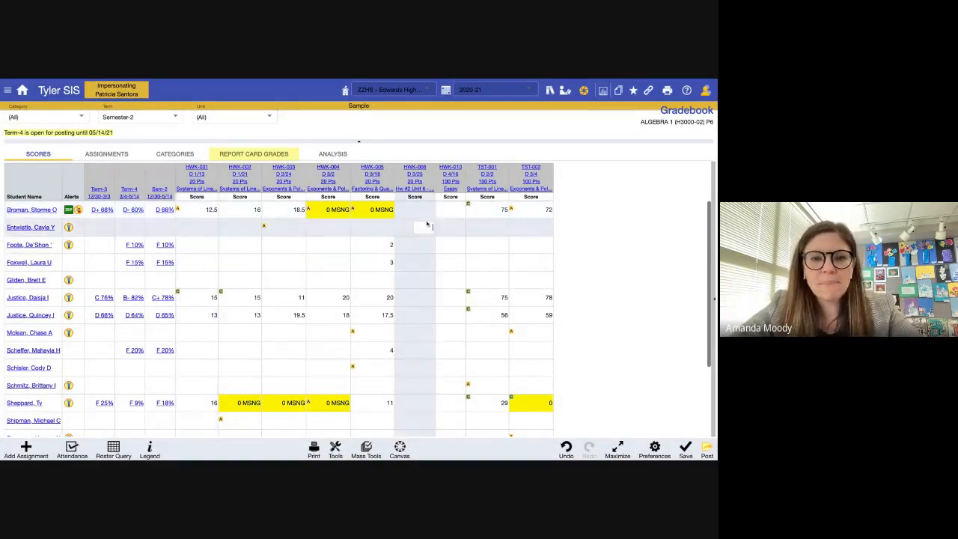
left_click(418, 209)
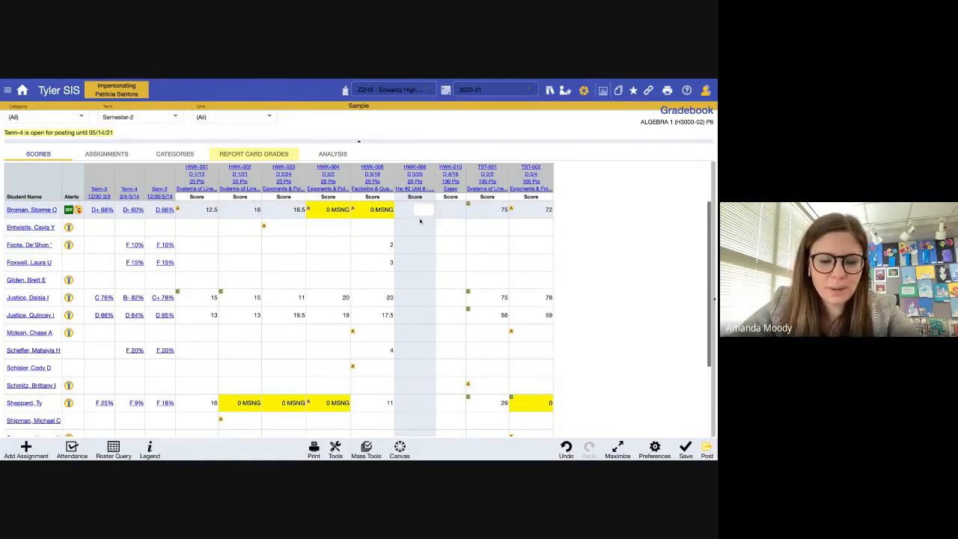
type("10")
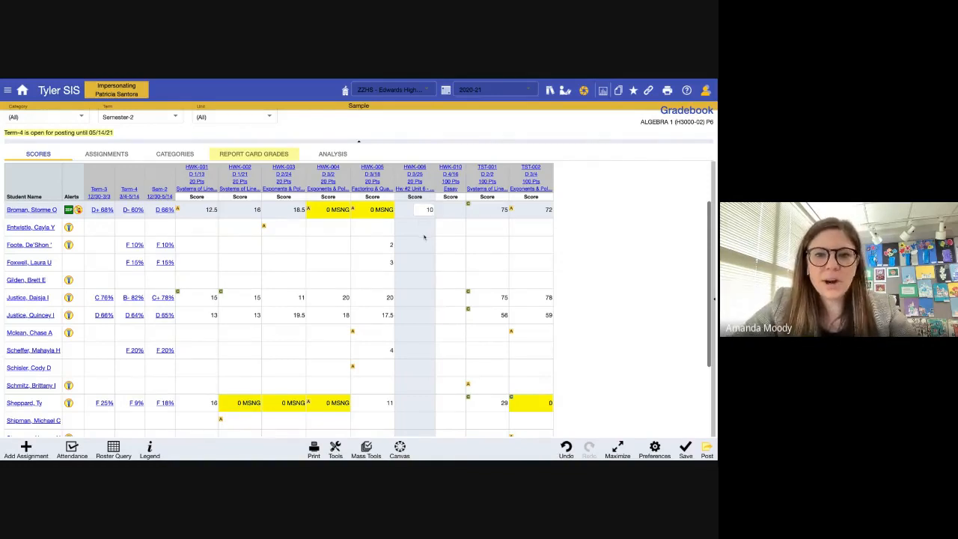
left_click(418, 267)
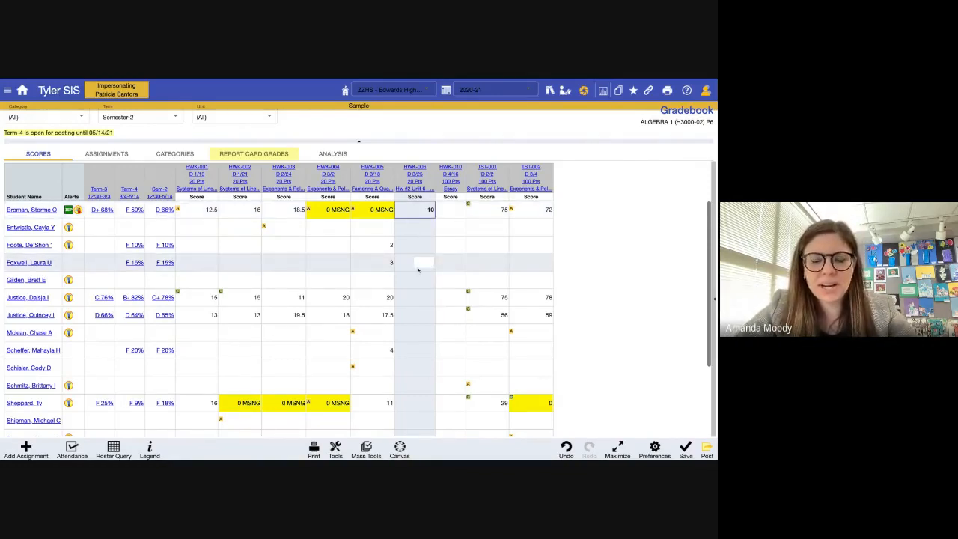
left_click(426, 316)
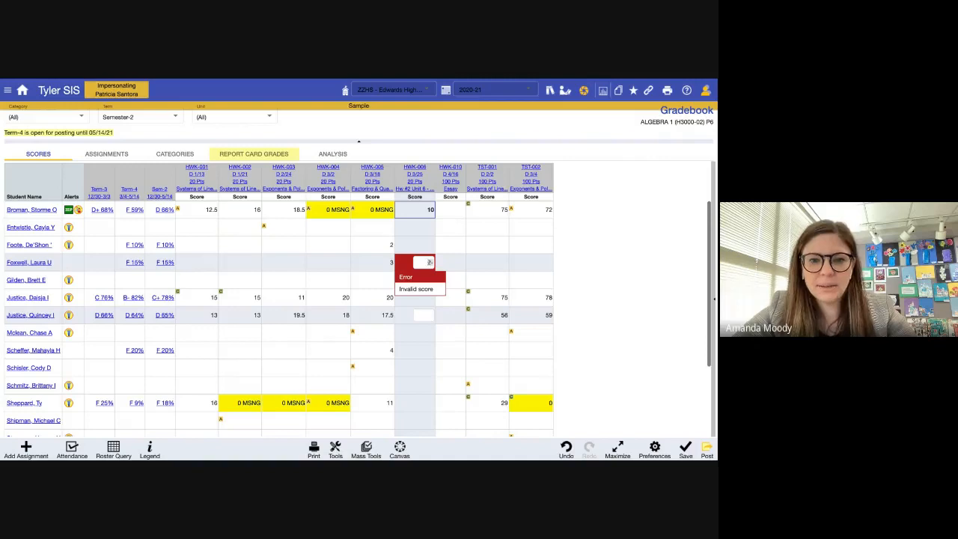
key("BackSpace")
type("0")
left_click(426, 373)
type("expt")
key("Return")
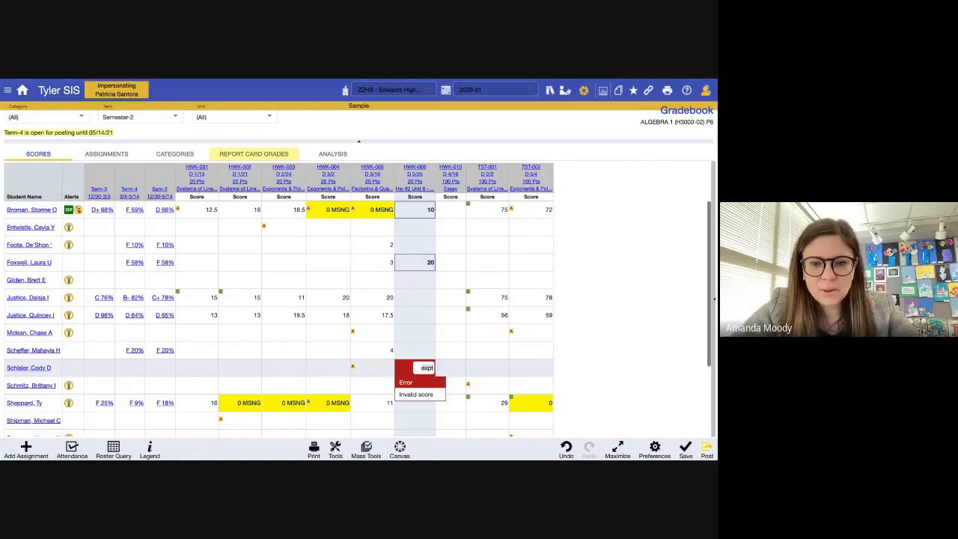
double_click(431, 367)
key("BackSpace")
type("10")
key("Return")
- Open another HWK-006 score cell, then bring up the HWK-006 assignment's options menu
left_click(410, 315)
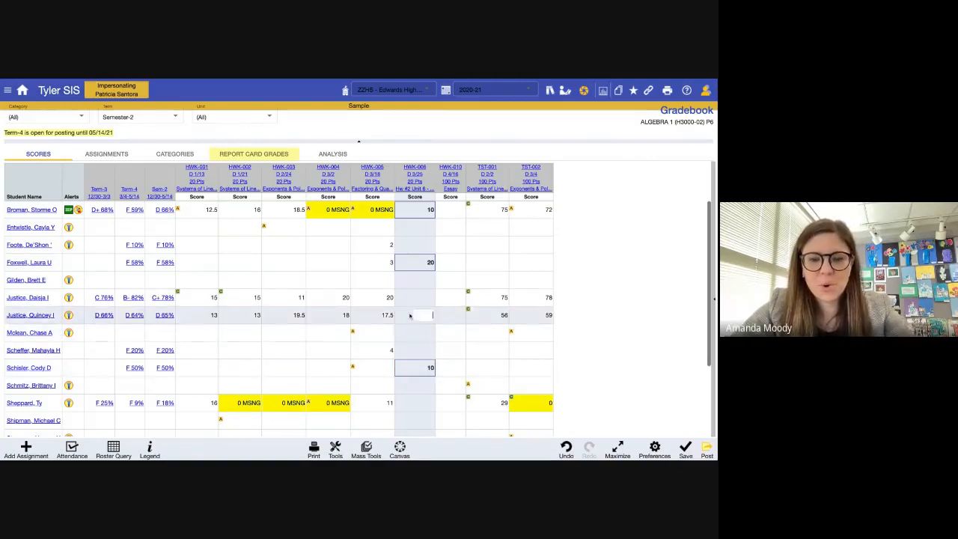
scroll(409, 315, "down", 3)
scroll(420, 292, "up", 3)
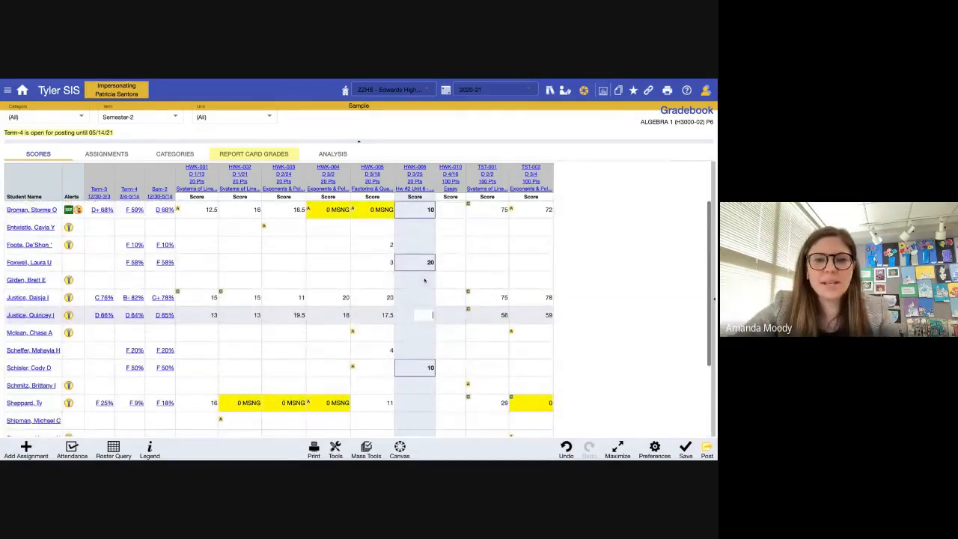
scroll(428, 266, "down", 3)
scroll(399, 244, "up", 3)
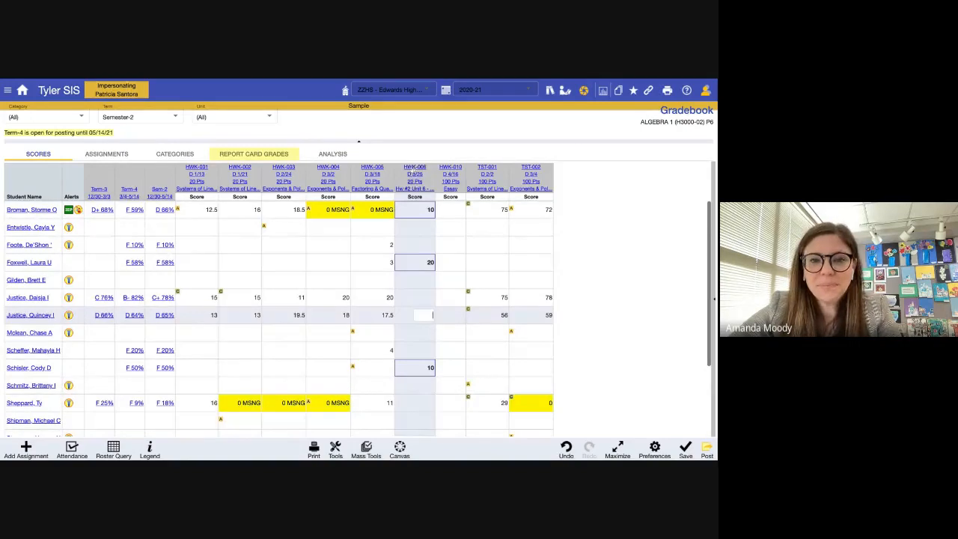
left_click(417, 183)
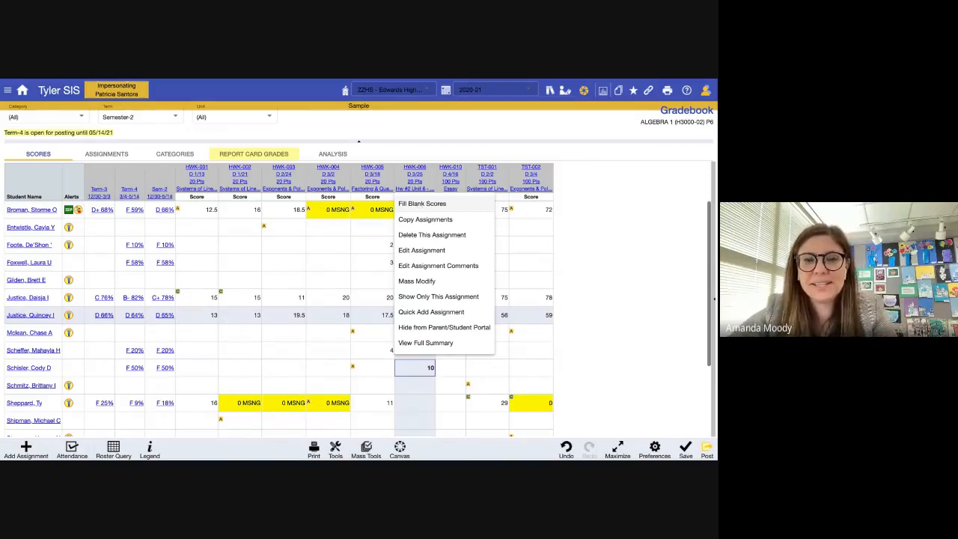
- Fill the blank HWK-006 scores with [0] LATE marks
left_click(421, 204)
scroll(421, 205, "down", 3)
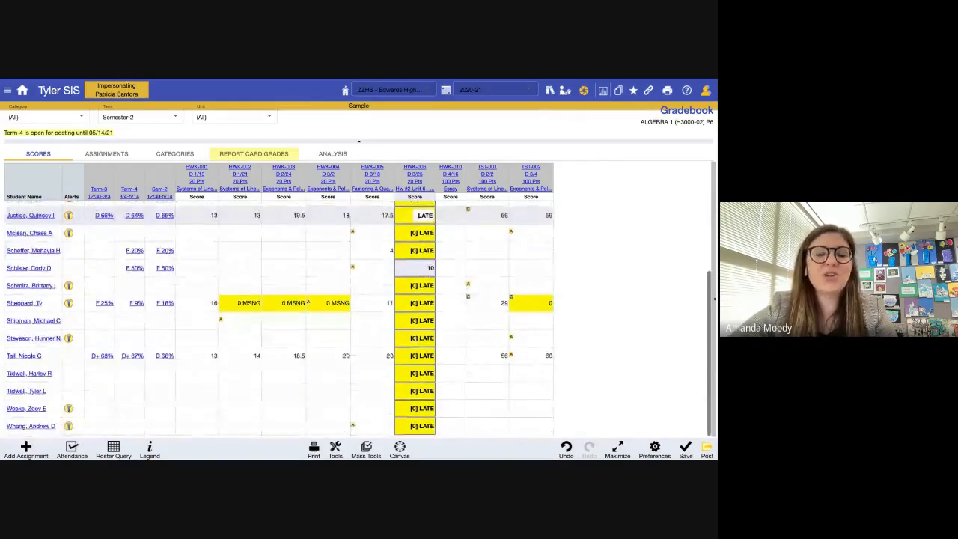
scroll(421, 205, "up", 2)
scroll(423, 212, "up", 2)
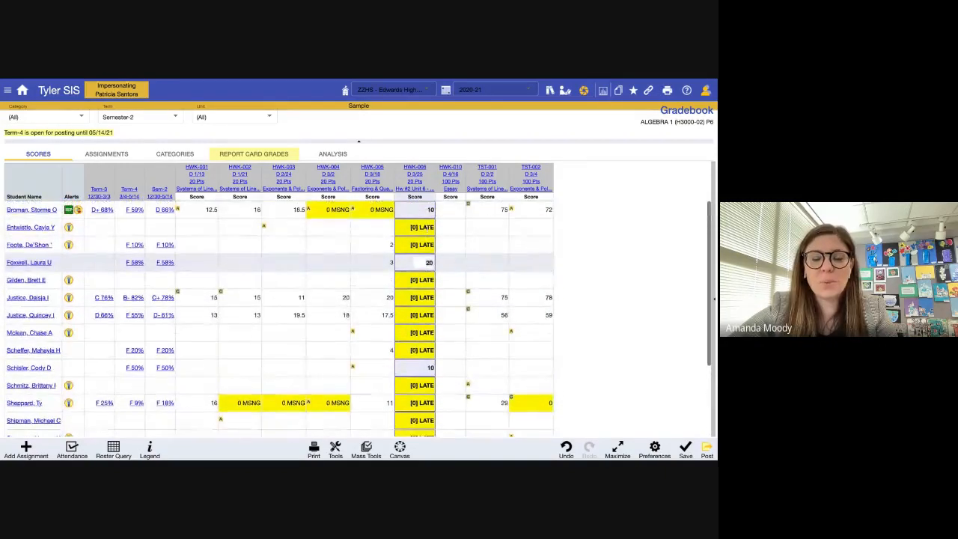
- Save the unsaved score changes, review the Fill Blank Scores preference, and cancel out
left_click(653, 450)
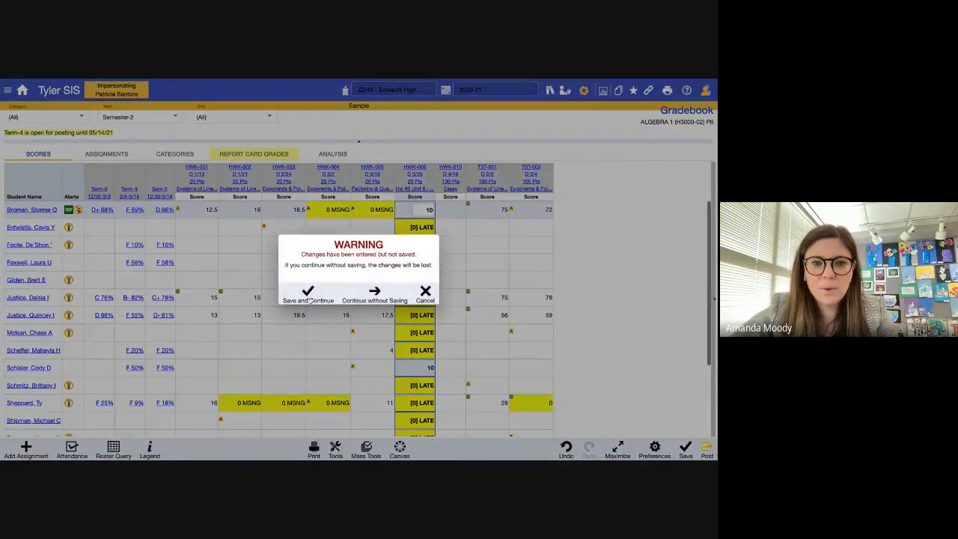
left_click(309, 296)
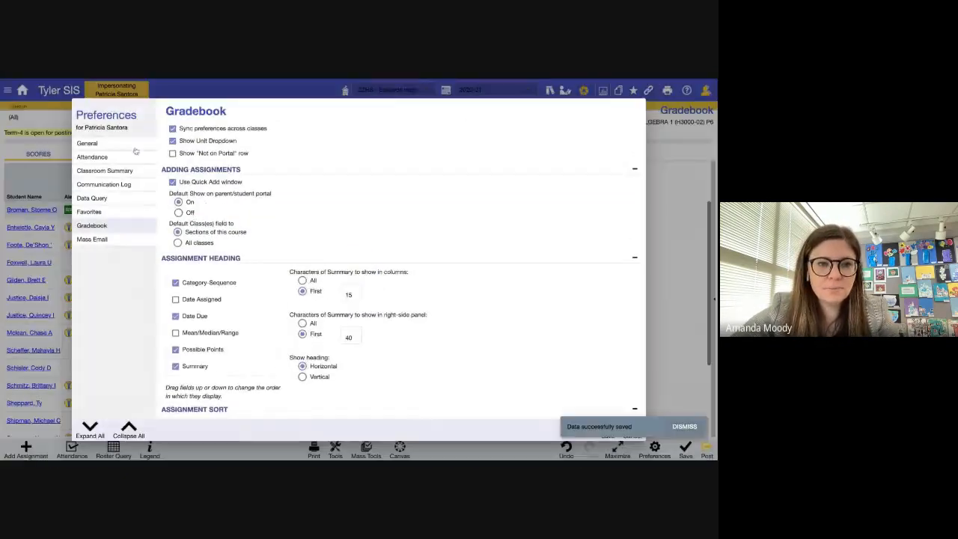
scroll(244, 258, "down", 5)
scroll(245, 258, "down", 5)
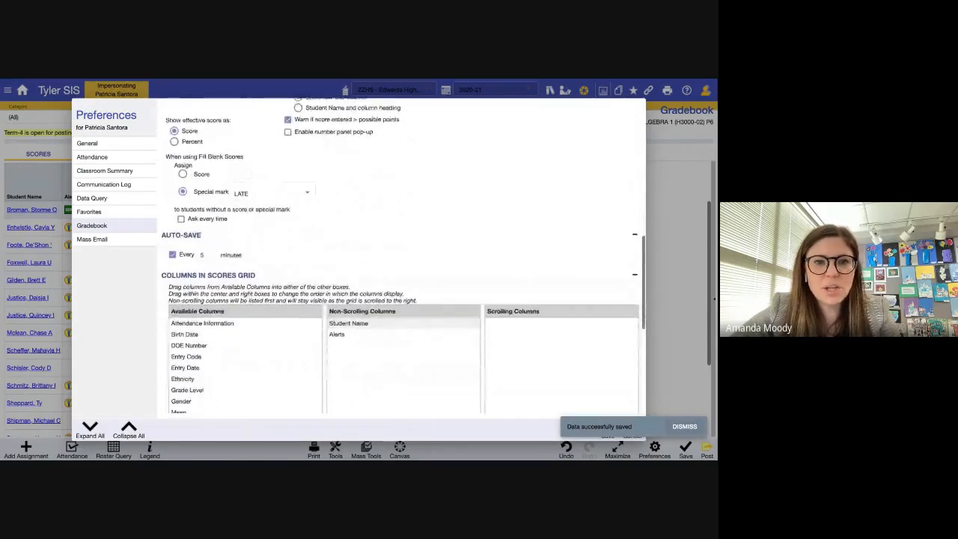
triple_click(216, 156)
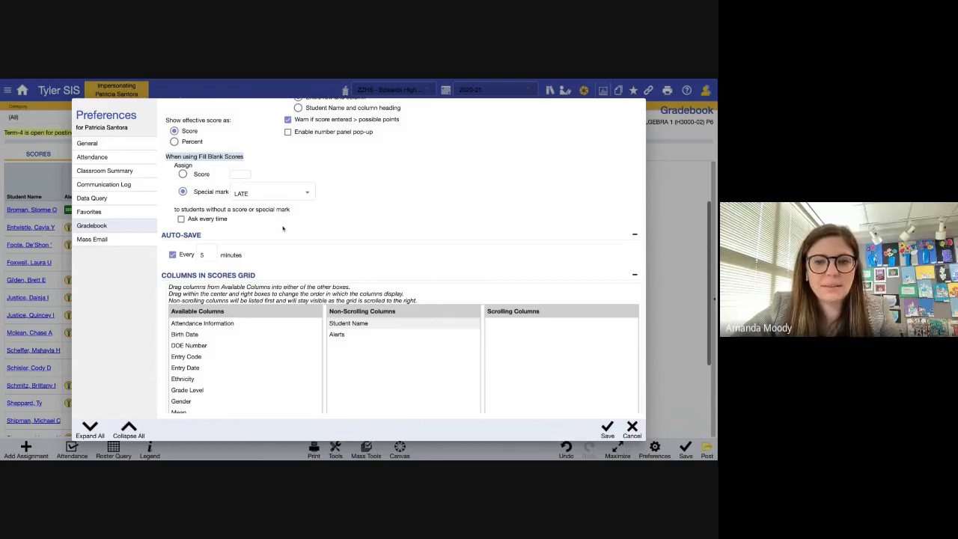
left_click(632, 426)
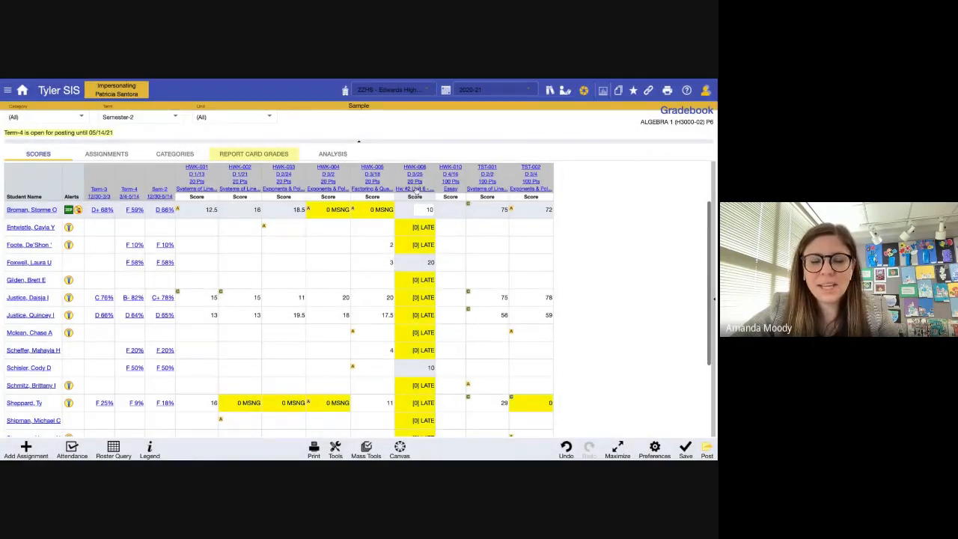
- Use Mass Modify on HWK-006 to set scores to 20, leaving Overwrite unchecked
left_click(414, 182)
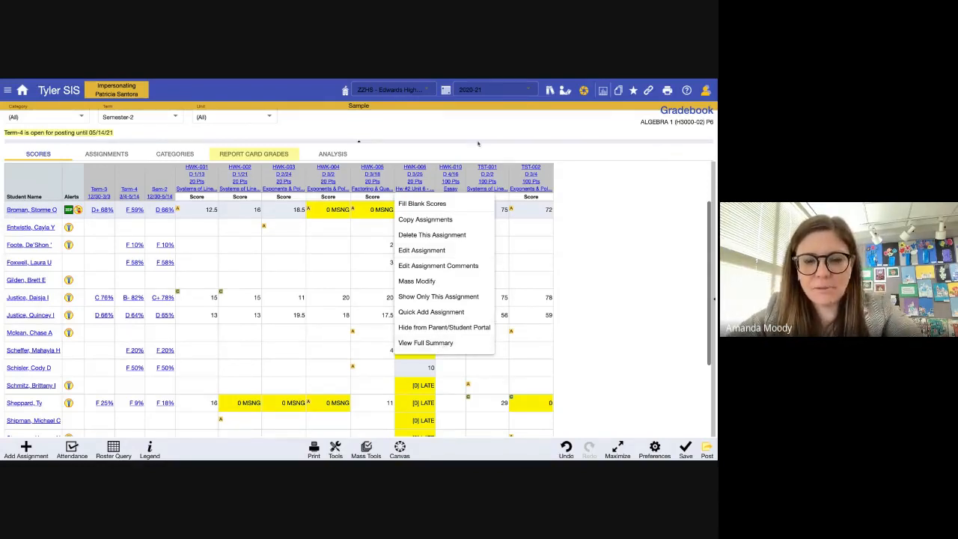
left_click(447, 282)
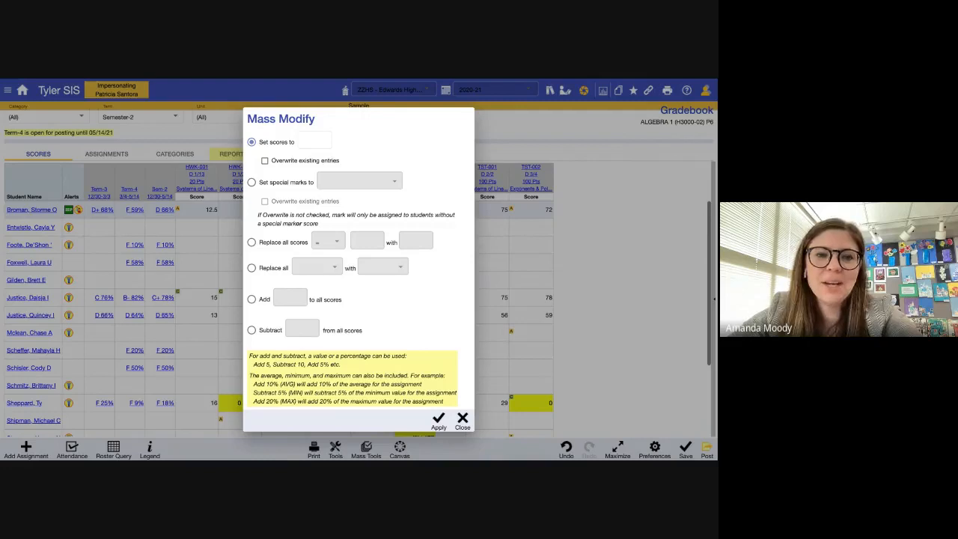
left_click(251, 299)
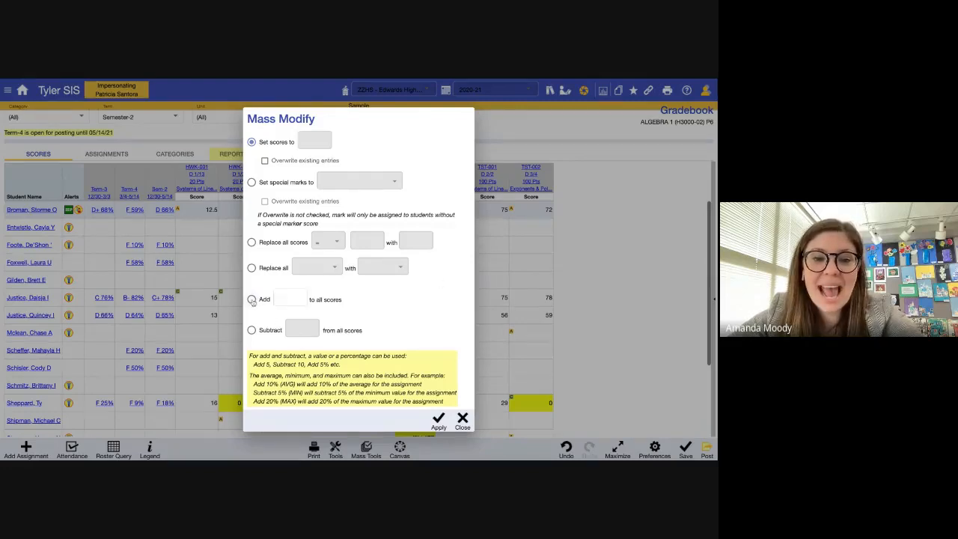
left_click(285, 300)
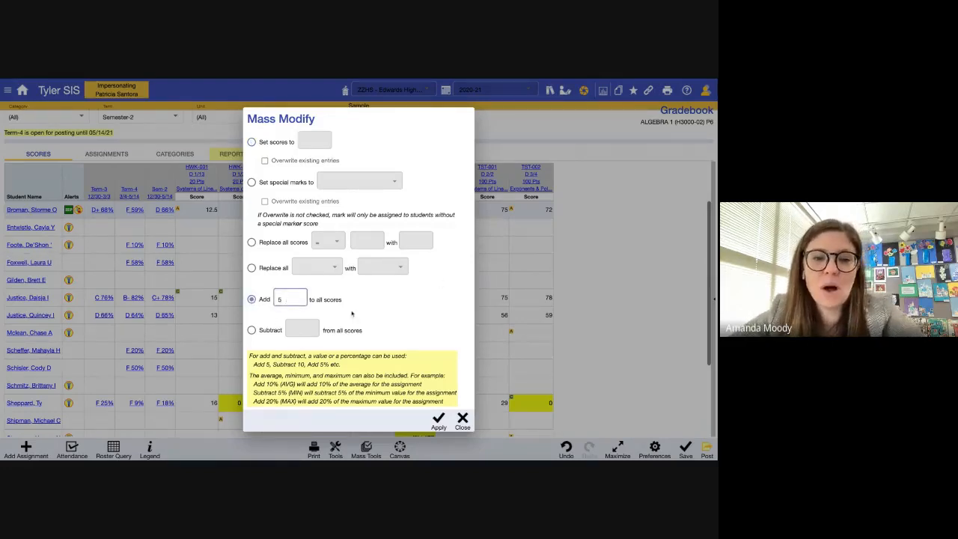
left_click(283, 142)
left_click(314, 140)
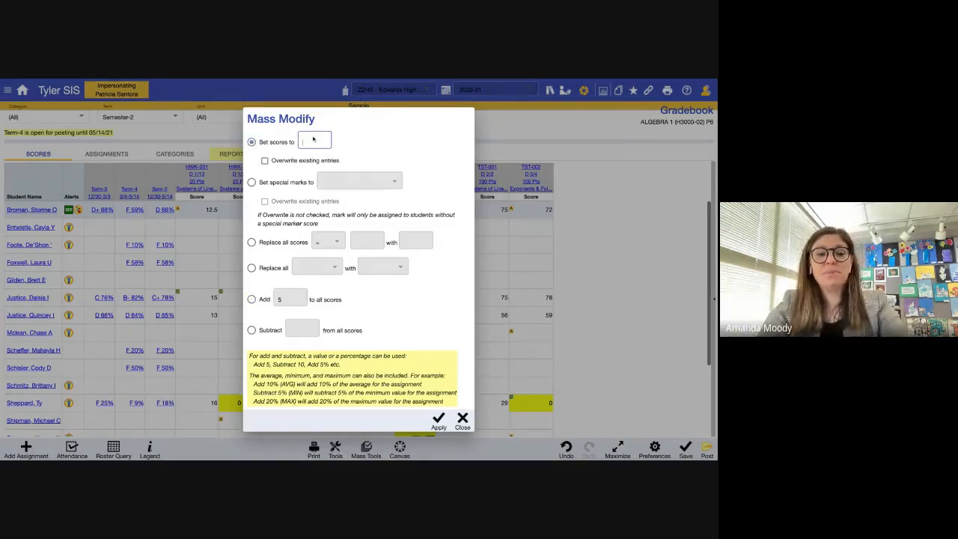
type("20")
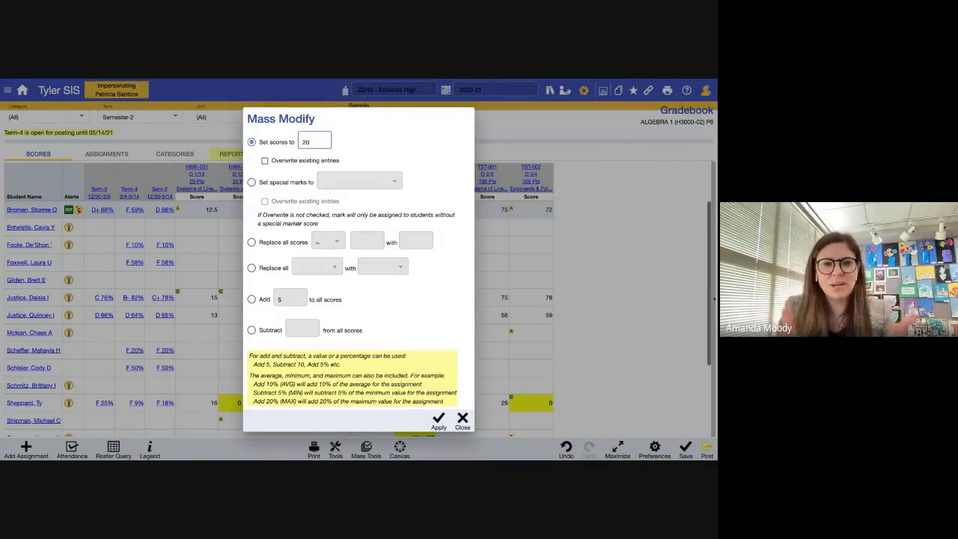
scroll(340, 349, "down", 1)
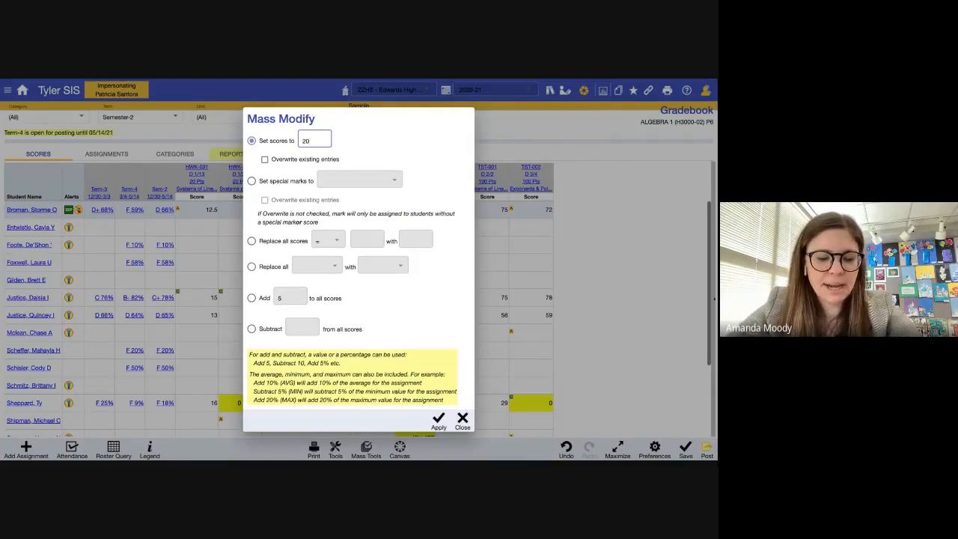
scroll(357, 240, "up", 1)
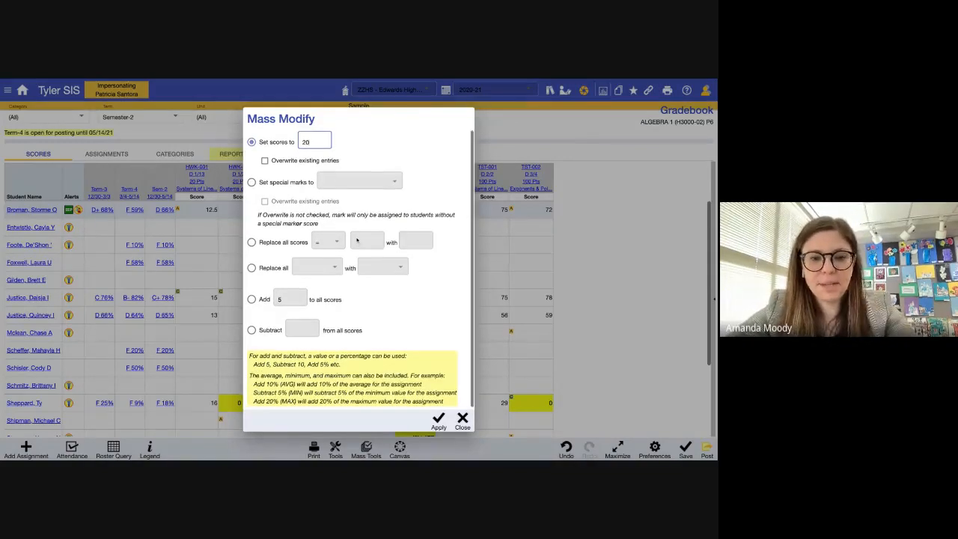
left_click(439, 420)
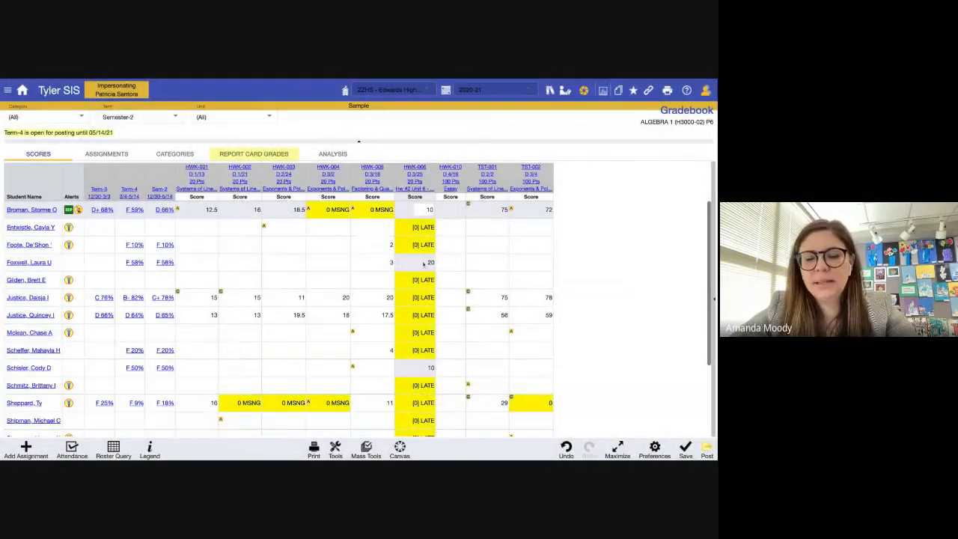
- Enter an actual 0 score in the first student's HWK-006 cell
scroll(425, 266, "down", 1)
scroll(424, 266, "up", 1)
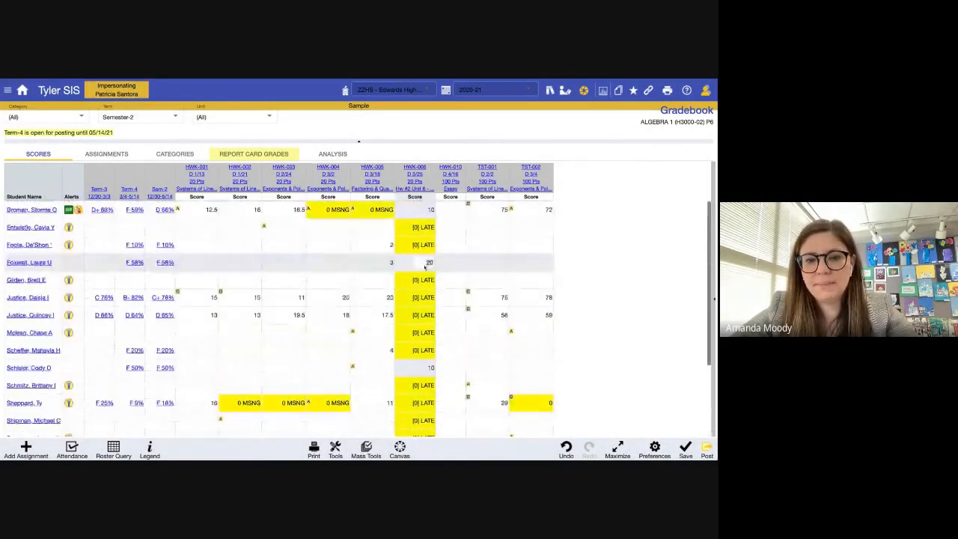
left_click(422, 223)
key("Up")
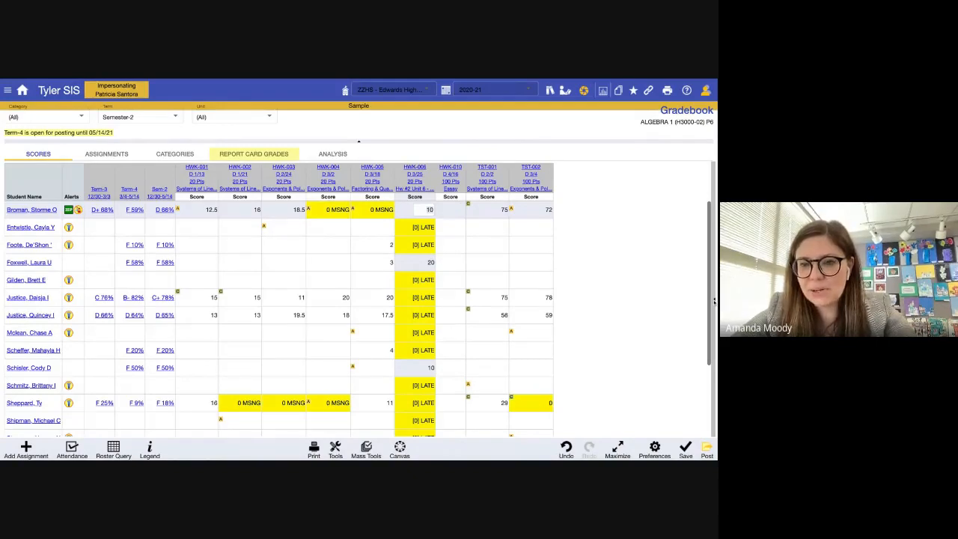
left_click(715, 301)
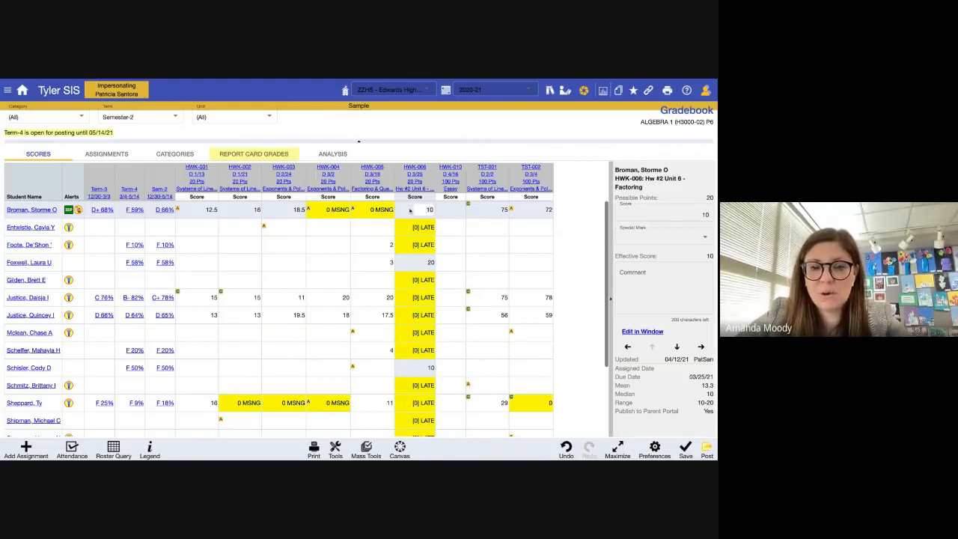
type("0")
key("Return")
type("0")
key("Return")
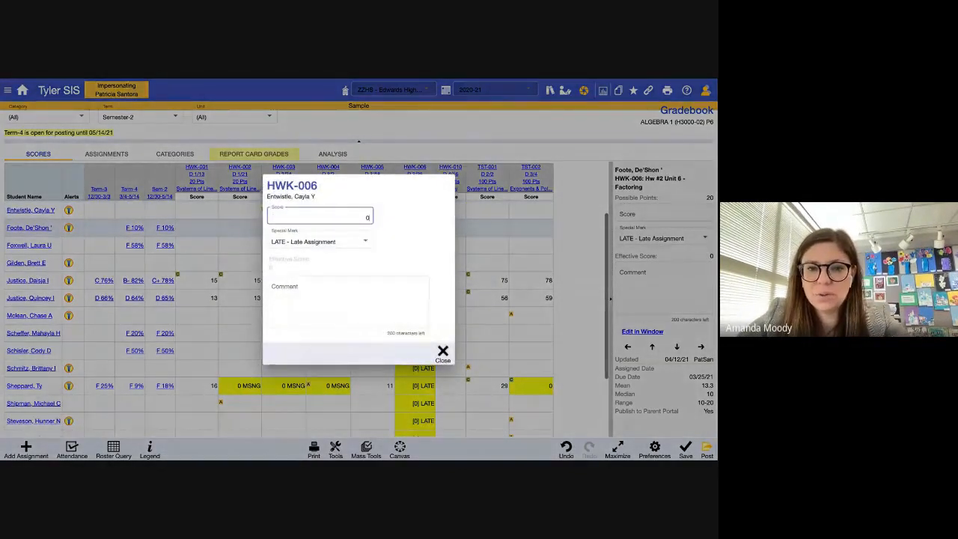
left_click(443, 351)
- Select the next student's HWK-006 score of 20 and show its Special Mark choices
left_click(426, 256)
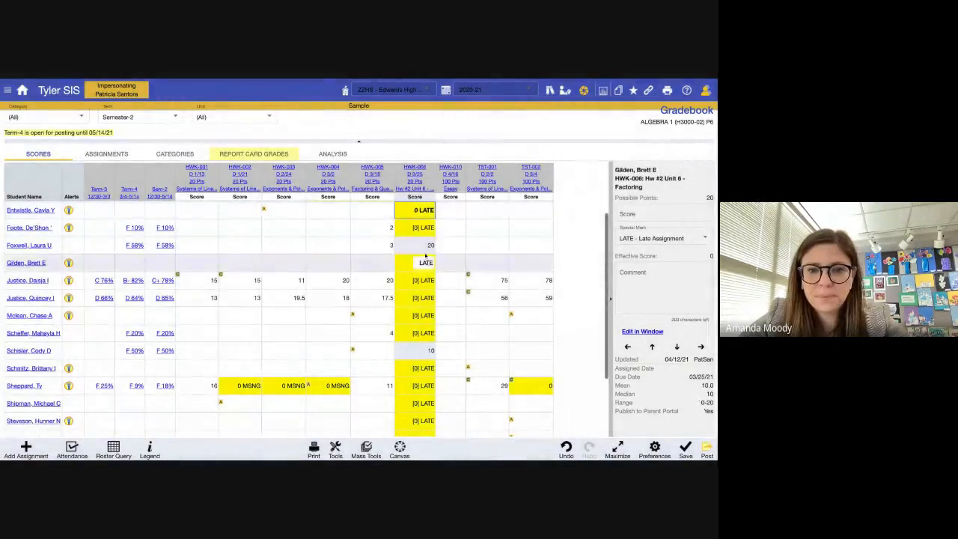
left_click(425, 245)
left_click(671, 244)
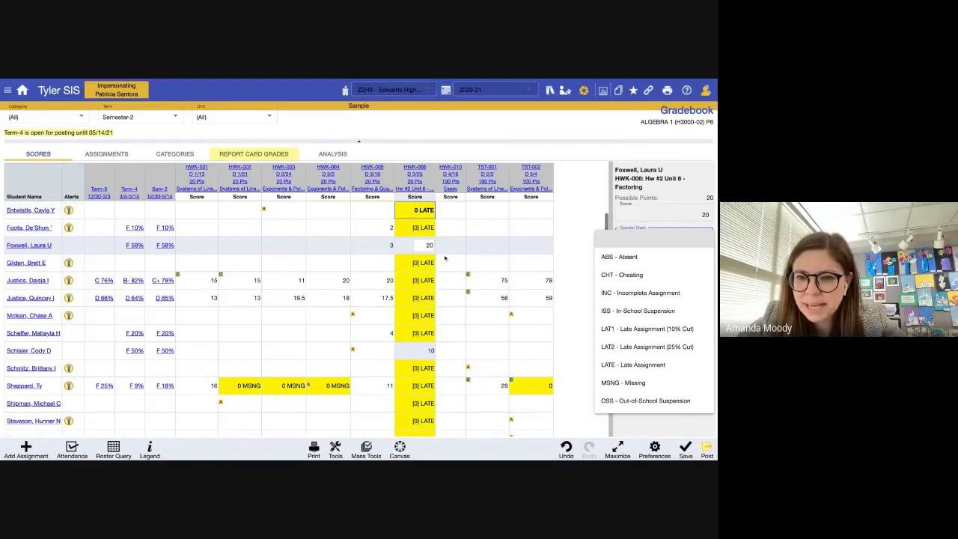
scroll(666, 338, "down", 1)
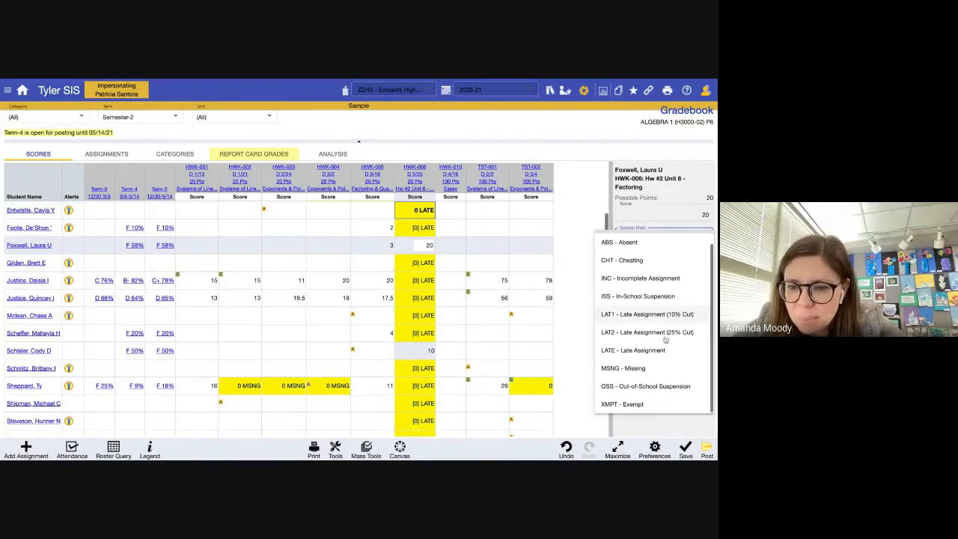
- Mark a student's HWK-006 score as ABS (absent)
left_click(429, 245)
type("exmt")
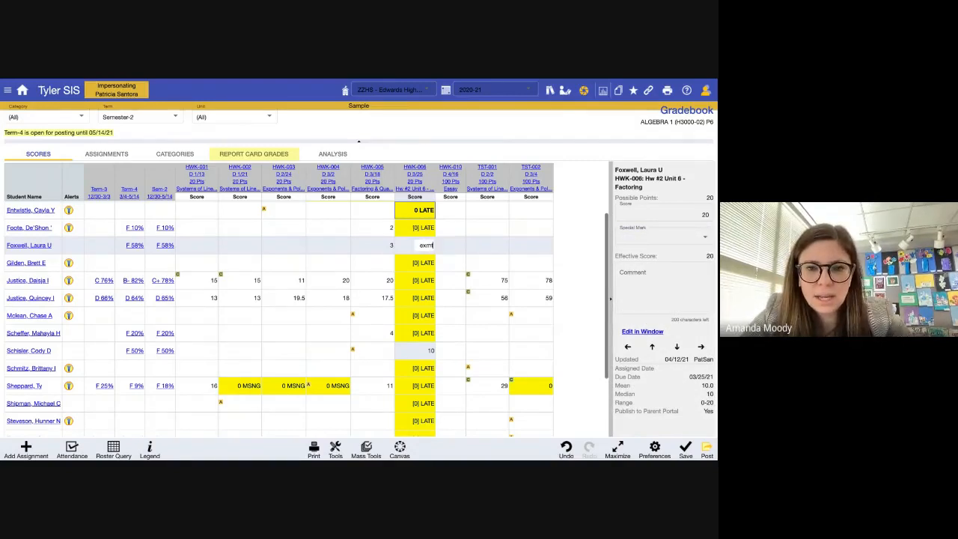
key("BackSpace")
type("ab")
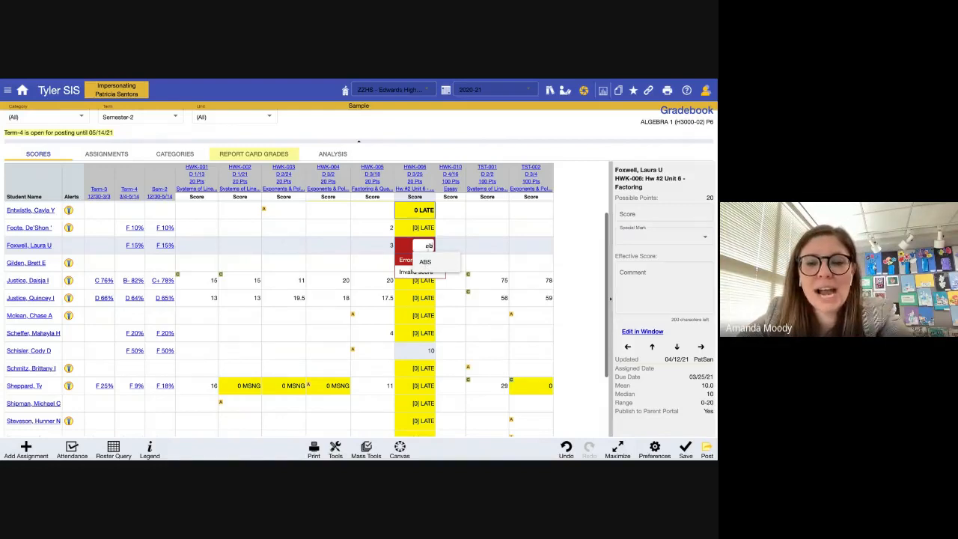
left_click(629, 235)
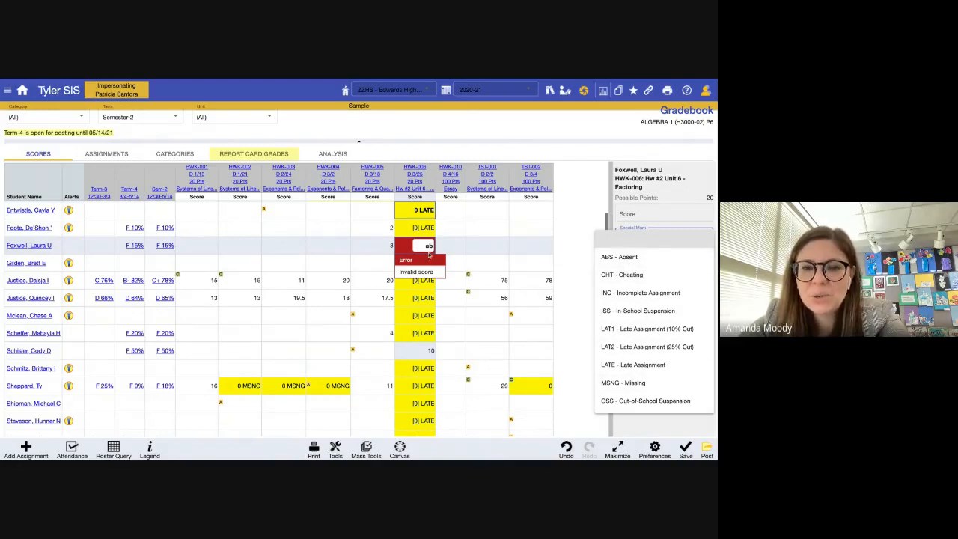
left_click(434, 247)
key("BackSpace")
key("BackSpace")
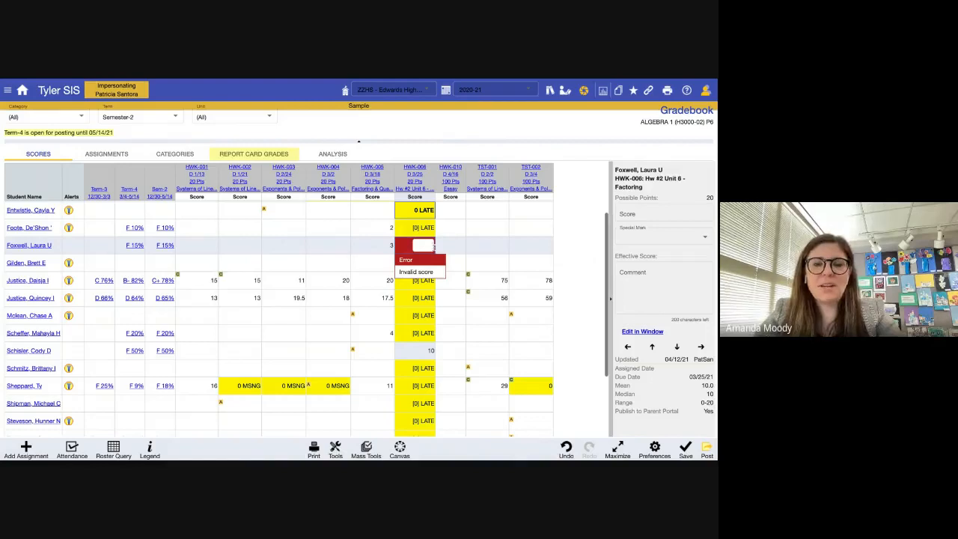
type("ab")
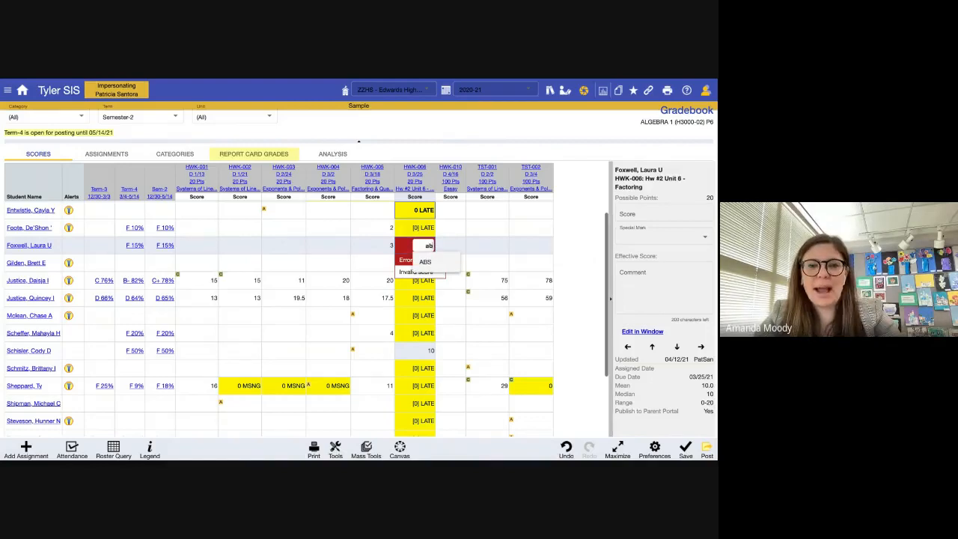
left_click(426, 262)
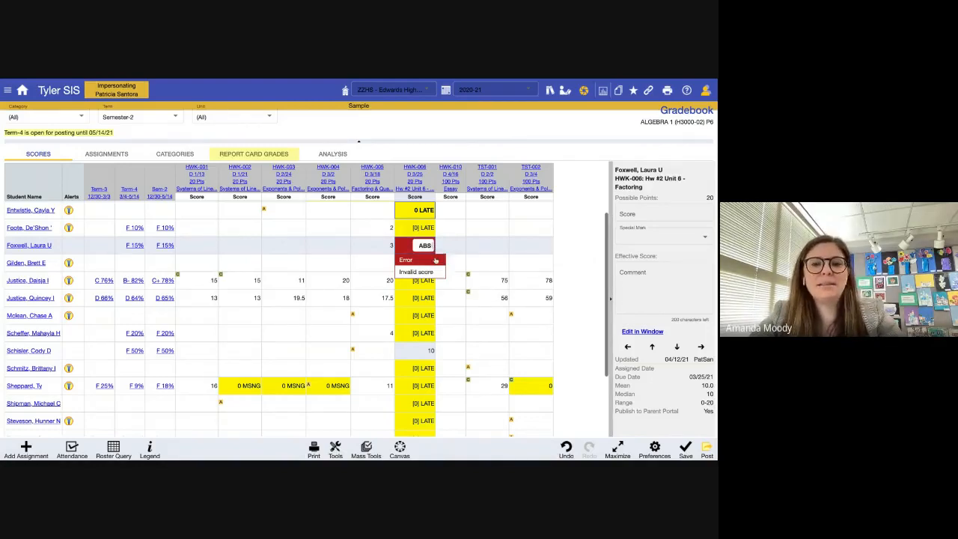
left_click(408, 334)
- Give another student's HWK-006 score LAT2, then change it to XMPT - Exempt
left_click(419, 262)
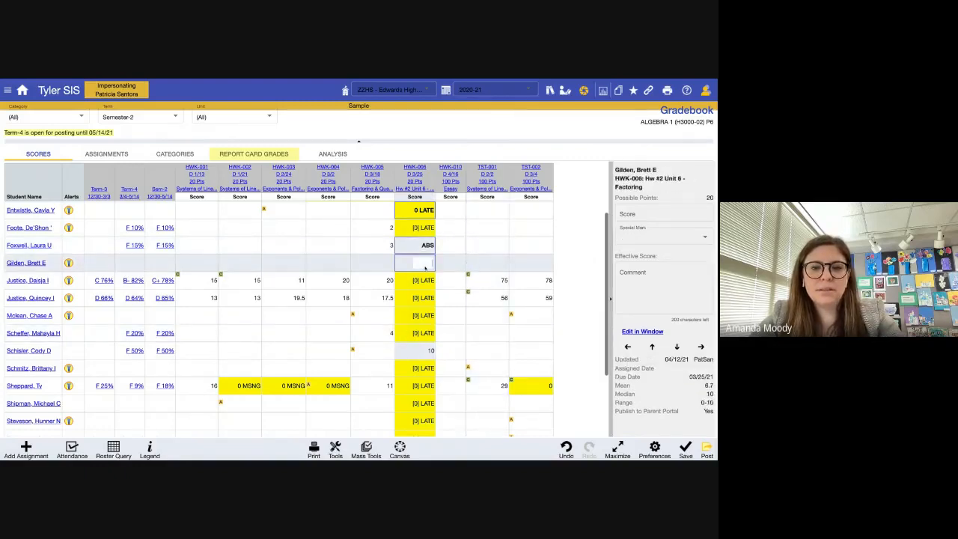
type("la")
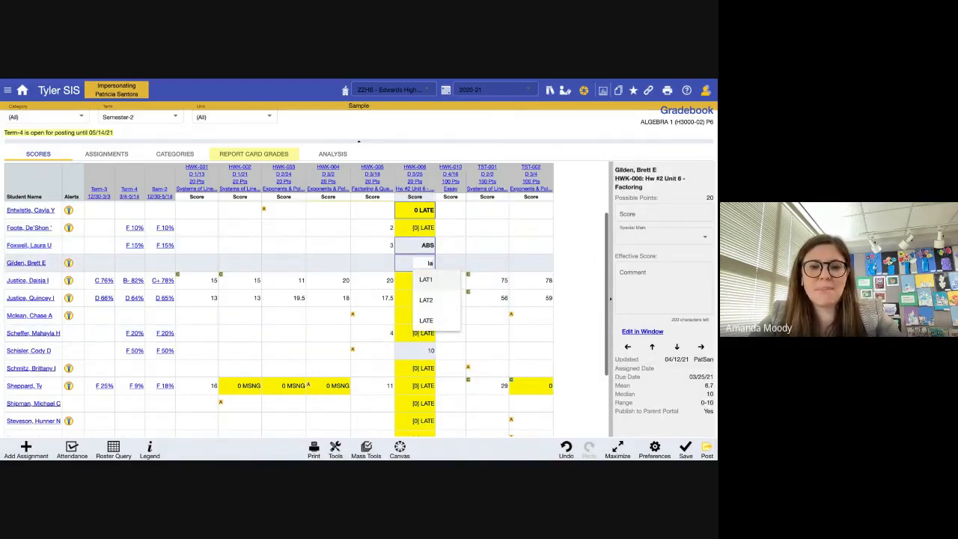
left_click(426, 299)
key("Up")
left_click(662, 238)
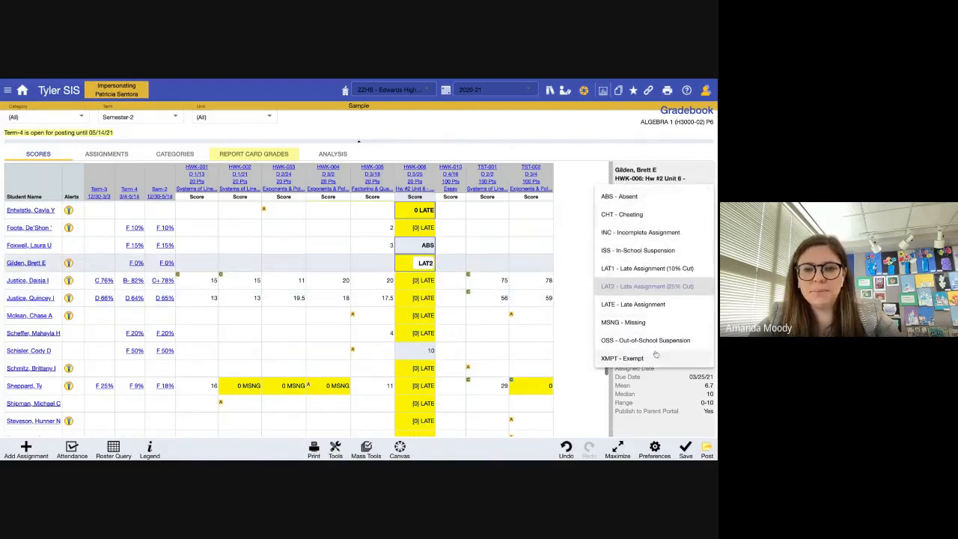
left_click(653, 358)
left_click(640, 306)
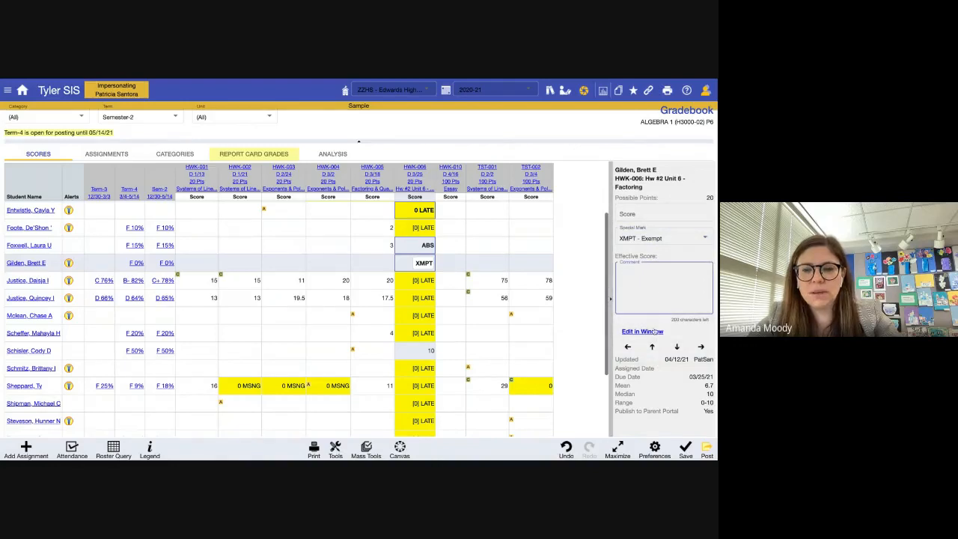
- Review HWK-005, HWK-006, HWK-010 and TST-001 score details, collapse the panel, and begin adding an assignment
double_click(432, 314)
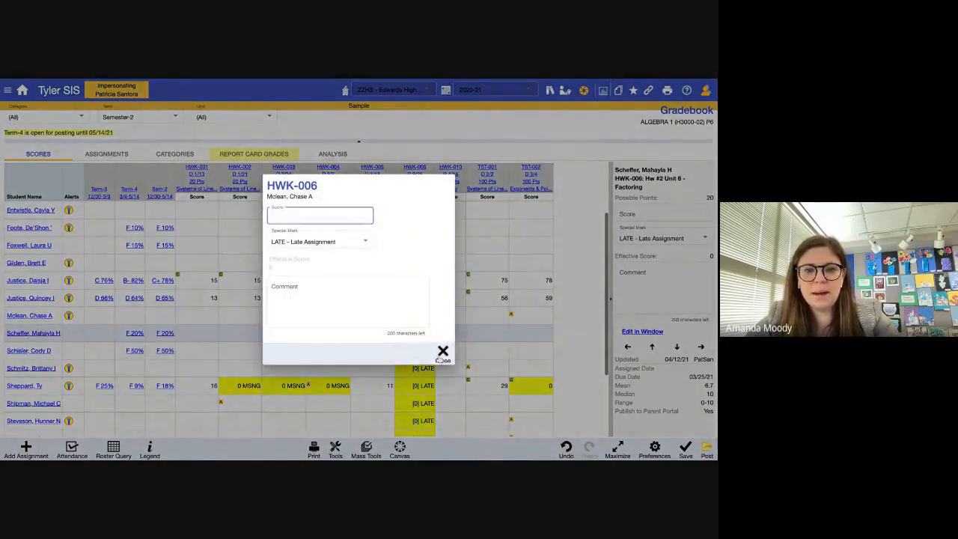
left_click(441, 357)
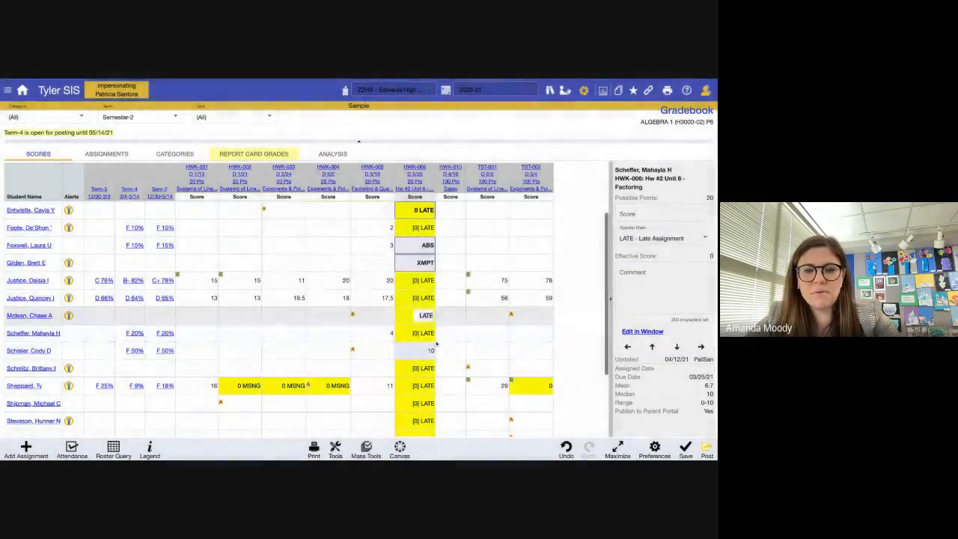
left_click(387, 282)
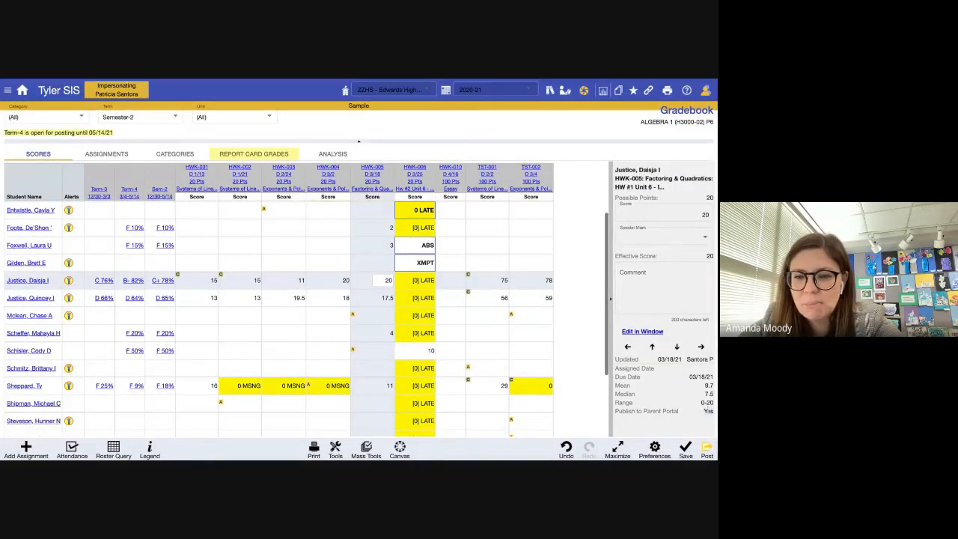
left_click(454, 244)
left_click(489, 216)
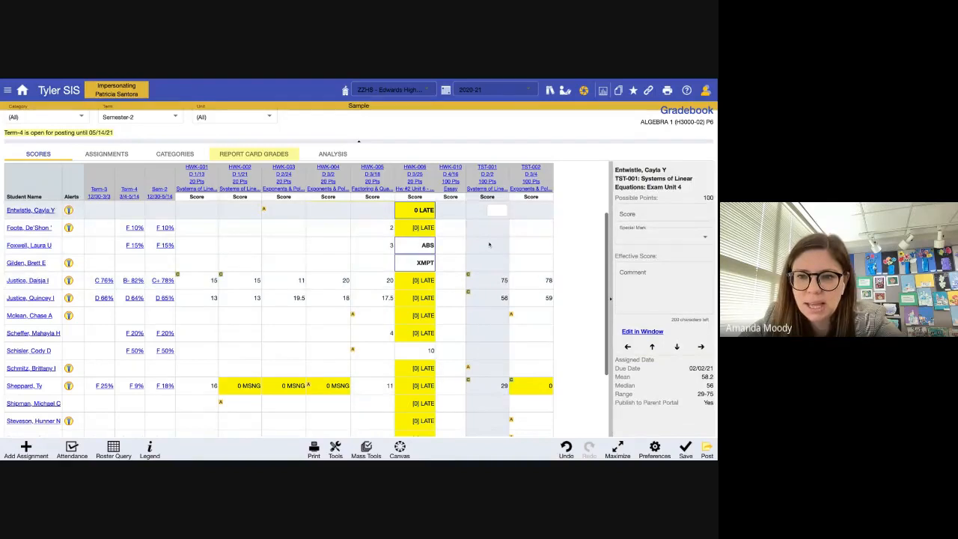
left_click(491, 246)
left_click(425, 229)
left_click(425, 250)
scroll(426, 252, "down", 1)
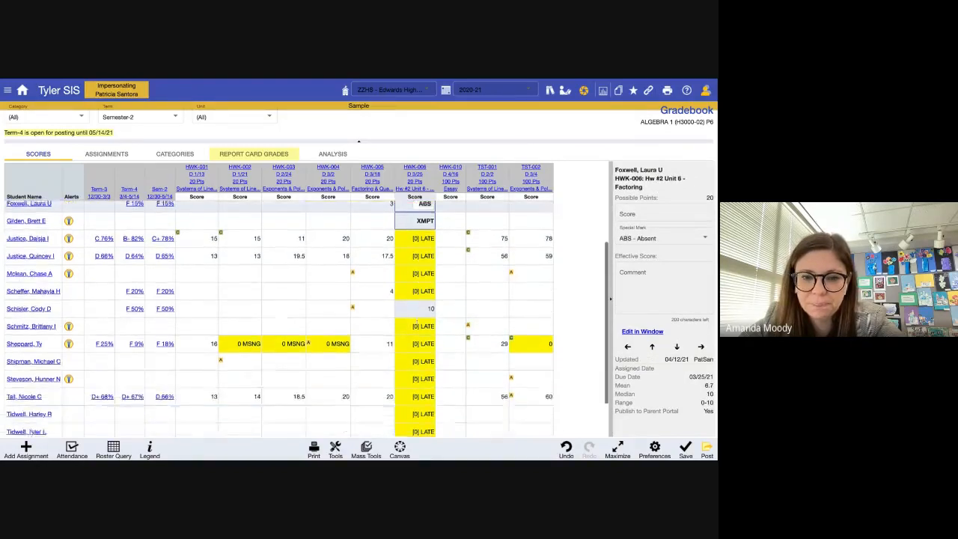
scroll(425, 250, "up", 1)
left_click(460, 242)
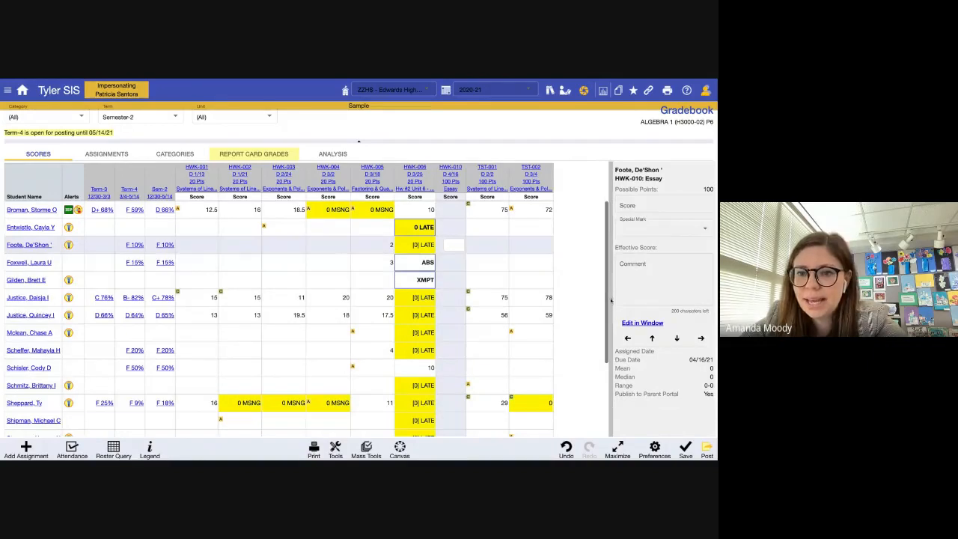
left_click(611, 301)
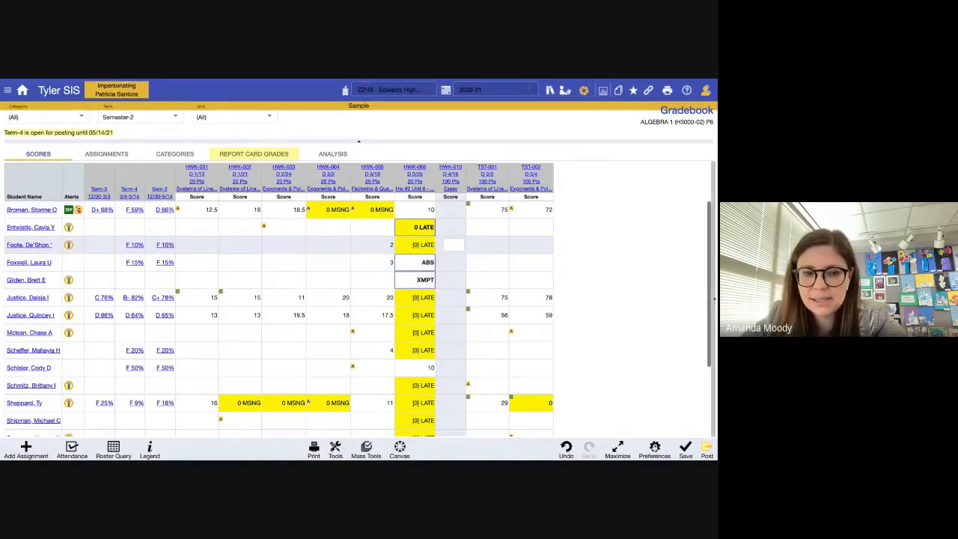
left_click(25, 450)
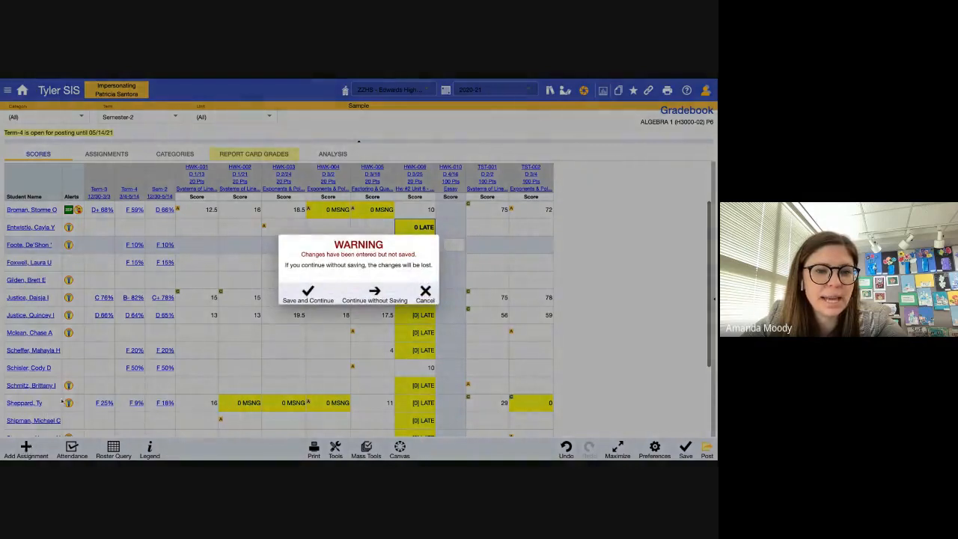
- Save pending changes, view the full assignment form with All classes, then cancel back to the grid
left_click(310, 297)
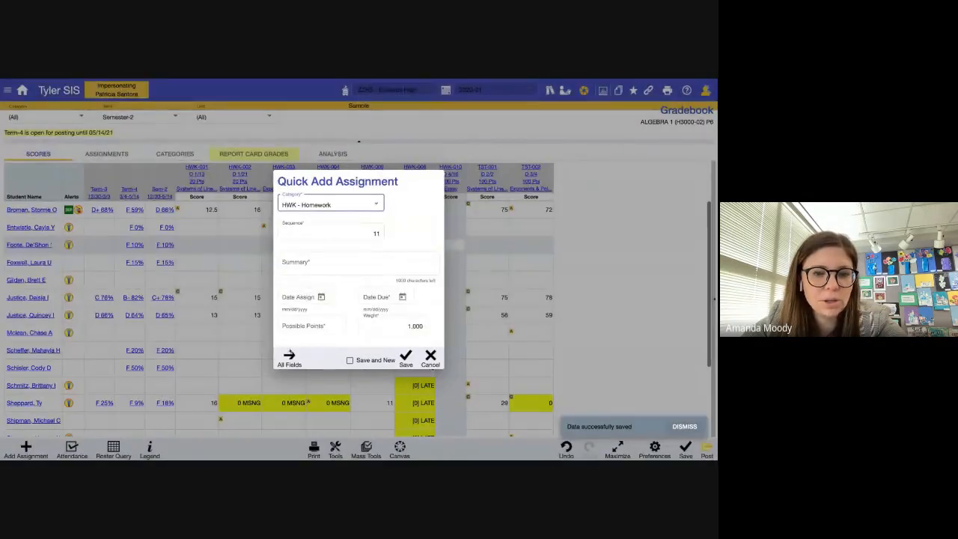
left_click(289, 358)
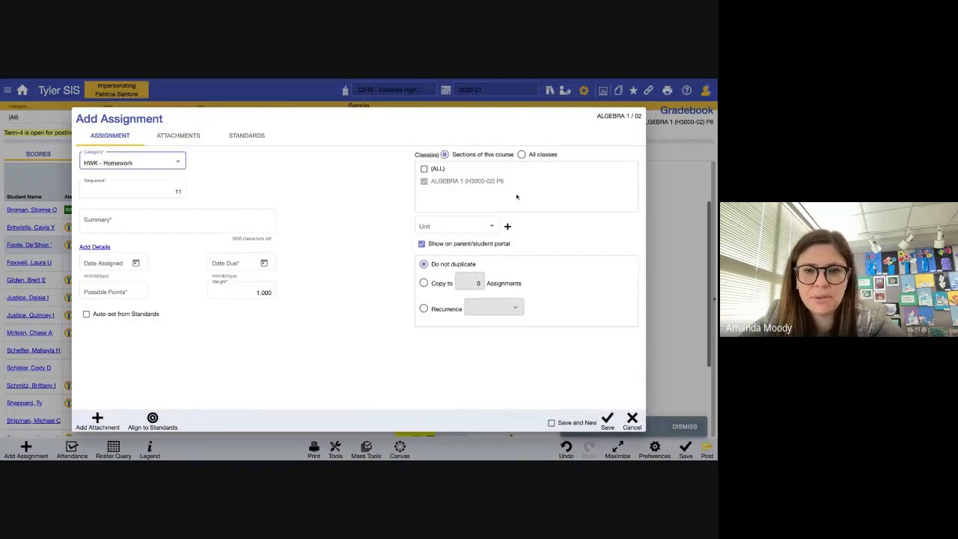
left_click(521, 154)
scroll(487, 198, "down", 1)
scroll(488, 198, "up", 2)
scroll(492, 190, "down", 1)
scroll(492, 189, "up", 1)
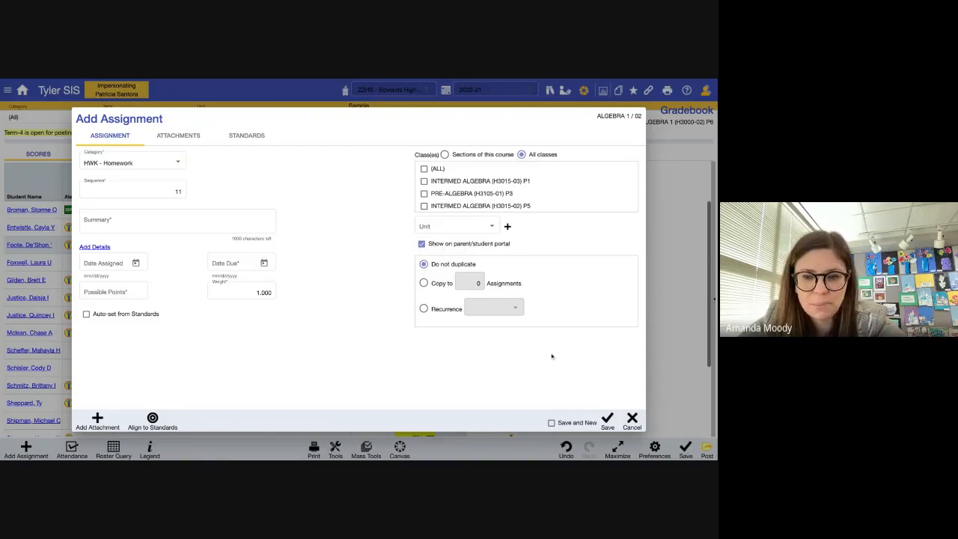
left_click(632, 420)
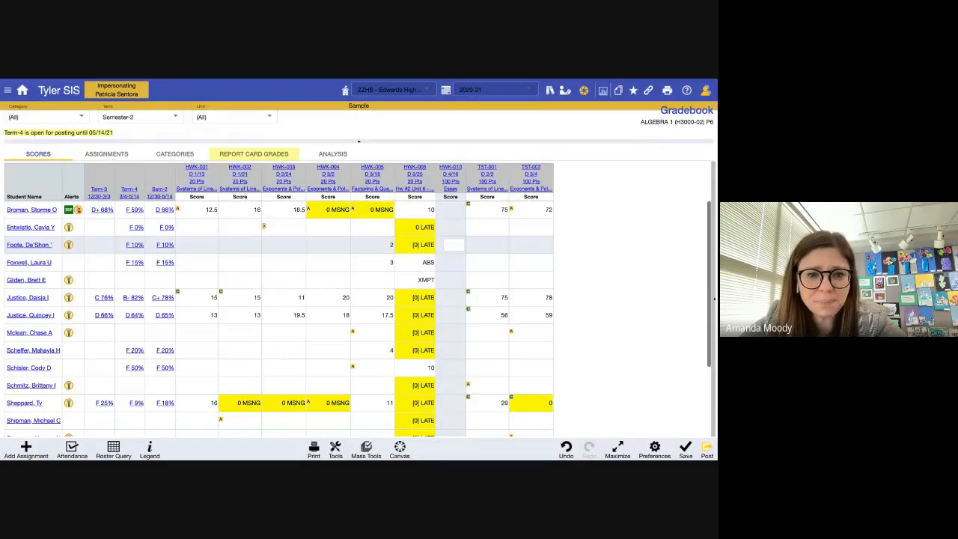
left_click(271, 228)
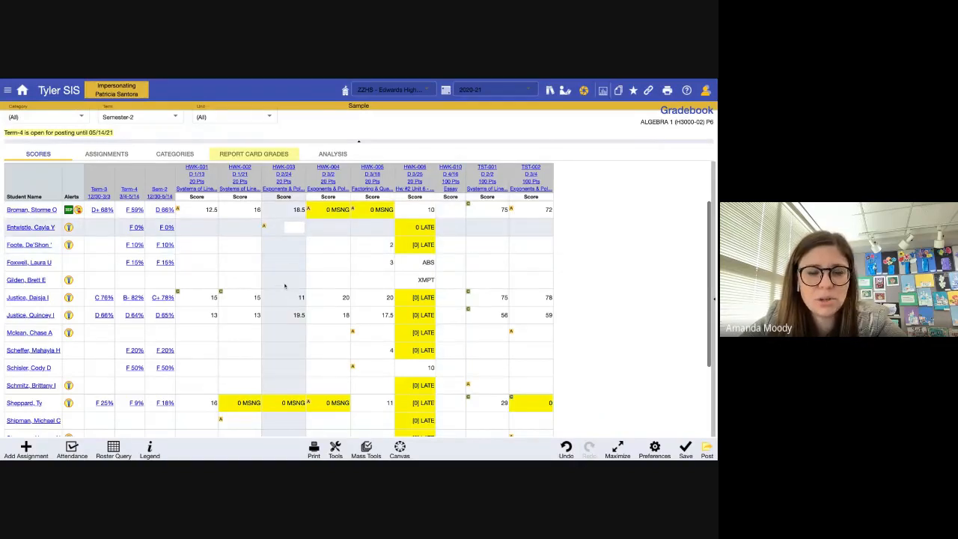
left_click(226, 297)
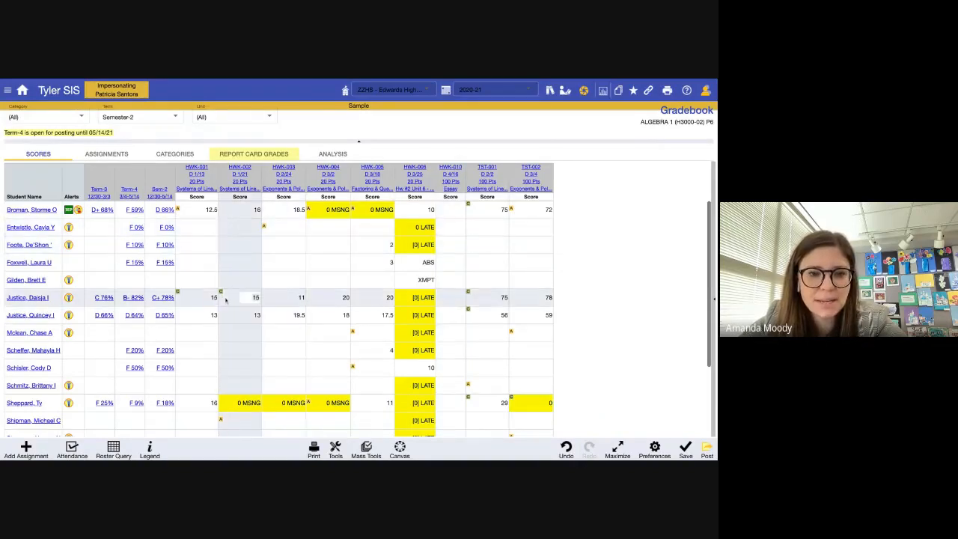
left_click(711, 301)
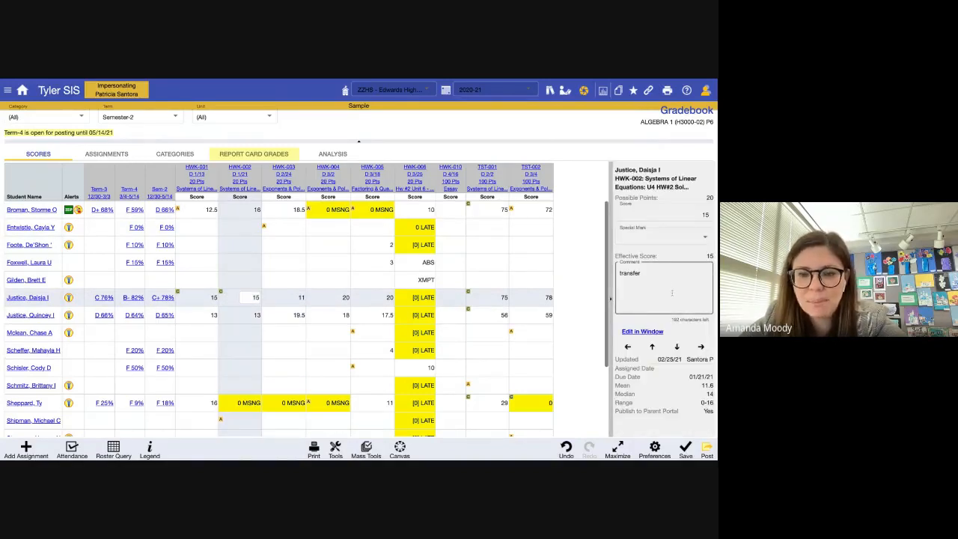
left_click(611, 302)
scroll(513, 299, "down", 2)
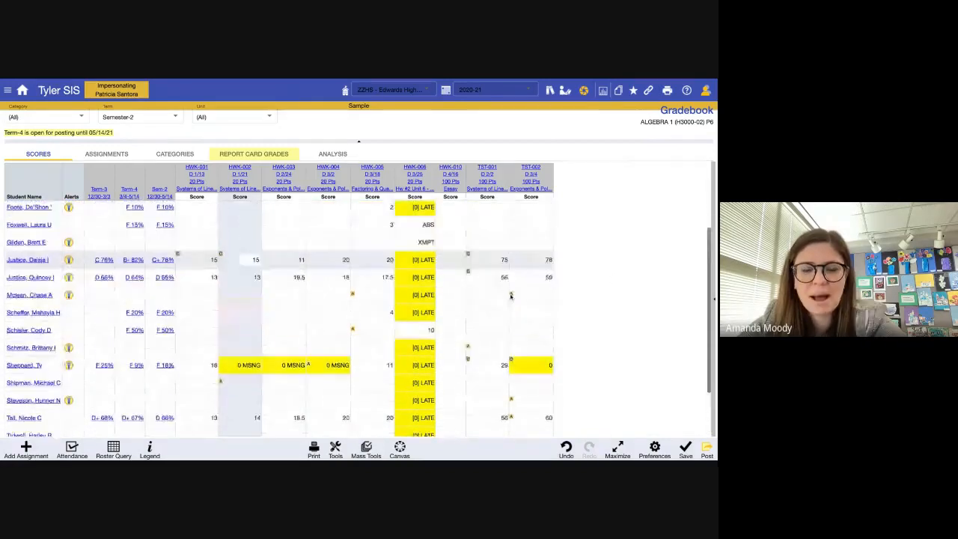
scroll(451, 298, "up", 2)
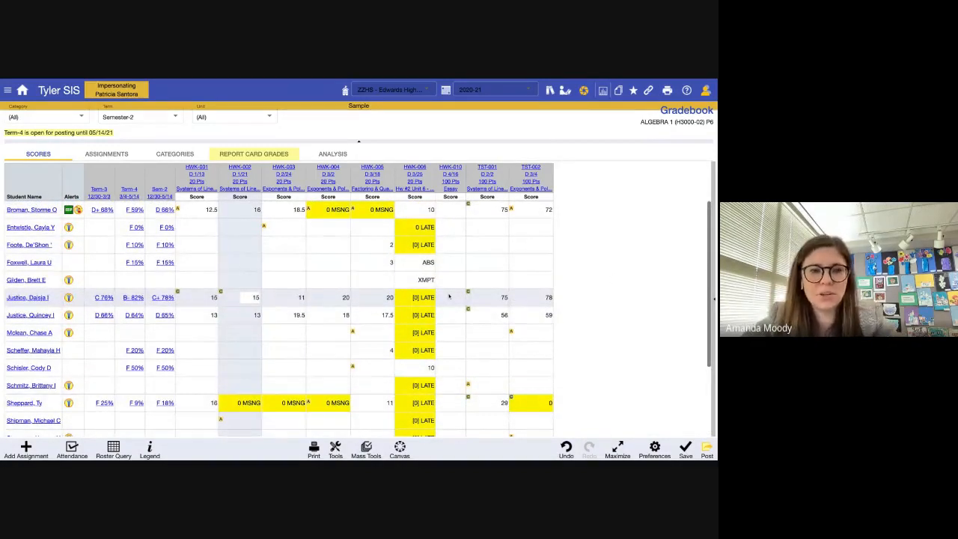
scroll(447, 318, "down", 3)
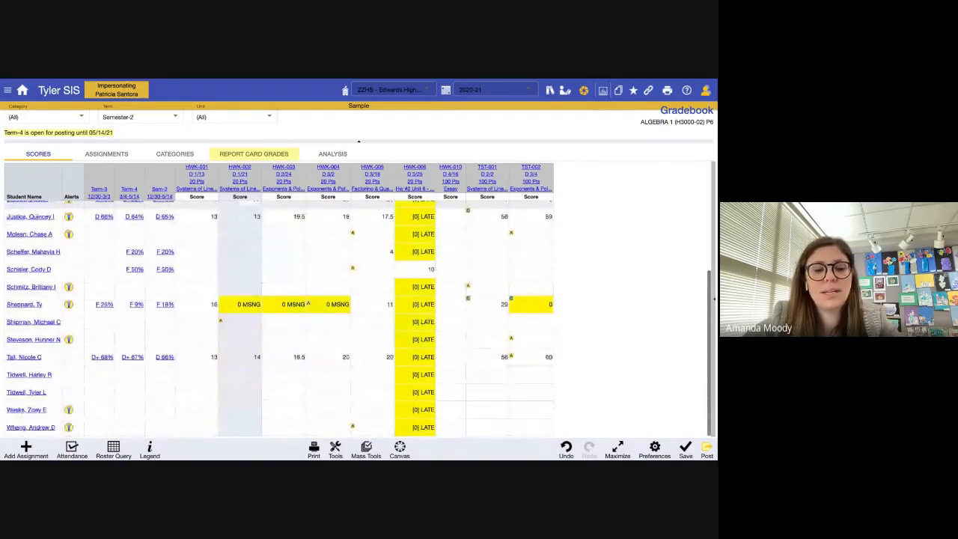
scroll(447, 318, "up", 3)
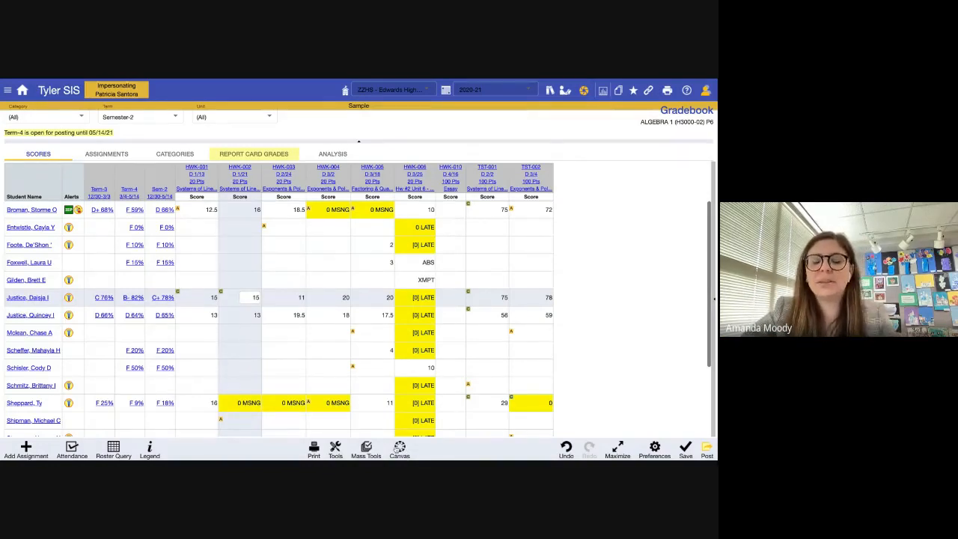
- Open the Indicators dialog via Tools > Indicators > Add / Edit
left_click(335, 449)
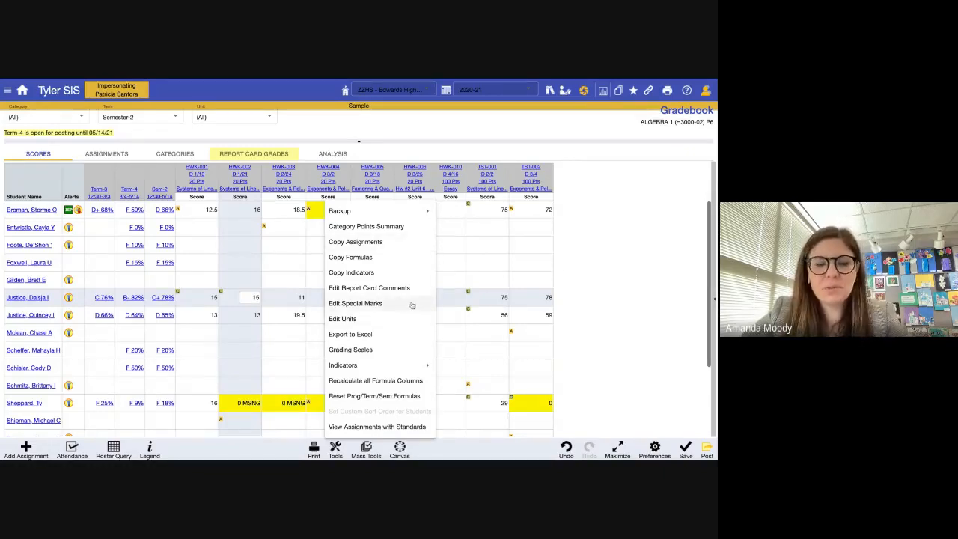
mouse_move(418, 367)
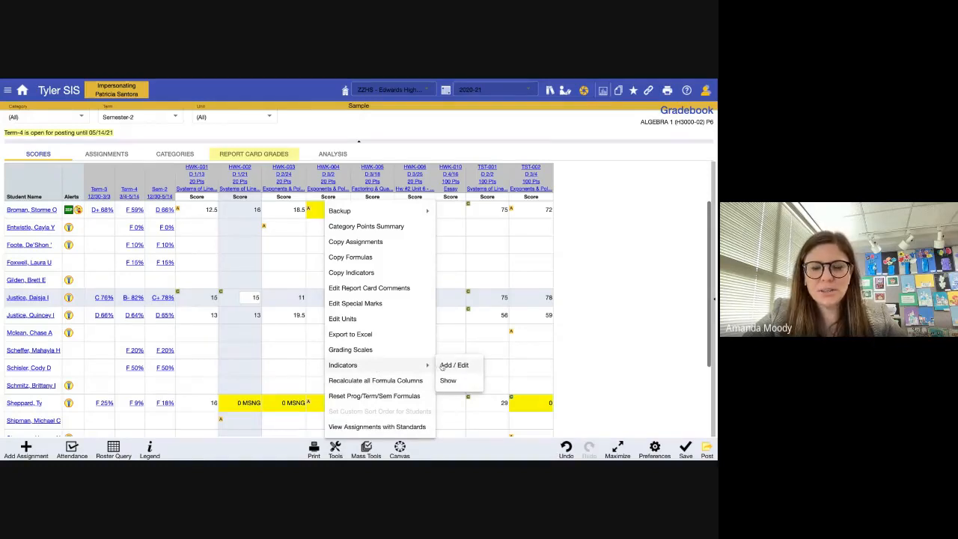
left_click(444, 369)
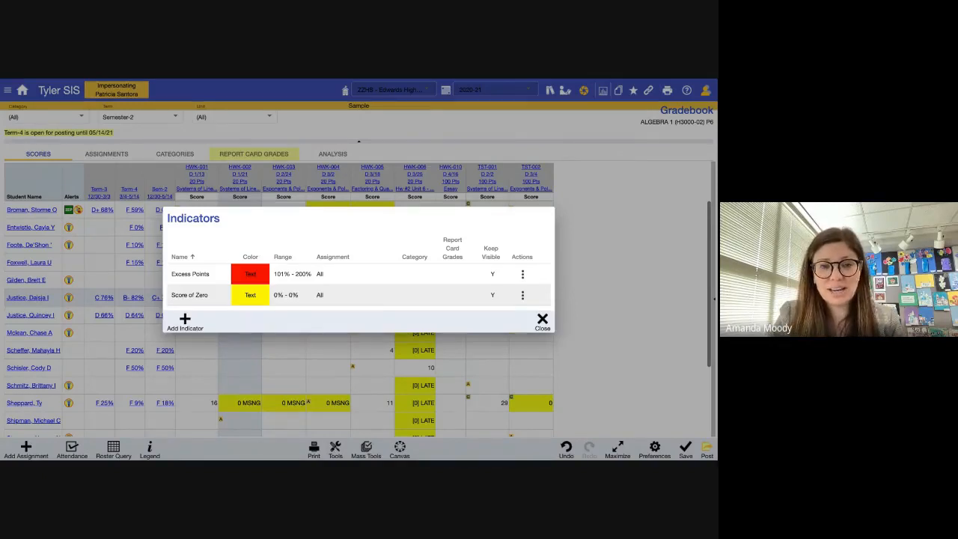
- Create a 'Low Grade' indicator up to 59% with a #ff0ac2 magenta background
left_click(185, 320)
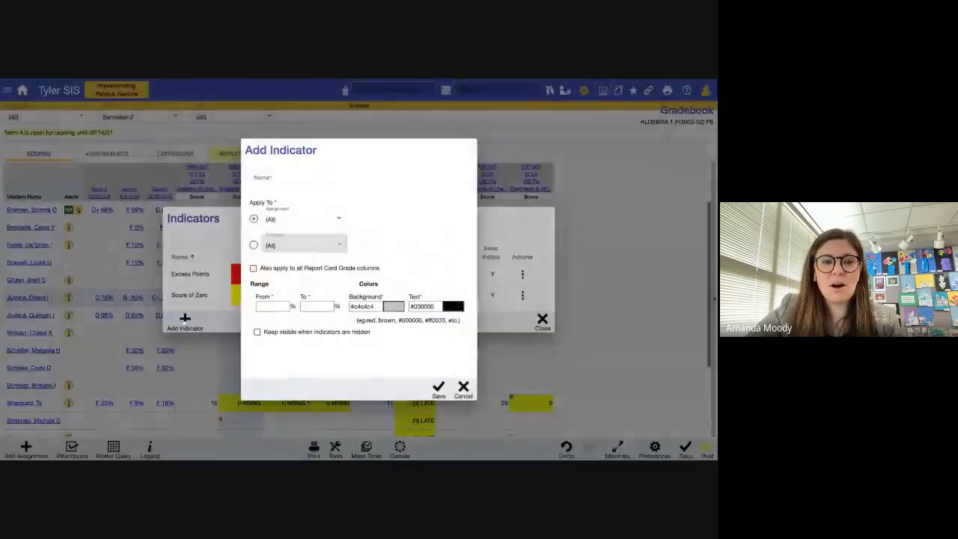
left_click(285, 177)
type("Low G")
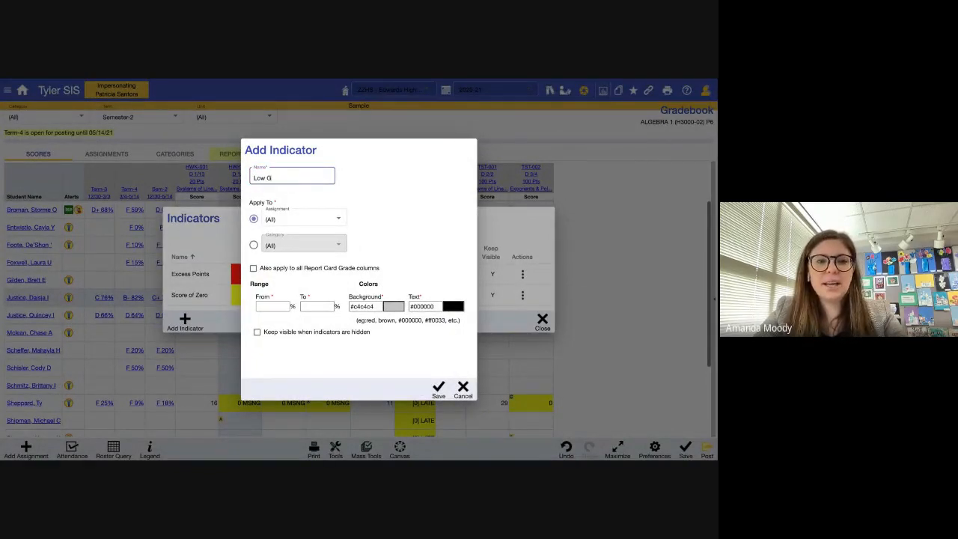
type("rade")
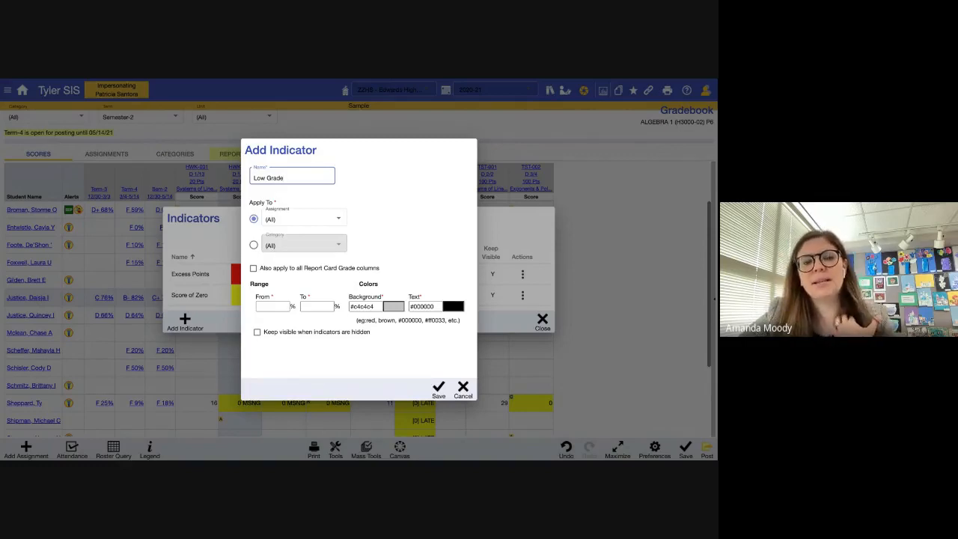
left_click(277, 307)
type("0")
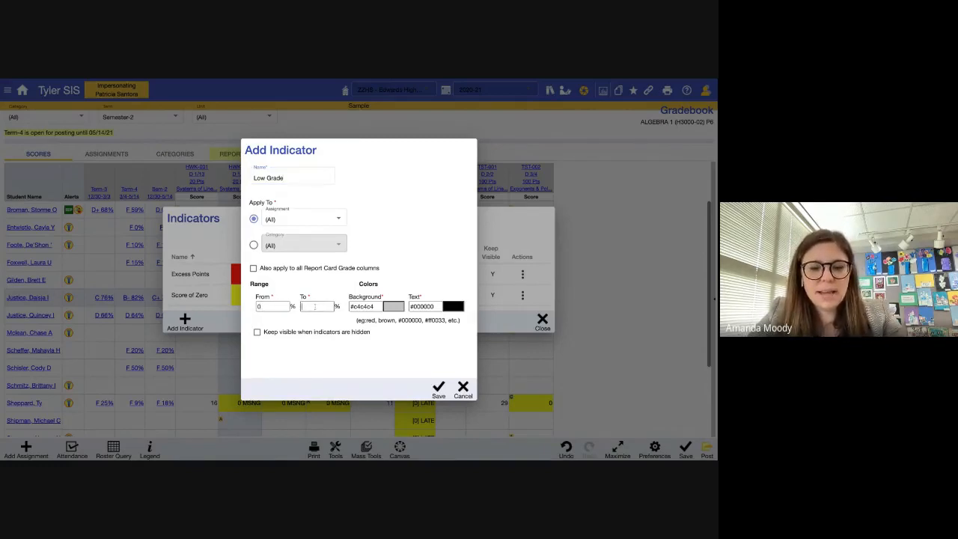
type("59")
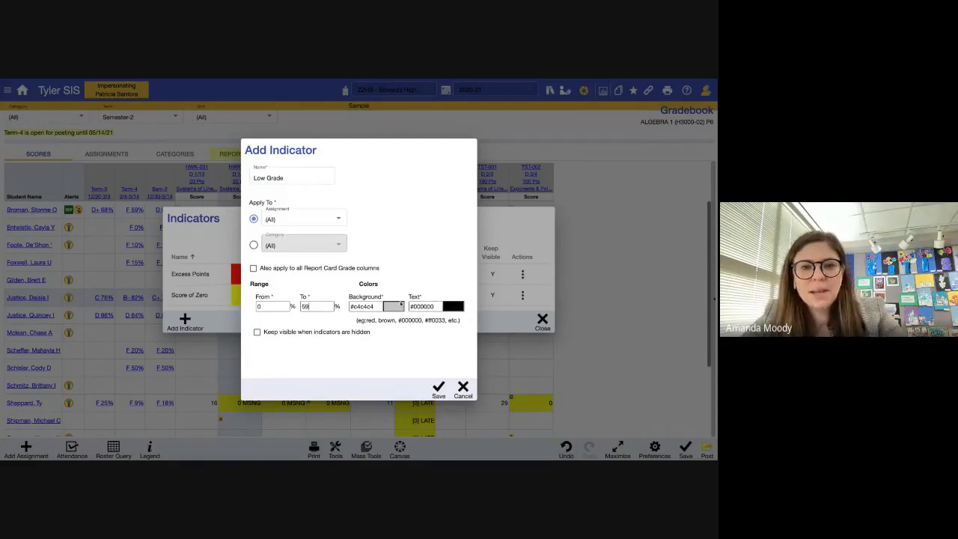
left_click(394, 306)
left_click(441, 374)
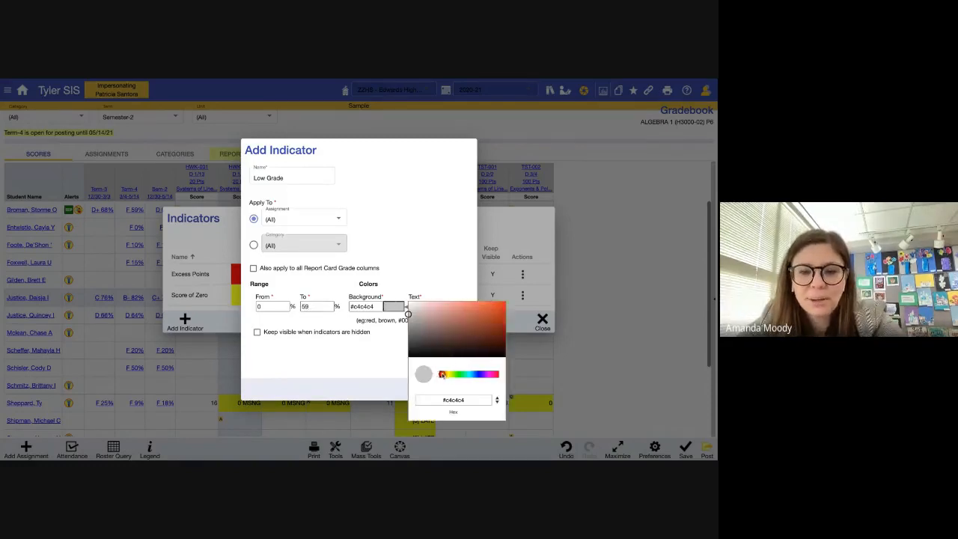
left_click(505, 309)
left_click(507, 307)
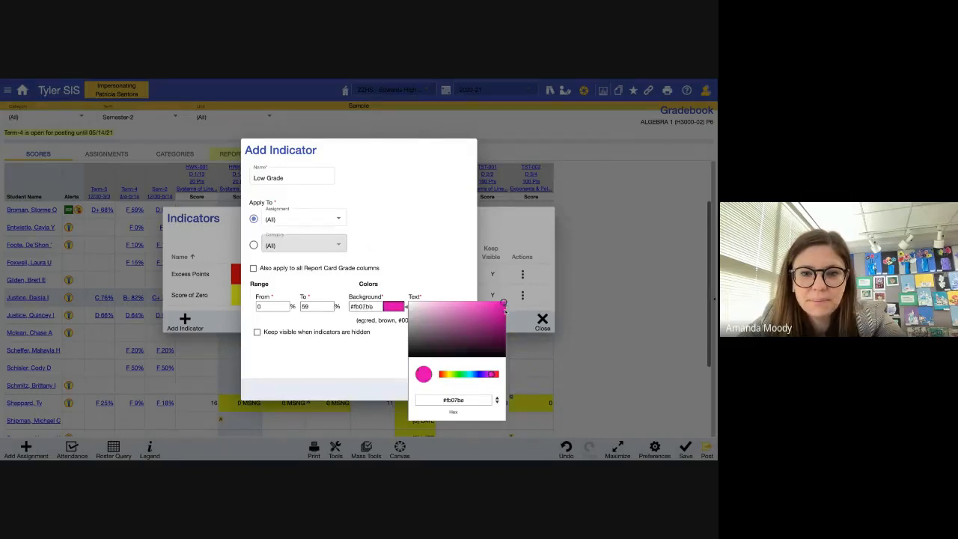
left_click(343, 345)
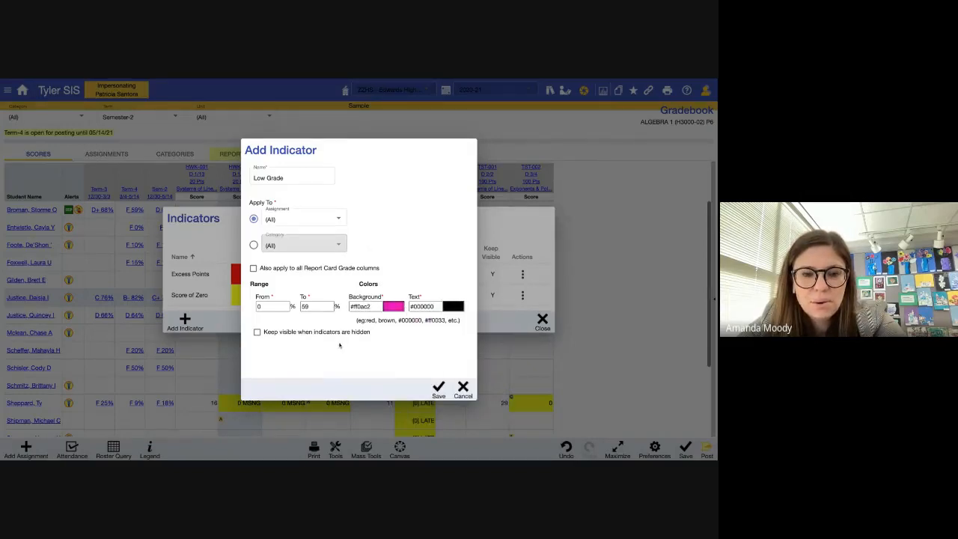
left_click(439, 389)
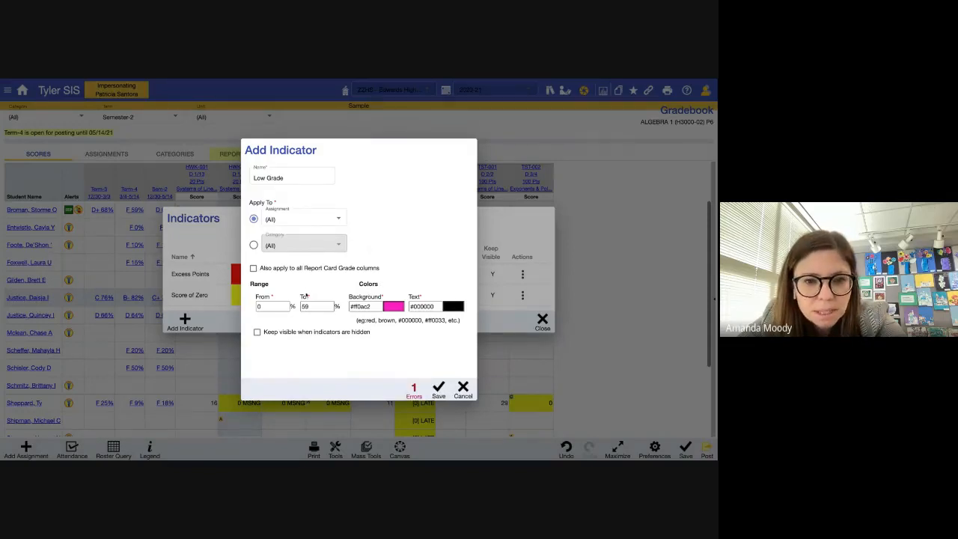
- Change the Low Grade range start to 1%, save it, and close the Indicators list
left_click(284, 307)
key("BackSpace")
type("1")
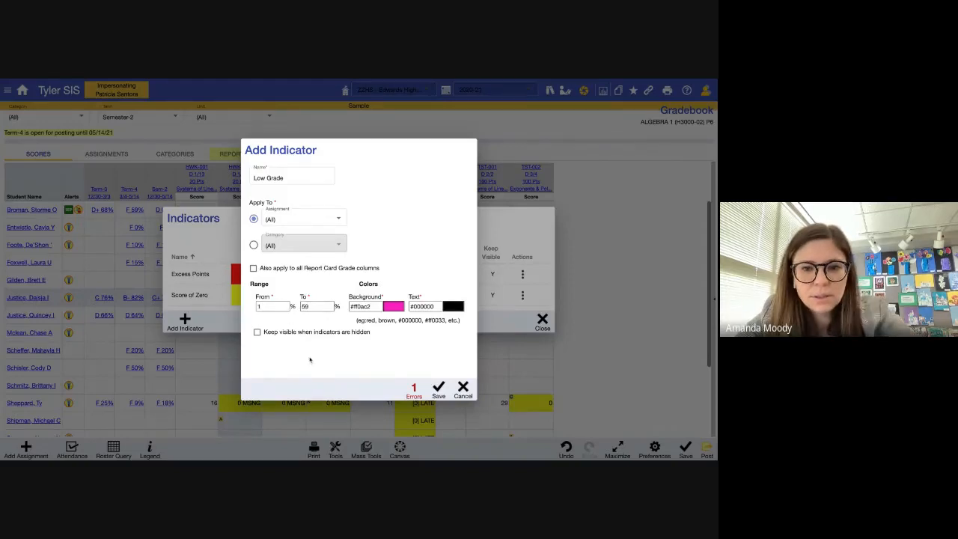
left_click(437, 390)
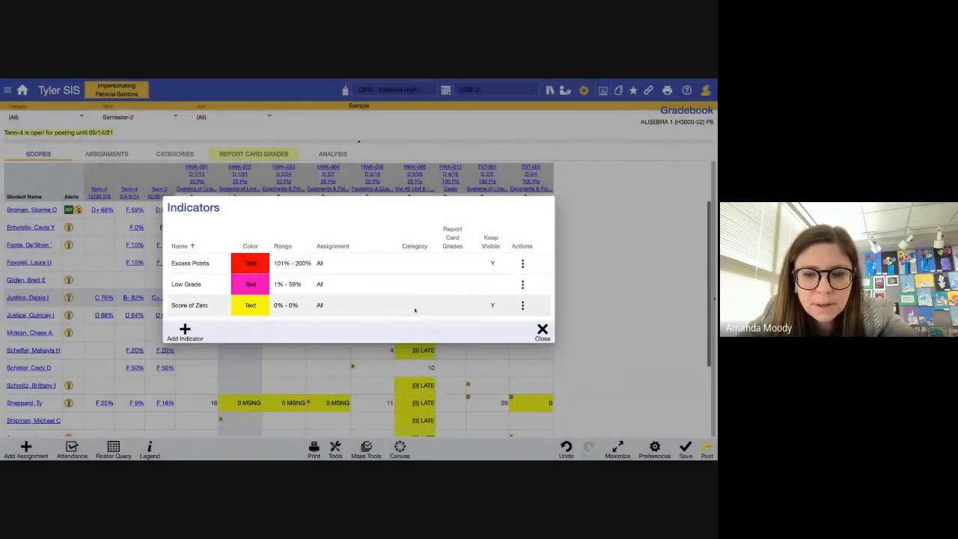
left_click(540, 331)
- Enter a TST-001 score of 5 for the eighth student
scroll(484, 344, "down", 2)
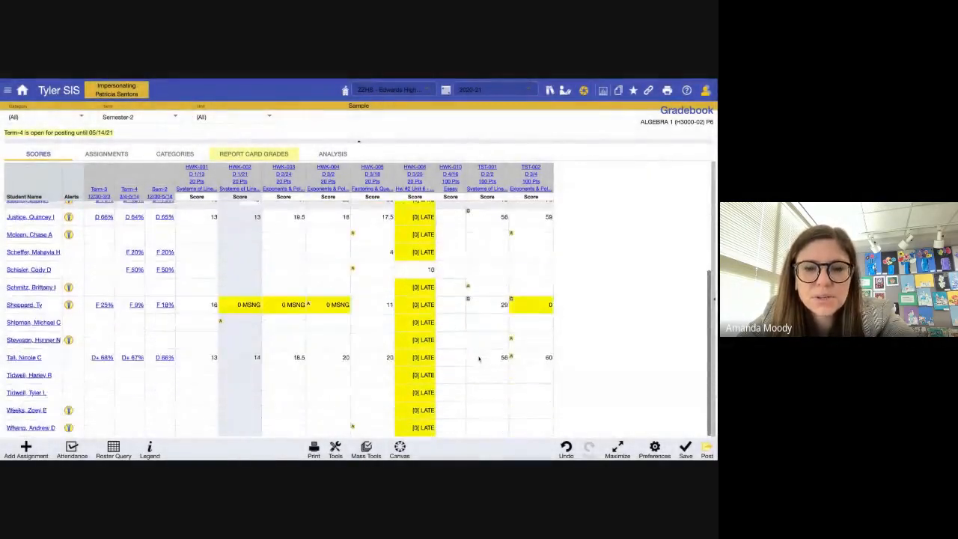
scroll(483, 344, "up", 2)
left_click(491, 337)
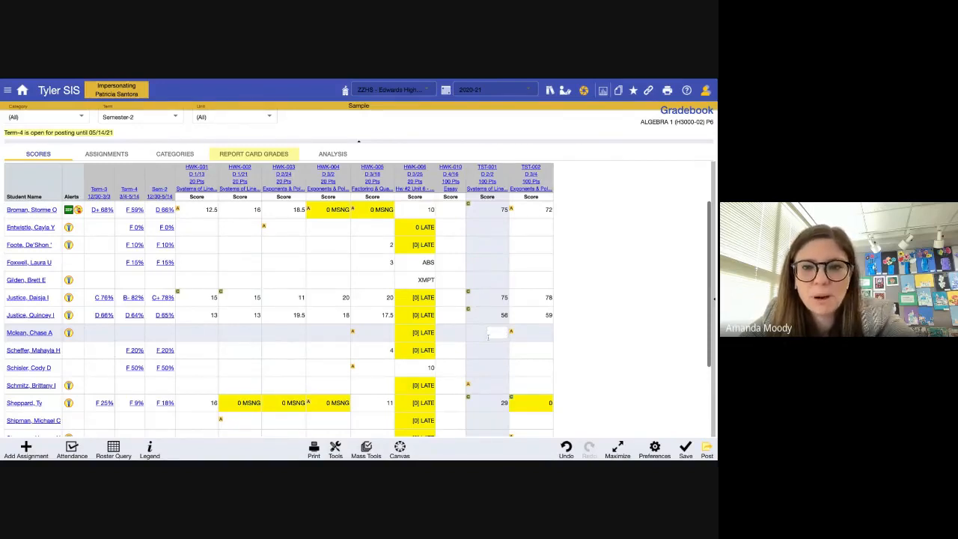
type("5")
key("Return")
key("Return")
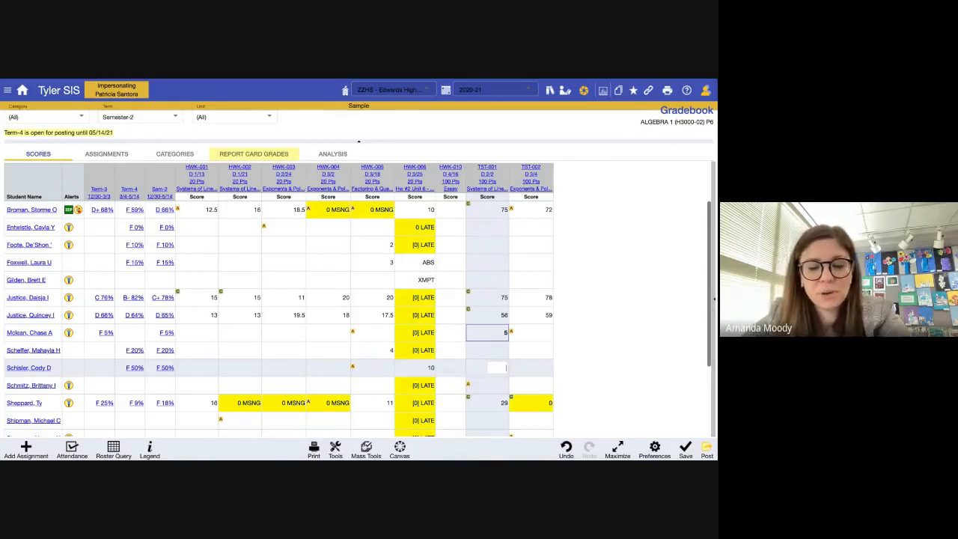
- Open and dismiss the Mass Tools options, then head back to the Home page
left_click(366, 449)
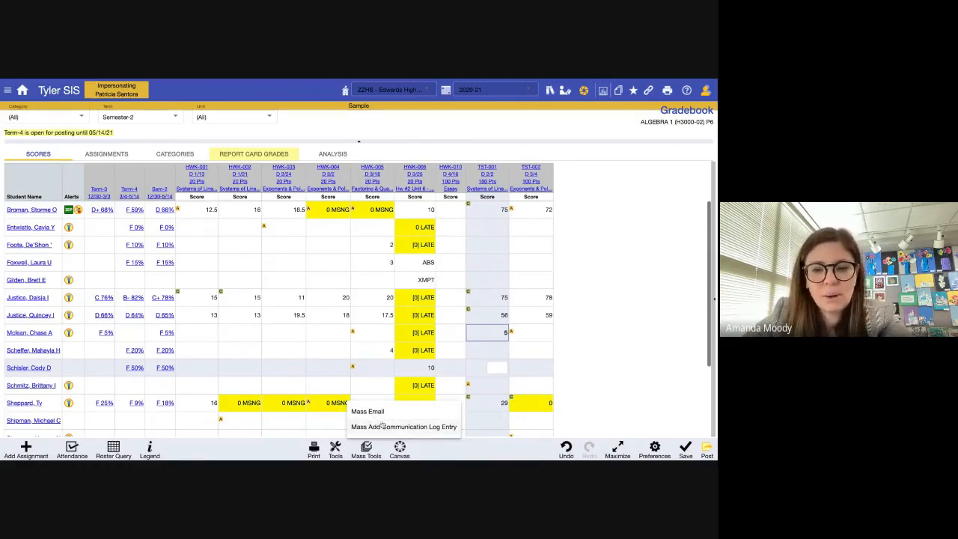
left_click(255, 444)
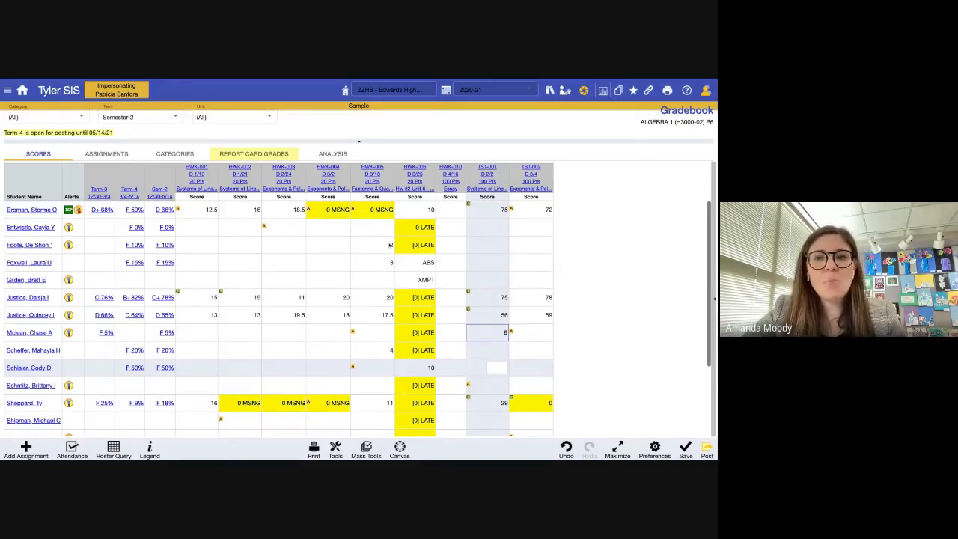
scroll(390, 245, "down", 3)
scroll(337, 224, "up", 3)
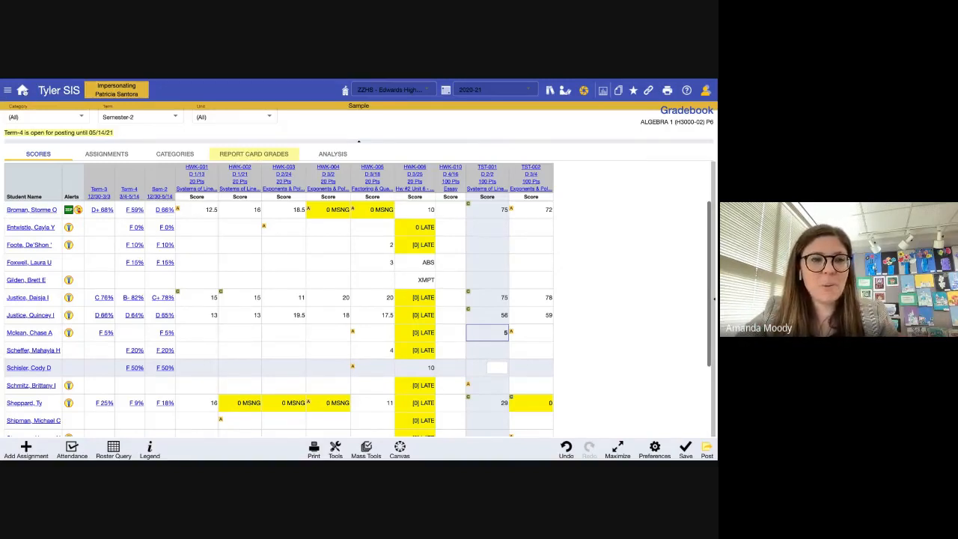
left_click(23, 90)
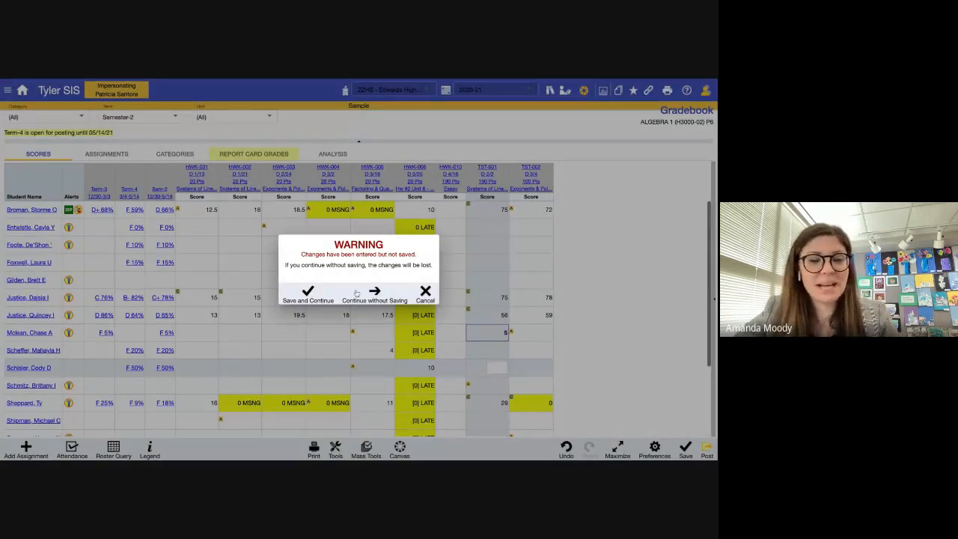
- Save gradebook changes and import T4 and S2 scores into the P1 Intermed Algebra report card grades
left_click(308, 294)
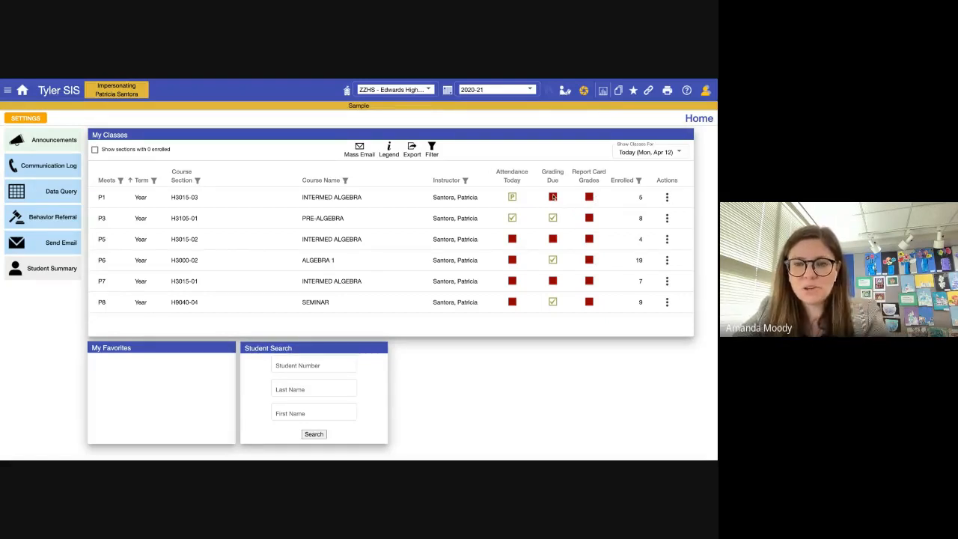
left_click(667, 197)
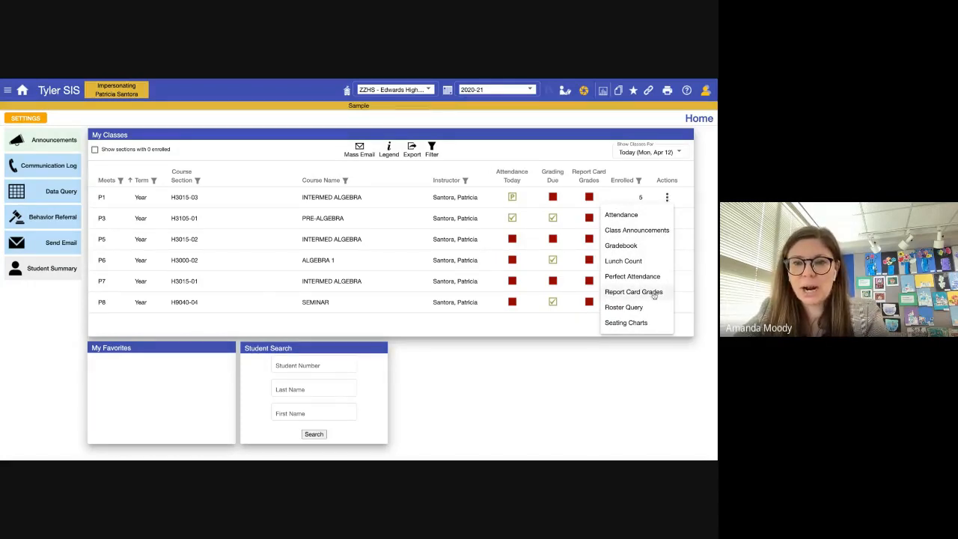
left_click(578, 176)
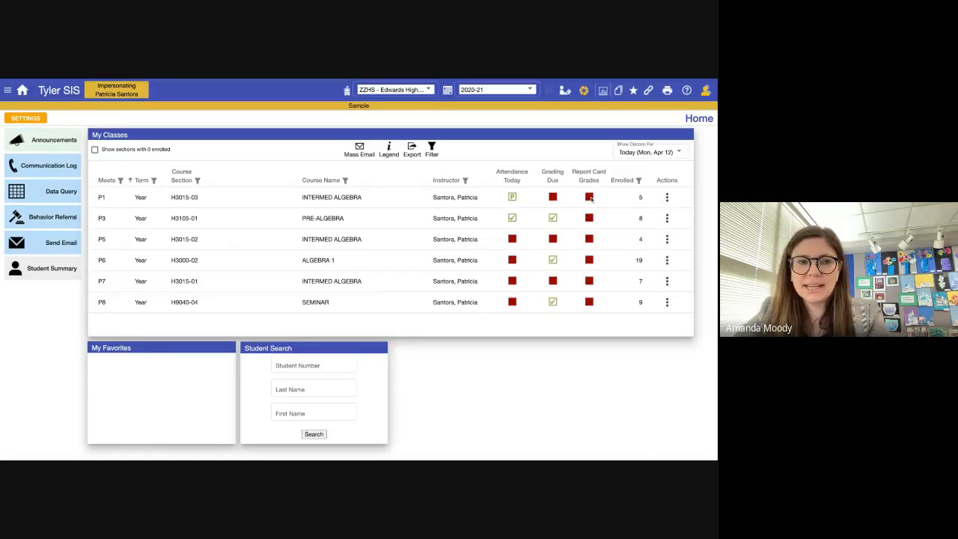
left_click(591, 199)
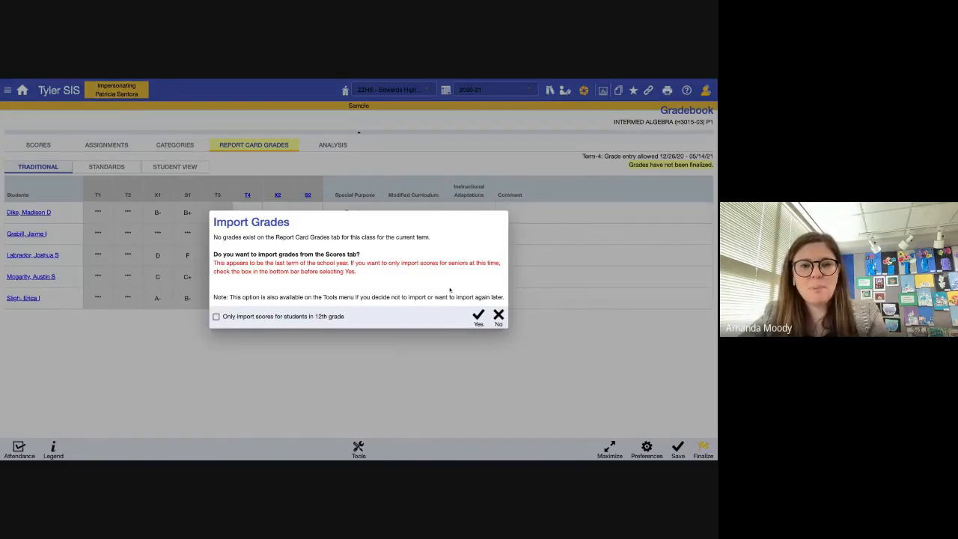
left_click(478, 319)
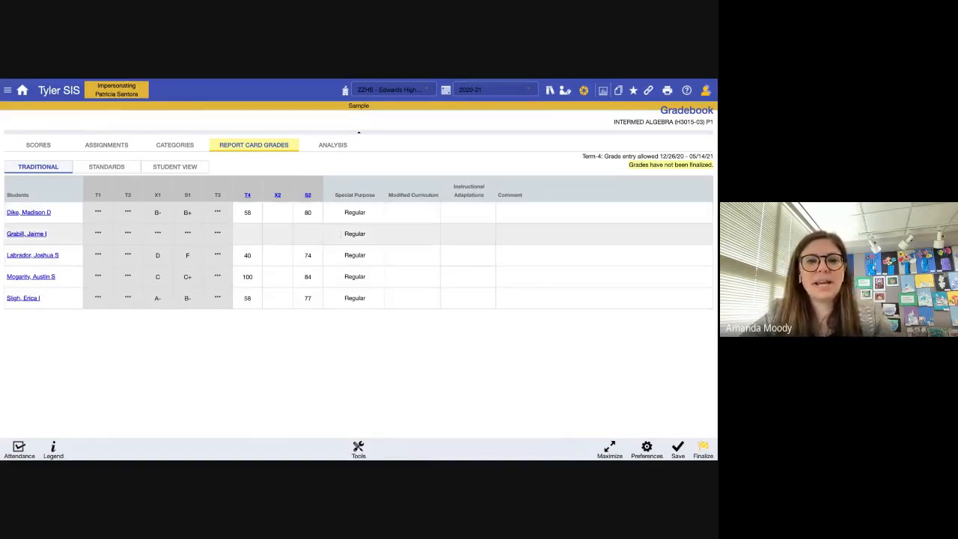
left_click(554, 211)
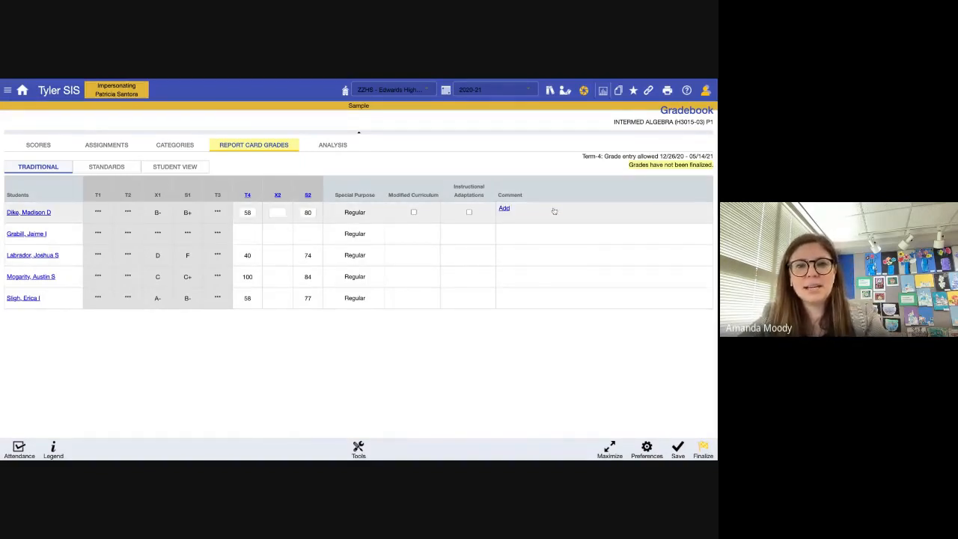
- Add comment 77, MUST USE TIME TO BETTER ADVANTAGE, to the first student's report card
left_click(506, 211)
scroll(578, 390, "down", 5)
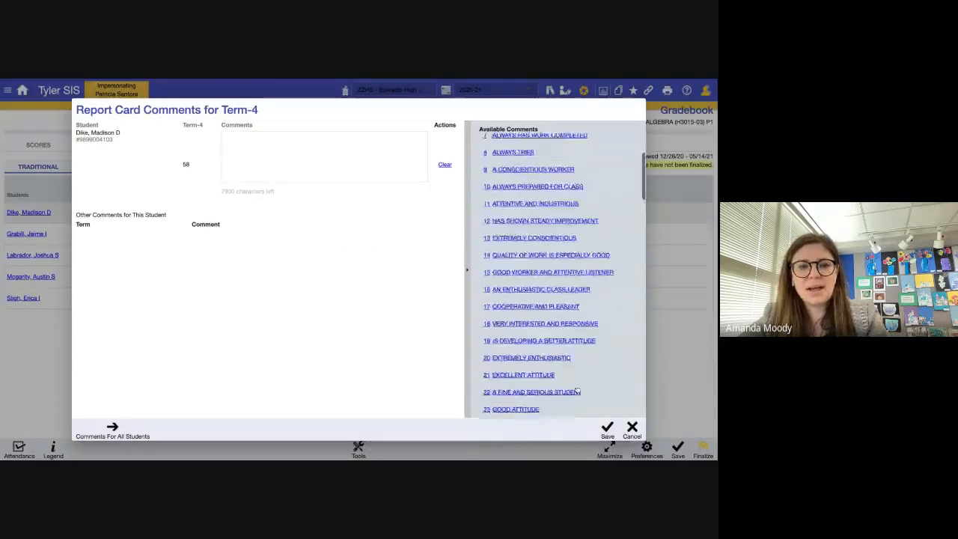
scroll(577, 390, "down", 20)
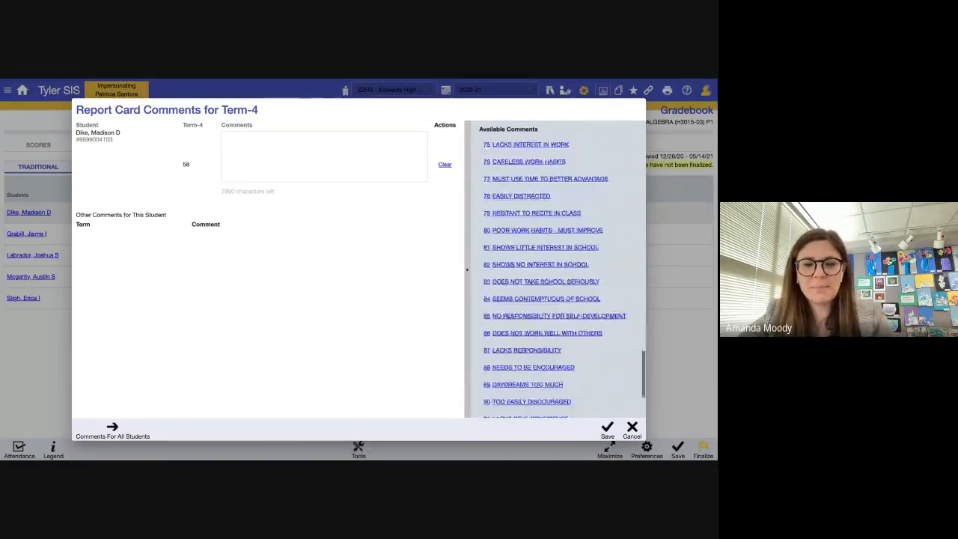
scroll(554, 308, "up", 5)
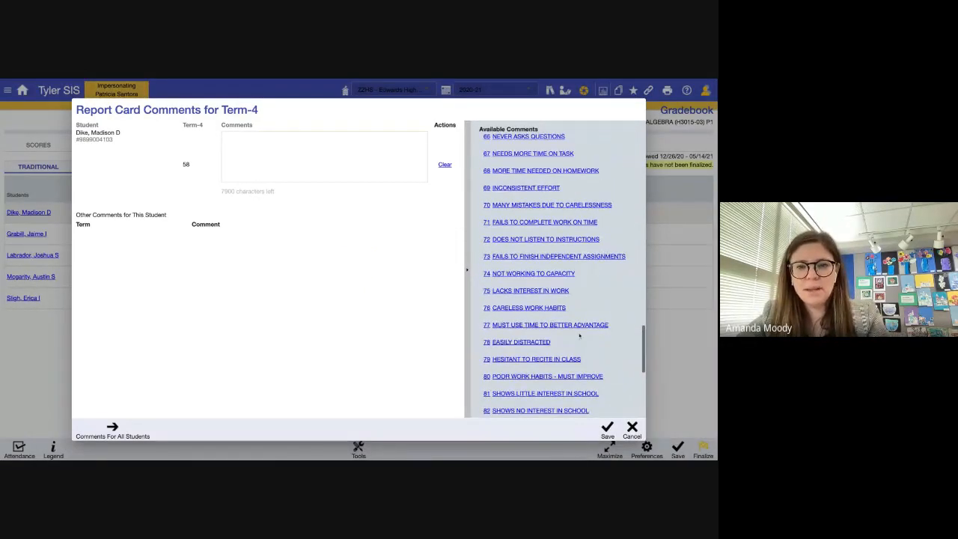
left_click(581, 325)
left_click(609, 428)
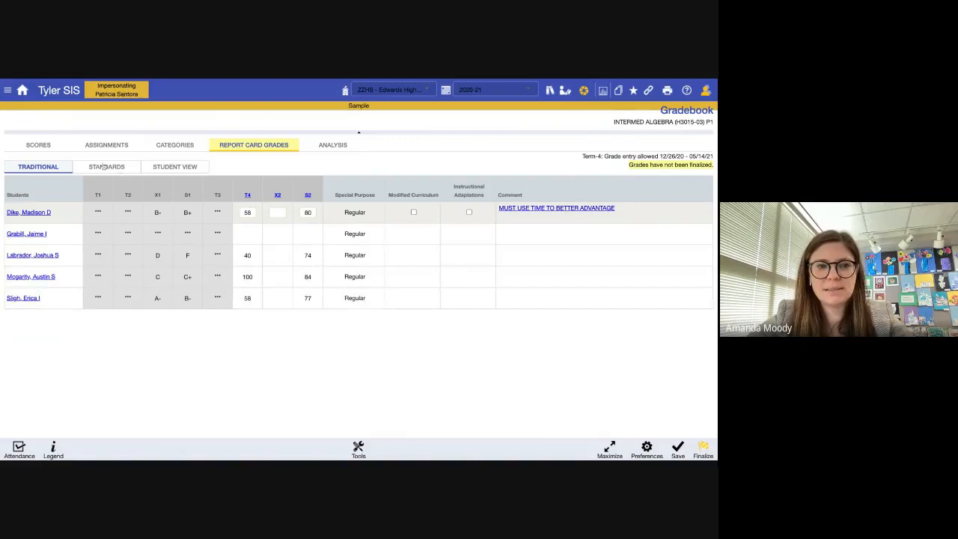
- Return through the Scores tab to Home and bring up My Reports
left_click(39, 145)
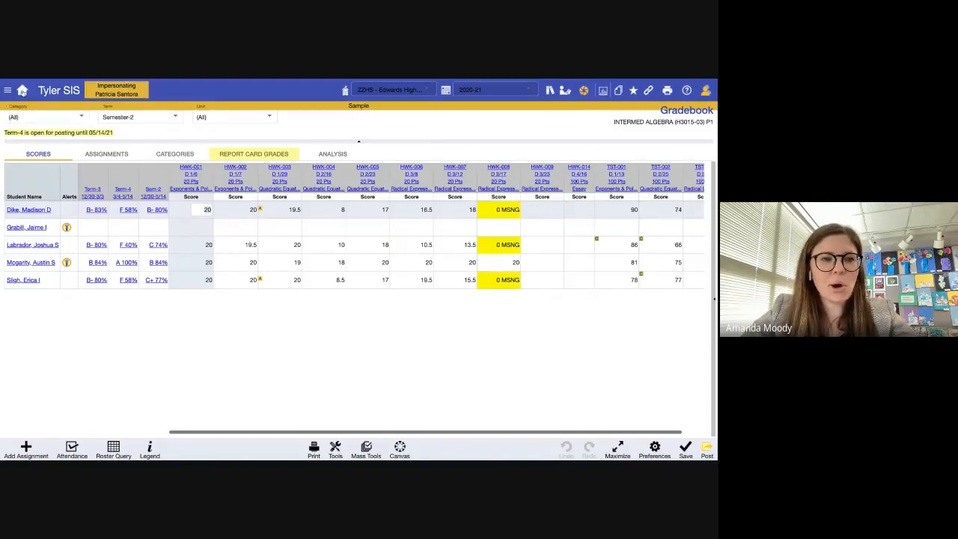
left_click(24, 90)
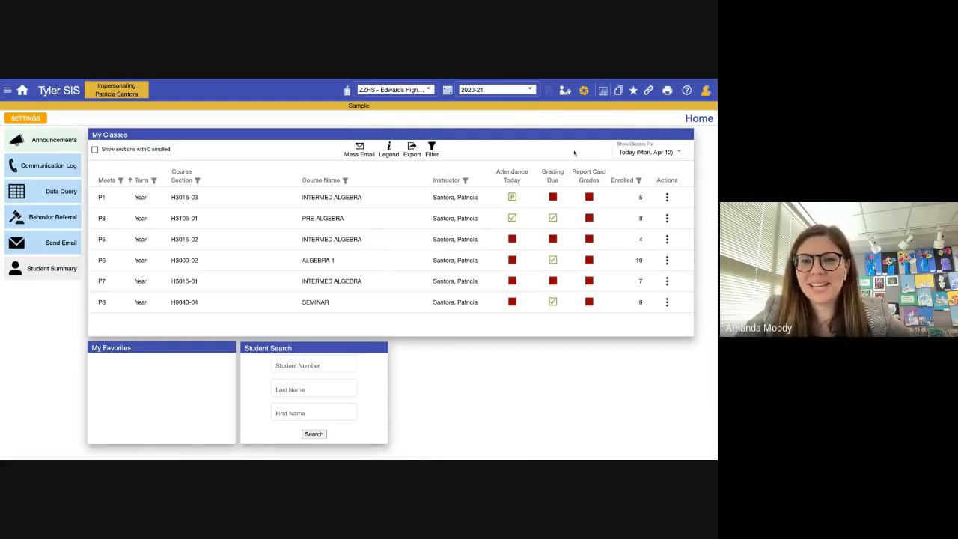
left_click(619, 91)
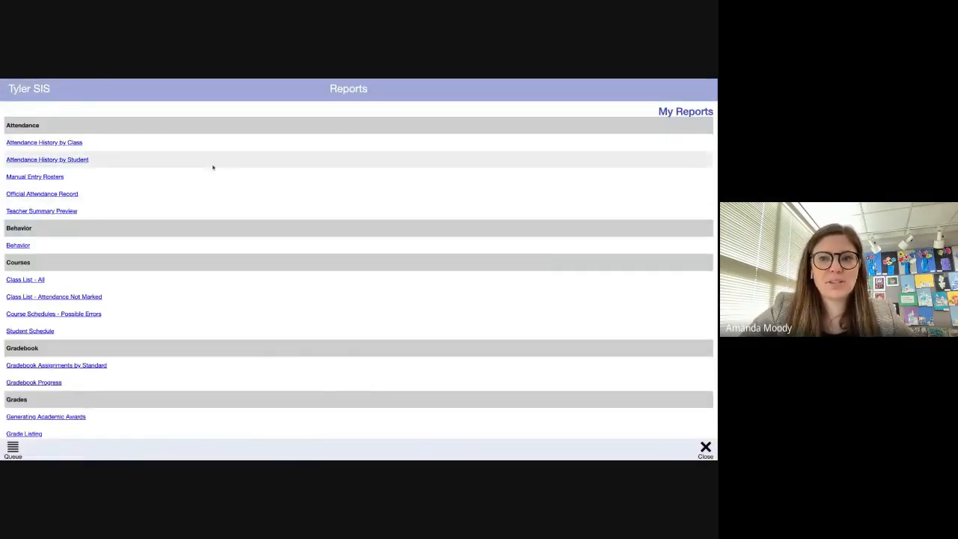
- Close the Reports page, then reopen it to browse the report list
left_click(706, 451)
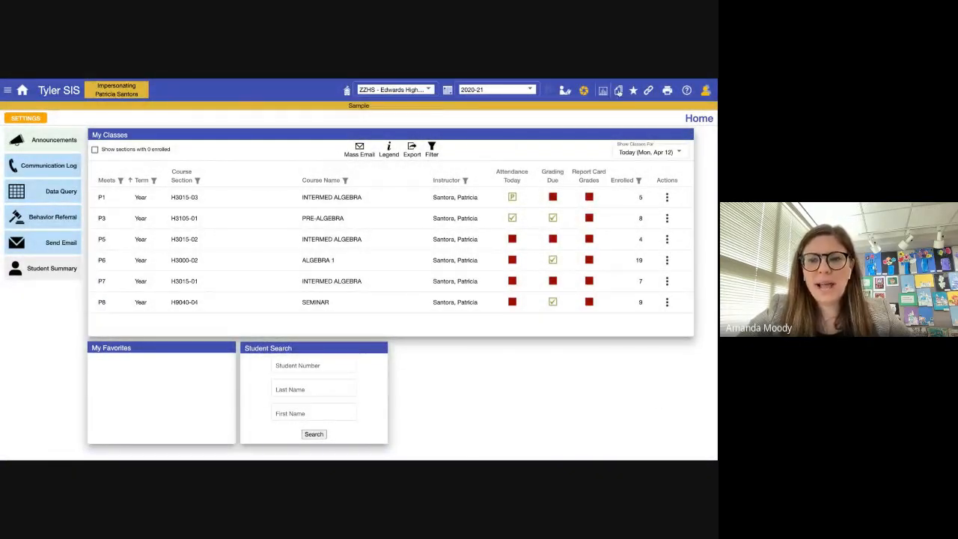
left_click(619, 91)
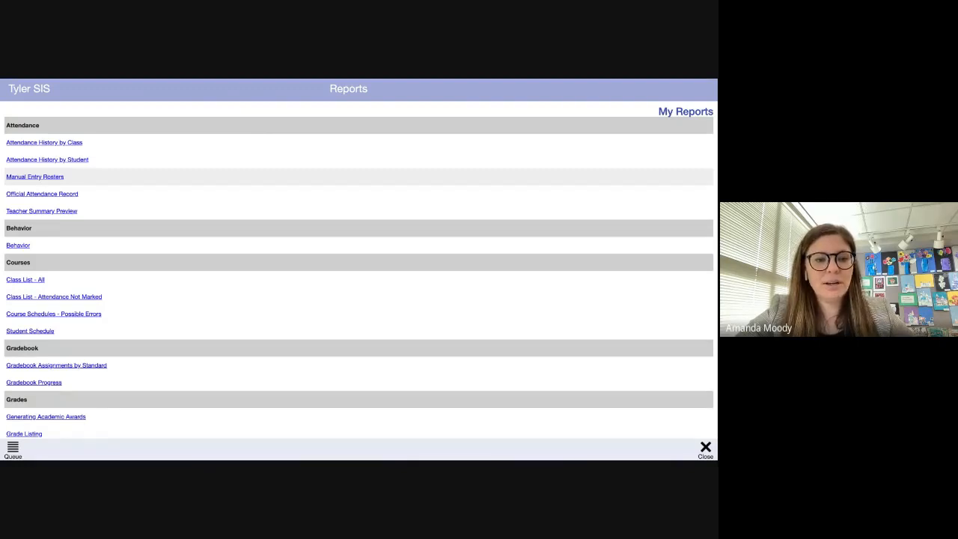
scroll(359, 269, "down", 4)
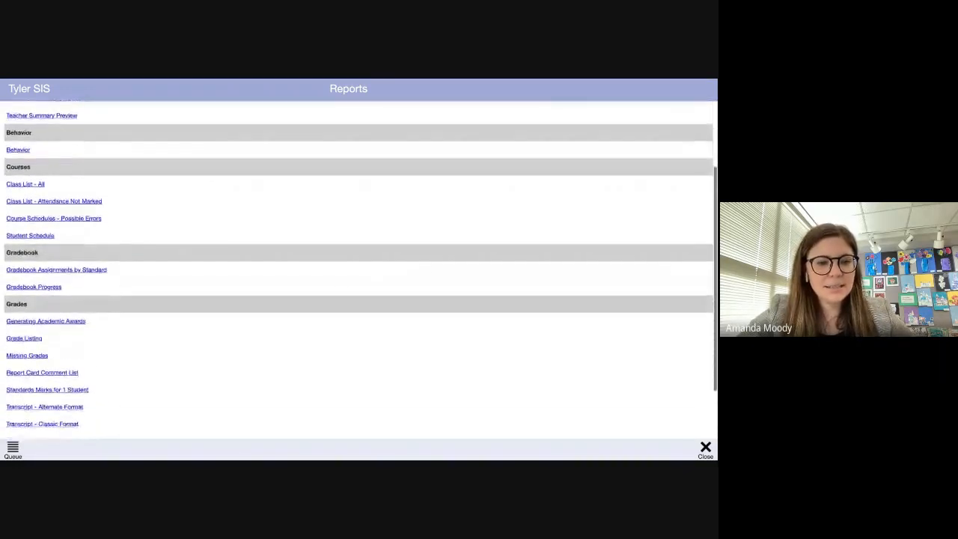
scroll(66, 309, "down", 1)
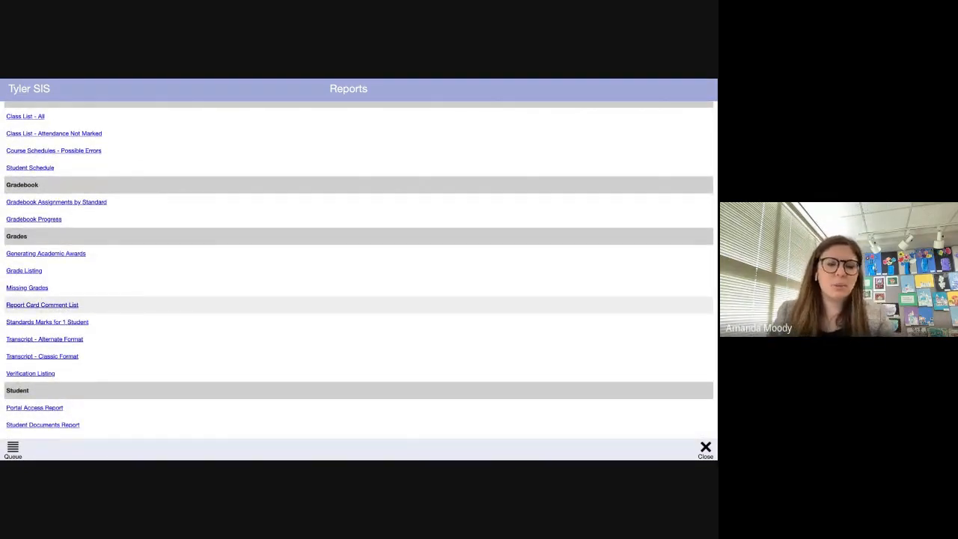
scroll(42, 305, "up", 4)
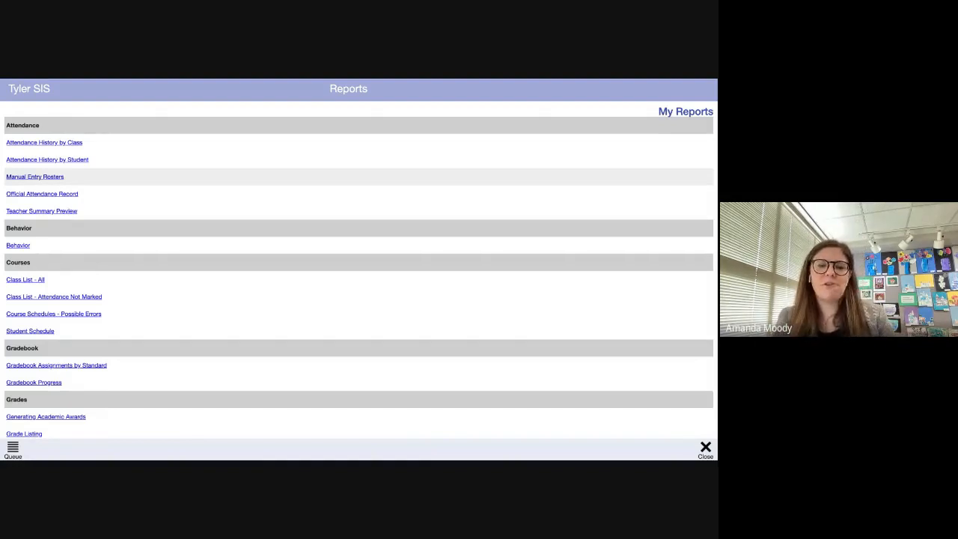
- Open and cancel the Manual Entry Rosters report, then close Reports to return Home
left_click(45, 178)
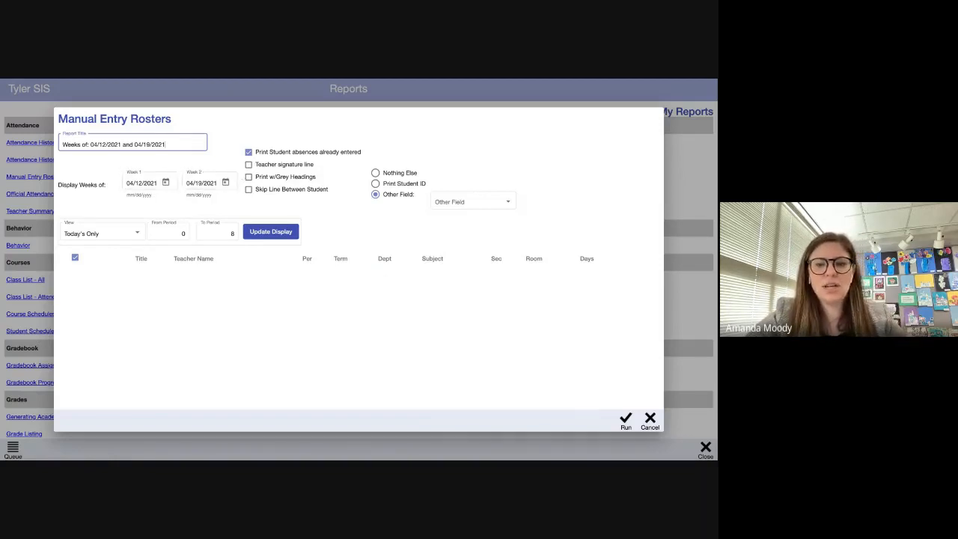
left_click(650, 424)
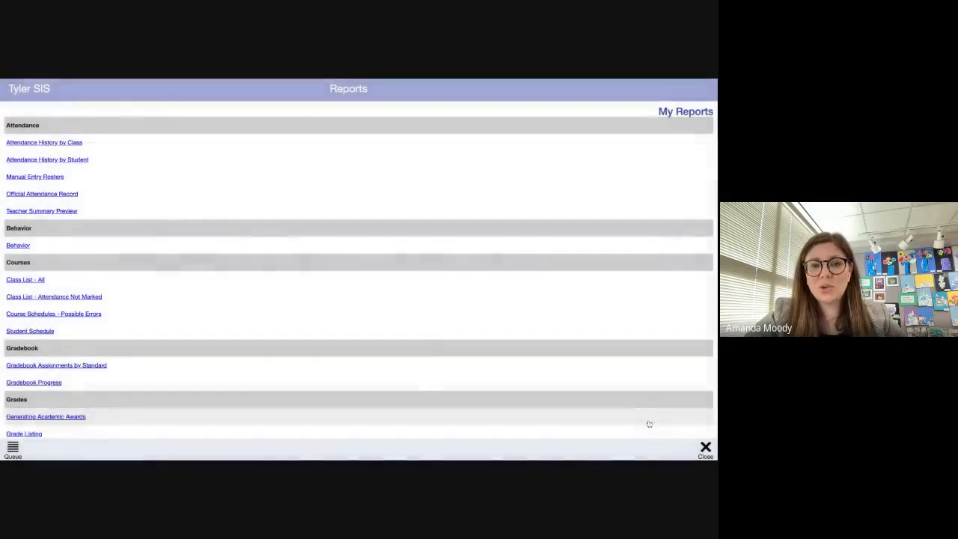
scroll(659, 416, "down", 1)
scroll(664, 433, "down", 4)
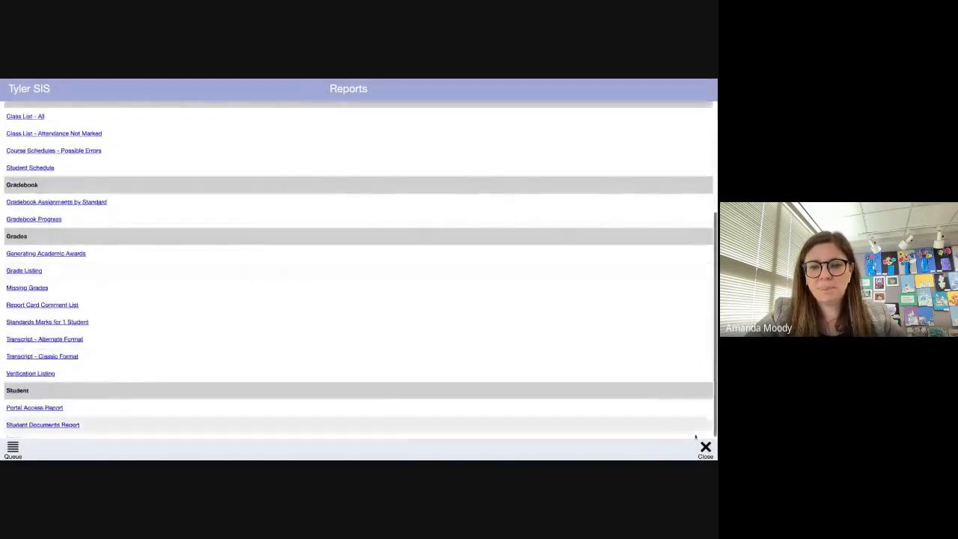
left_click(706, 449)
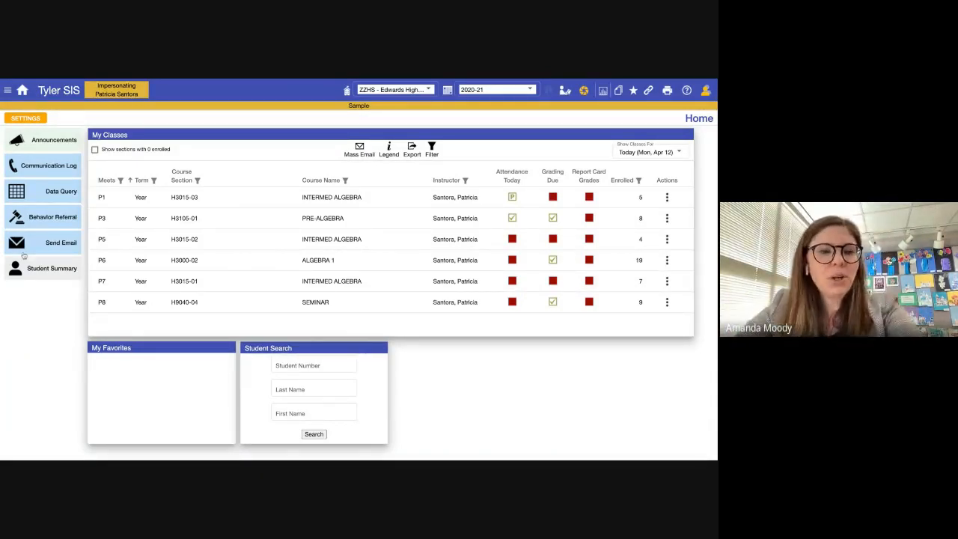
- Cancel the home page layout Settings without saving, then bring up the star Favorites options
left_click(26, 118)
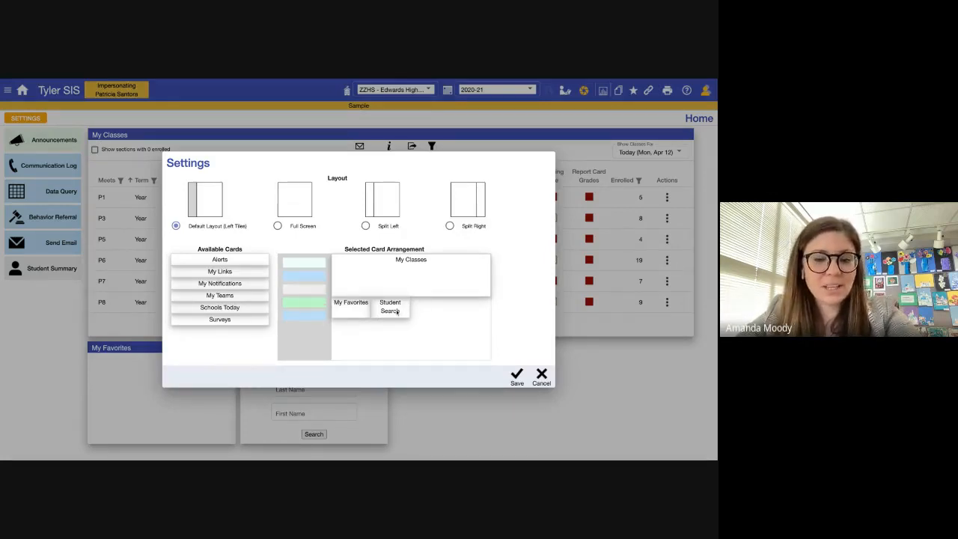
left_click(543, 377)
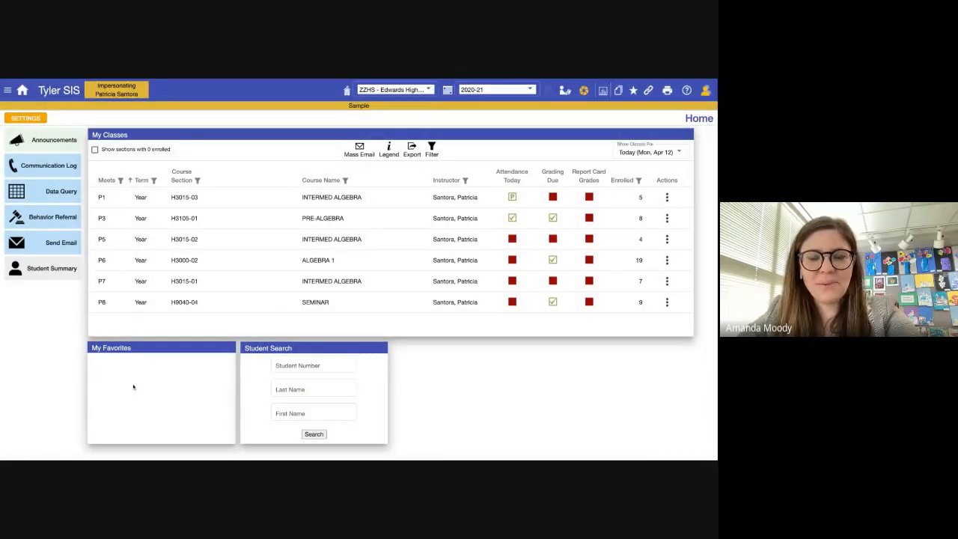
left_click(634, 92)
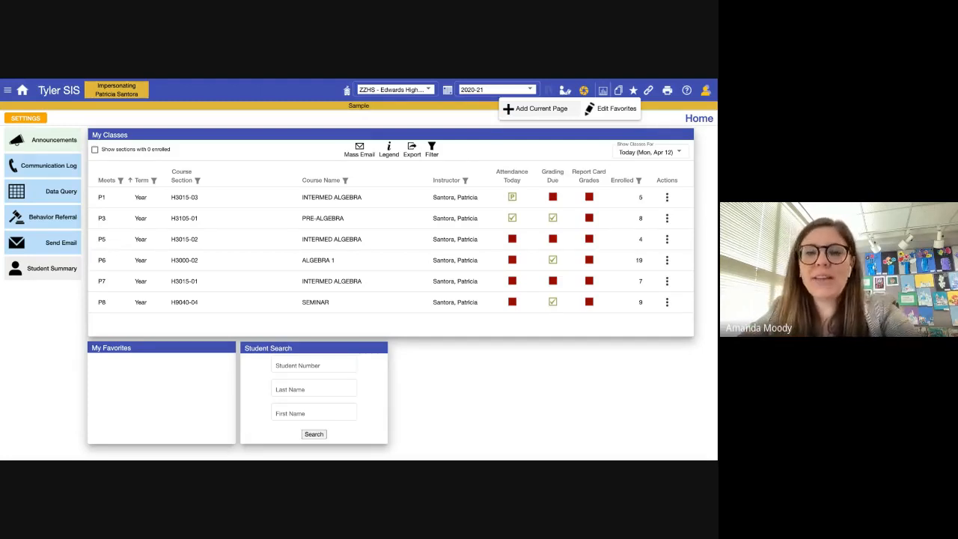
- Start editing favorites and expand the My Students group of pages
left_click(603, 108)
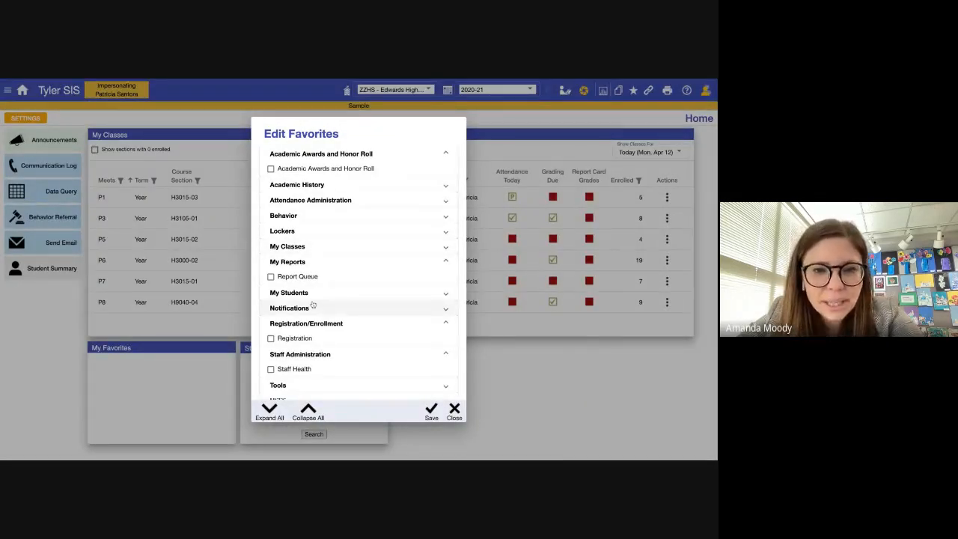
scroll(313, 307, "down", 1)
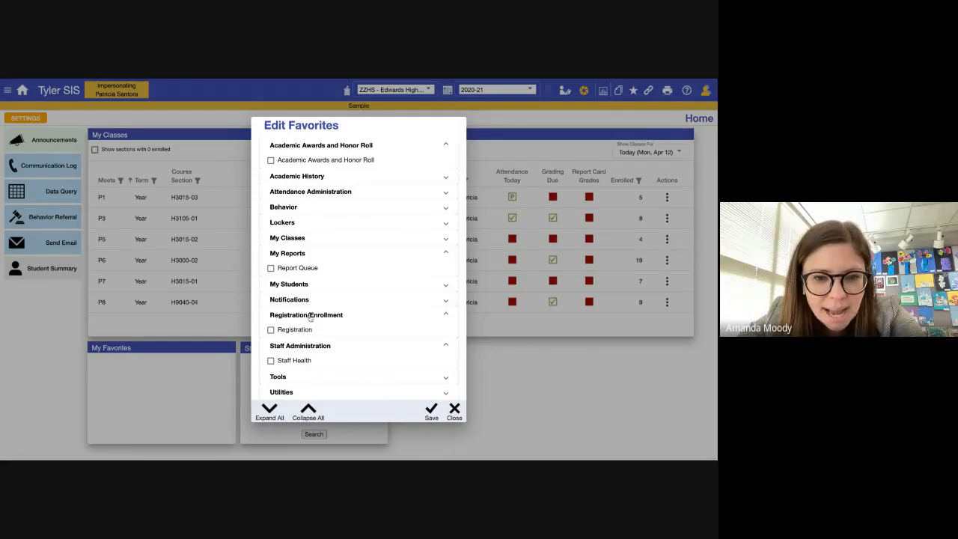
scroll(312, 318, "up", 1)
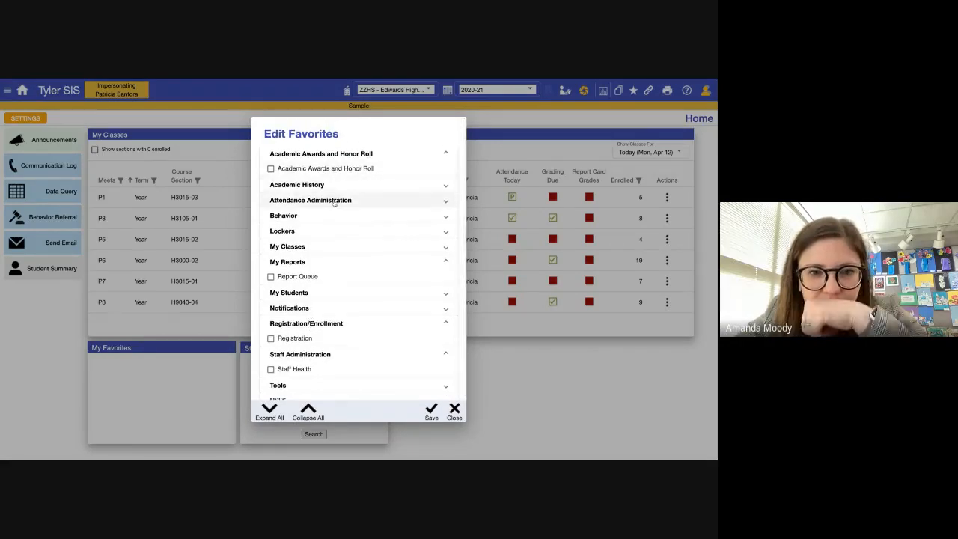
left_click(333, 248)
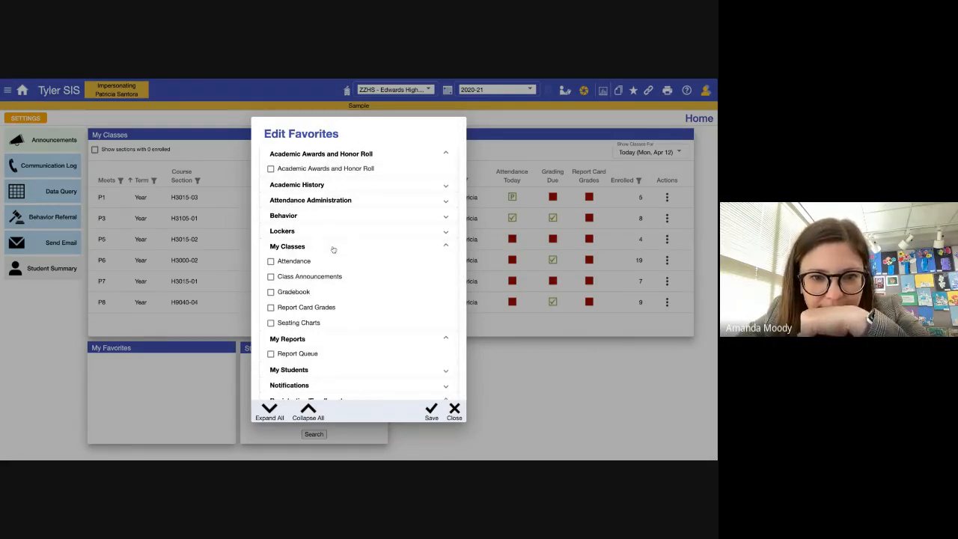
left_click(333, 248)
scroll(328, 300, "down", 1)
left_click(331, 290)
scroll(331, 290, "down", 5)
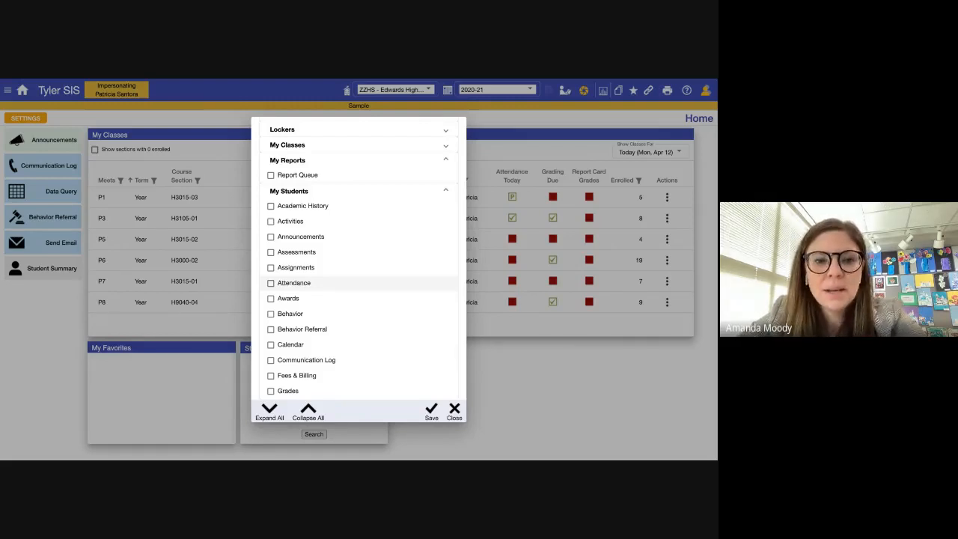
scroll(328, 319, "down", 3)
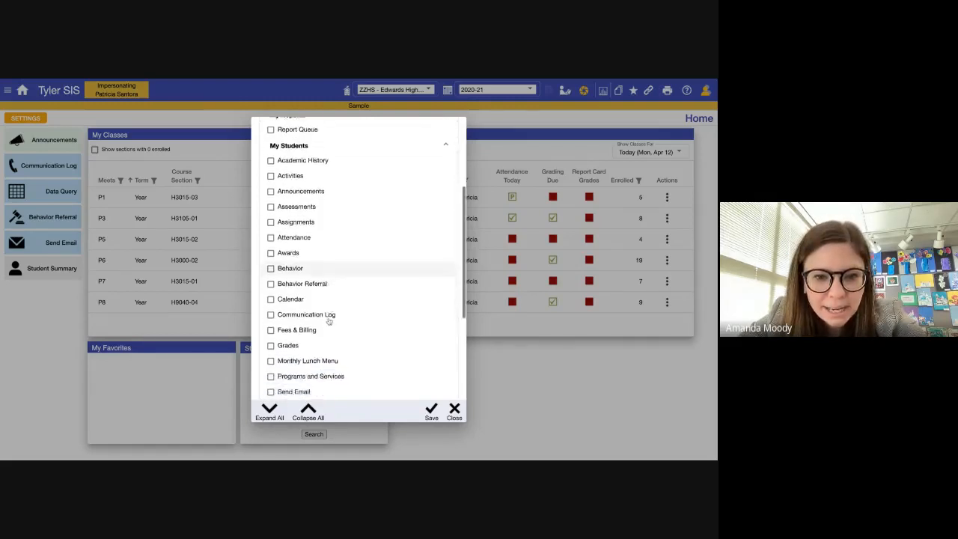
- Check Grades as a favorite, save the favorites, and open the new Grades favorite
left_click(272, 310)
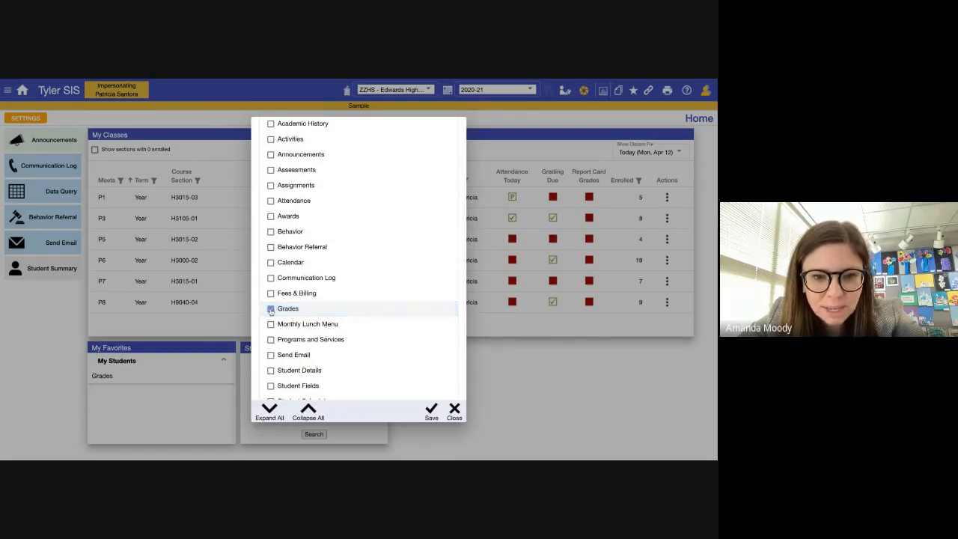
scroll(297, 360, "down", 1)
scroll(297, 360, "down", 2)
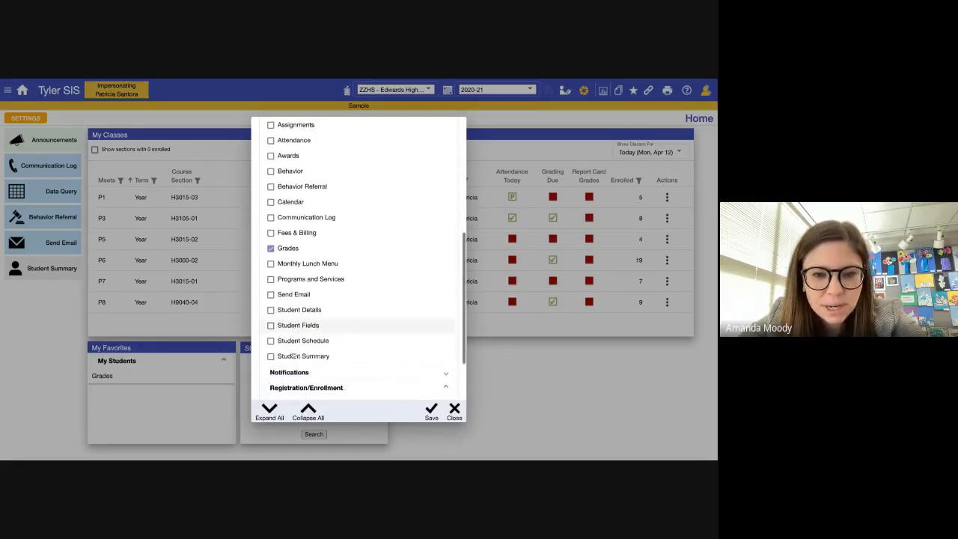
scroll(294, 357, "up", 8)
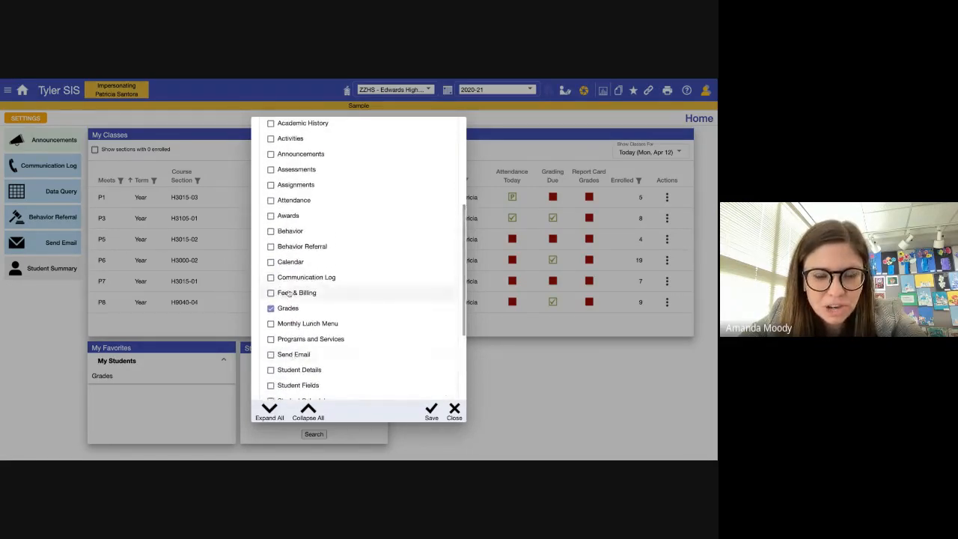
scroll(289, 294, "up", 1)
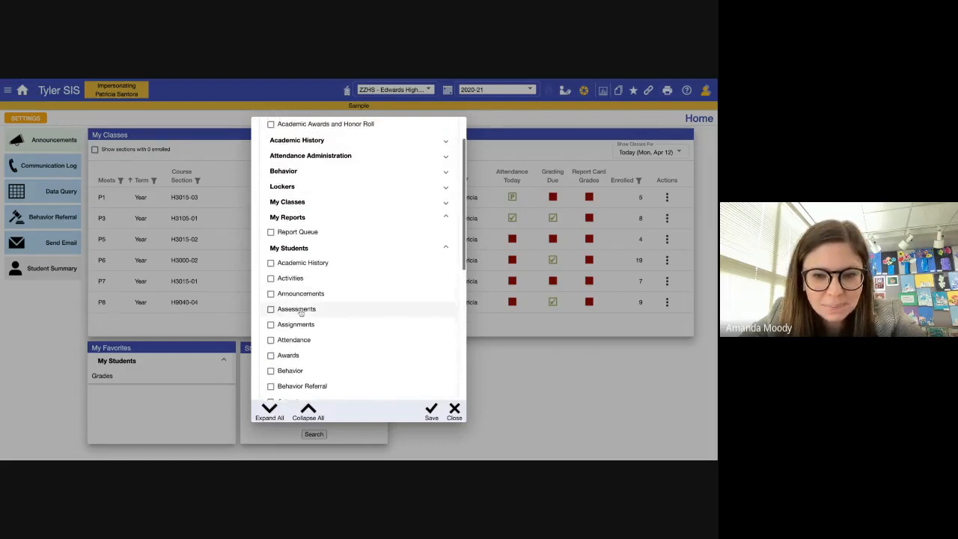
left_click(432, 414)
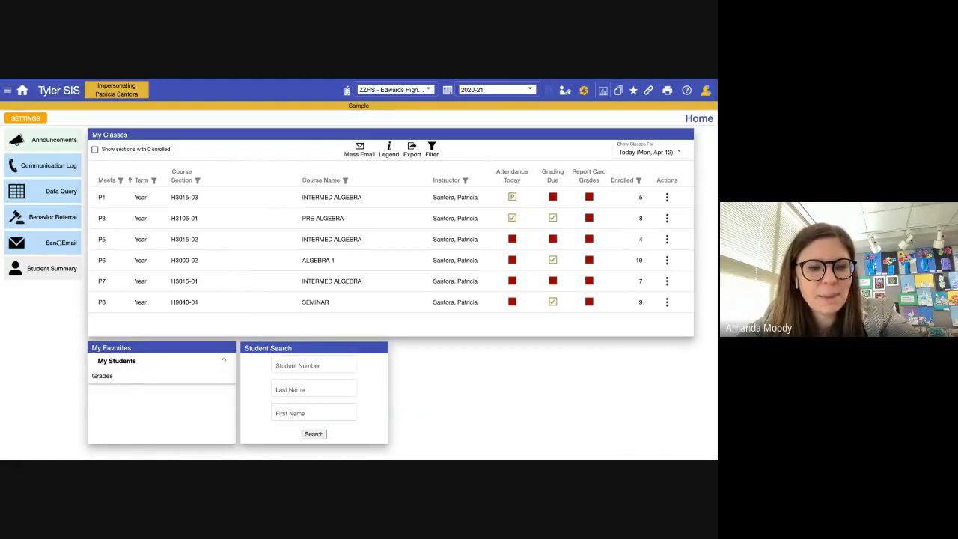
left_click(106, 378)
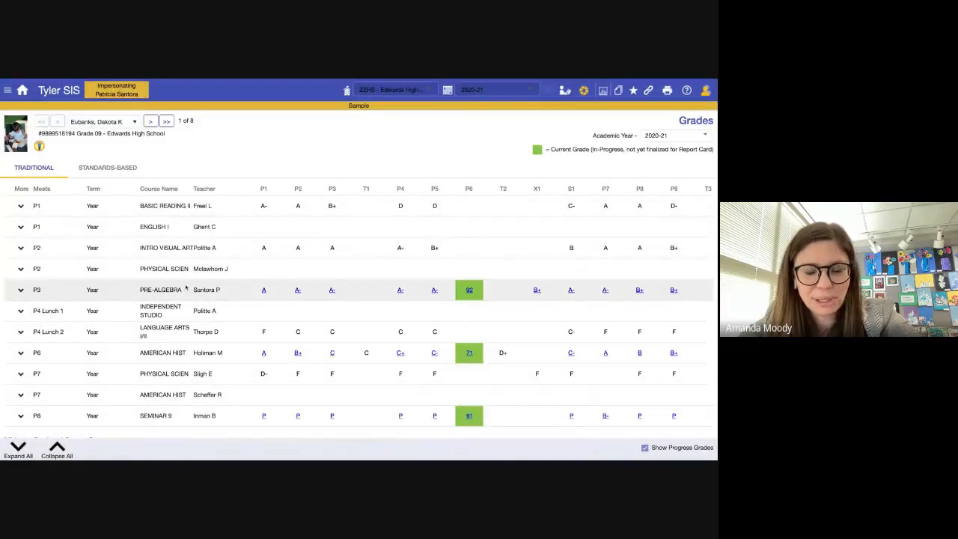
- Clear the current Student In Focus from the Grades page
scroll(186, 287, "down", 2)
scroll(300, 210, "up", 2)
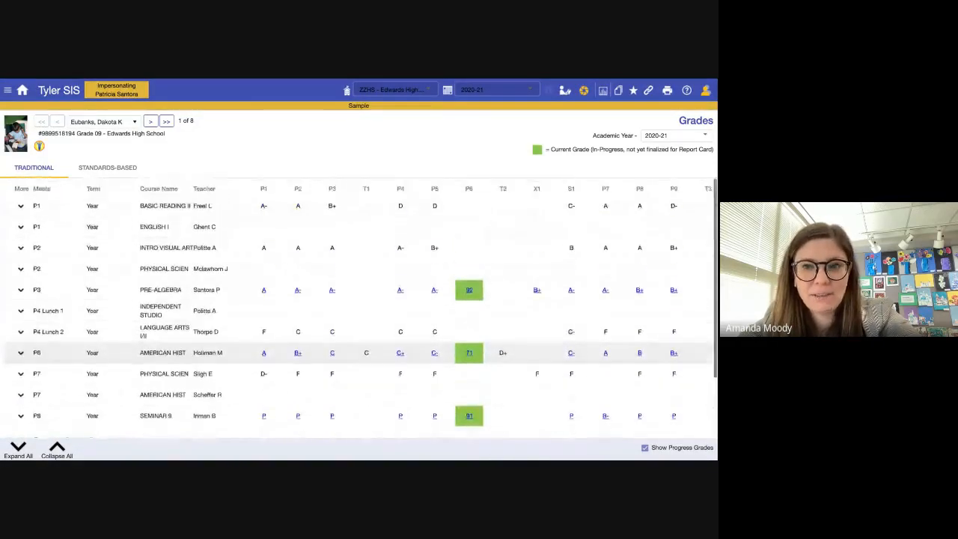
left_click(584, 90)
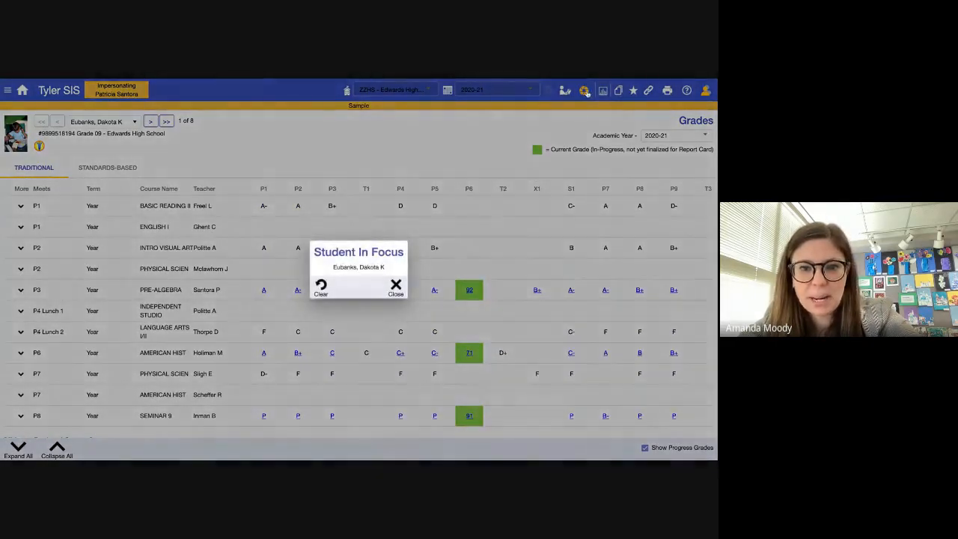
left_click(320, 287)
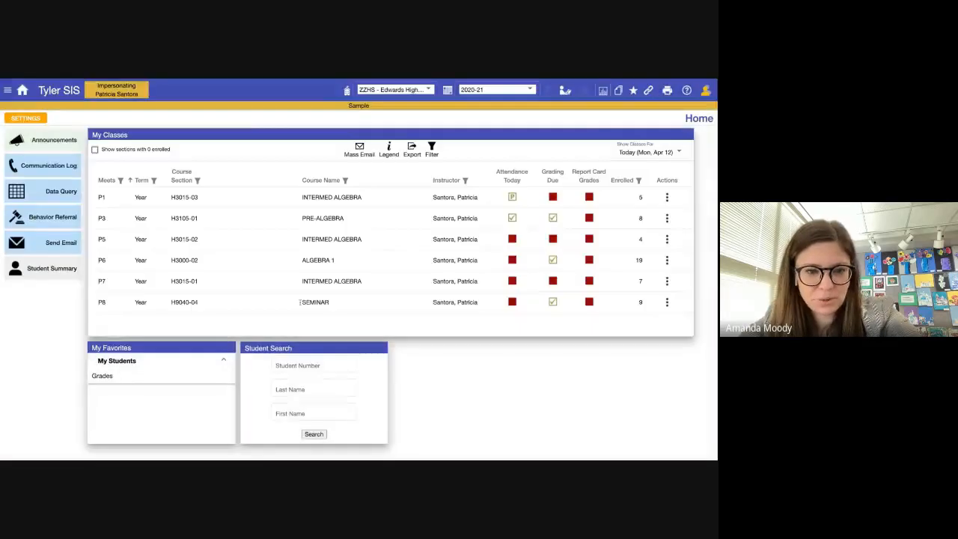
- View a student's grades picked from Student Search, then clear that student from focus
left_click(118, 376)
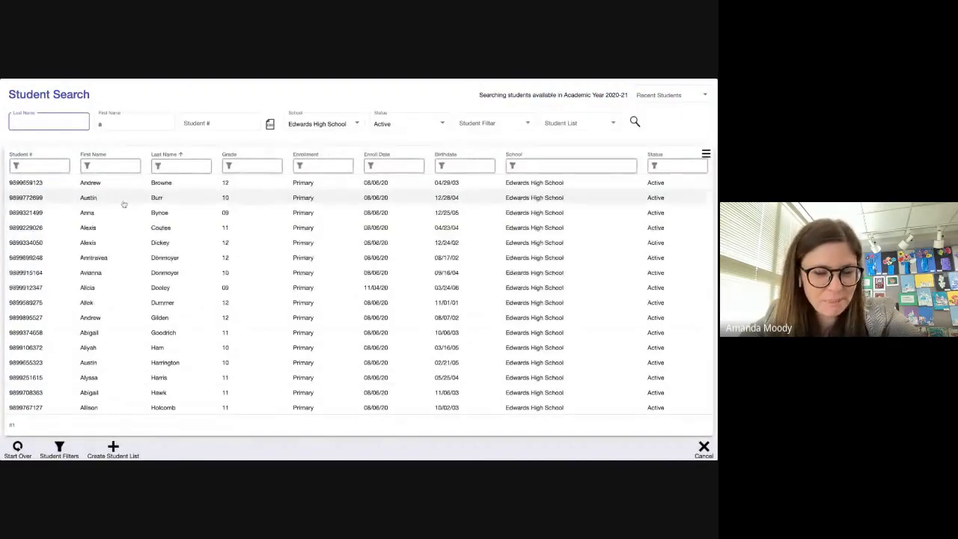
scroll(120, 256, "down", 20)
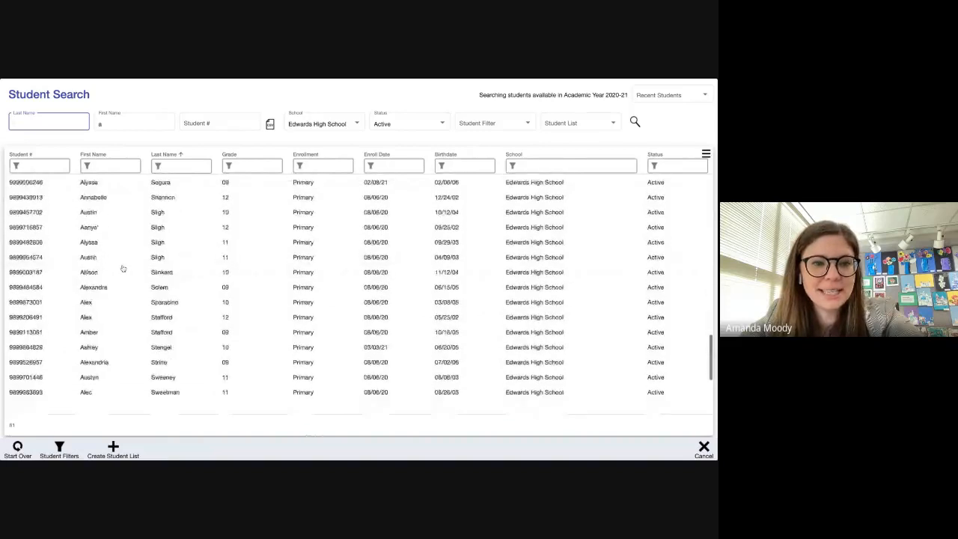
left_click(122, 267)
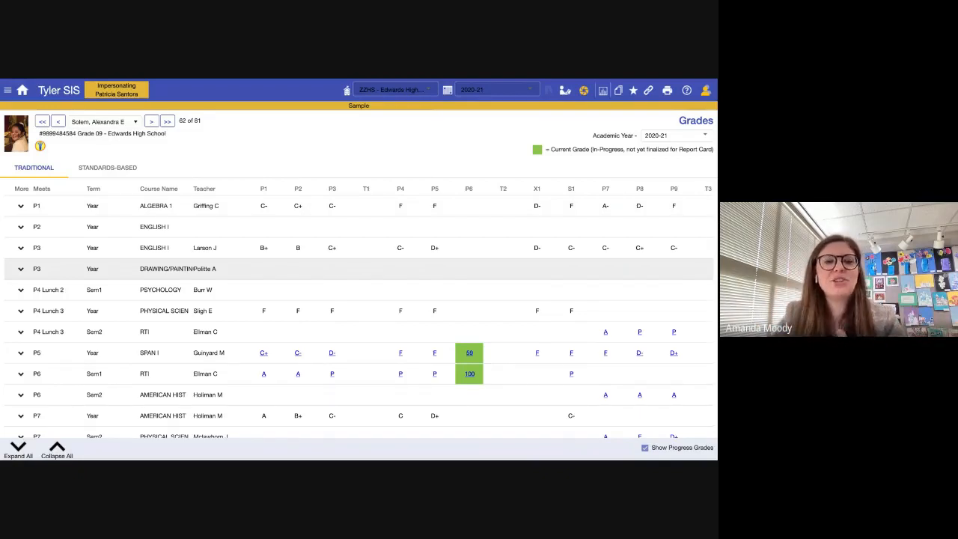
scroll(359, 315, "down", 4)
scroll(360, 315, "up", 4)
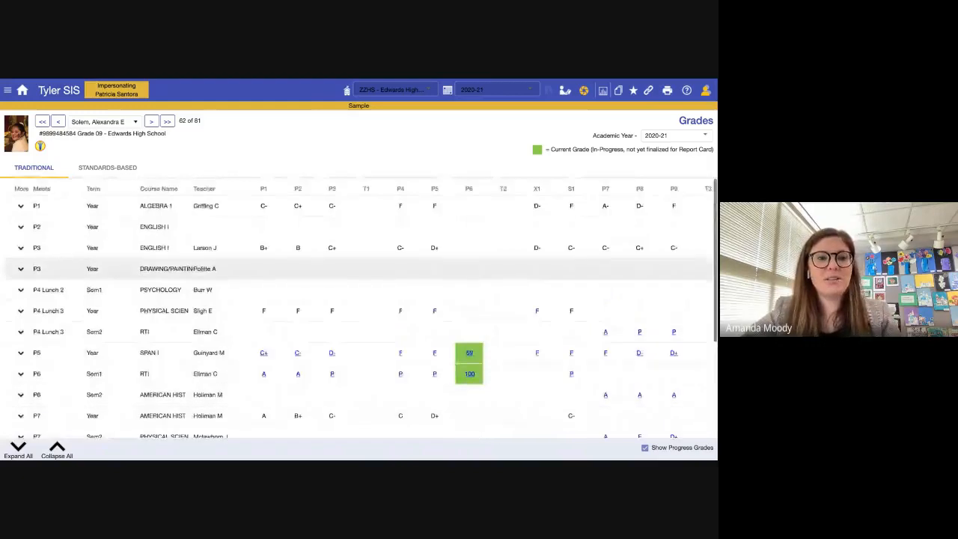
scroll(359, 315, "down", 5)
scroll(360, 315, "up", 5)
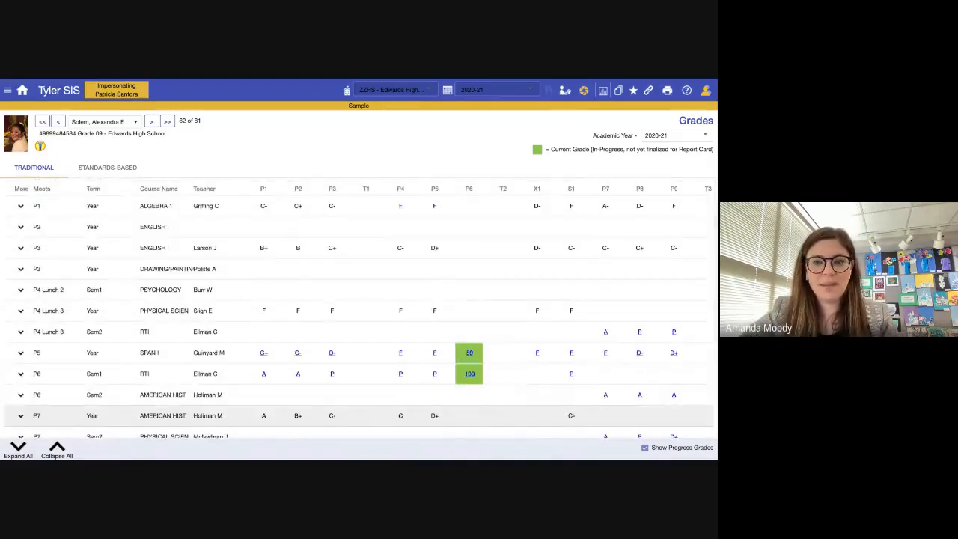
left_click(584, 91)
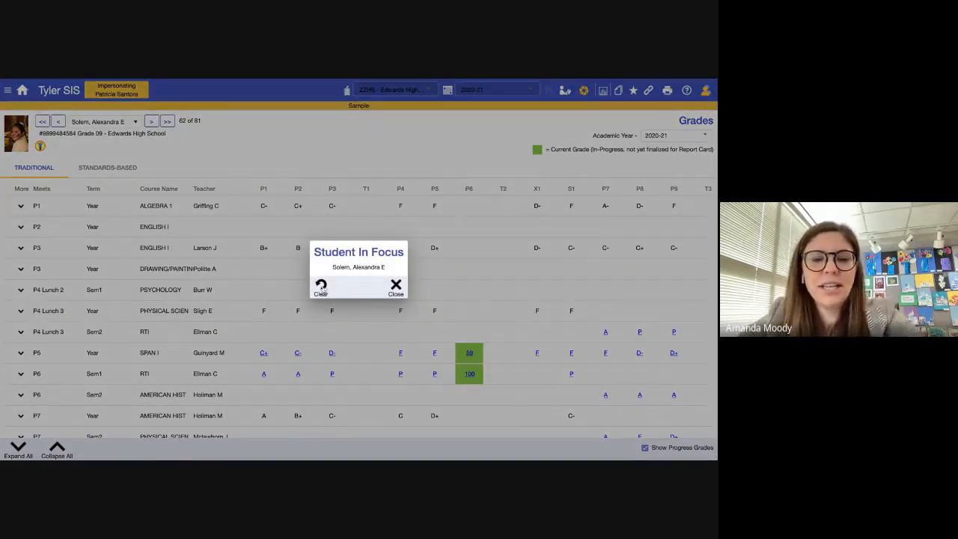
left_click(321, 289)
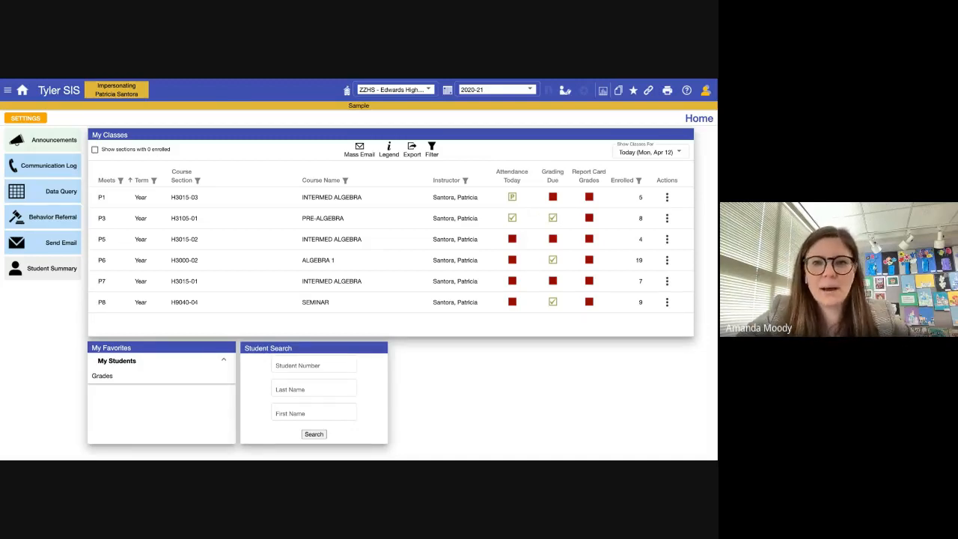
- Switch to the Tech Hub tab and scroll the Classroom 360 guides, from Taking Attendance to Seating Charts
key("ctrl+Tab")
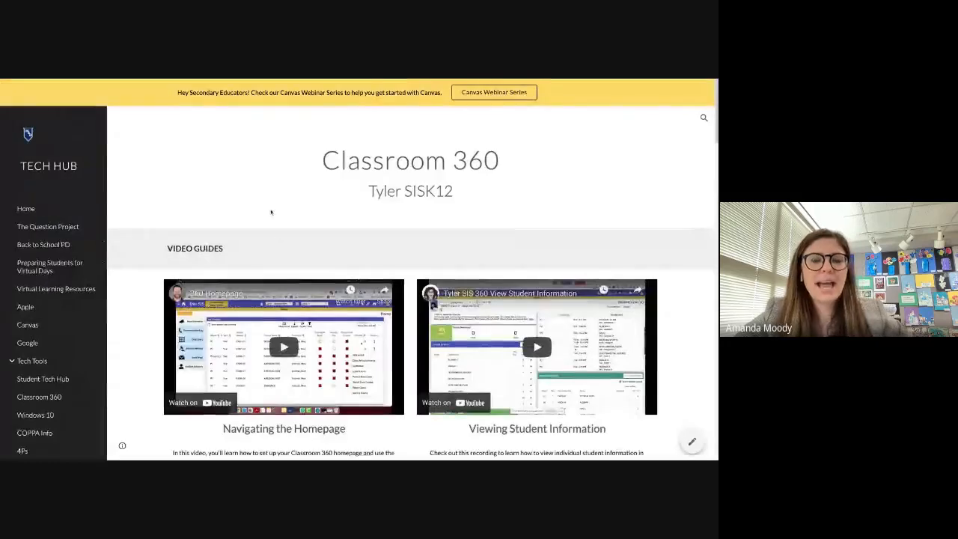
scroll(268, 217, "down", 2)
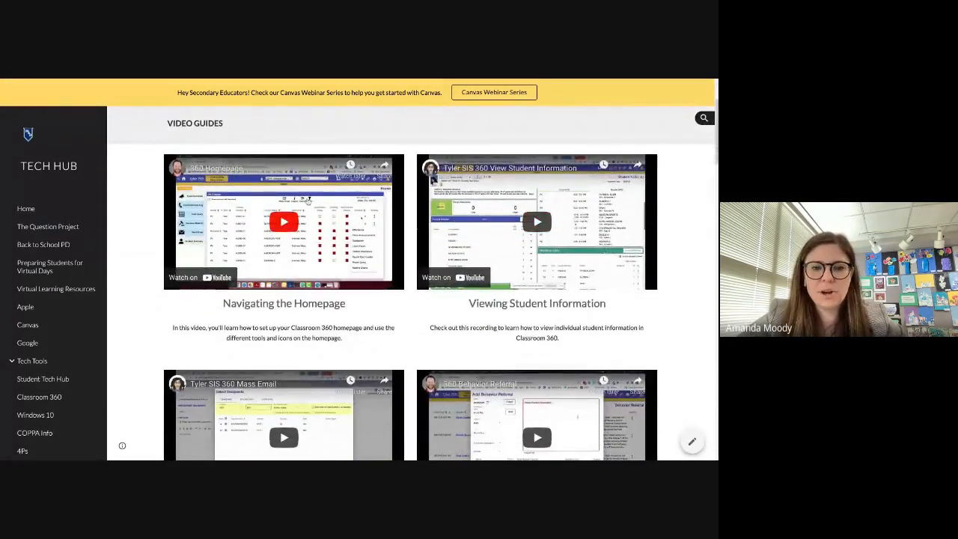
scroll(366, 307, "down", 1)
scroll(366, 318, "down", 2)
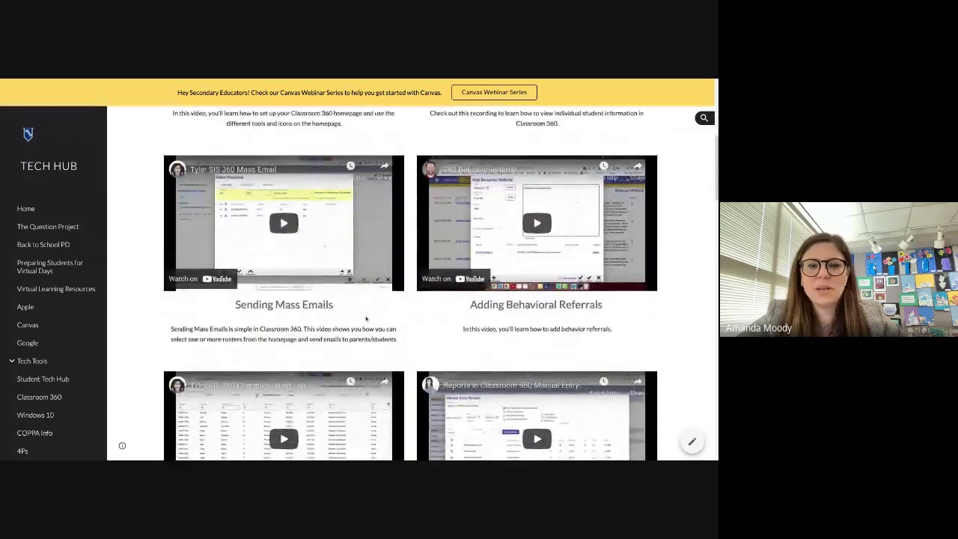
scroll(366, 318, "down", 2)
scroll(461, 276, "down", 3)
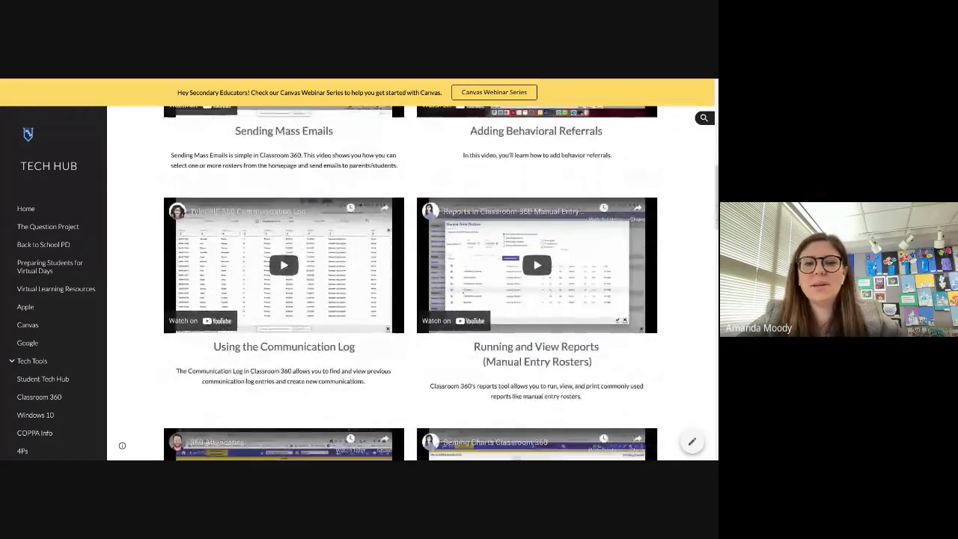
scroll(462, 277, "up", 1)
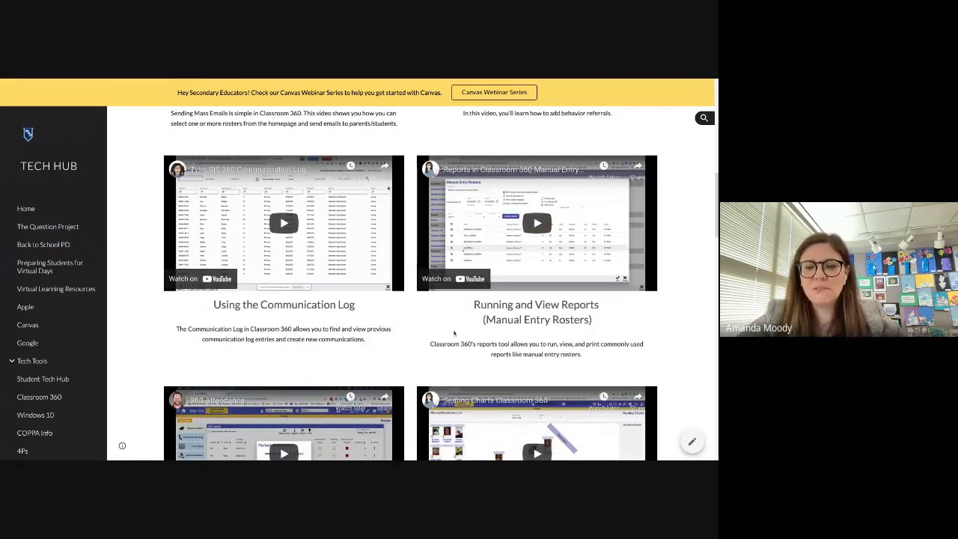
scroll(410, 285, "down", 4)
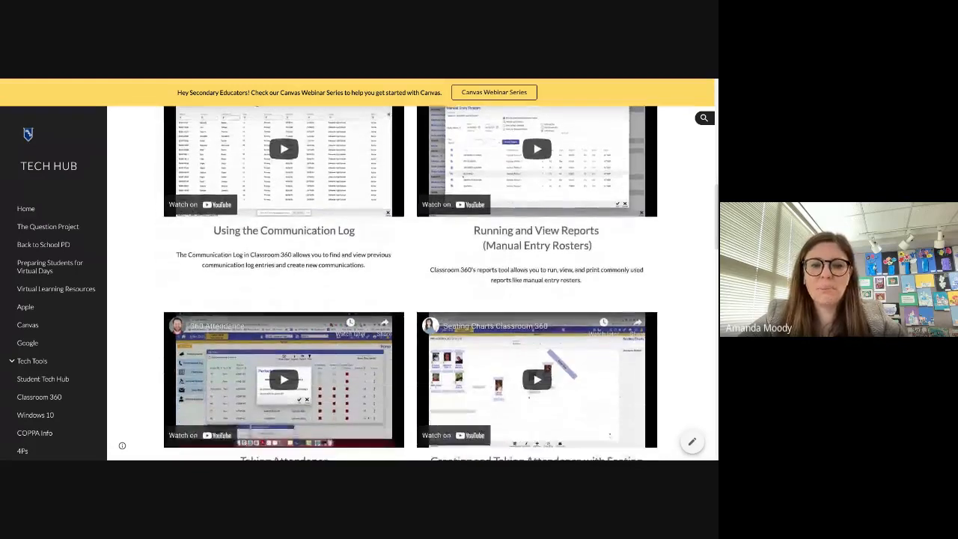
scroll(411, 284, "down", 2)
scroll(411, 285, "up", 10)
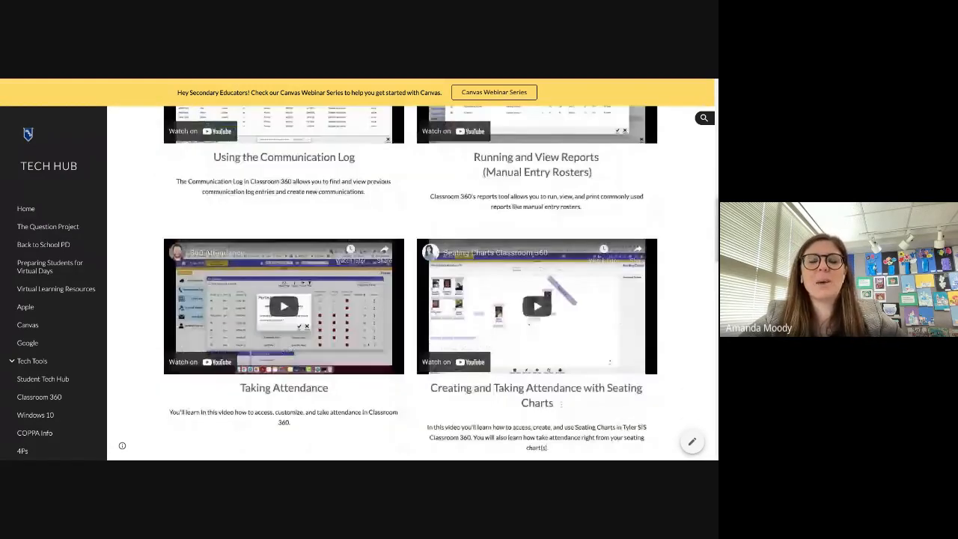